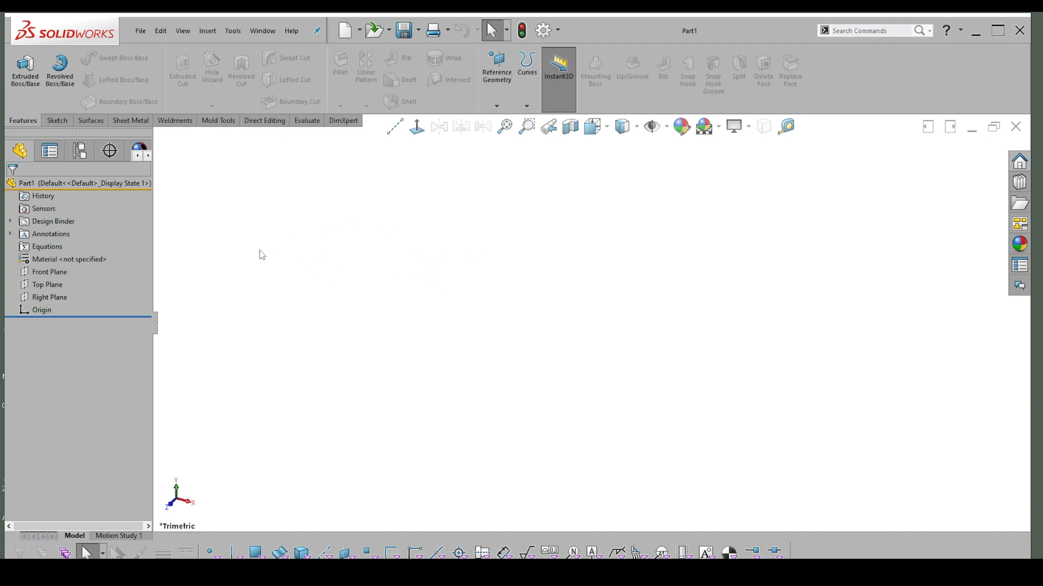
- Start a sketch on the Front Plane and draw a vertical centerline upward from the origin
left_click(47, 272)
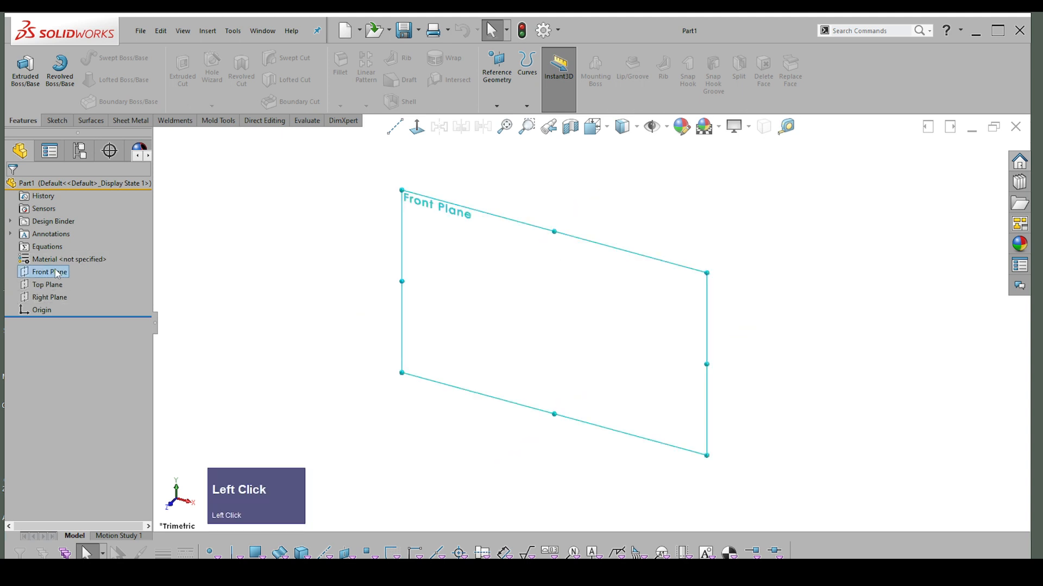
left_click(65, 234)
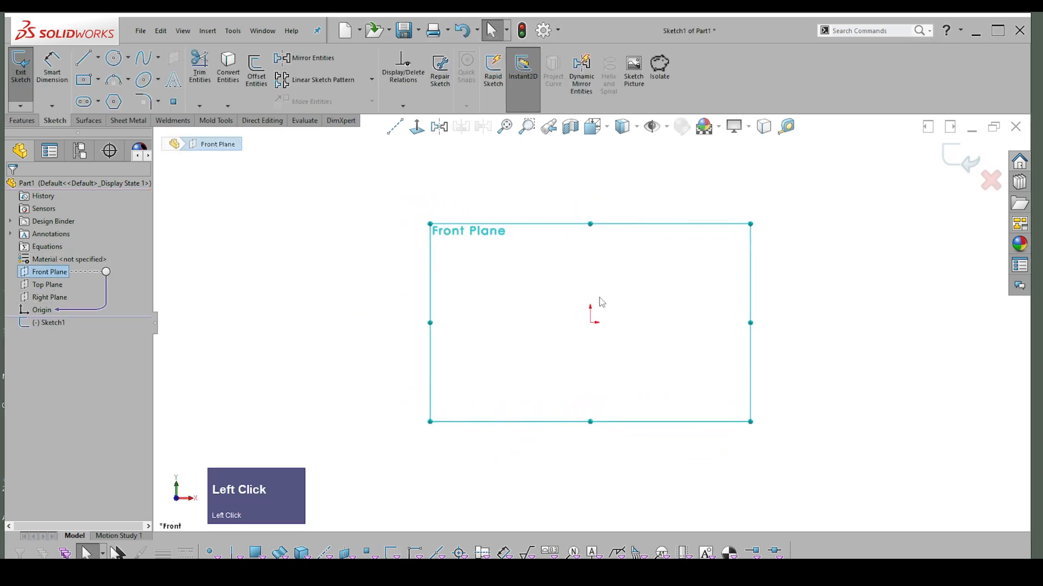
right_click(654, 301)
left_click(713, 315)
left_click_drag(592, 320, 590, 205)
key("Escape")
- Draw a center rectangle on the origin with construction lines from midpoints, 80 mm high and 175 mm wide
right_click_drag(674, 272, 734, 278)
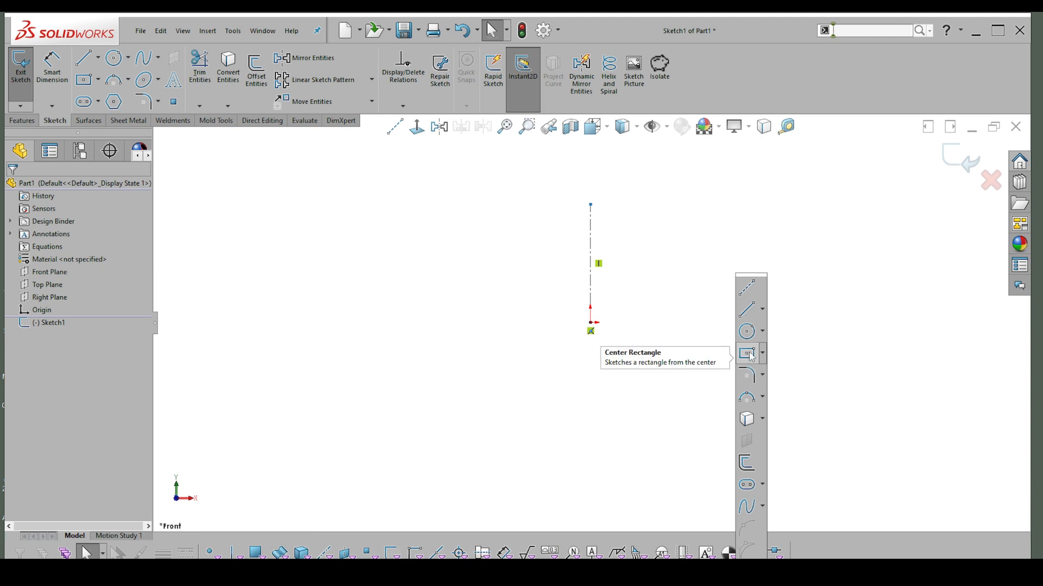
left_click(762, 353)
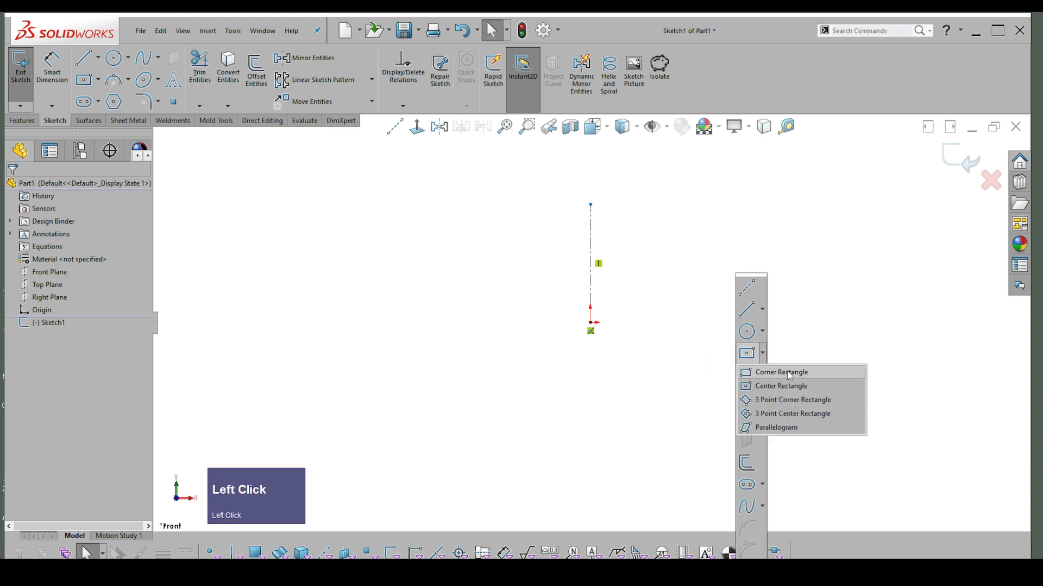
left_click(751, 355)
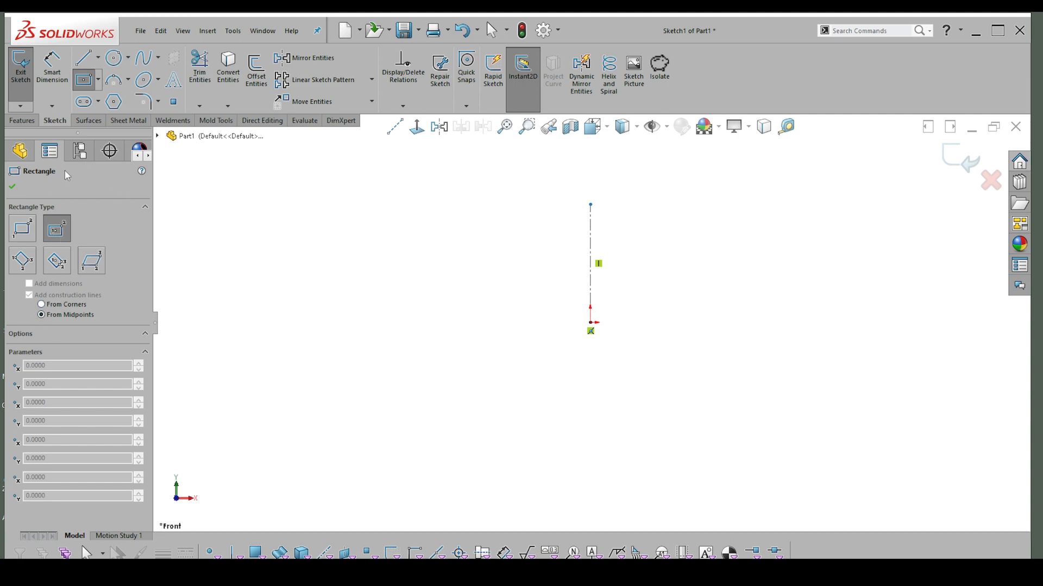
left_click(42, 305)
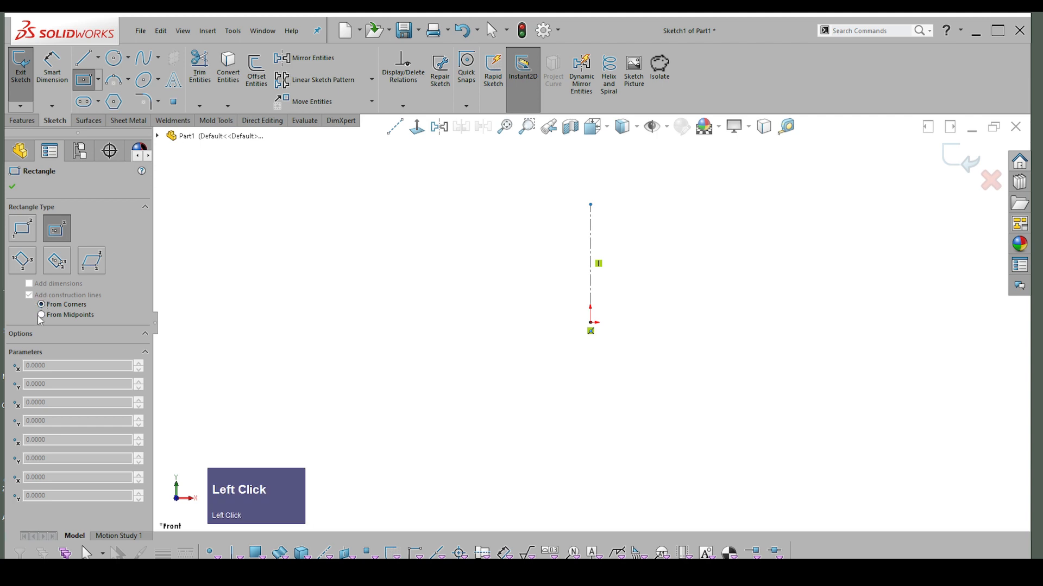
left_click(42, 315)
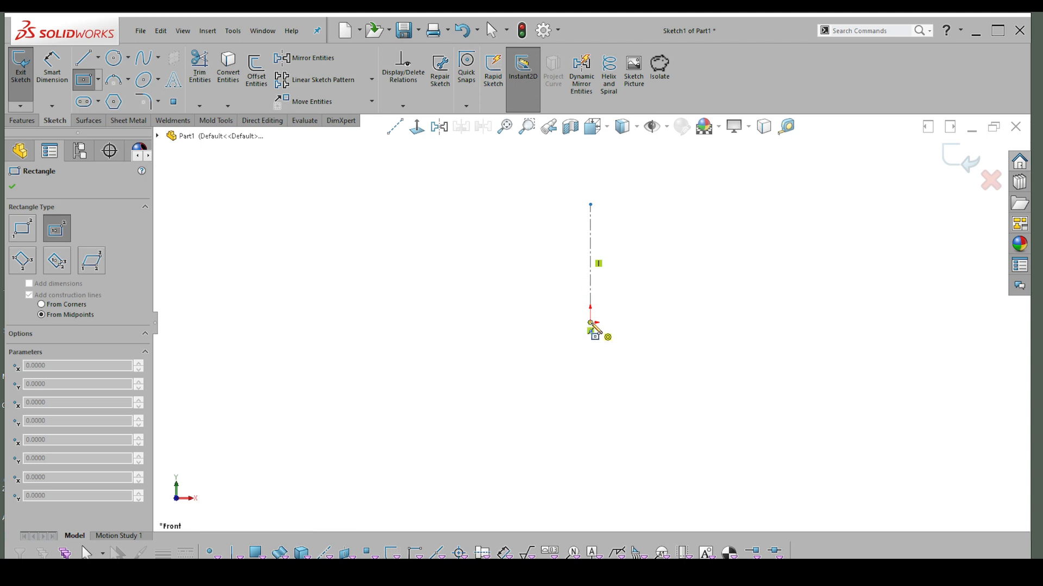
left_click(590, 322)
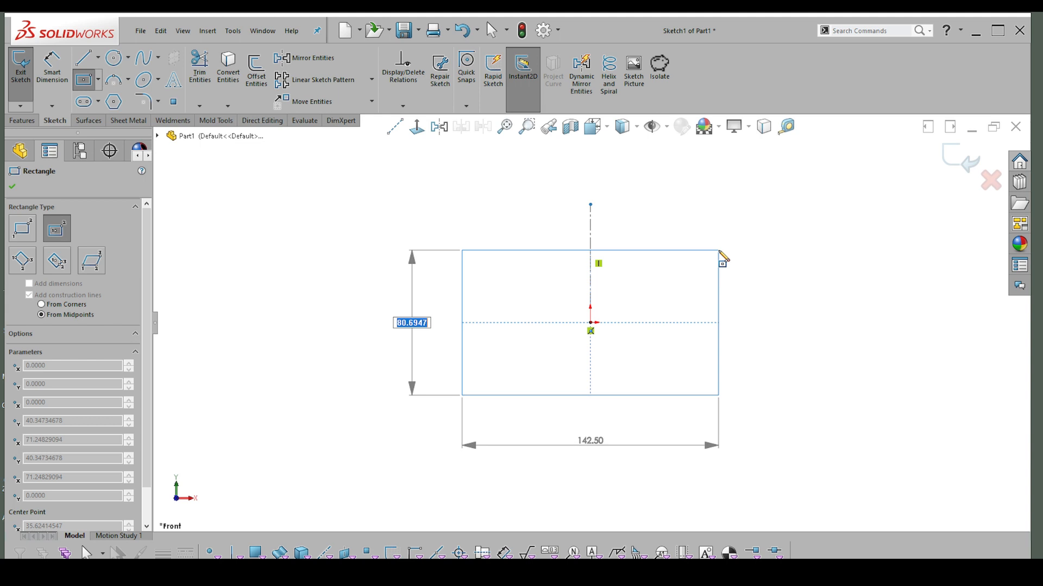
type("80")
key("Tab")
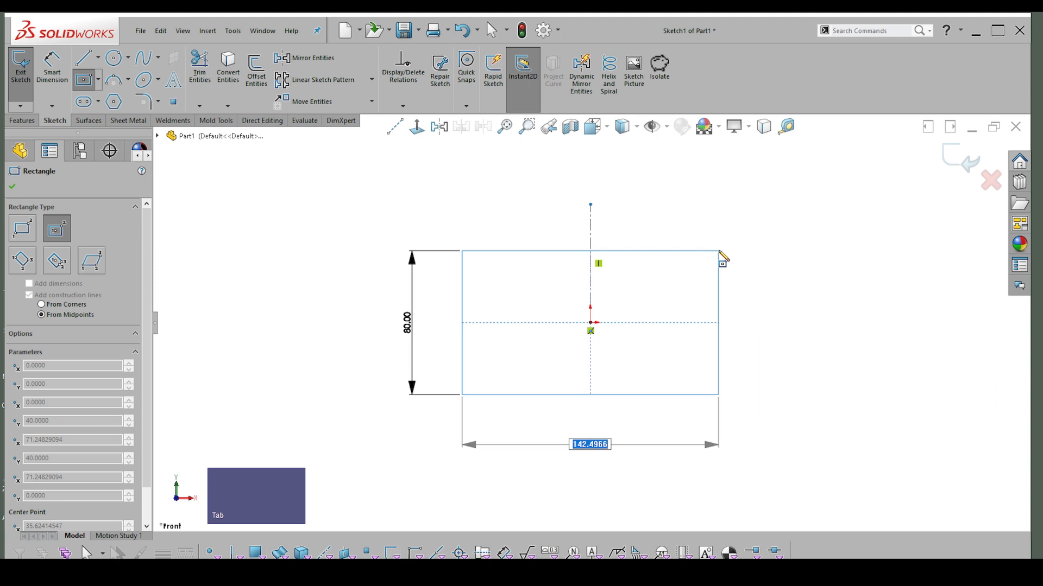
type("175")
key("Return")
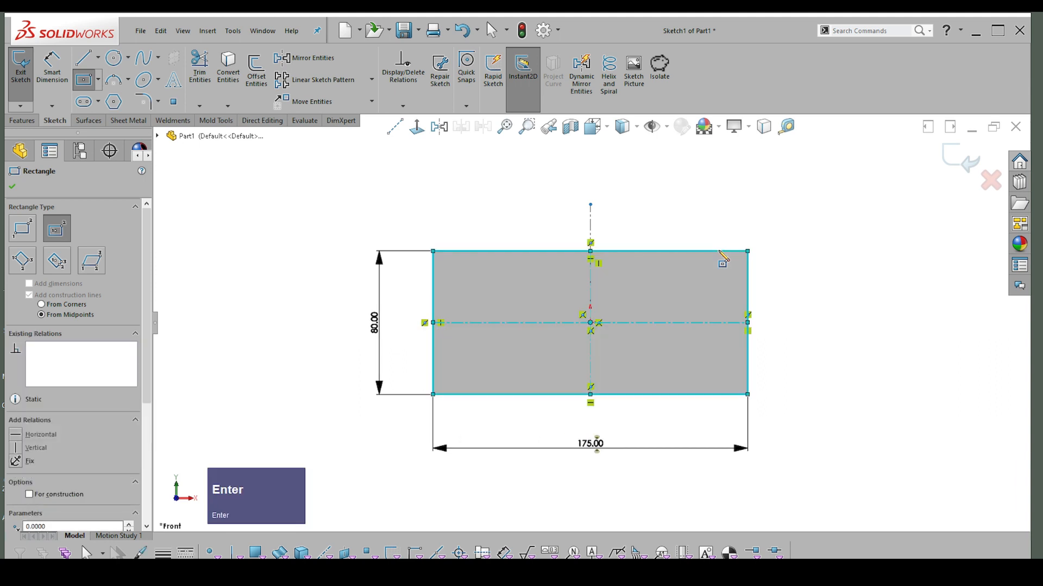
key("Escape")
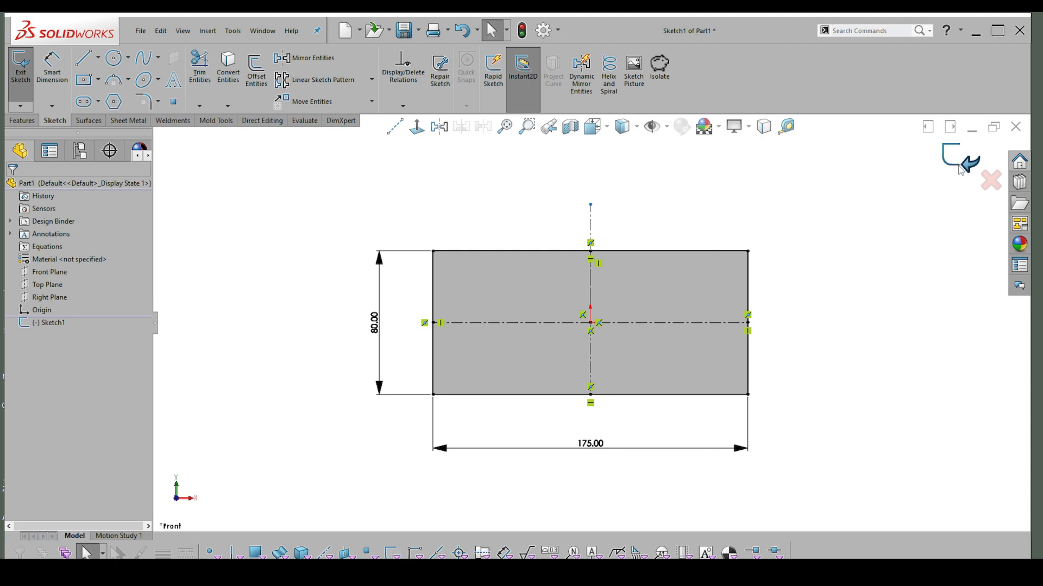
- Exit the rectangle sketch and extrude it as a blind boss 30 mm deep
left_click(960, 158)
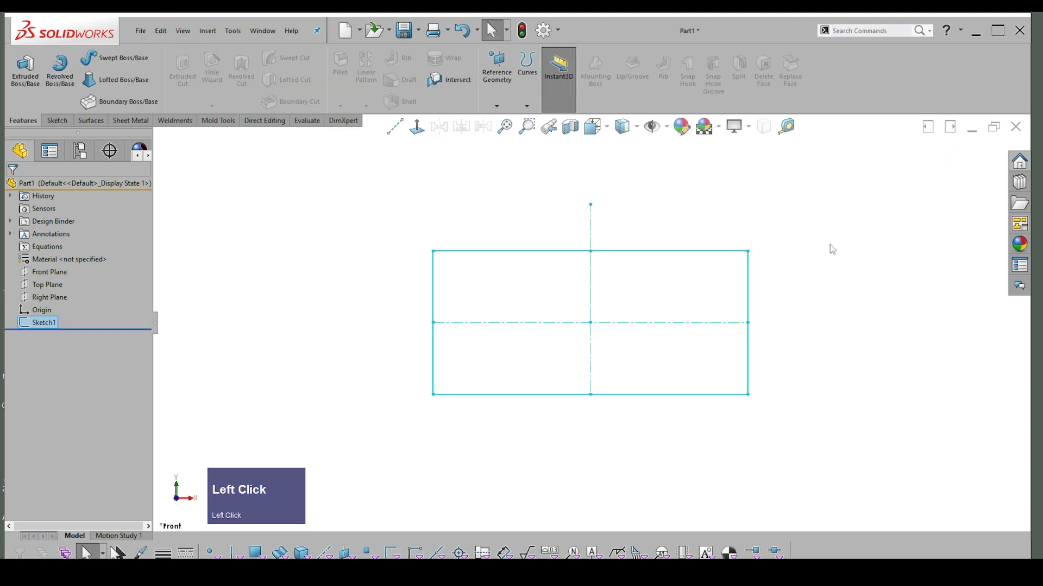
scroll(827, 288, "down", 3)
mouse_move(842, 265)
middle_mouse_down()
mouse_move(827, 289)
mouse_move(787, 282)
mouse_move(793, 301)
mouse_move(683, 341)
mouse_move(684, 308)
mouse_move(780, 282)
middle_mouse_up()
scroll(787, 283, "up", 3)
right_click_drag(780, 282, 821, 281)
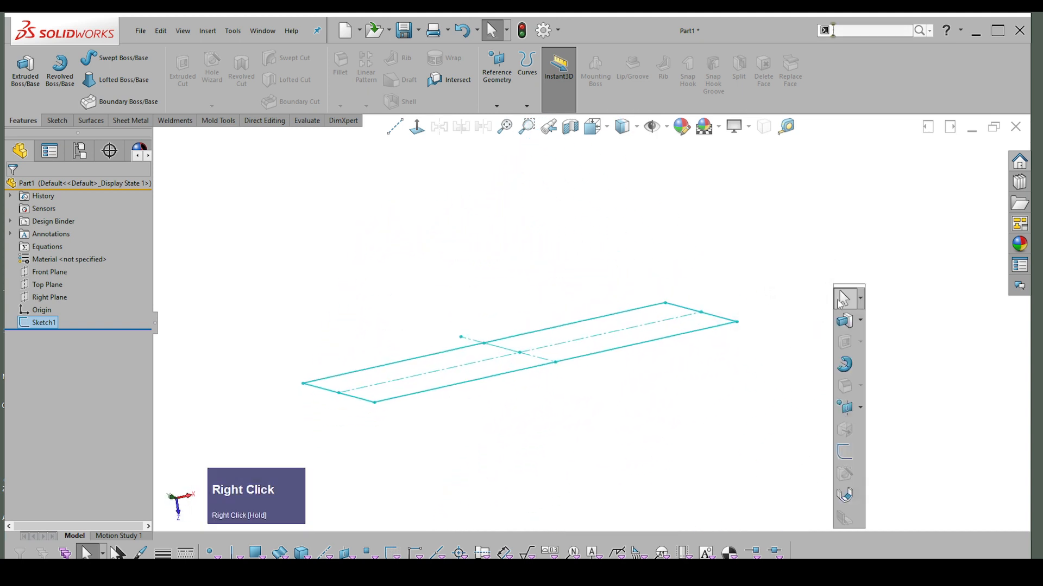
left_click(845, 319)
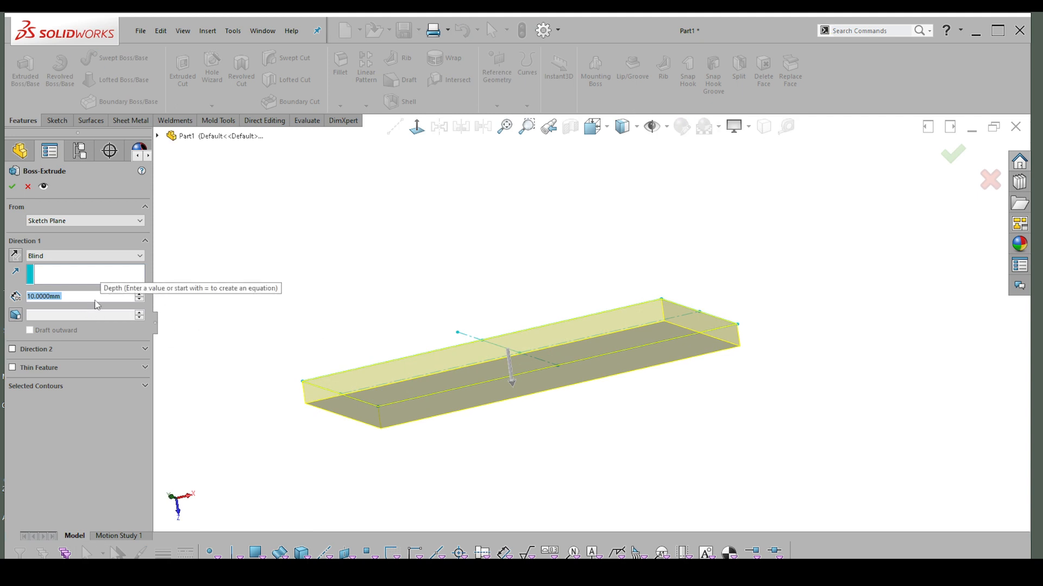
type("30")
key("Return")
scroll(52, 275, "up", 1)
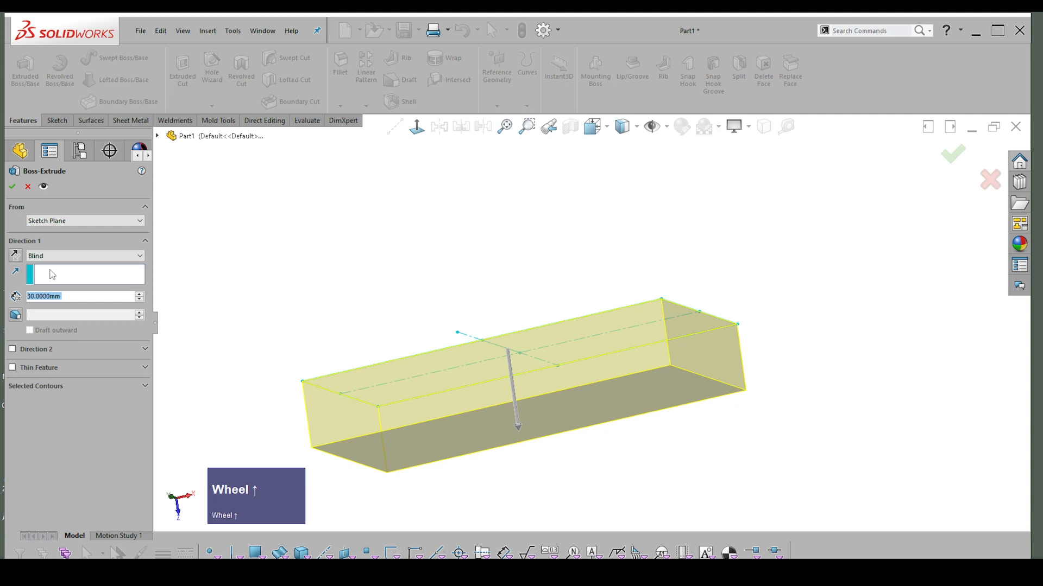
left_click(16, 187)
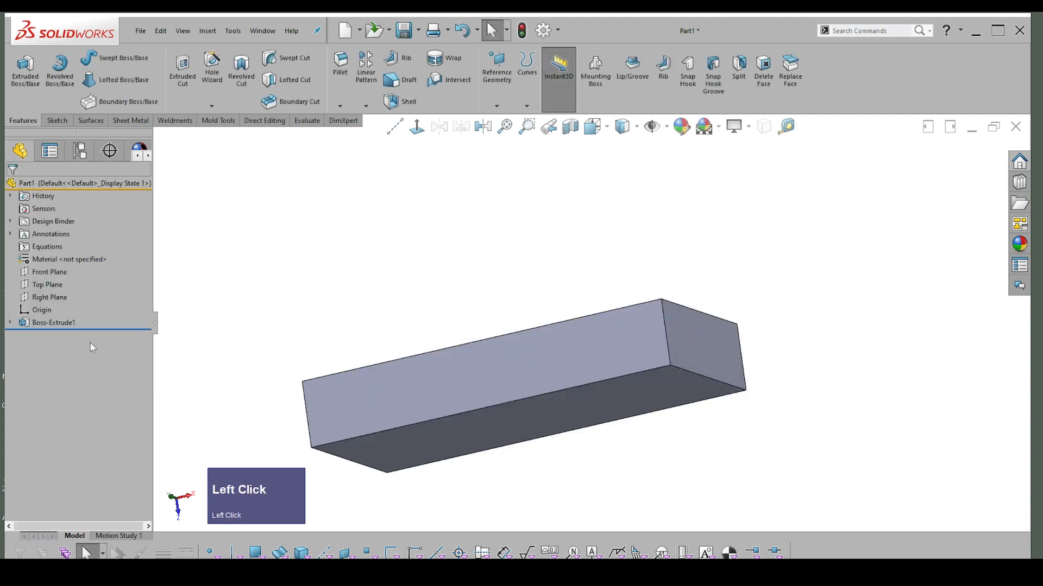
- Reopen the block's base sketch and draw a 3 point arc of about 280 mm radius above the rectangle, between its upper corners
left_click(10, 322)
left_click(57, 335)
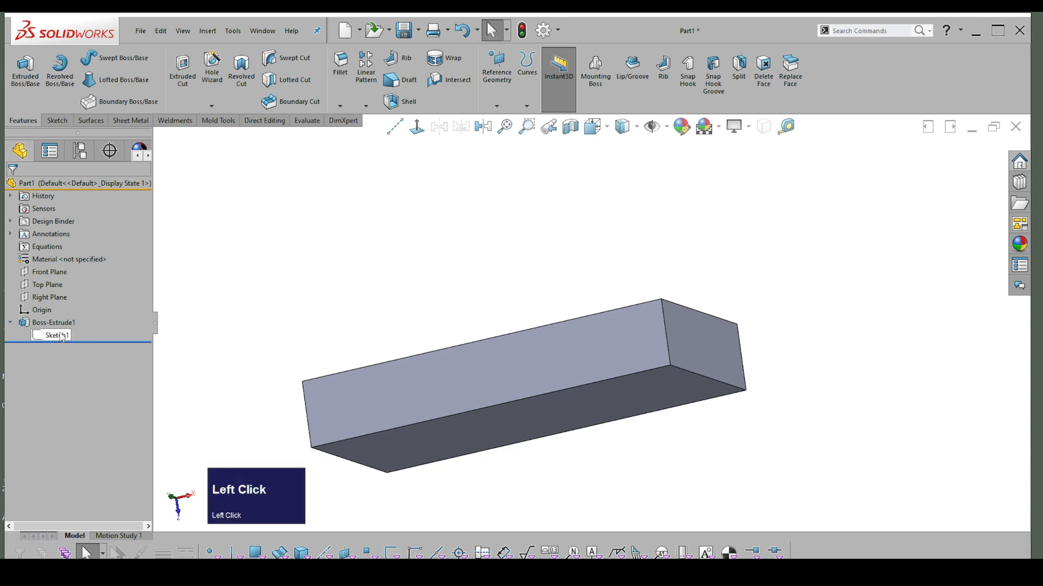
left_click(71, 281)
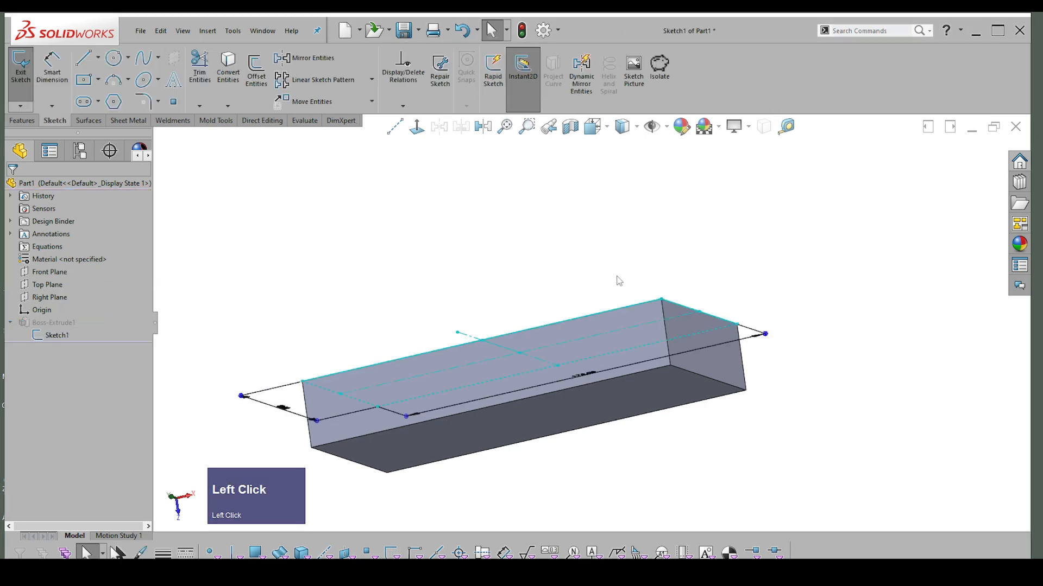
right_click(716, 255)
left_click(726, 238)
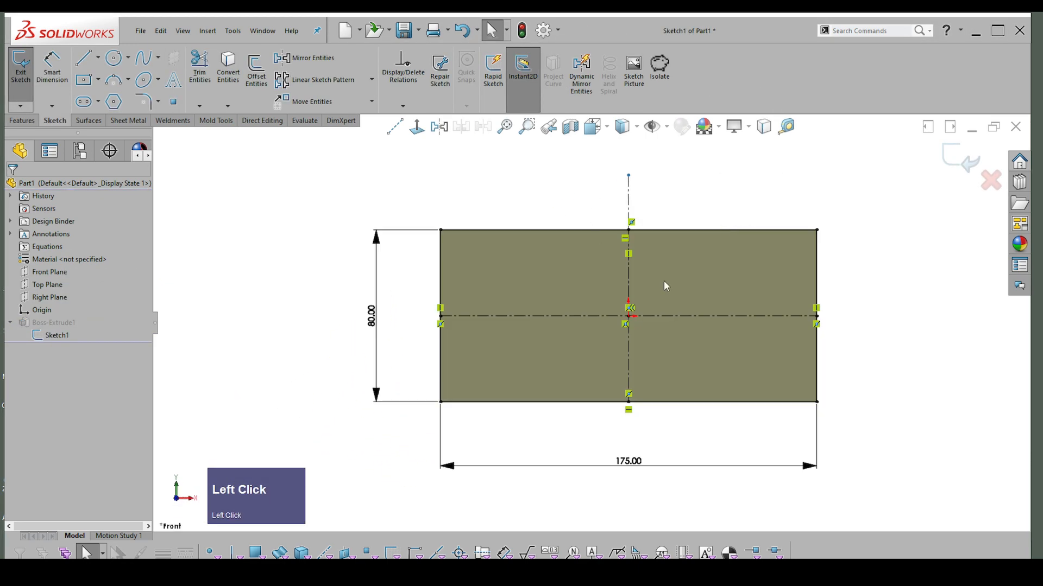
scroll(910, 210, "down", 1)
right_click_drag(813, 208, 904, 206)
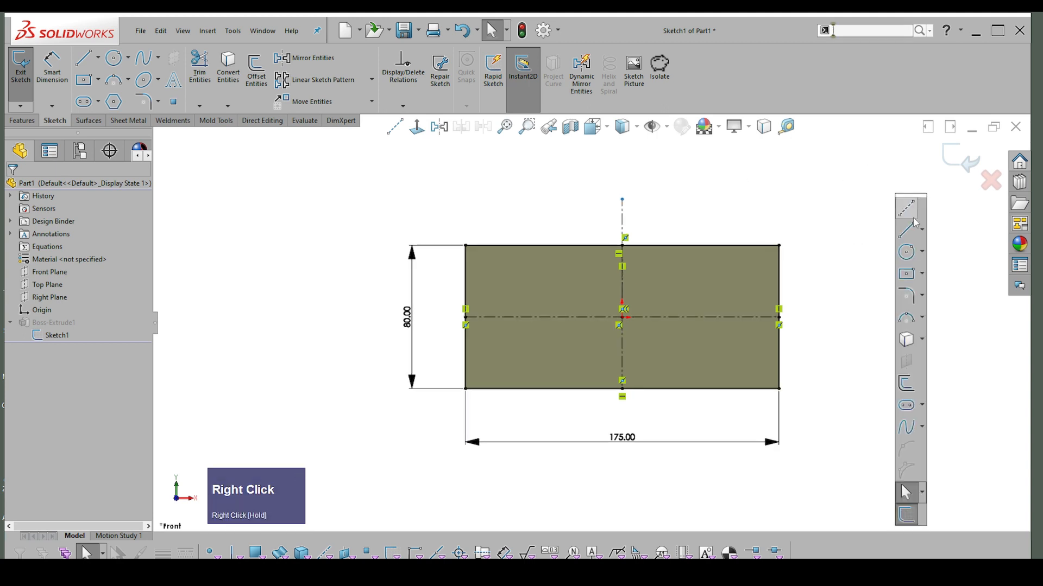
left_click(906, 317)
left_click(466, 246)
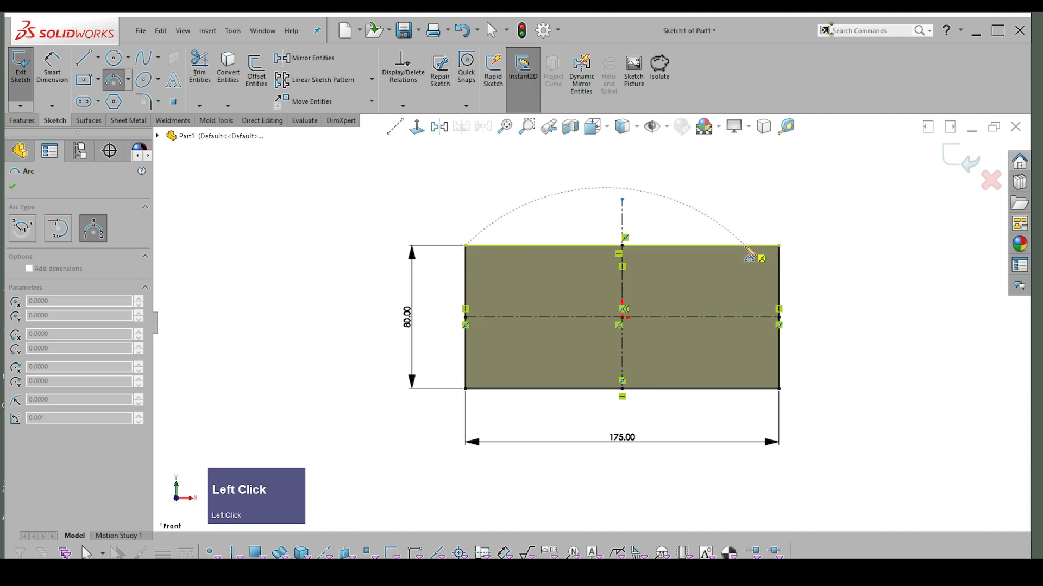
left_click(780, 246)
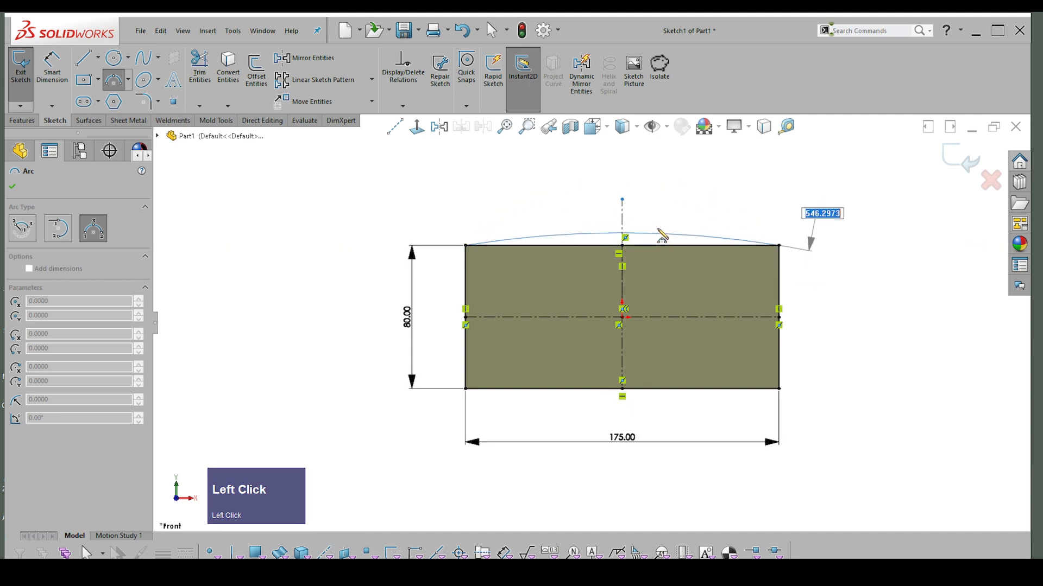
left_click(714, 228)
- Add a radius dimension to the arc above the rectangle, keeping its drawn size
right_click(771, 201)
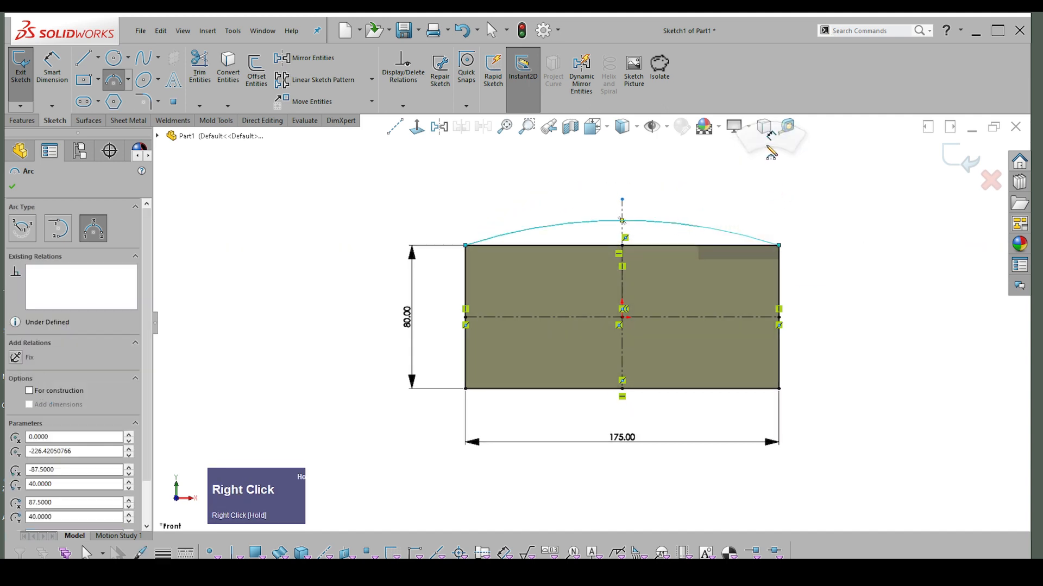
left_click(706, 235)
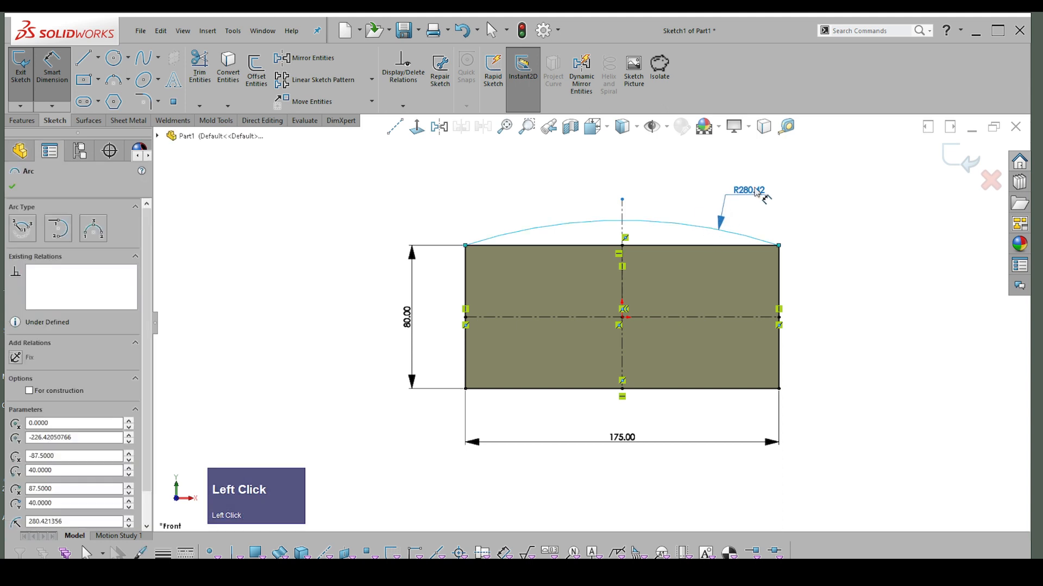
left_click(771, 206)
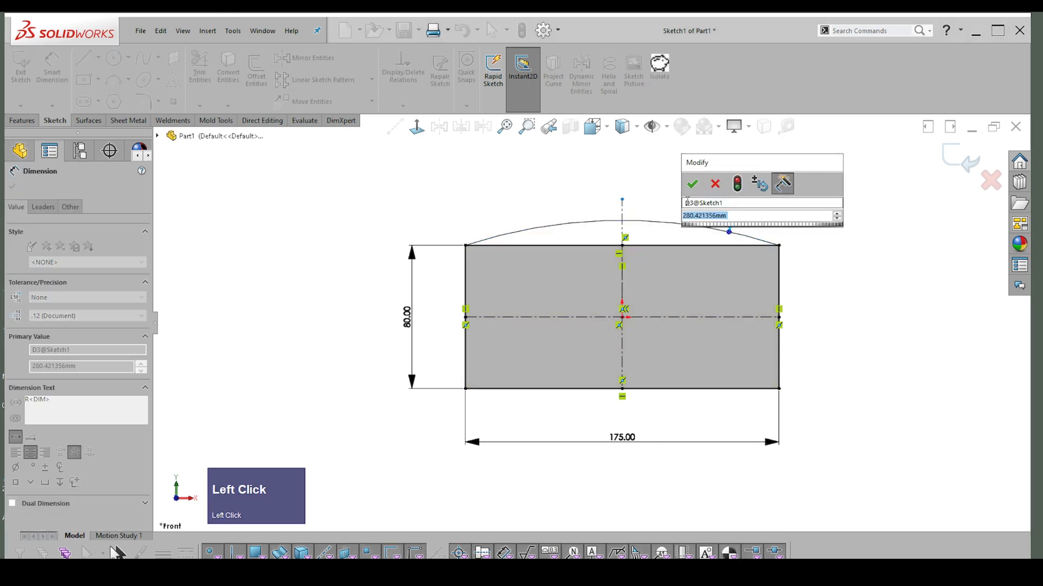
left_click(737, 187)
left_click(692, 184)
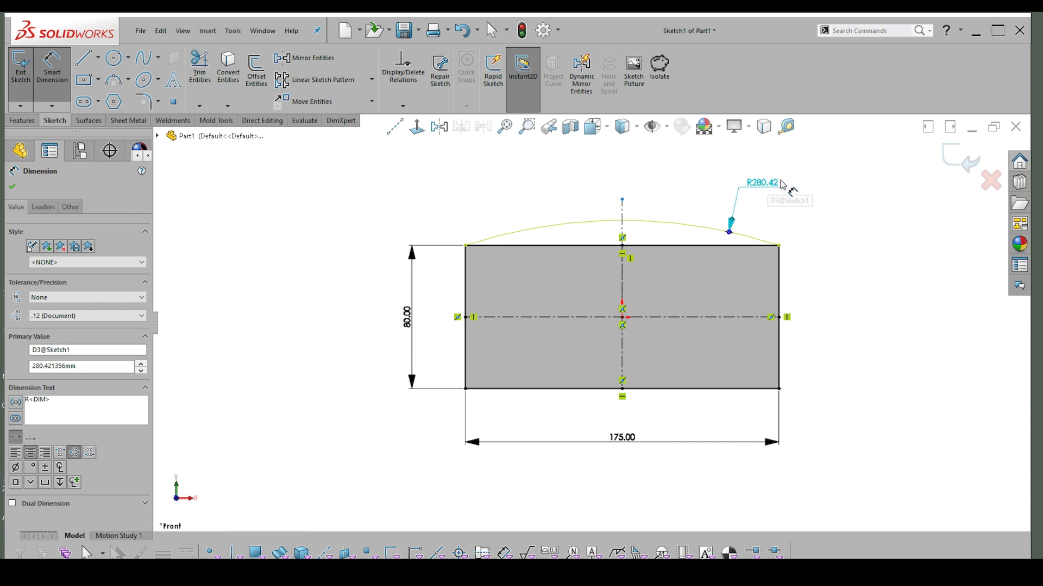
left_click(790, 223)
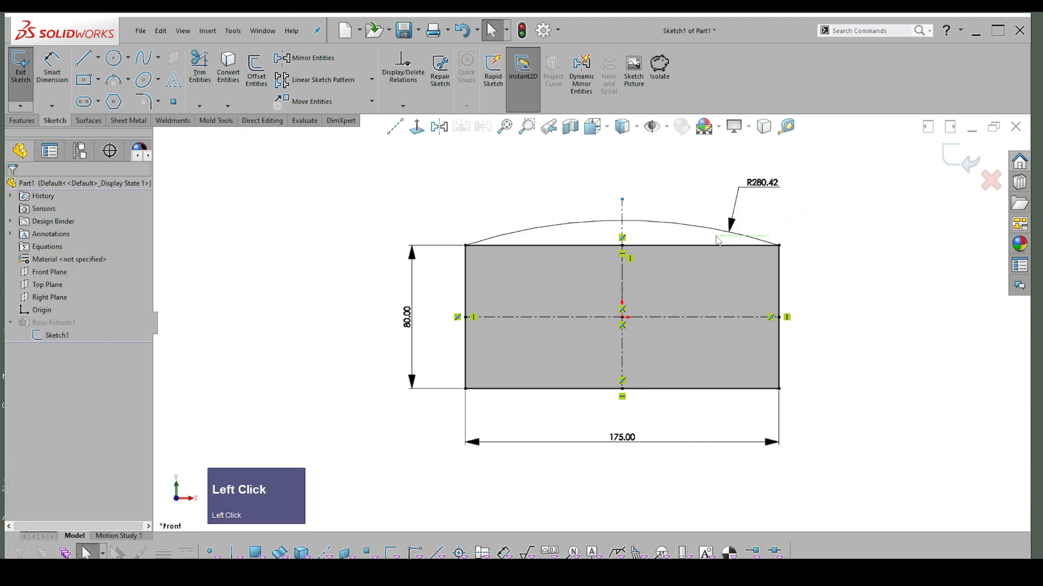
- Delete the dimensioned arc above the rectangle and exit the sketch
left_click_drag(768, 240, 686, 215)
key("Delete")
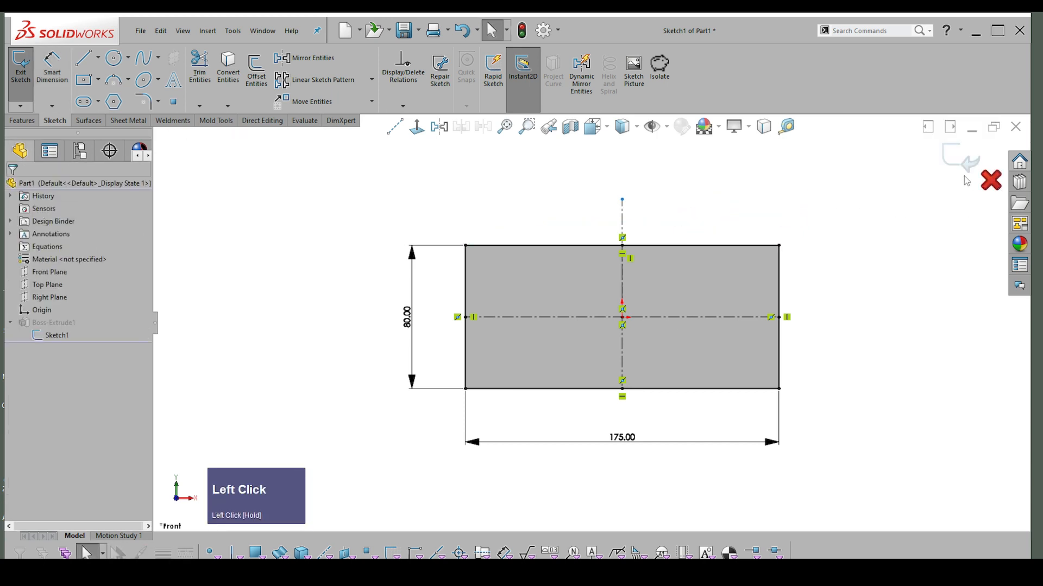
left_click(962, 162)
- Select the block's front face and examine its dimensions and Instant3D depth arrow from an angled view
left_click(638, 352)
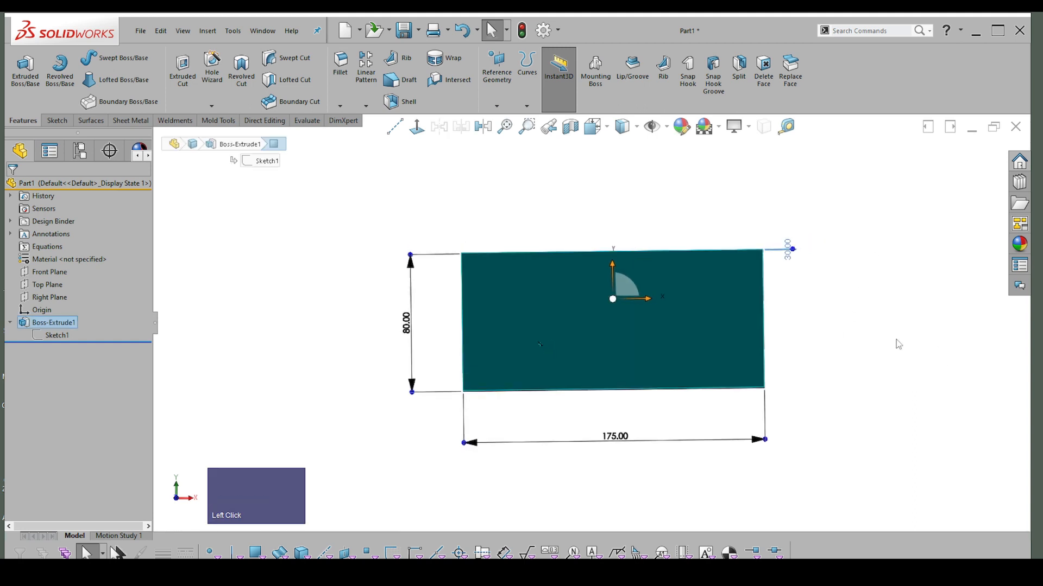
left_click(822, 296)
middle_click_drag(822, 295, 578, 339)
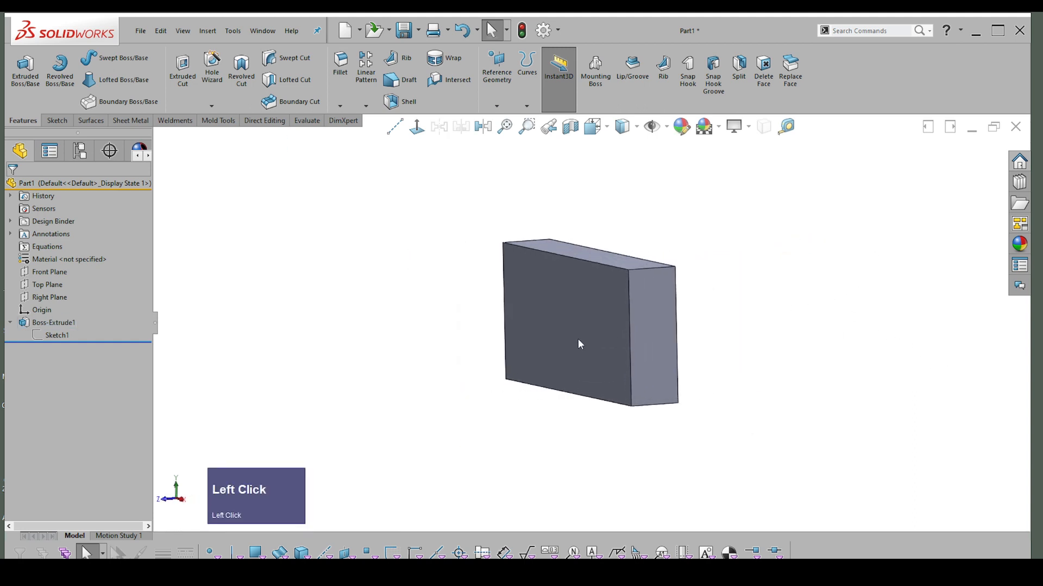
left_click(575, 336)
middle_click_drag(837, 397, 515, 285)
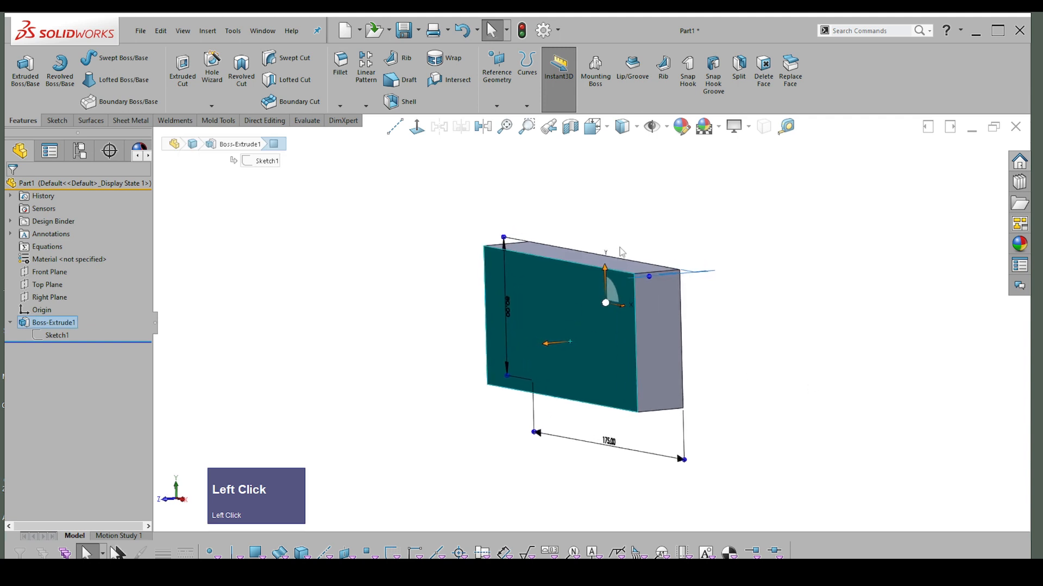
middle_click_drag(701, 325, 632, 242)
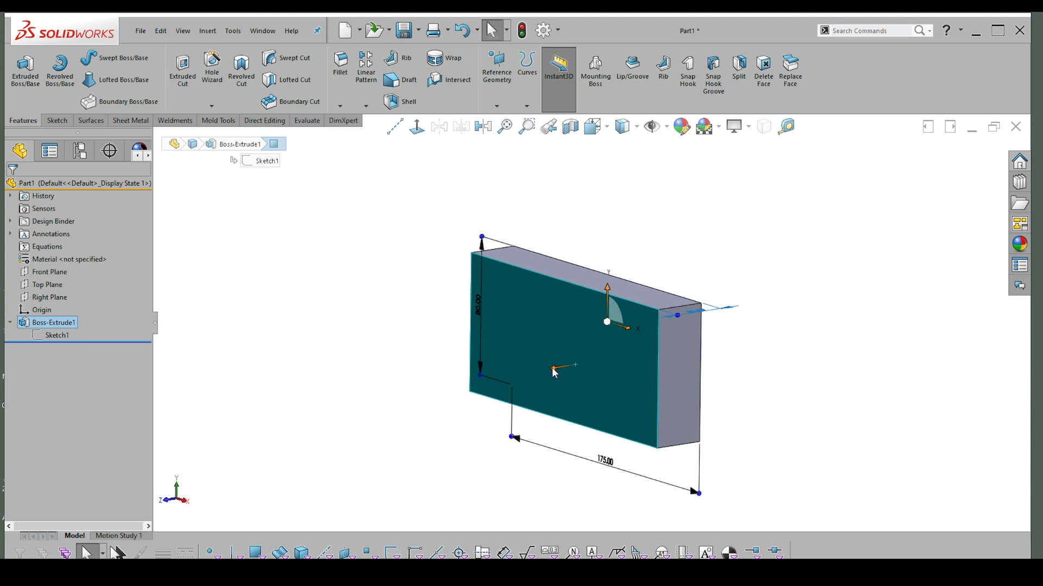
left_click(791, 327)
left_click(580, 346)
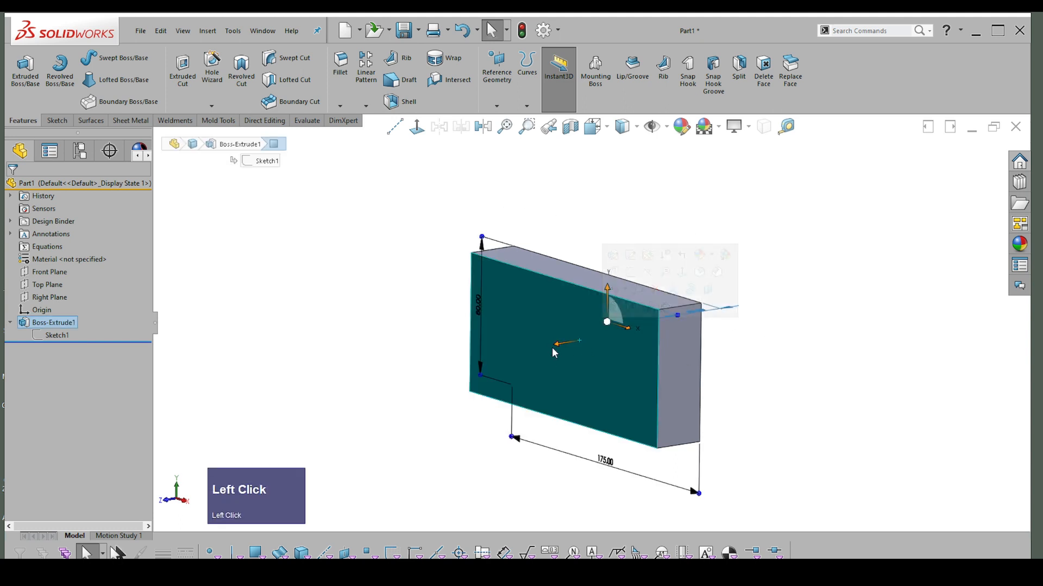
mouse_move(560, 348)
left_mouse_down()
mouse_move(562, 372)
mouse_move(560, 354)
left_mouse_up()
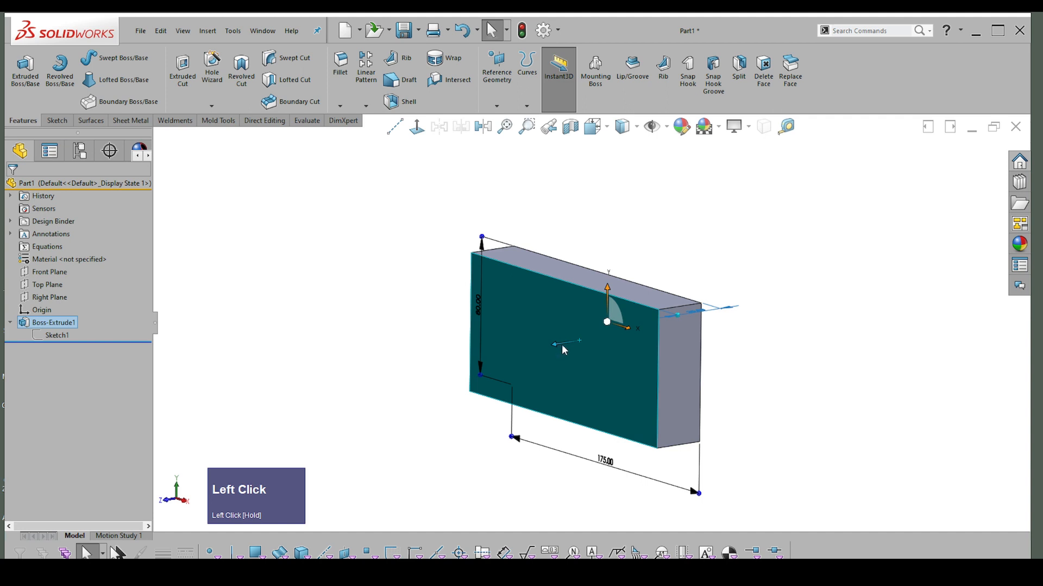
- Try to drag the block's end face by its Instant3D arrow and examine the handles on its top and front faces
left_click(677, 364)
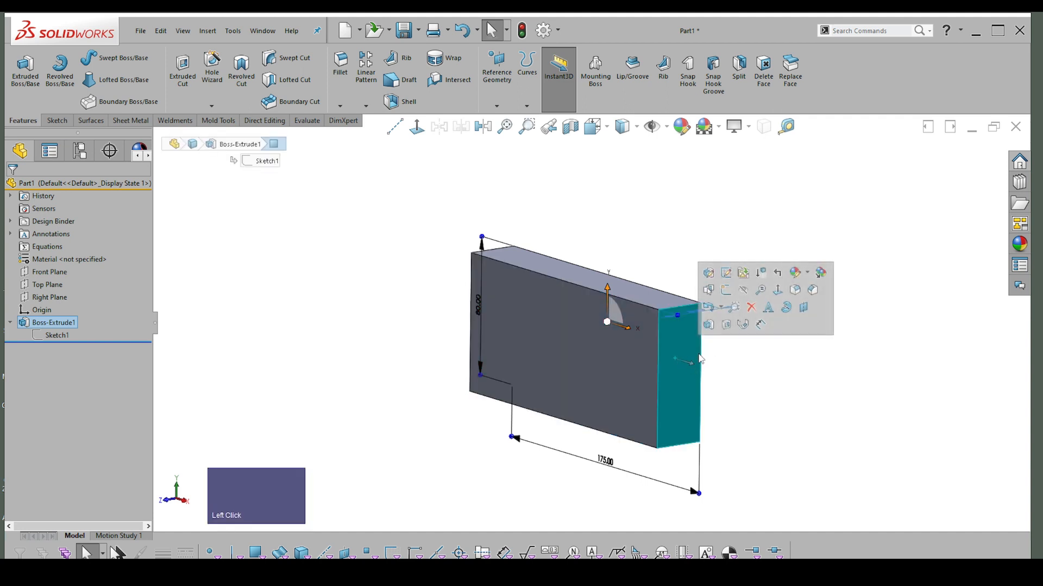
left_click(707, 376)
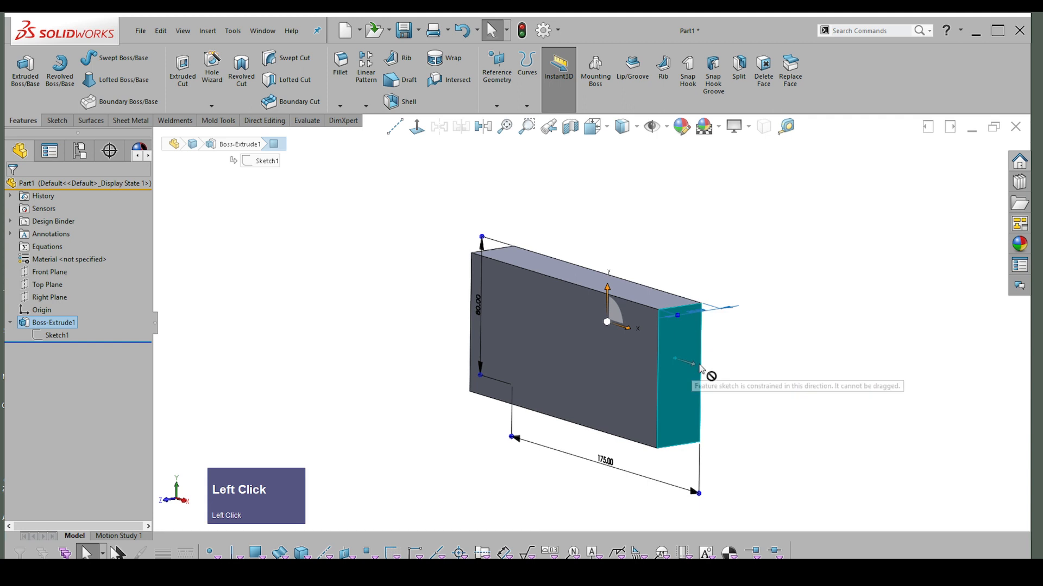
left_click(782, 332)
left_click(638, 297)
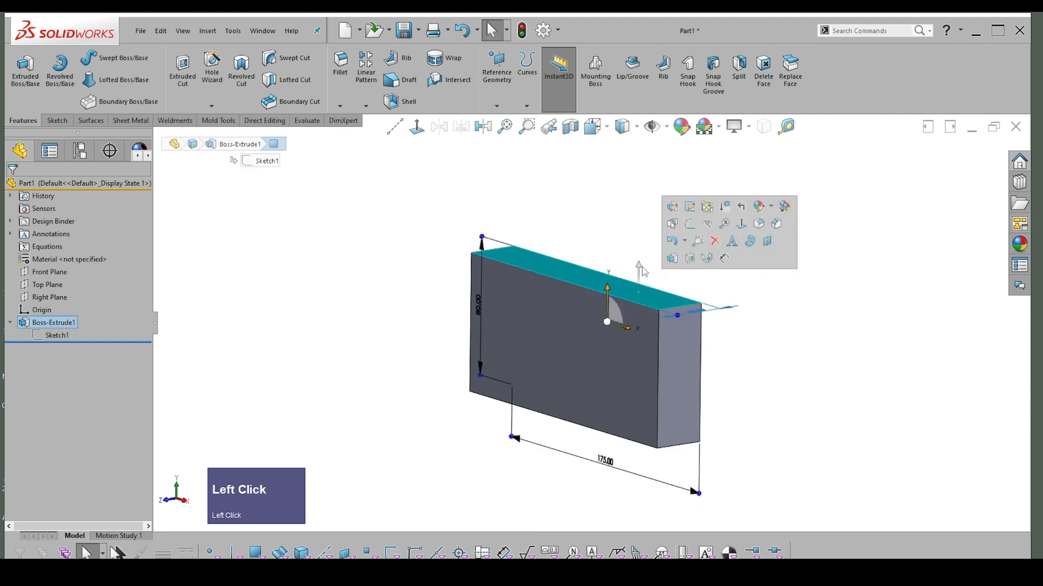
left_click(608, 272)
left_click(685, 423)
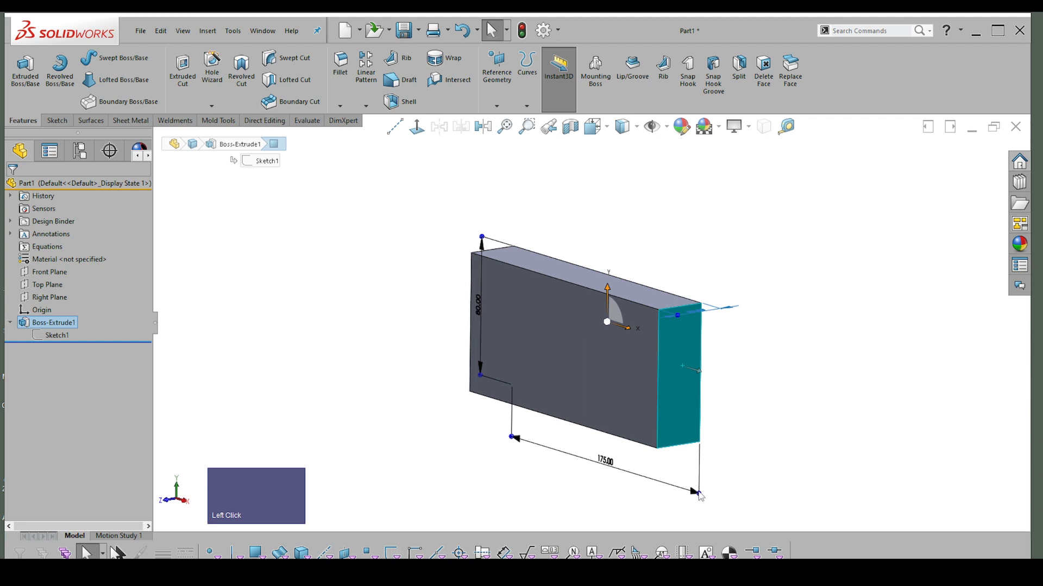
left_click(624, 367)
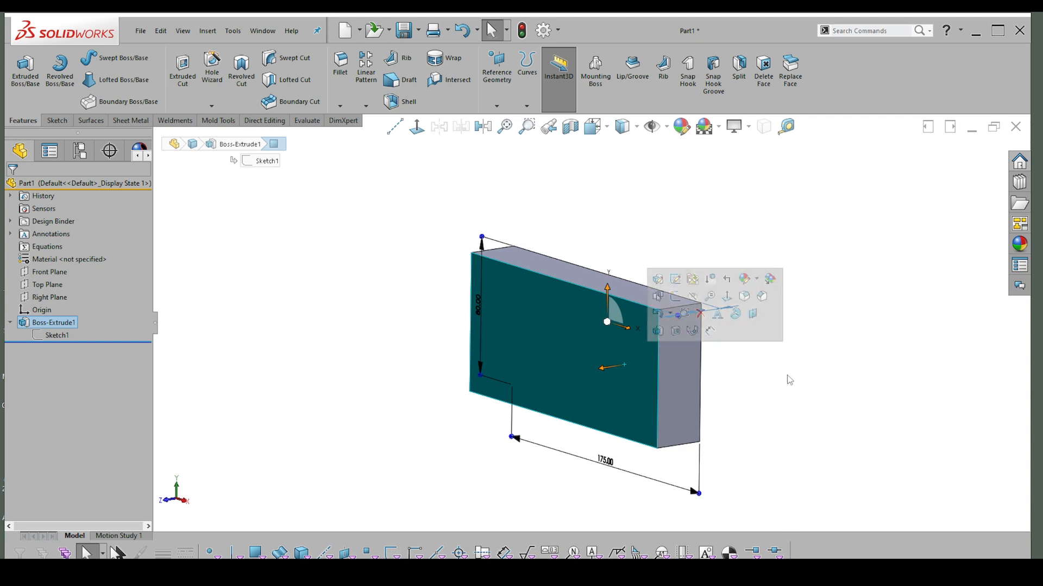
- Set the block's extrusion depth to 20 mm through its on-model dimension
scroll(706, 304, "up", 3)
middle_click_drag(705, 297, 794, 442)
left_click(797, 446)
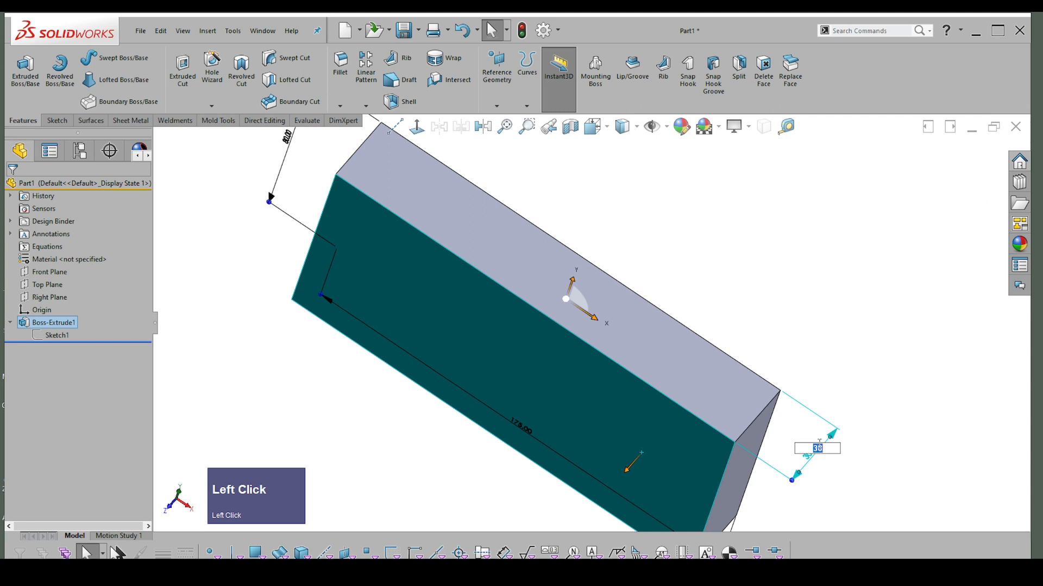
type("0")
key("Return")
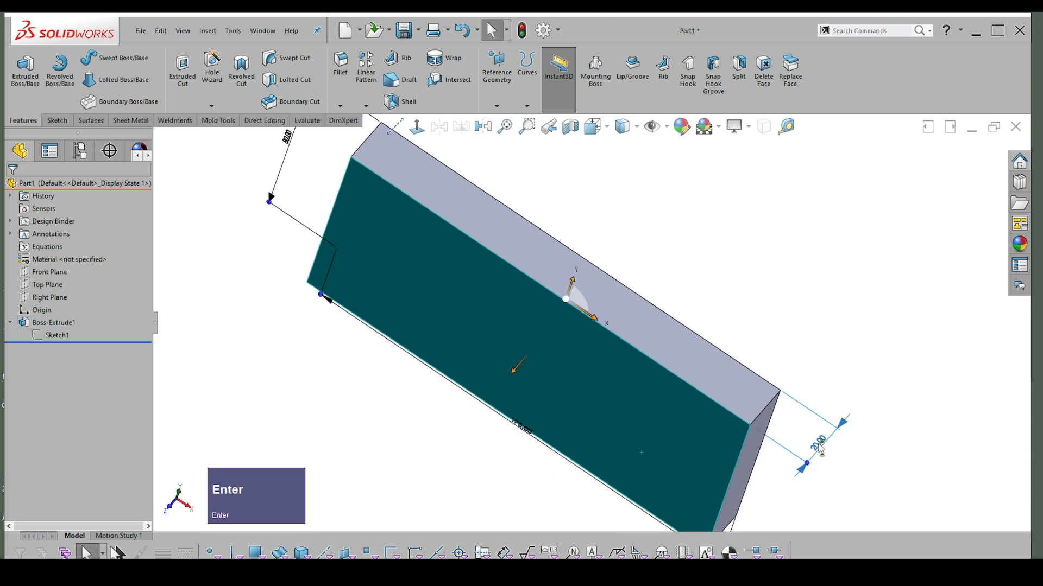
scroll(782, 318, "down", 3)
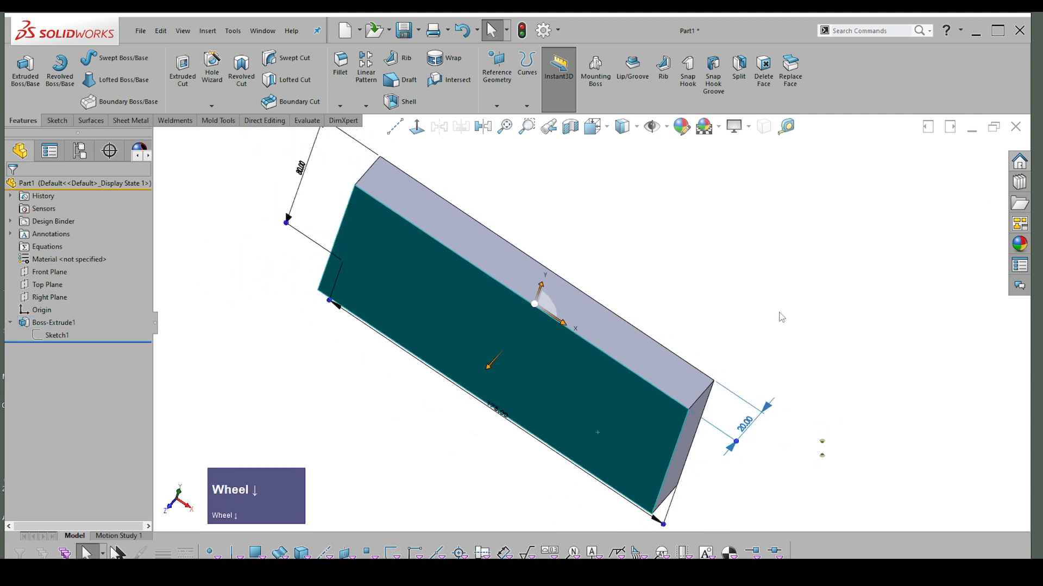
scroll(741, 315, "up", 2)
left_click(736, 314)
middle_click_drag(737, 315, 728, 289)
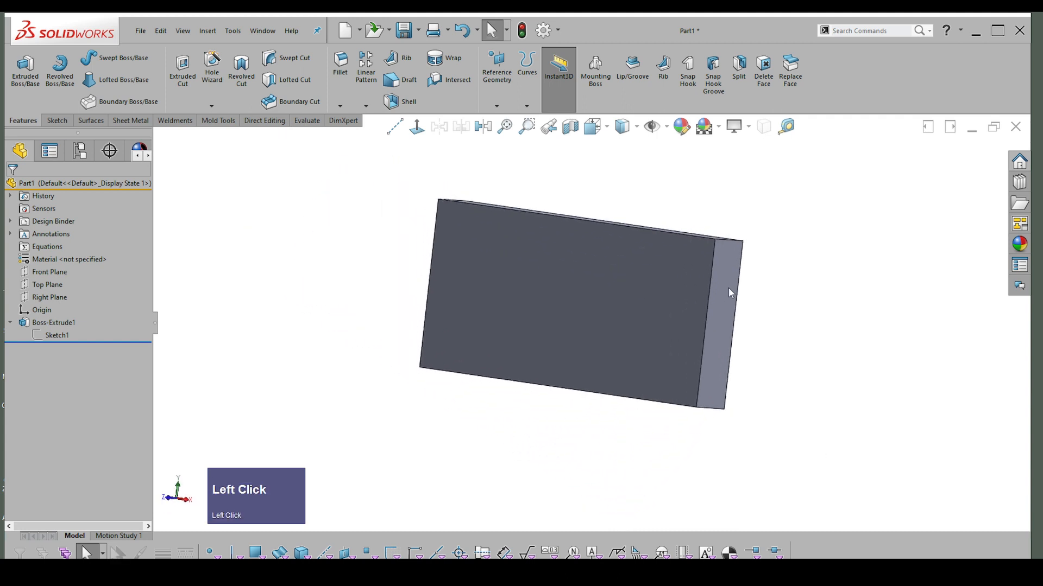
left_click(579, 265)
left_click(619, 236)
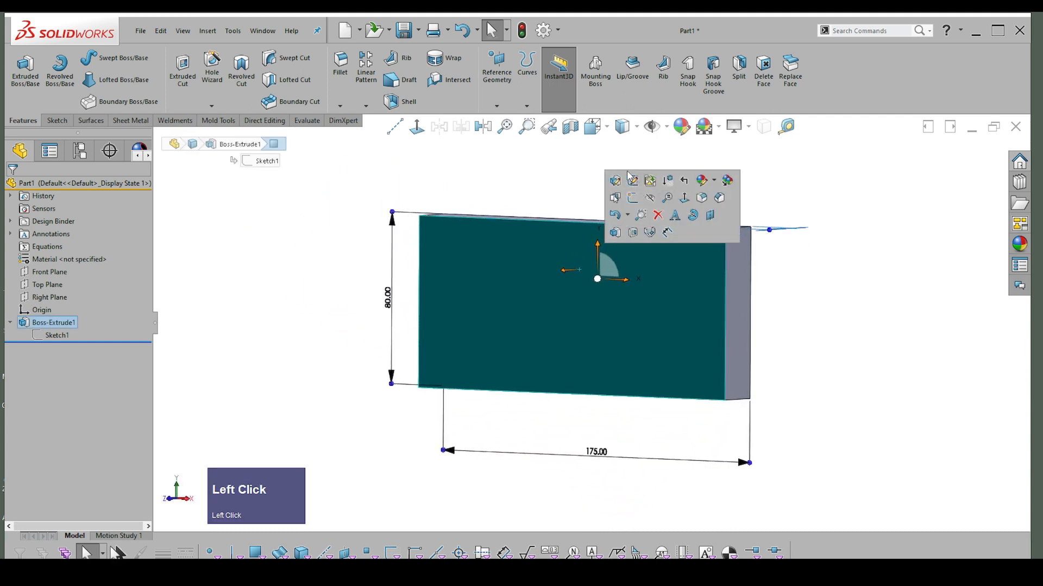
left_click(633, 196)
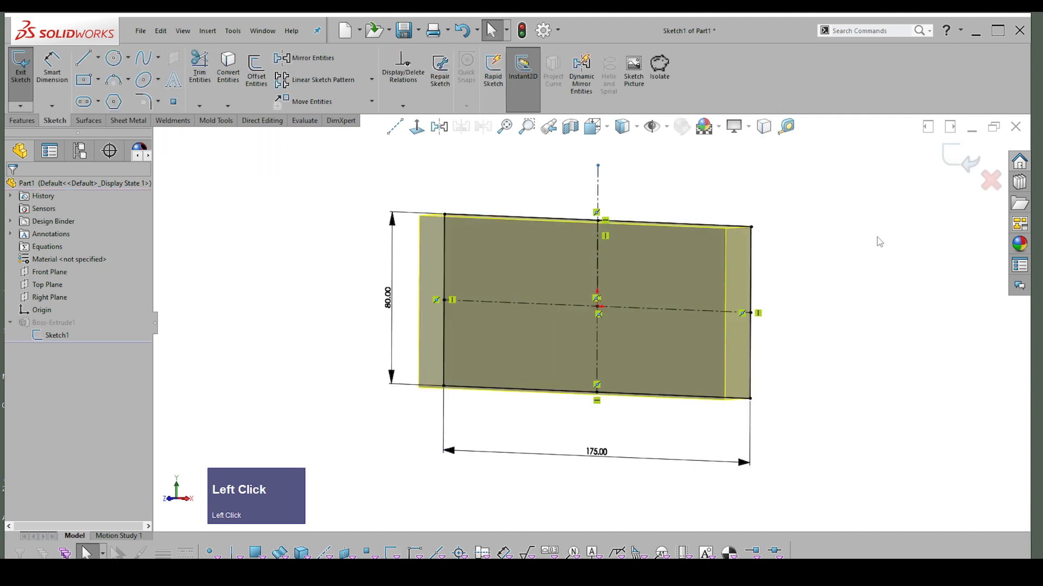
right_click(867, 235)
left_click(828, 238)
left_click(953, 160)
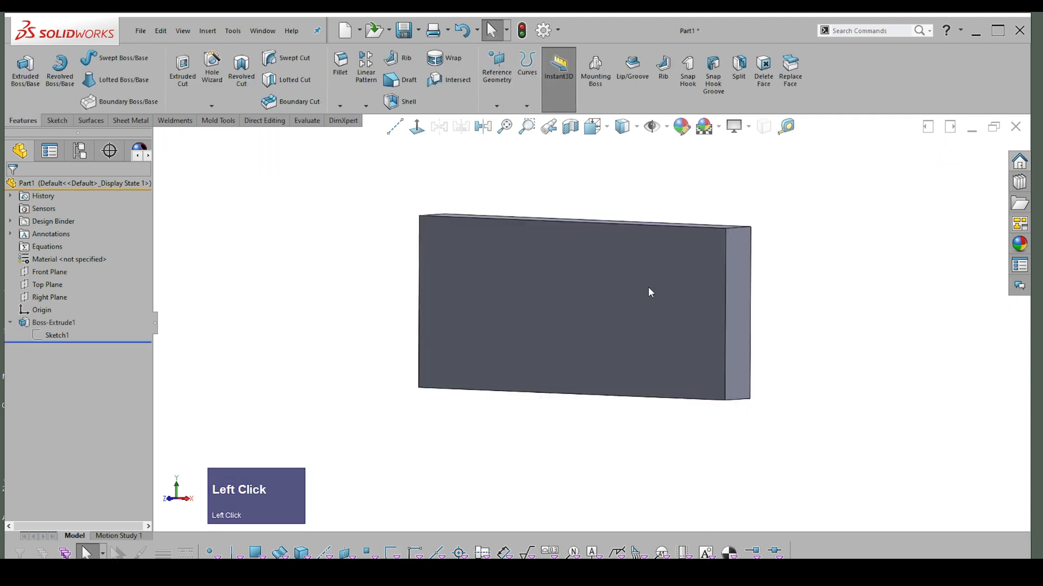
- Start a sketch on the block's front face and draw a 3 point arc of about 291 mm radius between its side edges, peaking at the upper edge
left_click(650, 291)
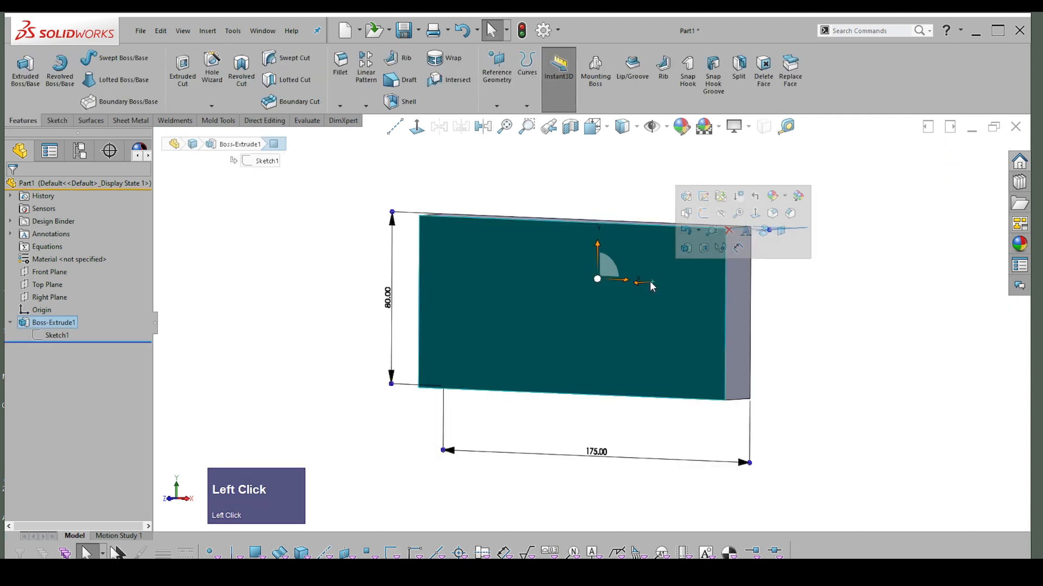
left_click(703, 212)
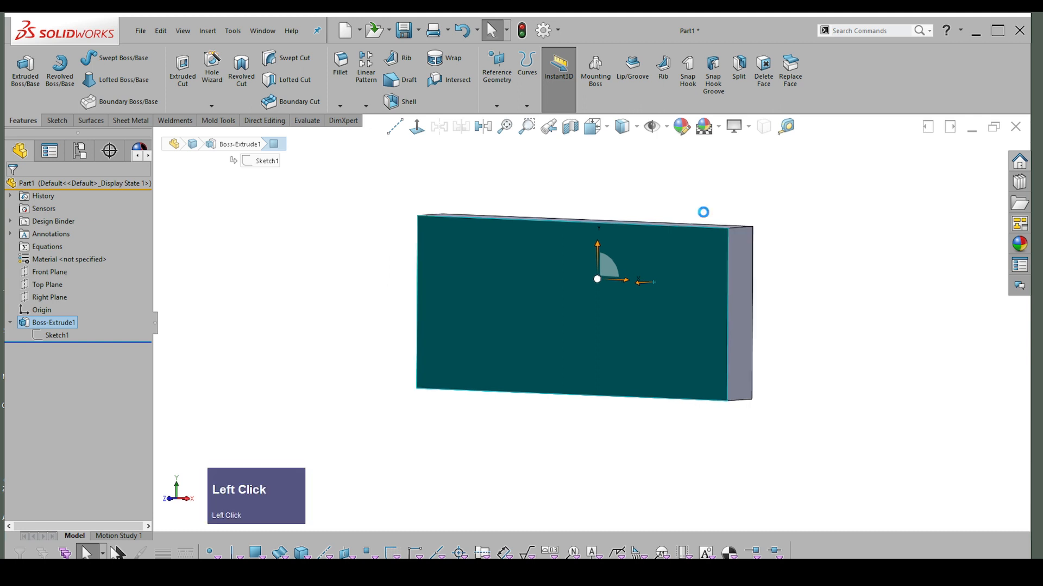
mouse_move(896, 297)
right_mouse_down()
mouse_move(940, 296)
mouse_move(988, 326)
mouse_move(992, 409)
mouse_move(980, 424)
right_mouse_up()
left_click(979, 422)
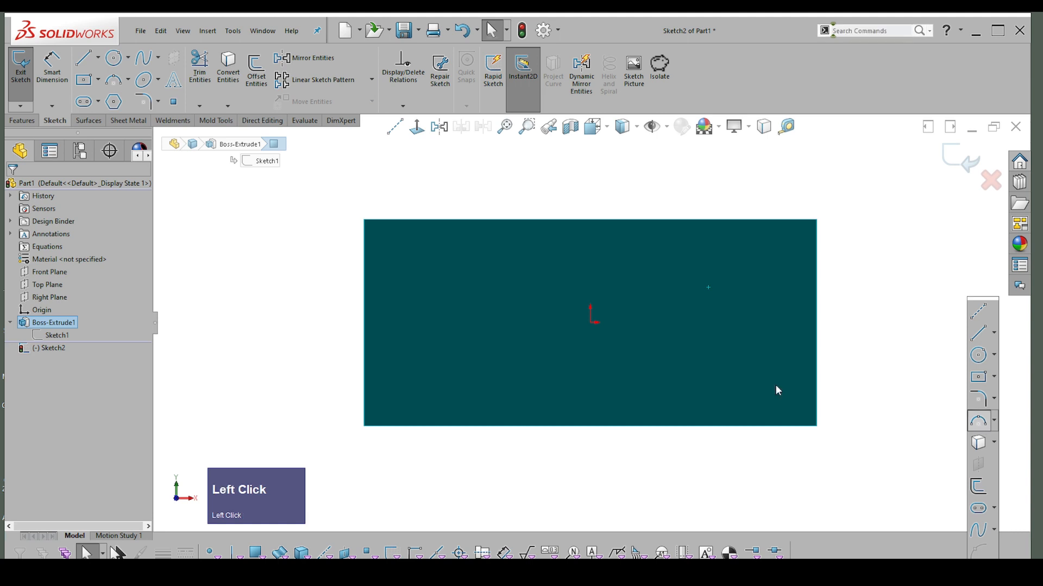
left_click(365, 249)
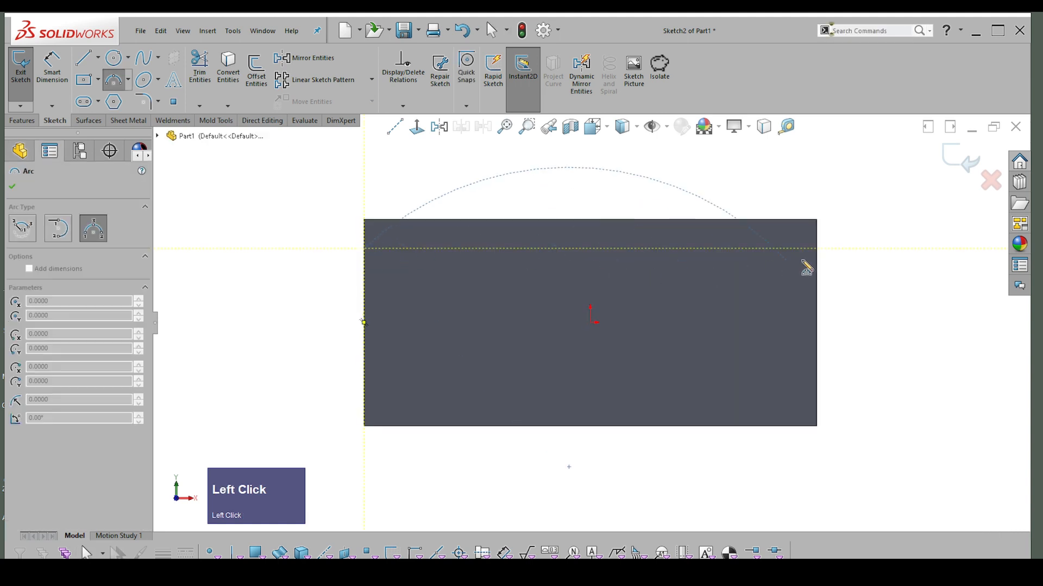
left_click(818, 262)
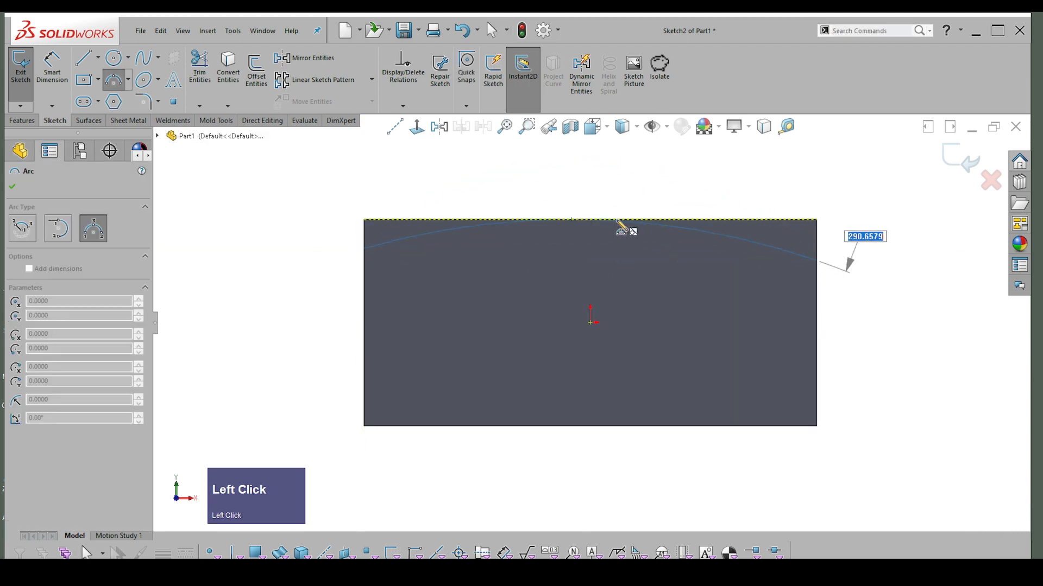
left_click(591, 219)
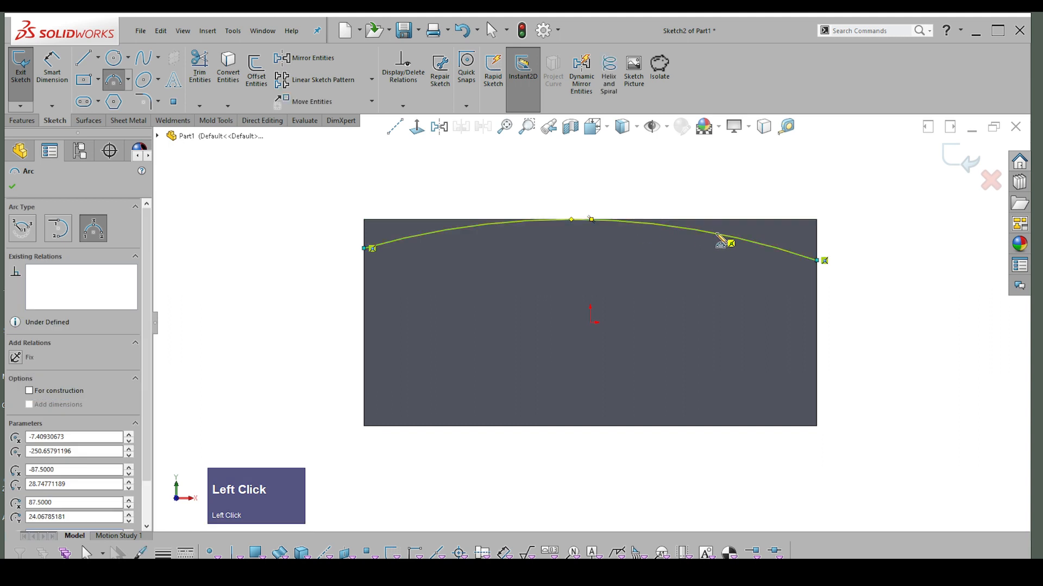
key("Escape")
- Move the arc's right endpoint level with the left one and add a Horizontal relation between both endpoints
scroll(847, 267, "down", 2)
scroll(622, 276, "down", 2)
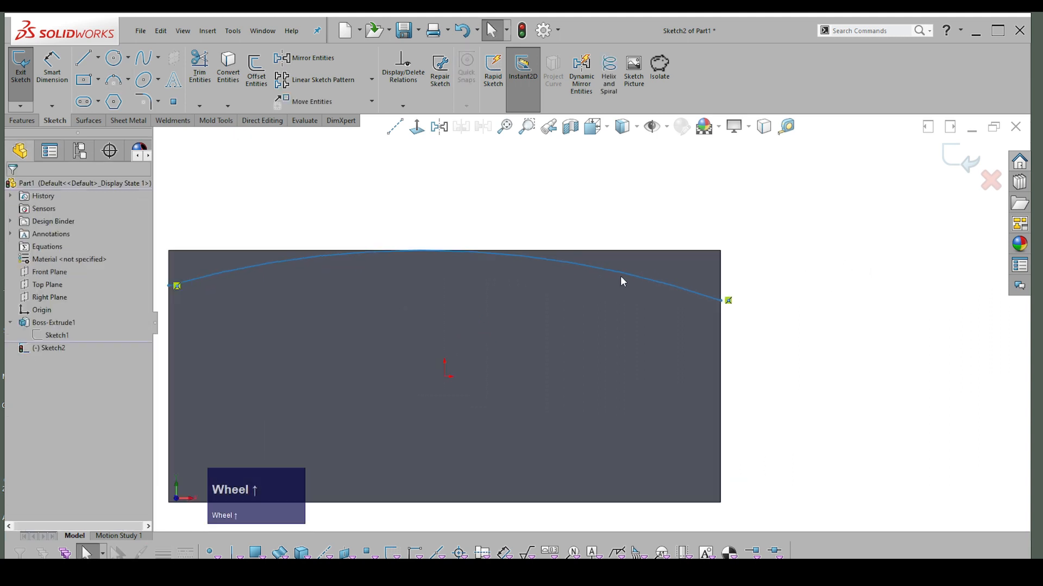
scroll(640, 273, "up", 2)
scroll(478, 280, "down", 2)
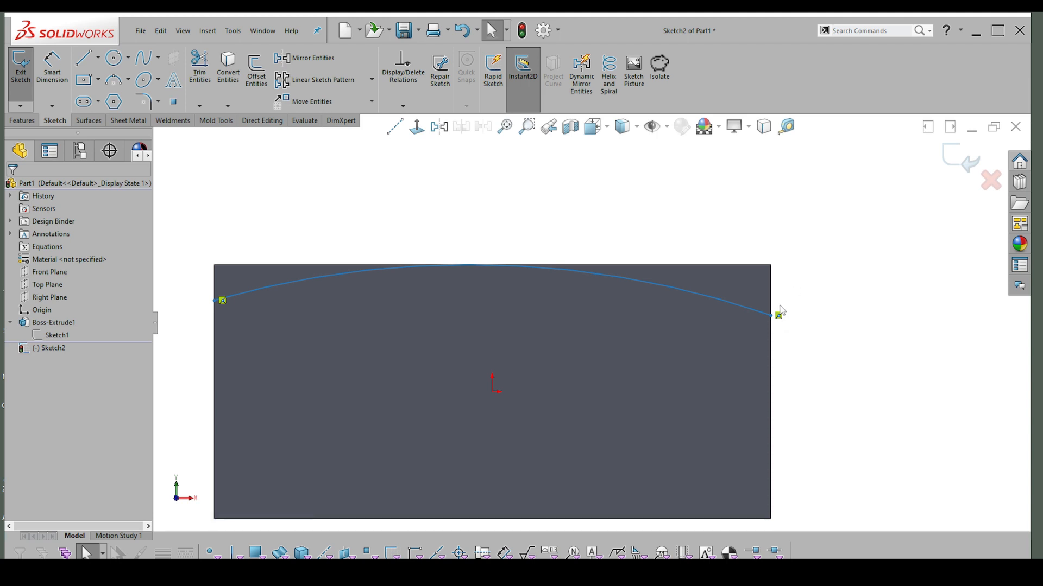
scroll(796, 325, "up", 2)
scroll(393, 324, "down", 2)
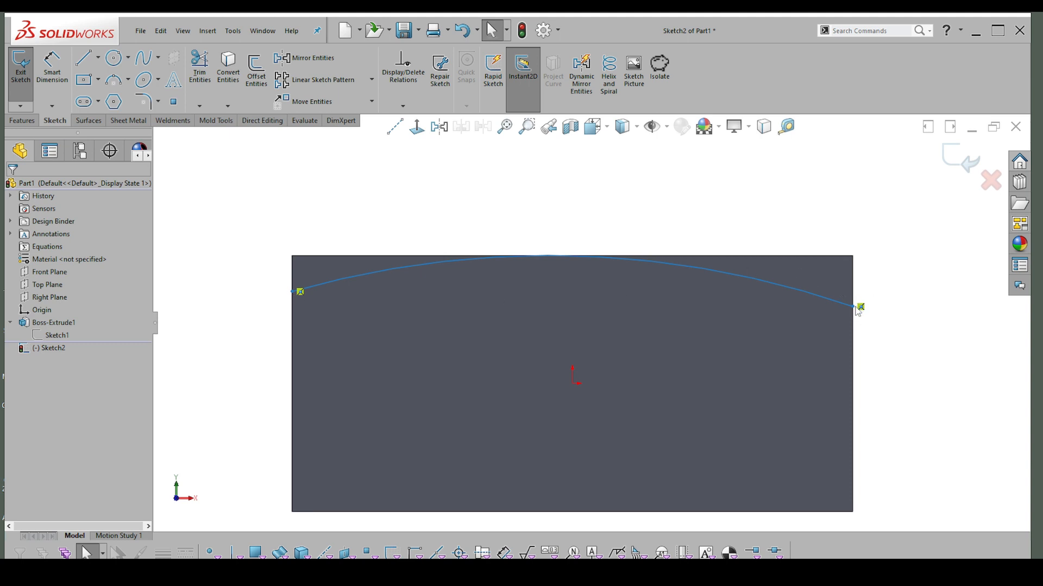
mouse_move(856, 309)
left_mouse_down()
mouse_move(857, 366)
mouse_move(857, 288)
mouse_move(840, 277)
mouse_move(840, 298)
left_mouse_up()
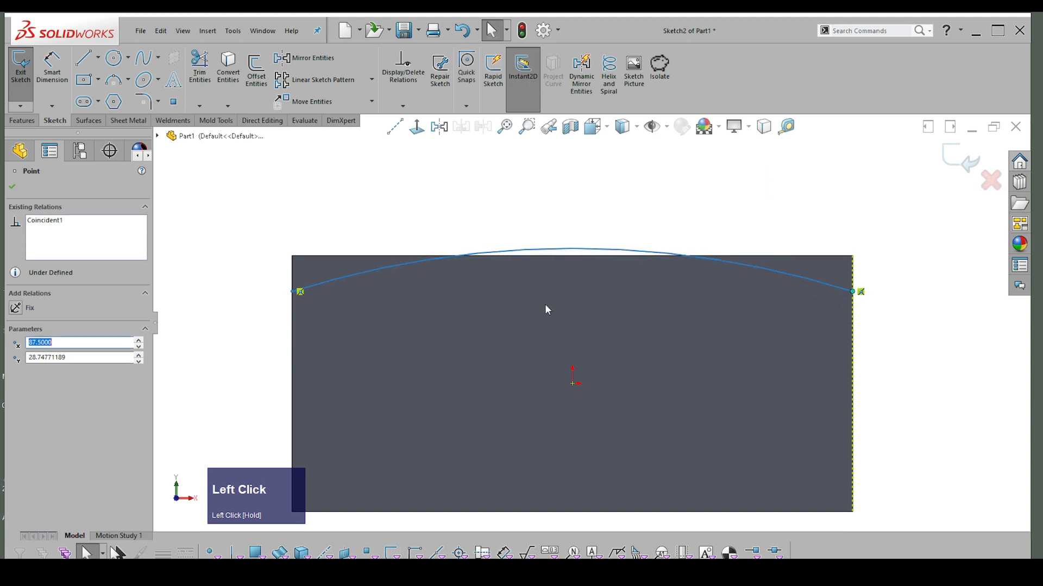
left_click(292, 292, "shift")
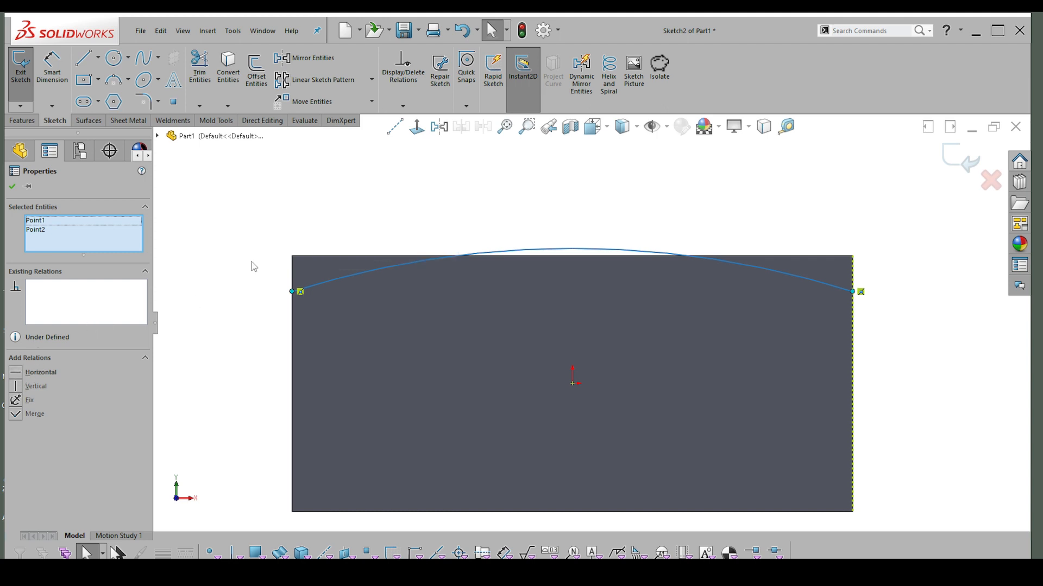
key("ctrl")
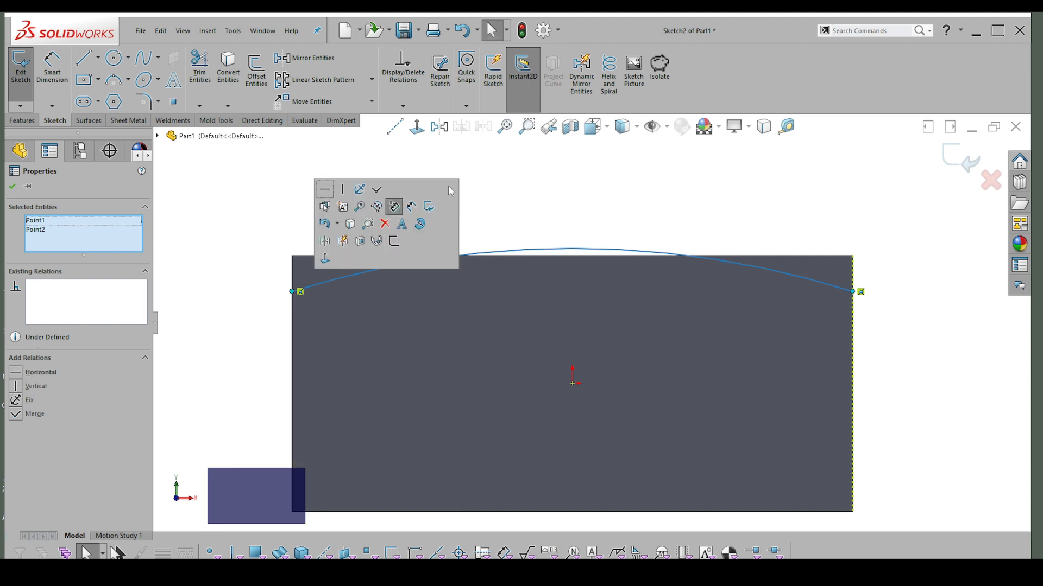
left_click(328, 190)
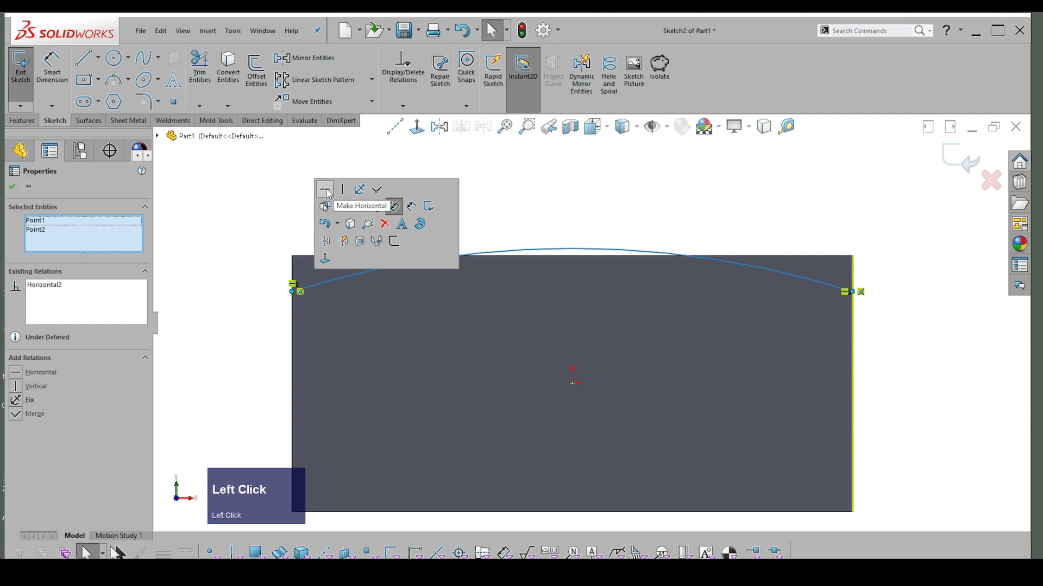
left_click(689, 174)
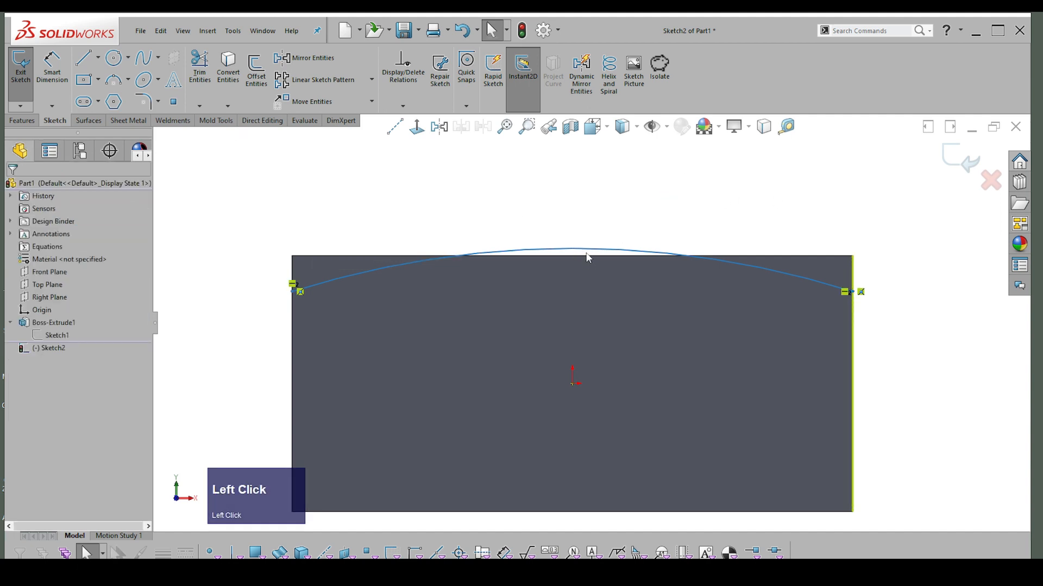
- Add a Tangent relation between the arc and the block's upper edge
left_click(587, 252)
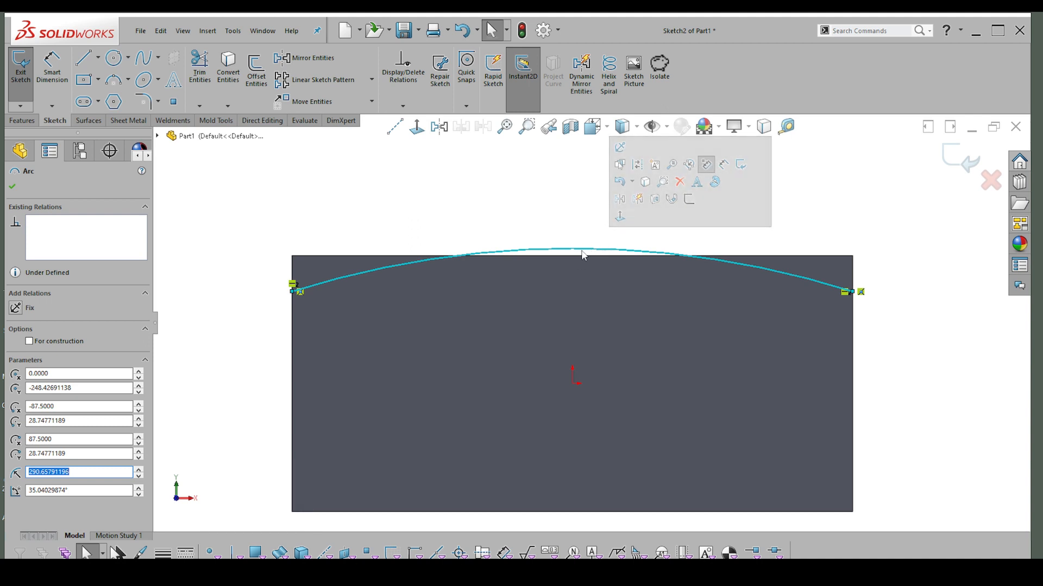
left_click(572, 255, "shift")
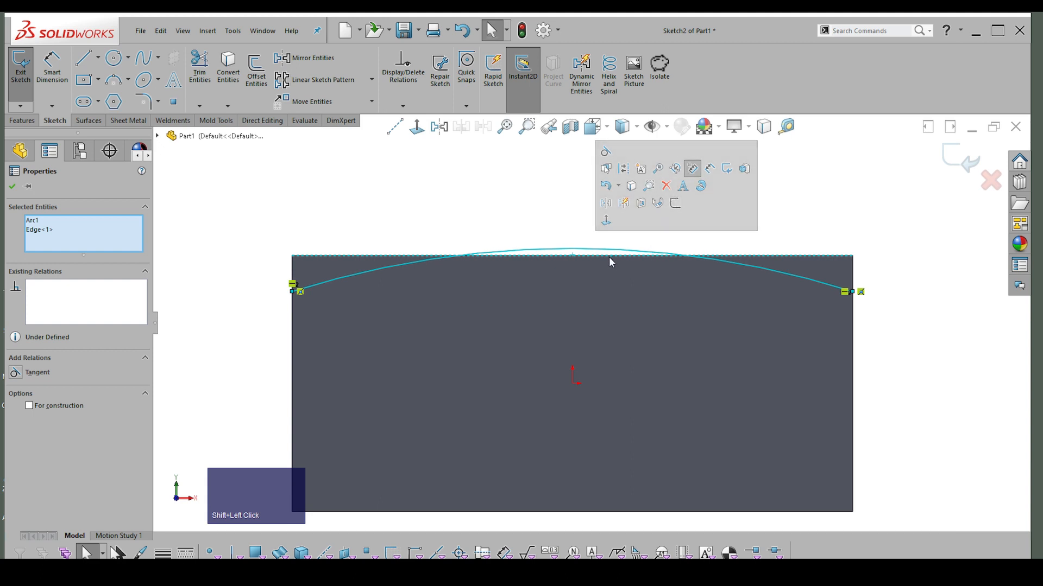
left_click(606, 154)
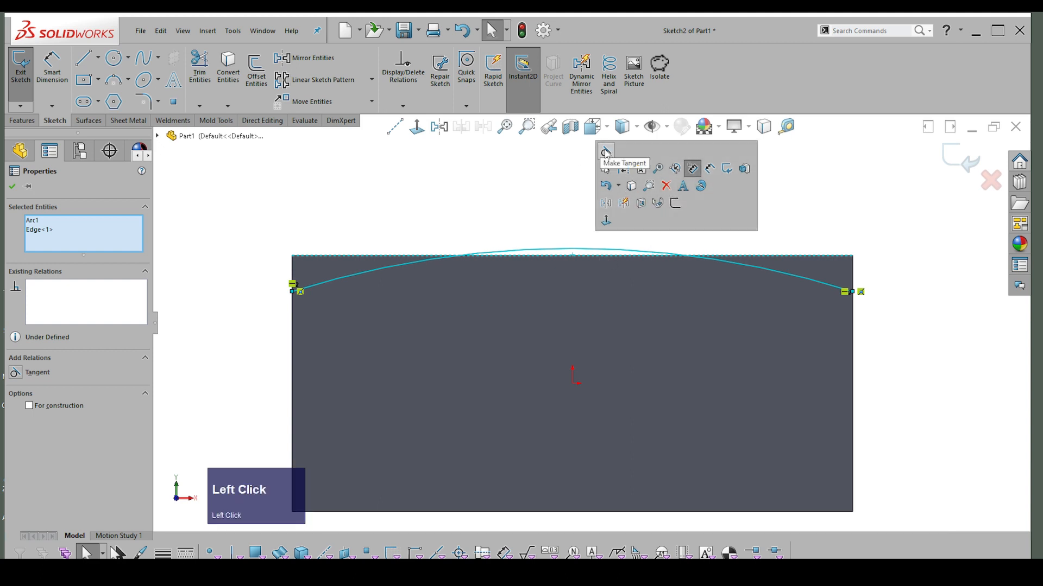
- Dimension the arc's right endpoint vertically from the origin and set the distance to 30 mm
left_click(976, 298)
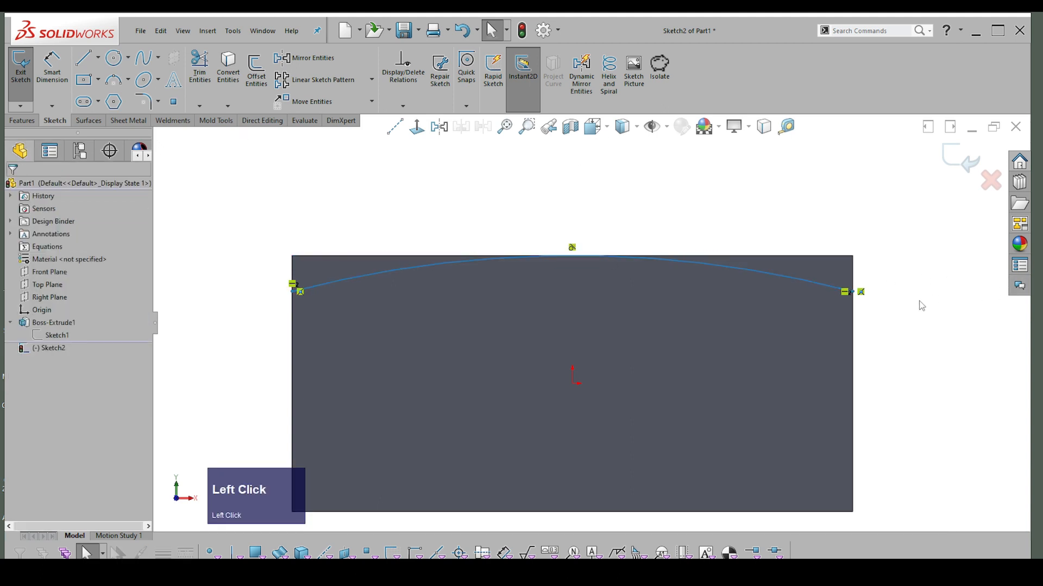
scroll(922, 306, "up", 2)
right_click_drag(912, 329, 905, 298)
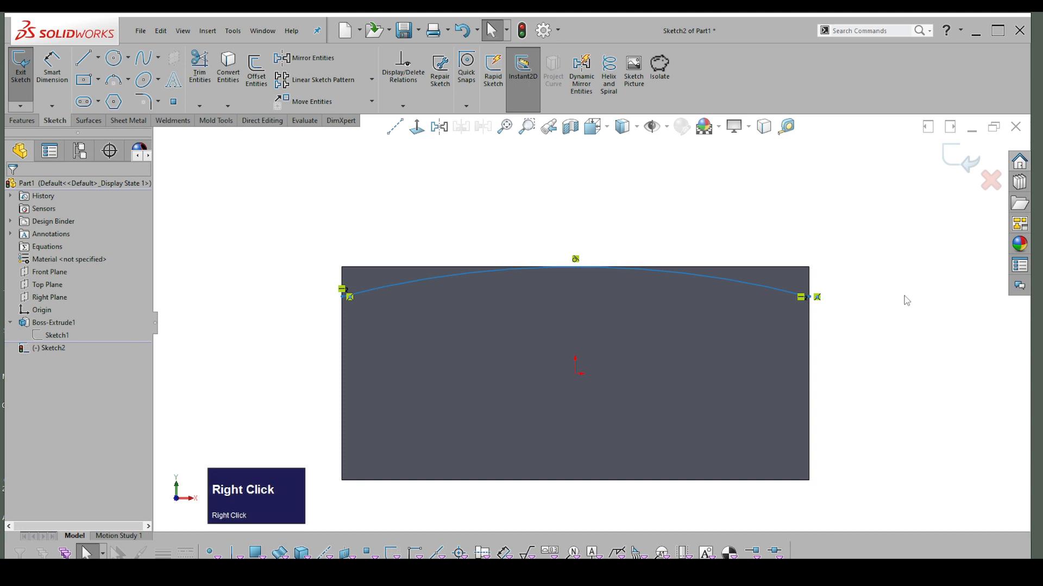
left_click(809, 297)
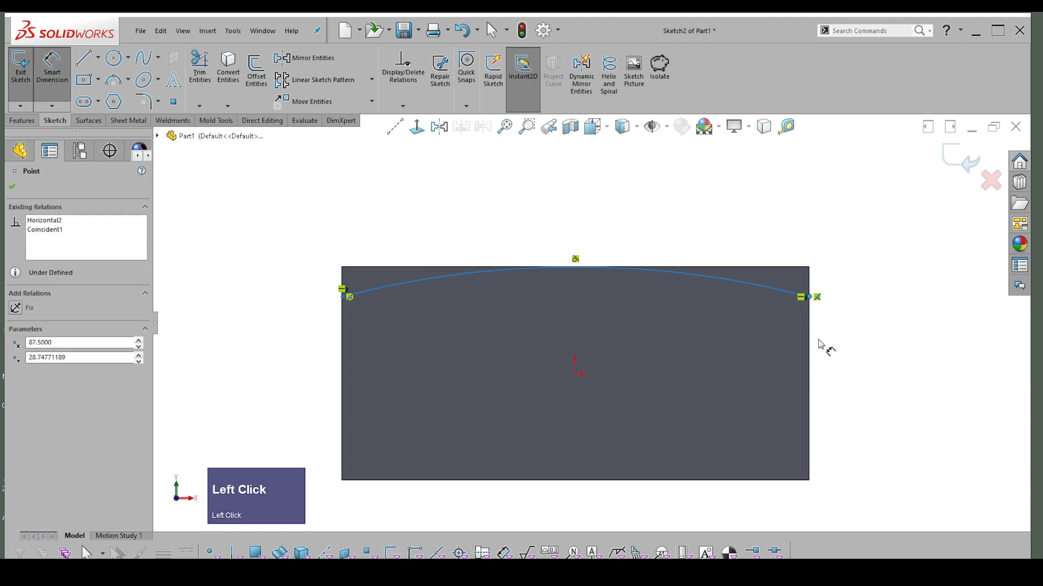
left_click(575, 374)
left_click(875, 339)
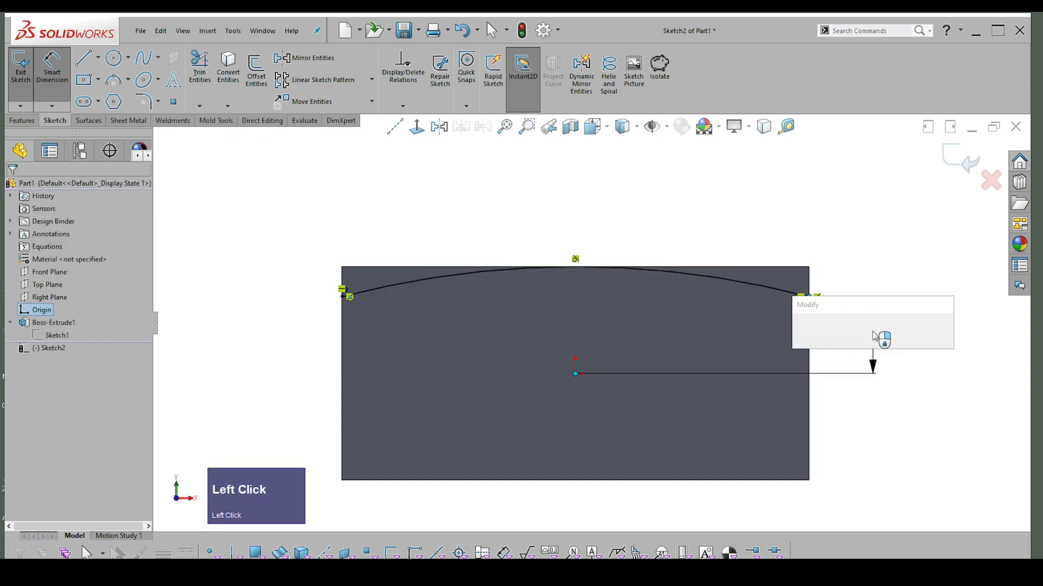
left_click(803, 338)
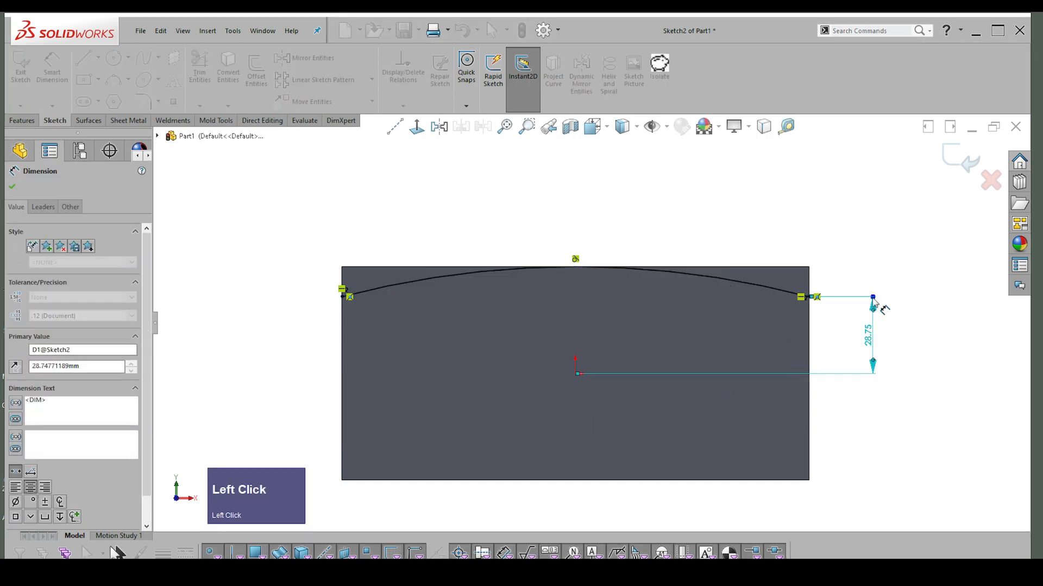
left_click(871, 341)
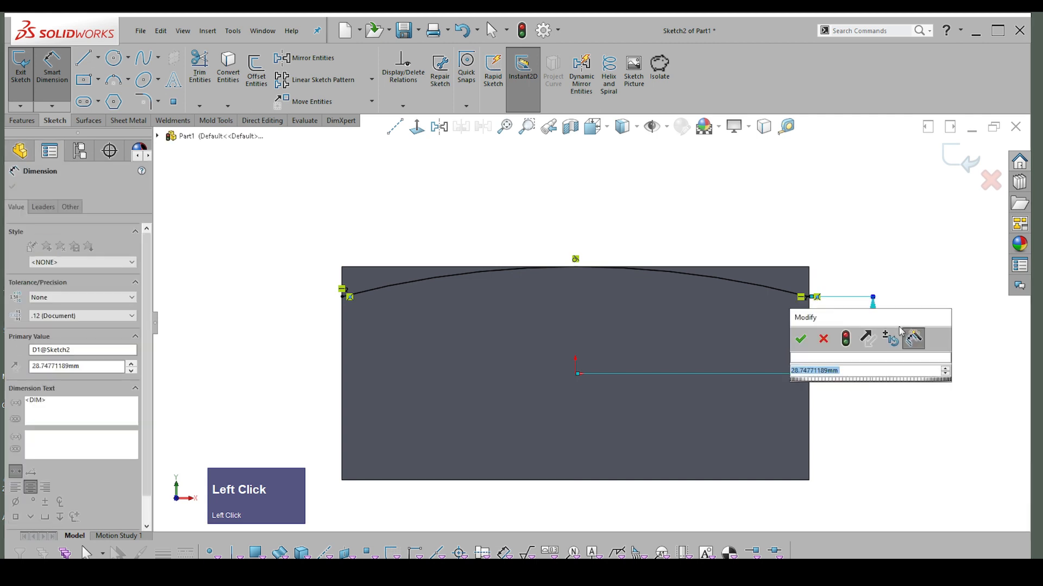
type("30")
key("Return")
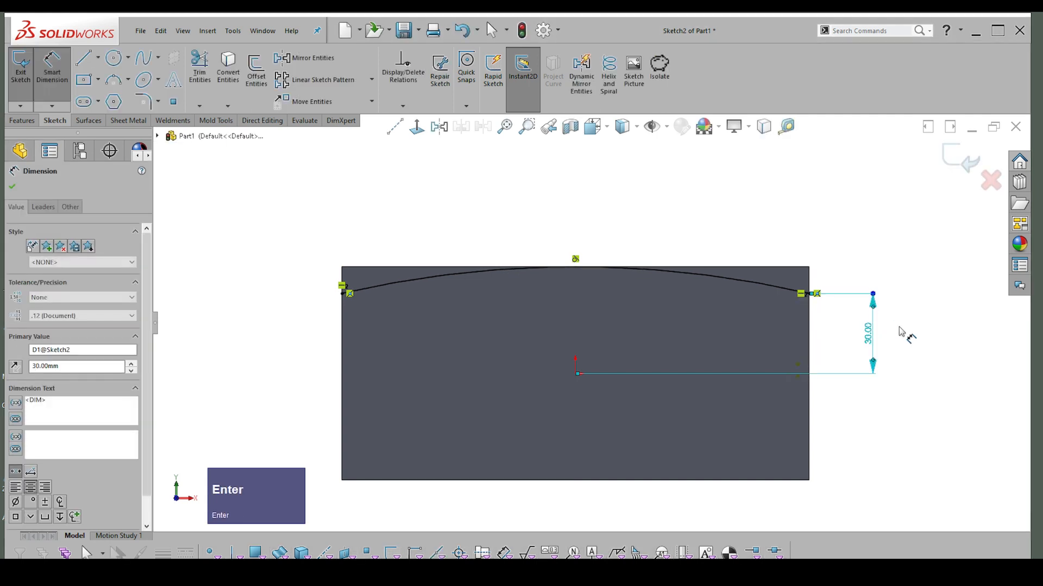
- Close the profile above the block with three lines joining the arc's endpoints, with vertical sides about 22 mm long
left_click(864, 242)
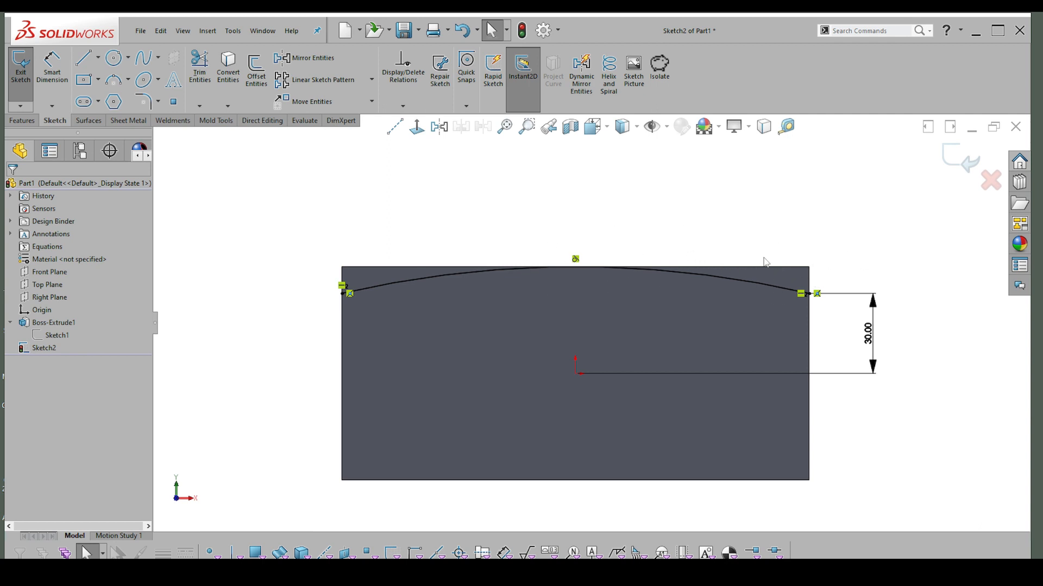
mouse_move(848, 270)
right_mouse_down()
mouse_move(885, 258)
mouse_move(927, 311)
right_mouse_up()
left_click(923, 306)
left_click(808, 294)
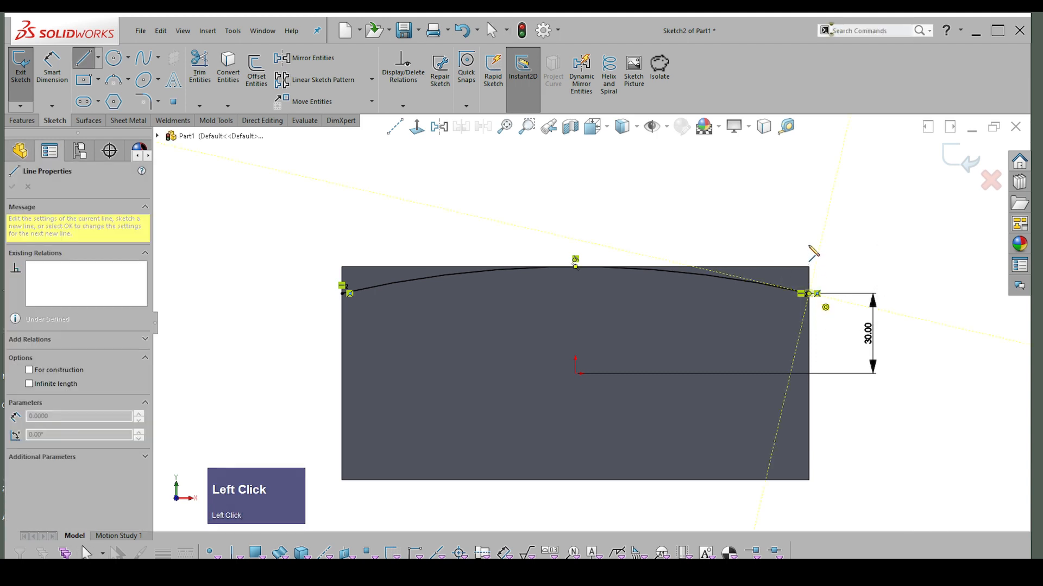
left_click(808, 235)
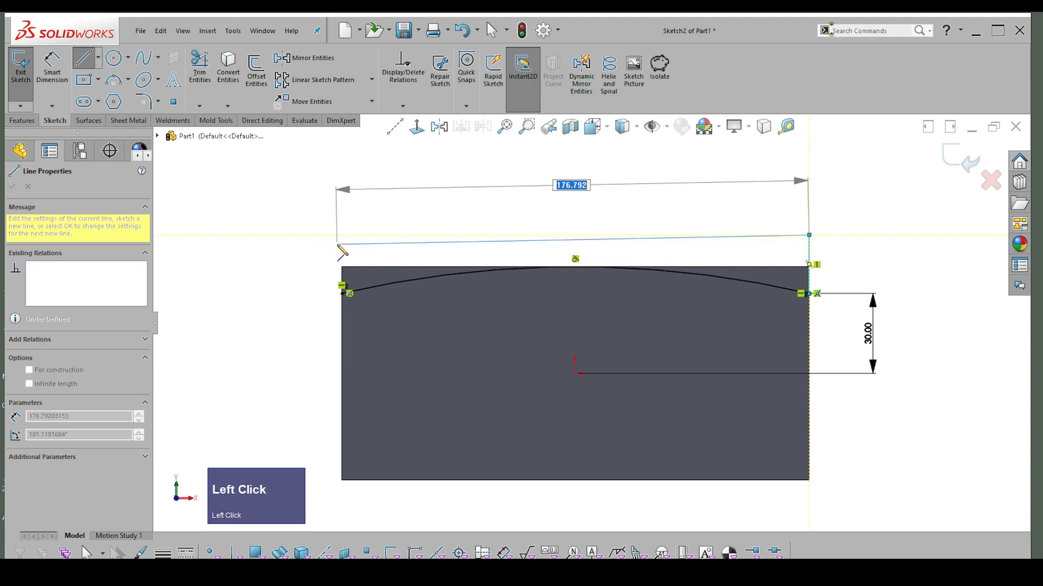
left_click(342, 235)
left_click(343, 292)
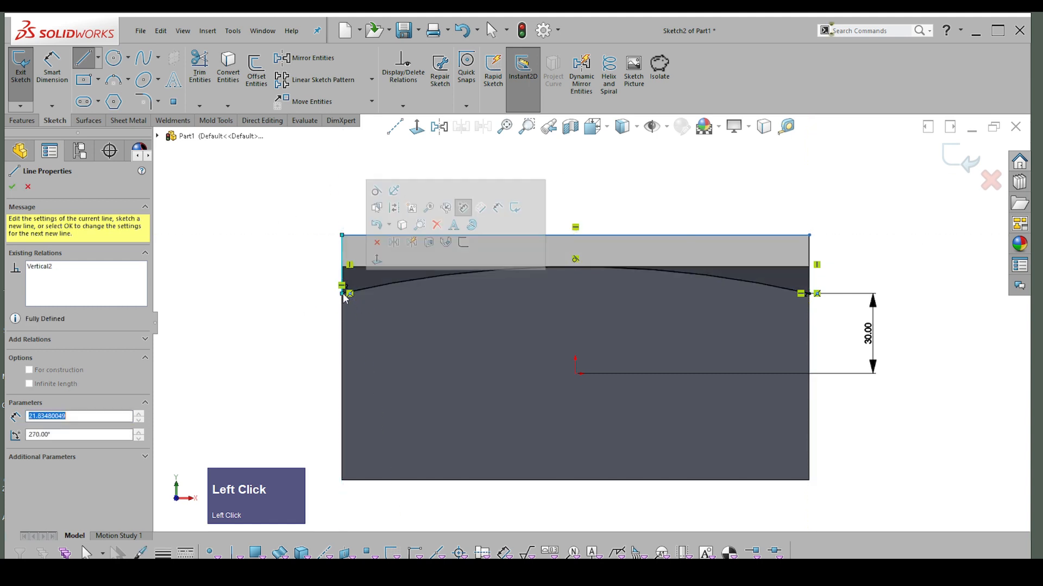
- Set the distance between the profile's upper line and the block's upper edge to 10 mm and place the dimension beside the block
right_click_drag(857, 237, 850, 162)
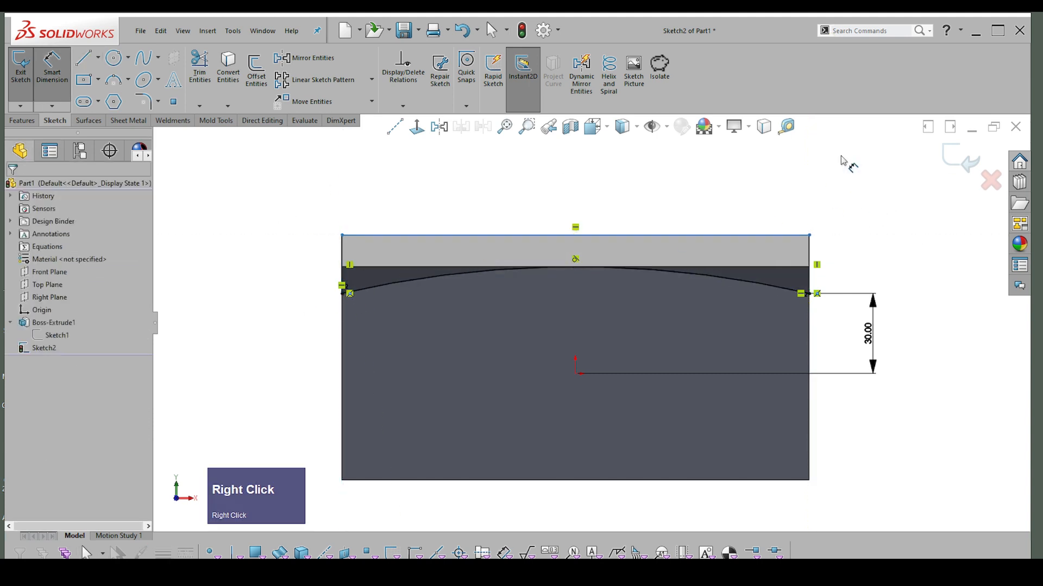
left_click(790, 267)
left_click(791, 236)
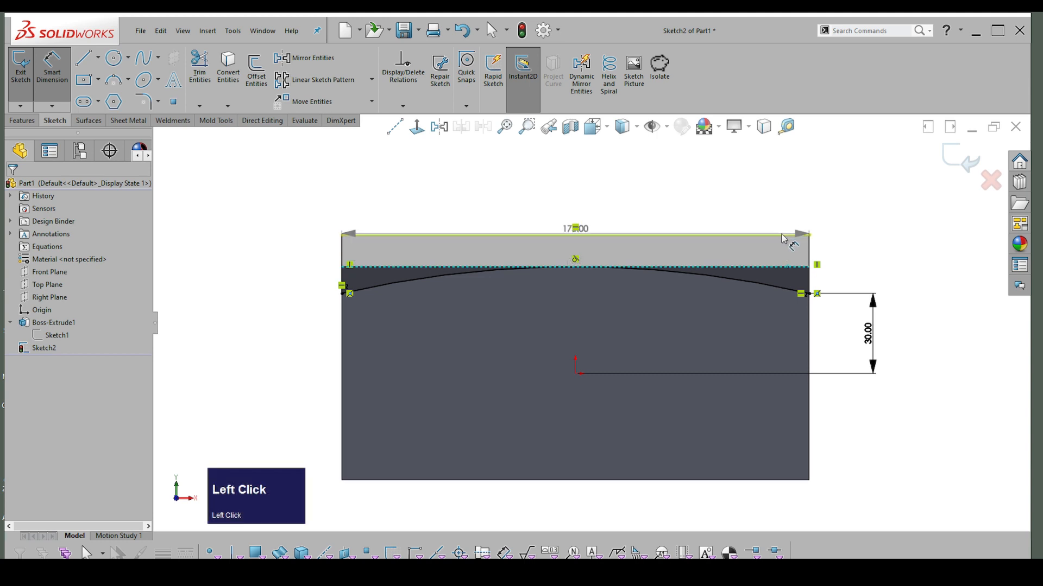
left_click(866, 240)
type("10")
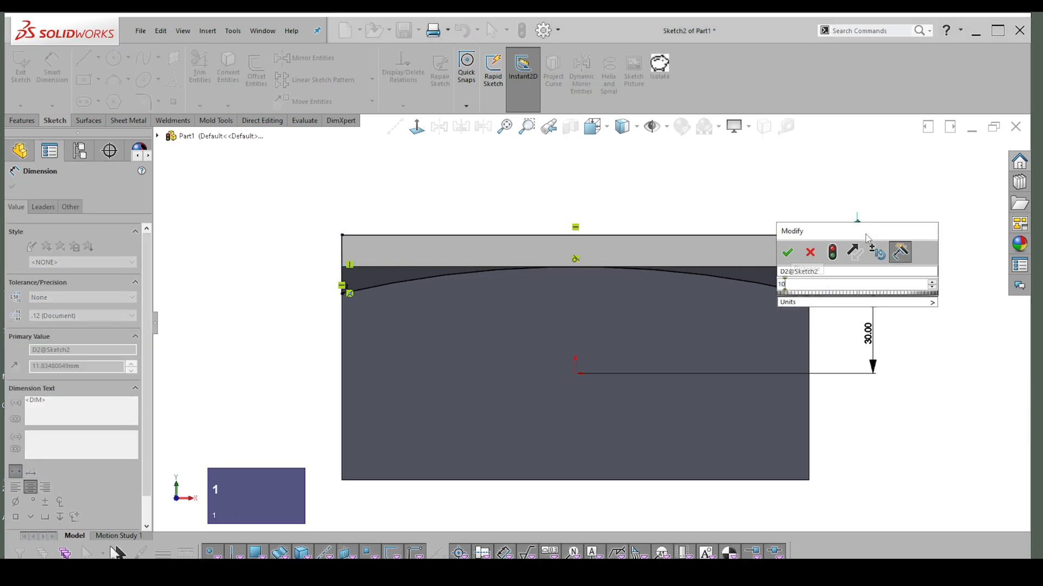
key("Return")
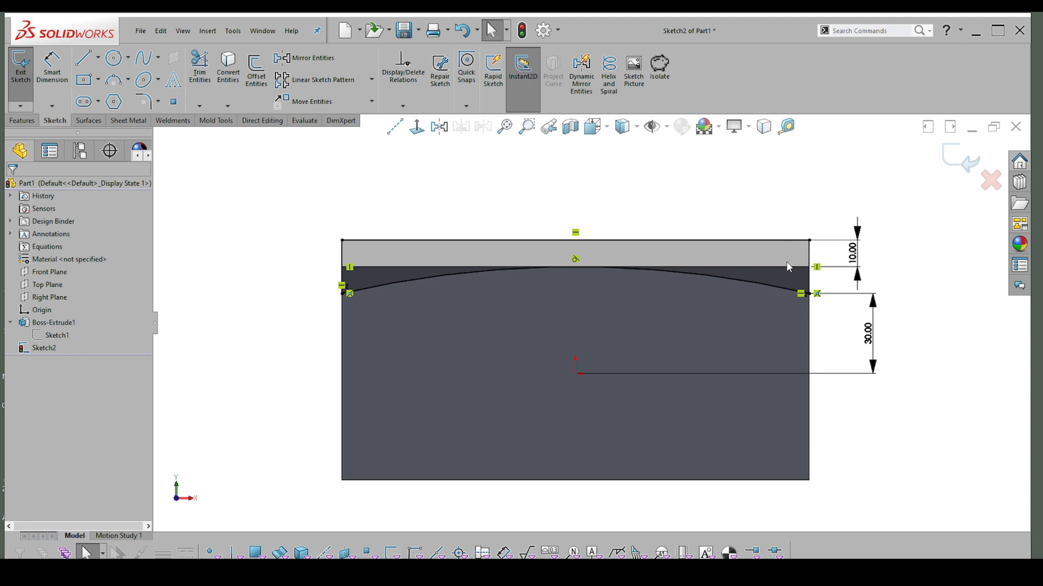
left_click(858, 260)
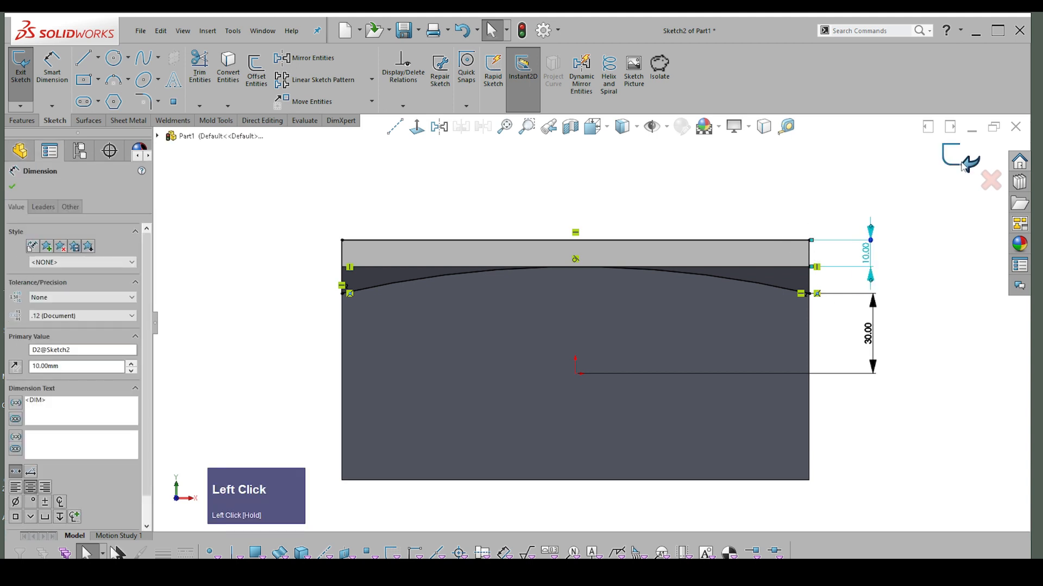
- Exit the sketch and cut-extrude the closed profile through the block with the Through All end condition
right_click(918, 264)
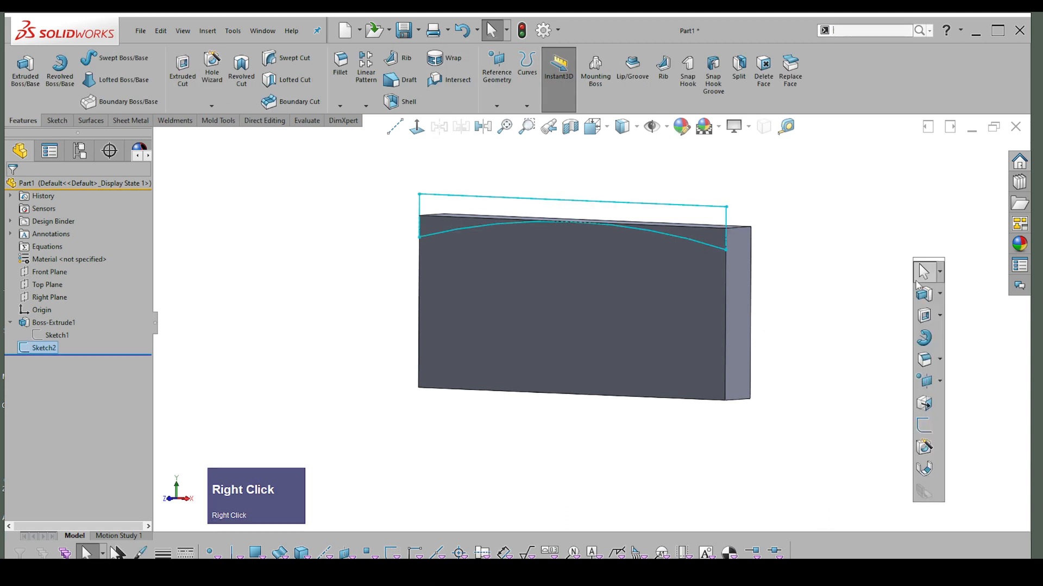
left_click(925, 316)
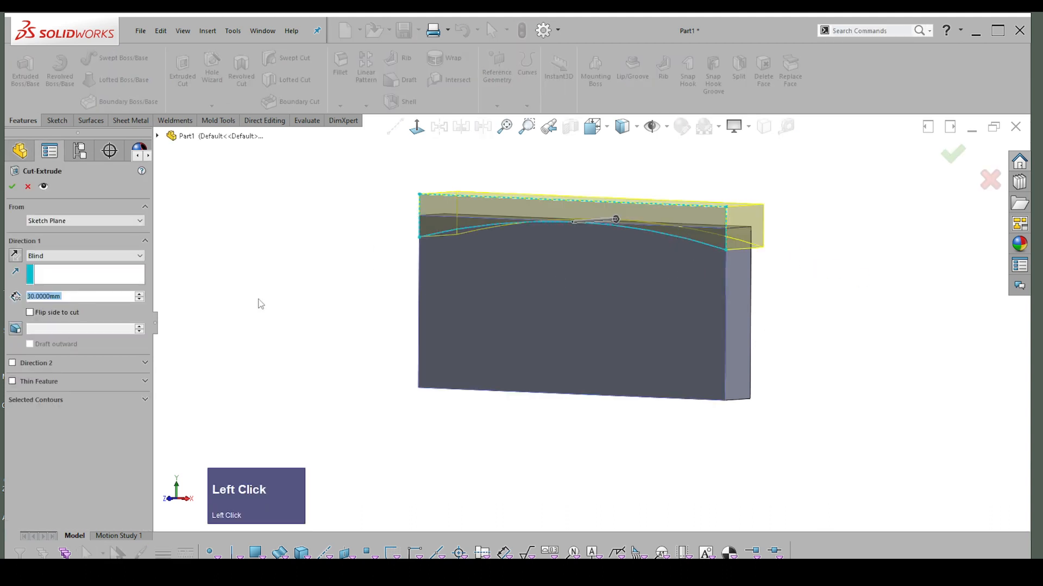
left_click(63, 257)
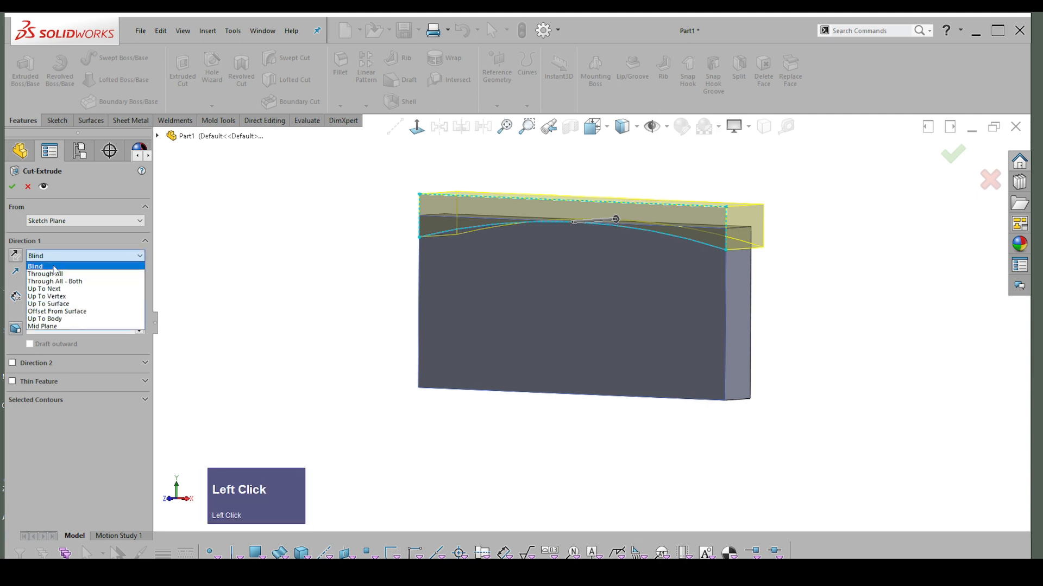
left_click(54, 274)
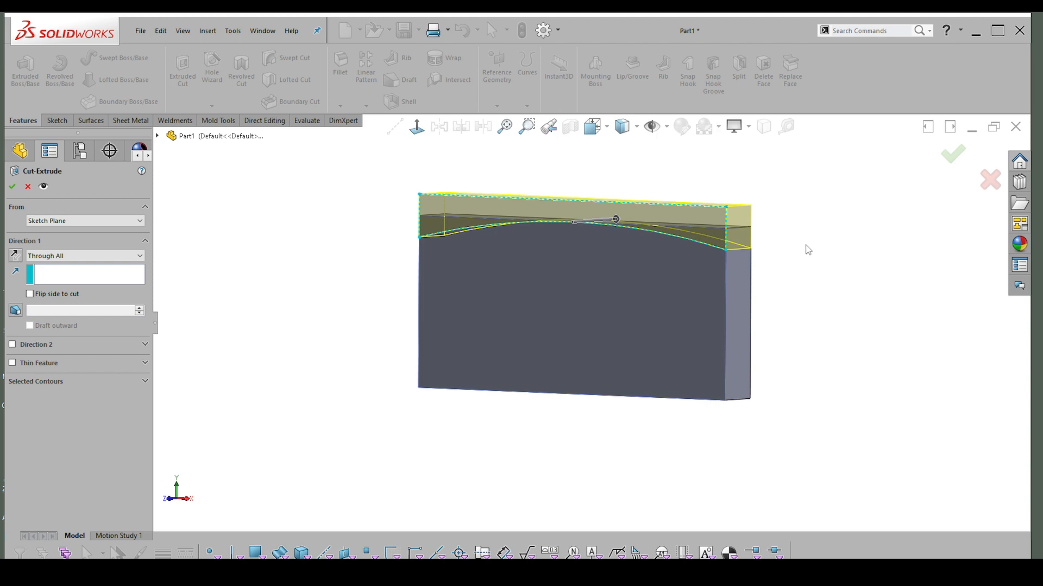
key("Left")
key("Left")
key("Left")
key("Left")
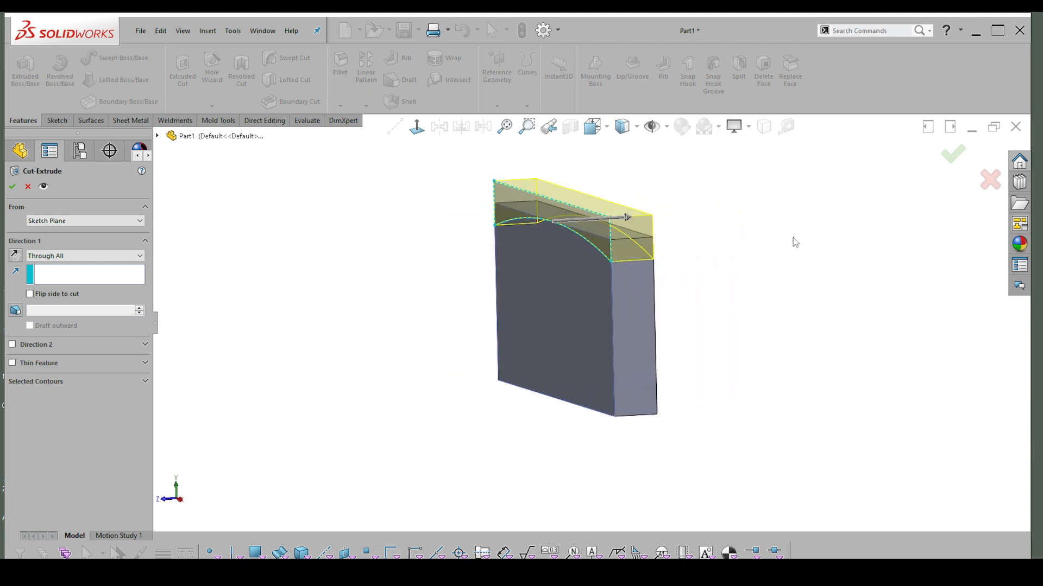
left_click(12, 186)
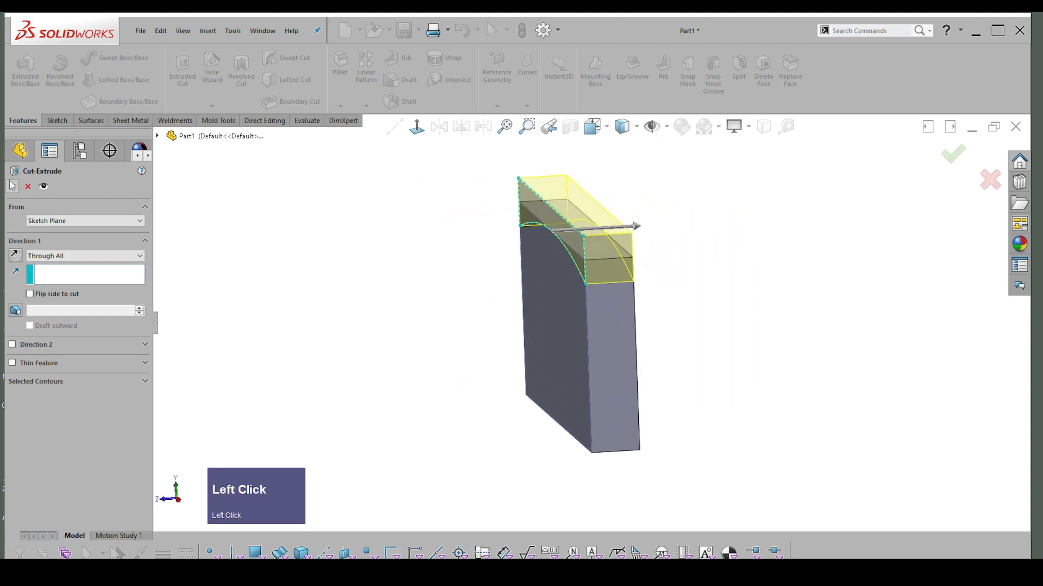
- Examine the block's curved upper face and front face from several angles
middle_click_drag(801, 262, 617, 307)
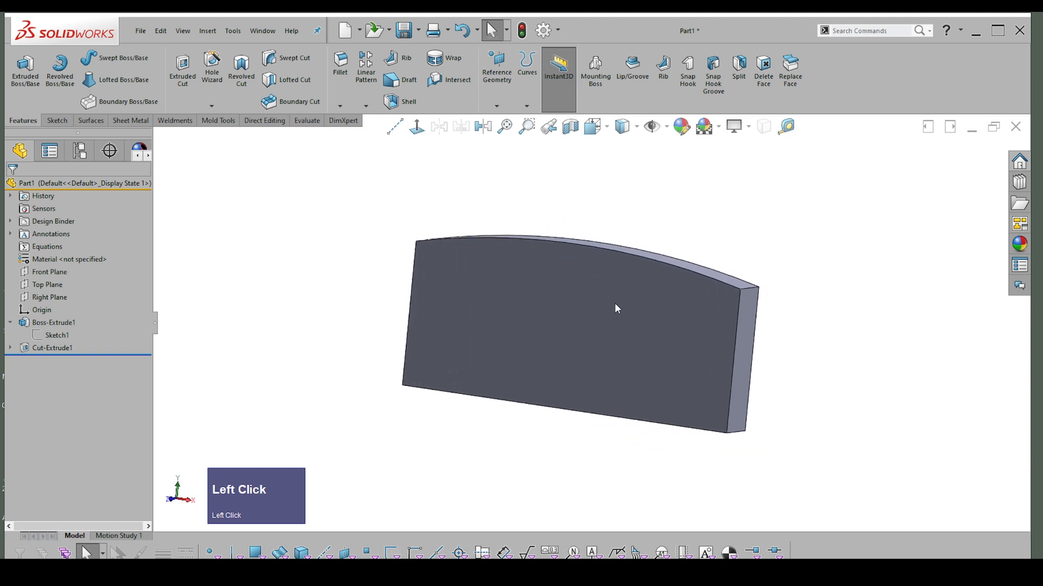
left_click(612, 299)
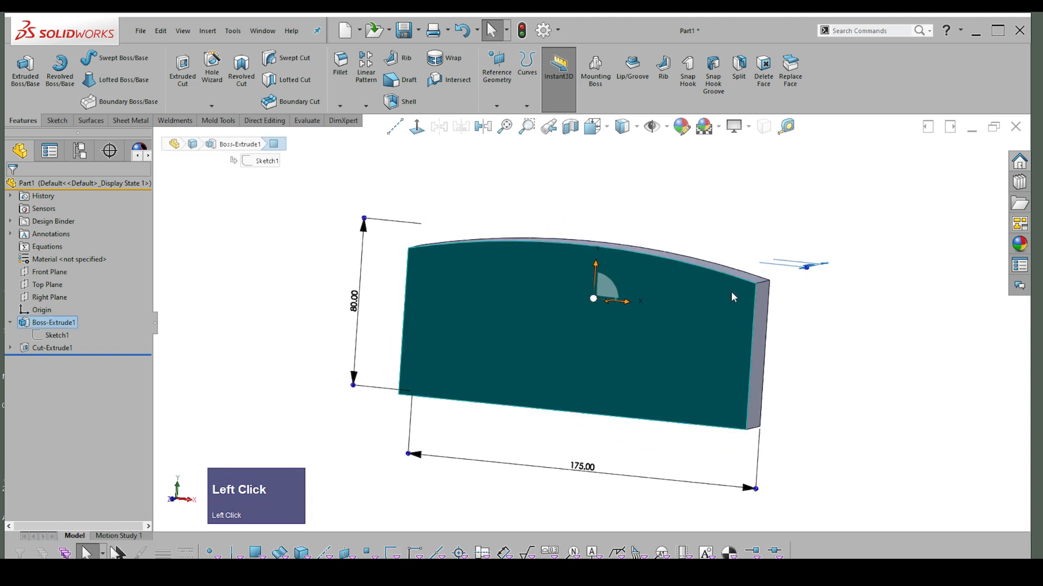
middle_click_drag(731, 291, 629, 276)
middle_click_drag(546, 261, 516, 282)
left_click(298, 320)
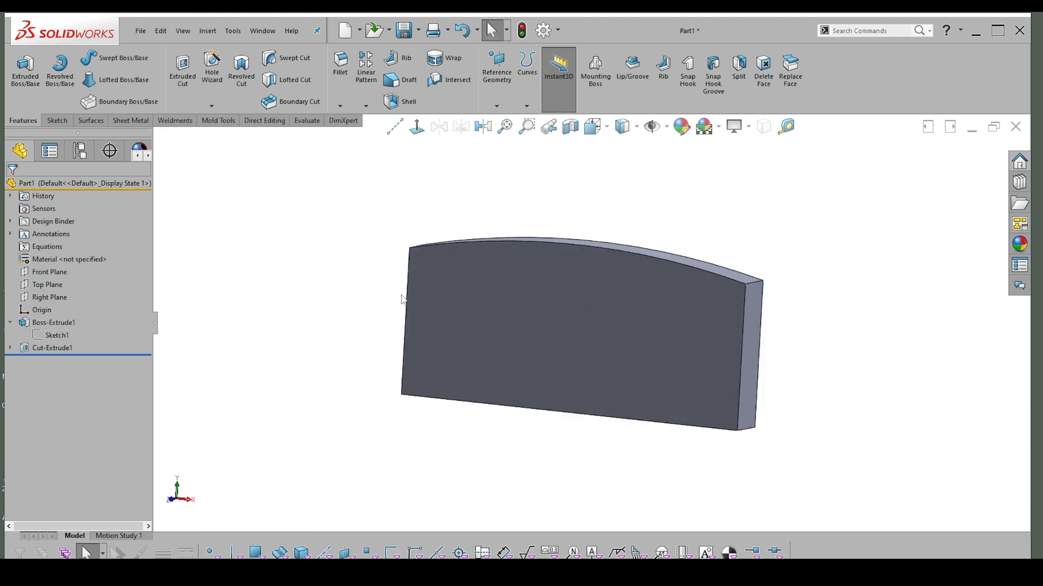
middle_click_drag(483, 280, 728, 279)
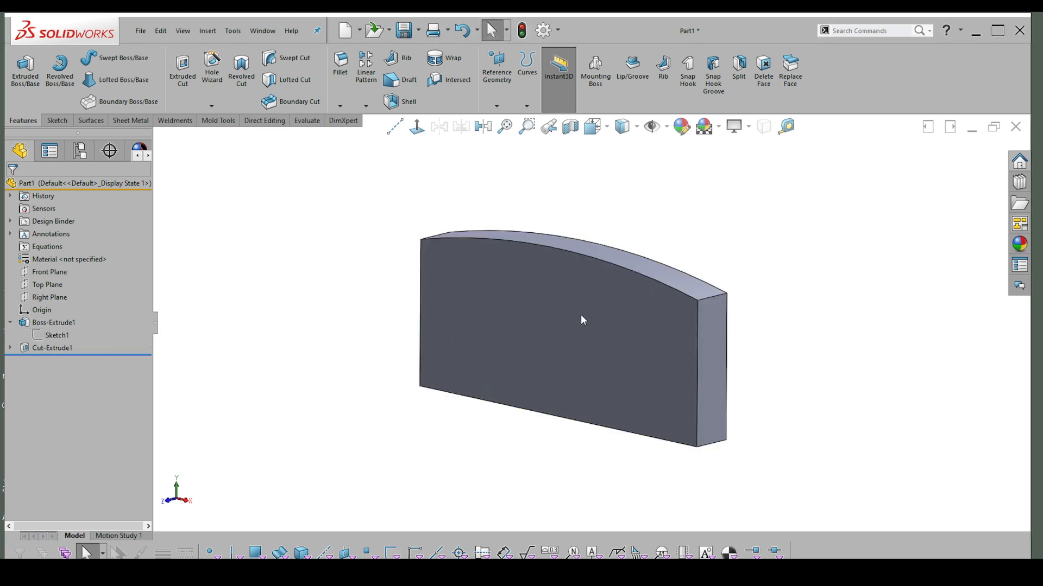
scroll(597, 314, "up", 2)
scroll(510, 322, "down", 2)
- Start a sketch on the block's front face and convert the face's outline into sketch entities
left_click(510, 323)
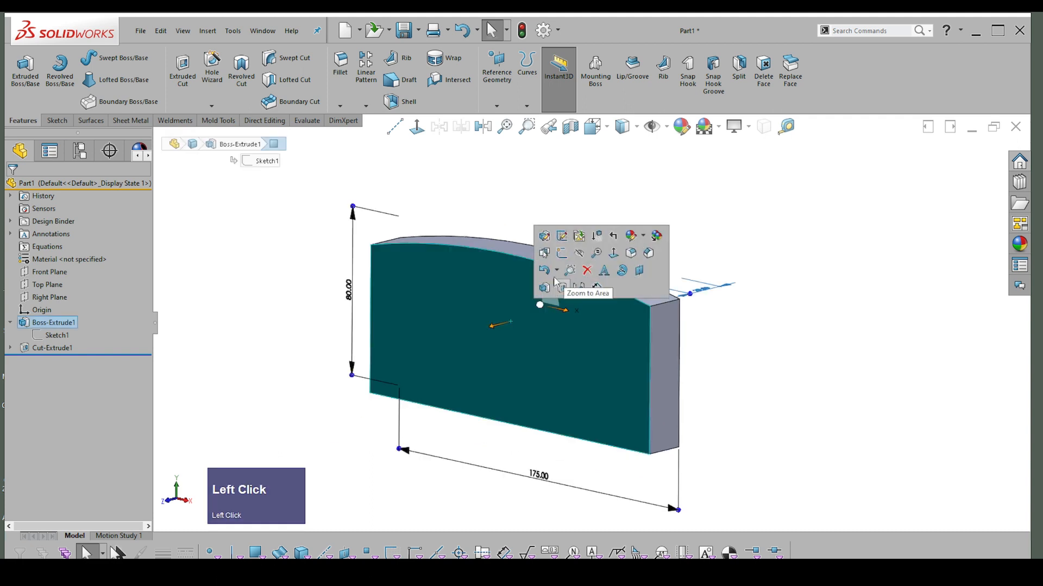
left_click(561, 236)
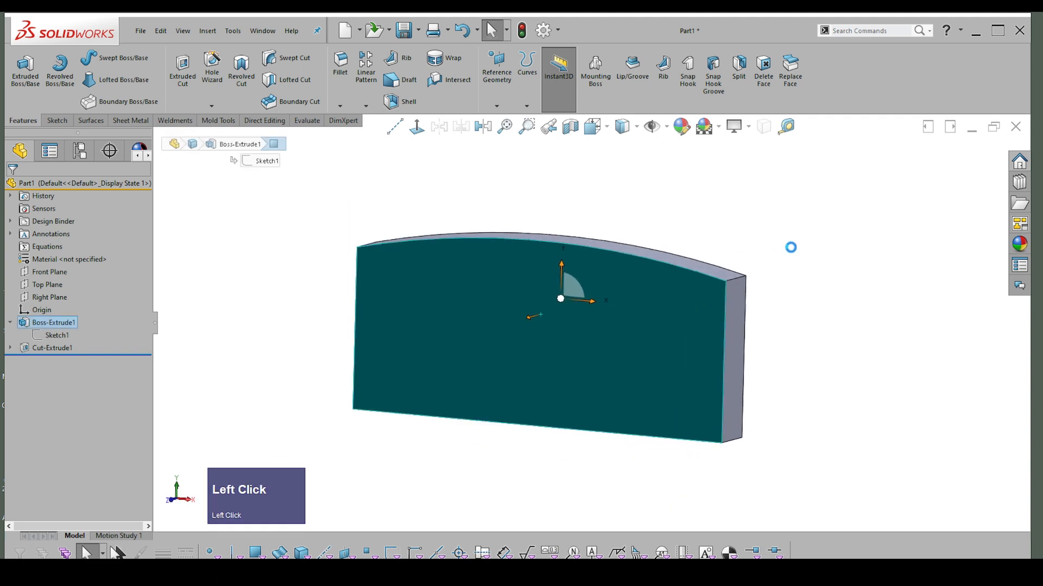
left_click(829, 213)
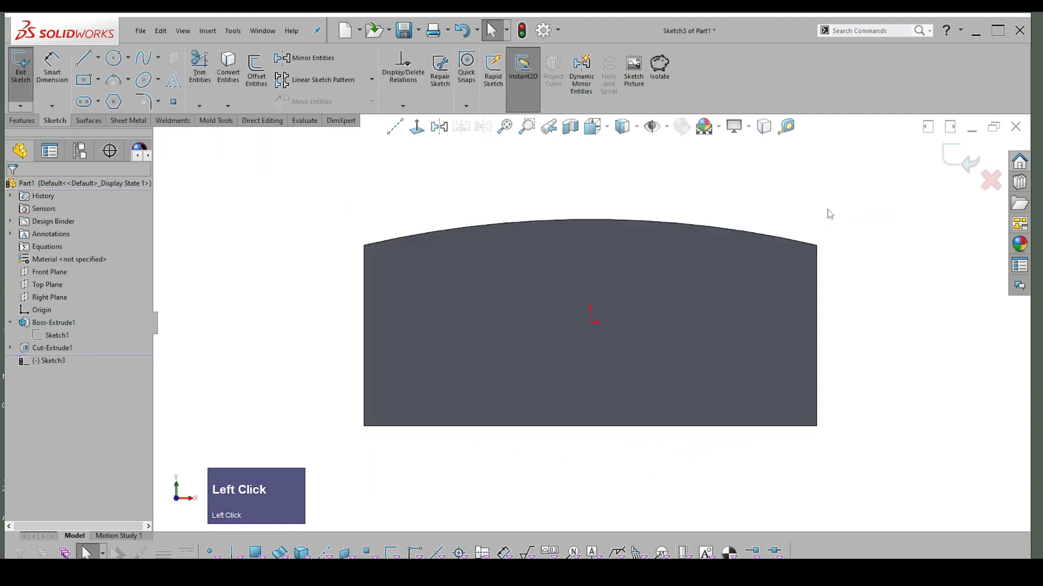
left_click(715, 243)
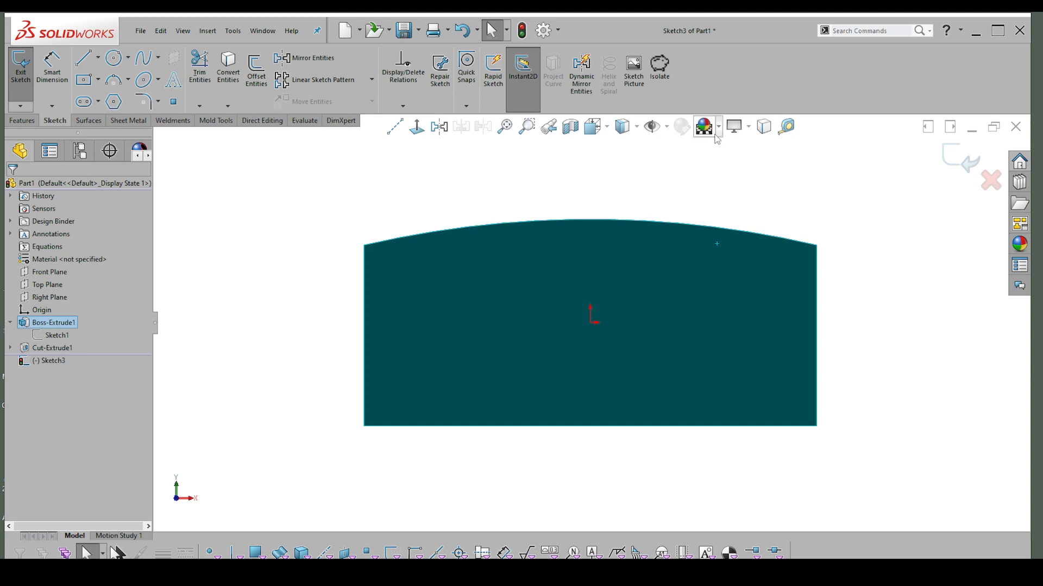
left_click(756, 258)
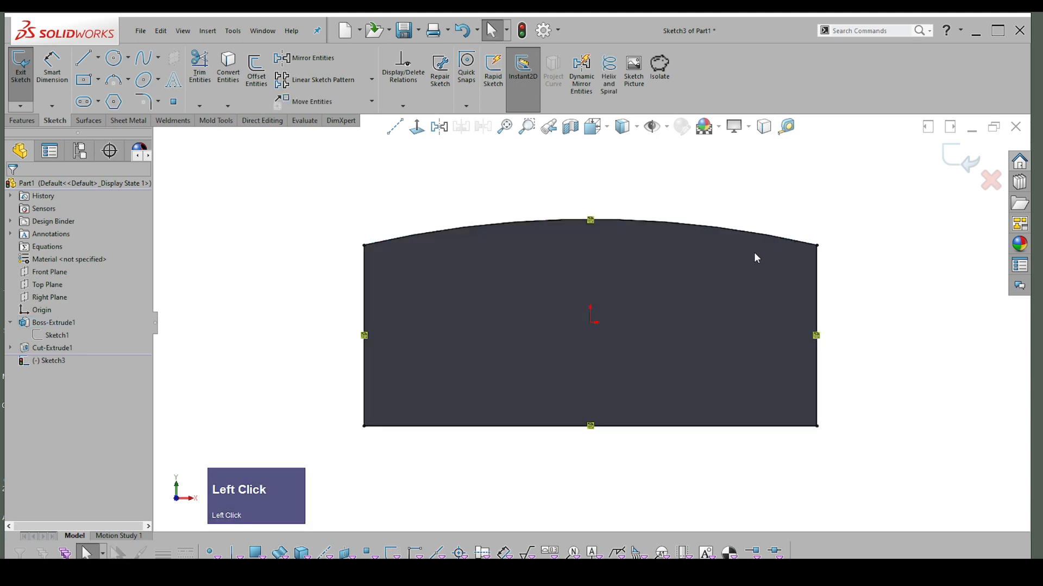
- Inspect the relations of the converted upper arc and the left side line
scroll(823, 234, "down", 3)
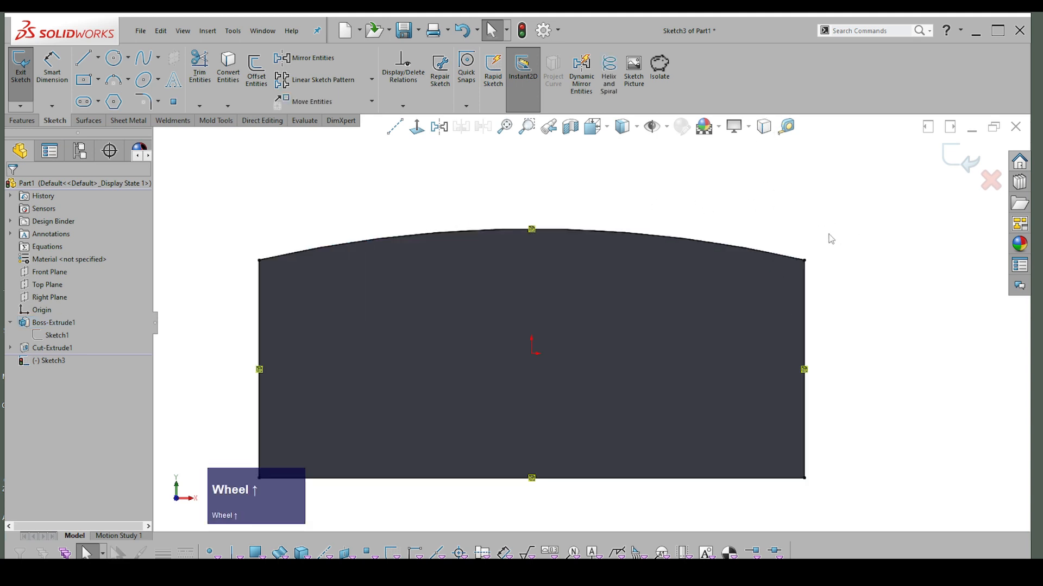
left_click(548, 258)
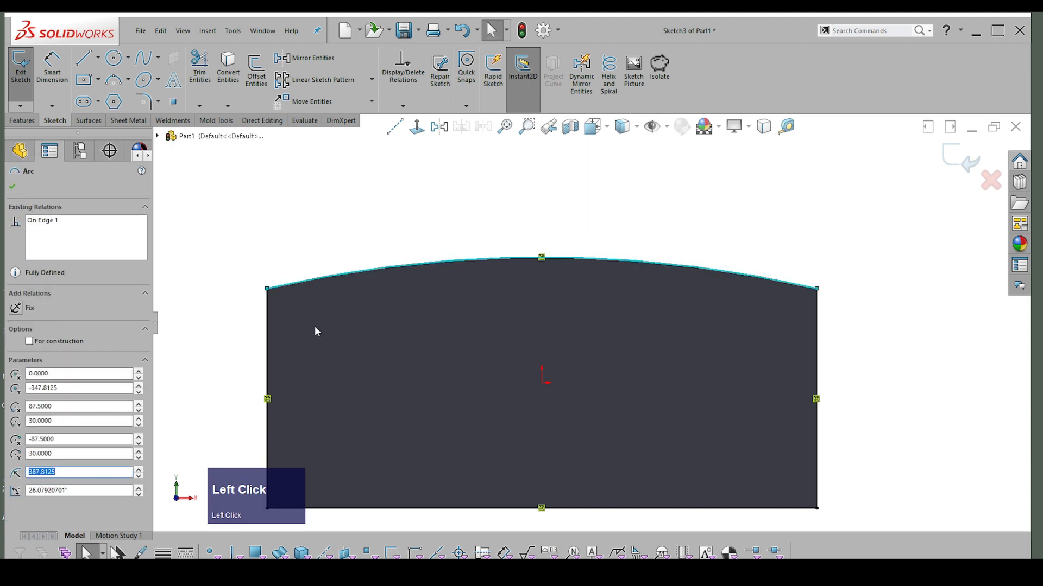
left_click(267, 345, "shift")
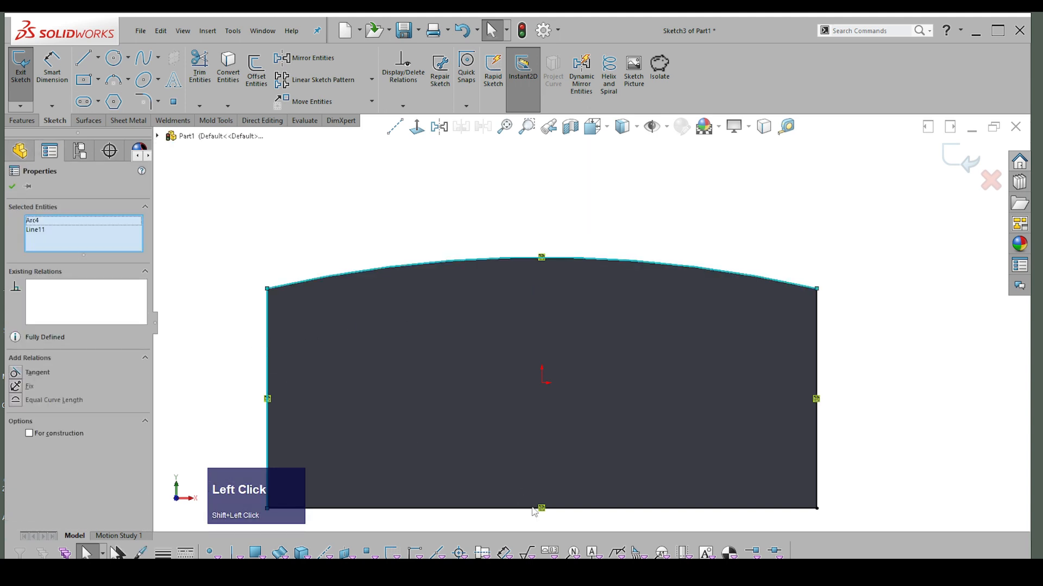
left_click(885, 291)
scroll(543, 259, "up", 1)
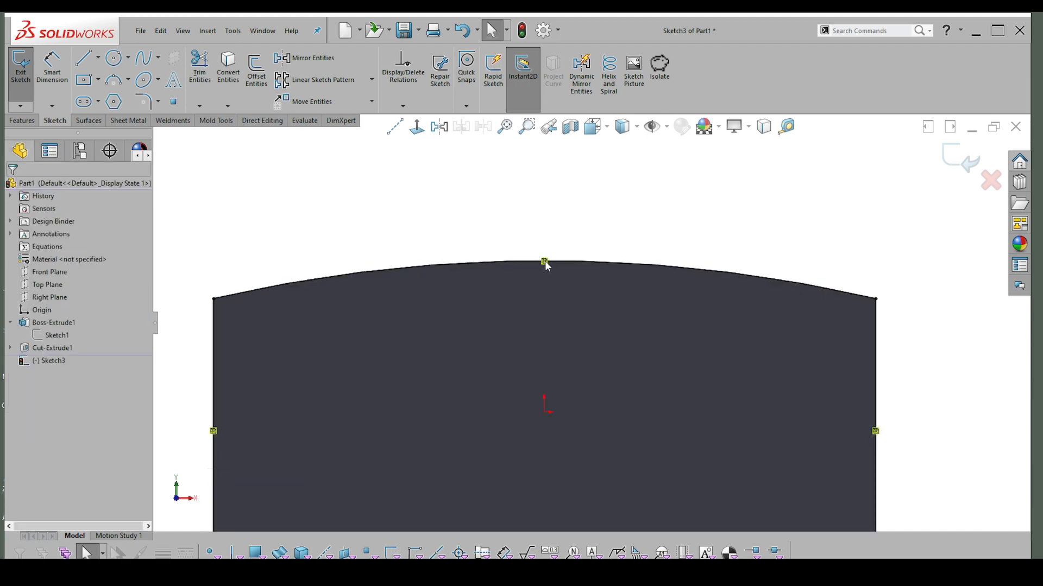
- Inspect the relations of the converted upper arc
left_click(545, 262)
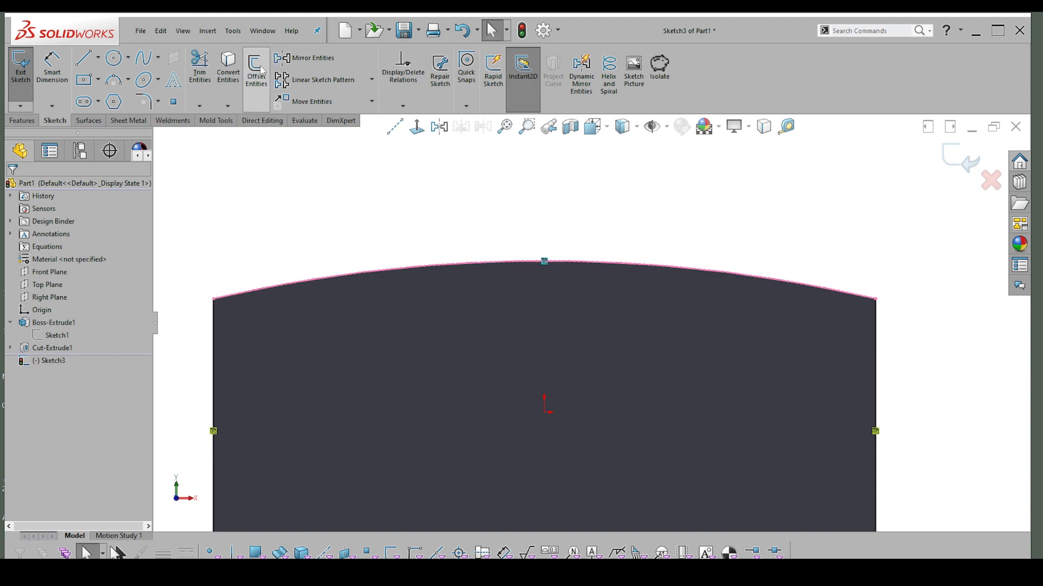
left_click(614, 215)
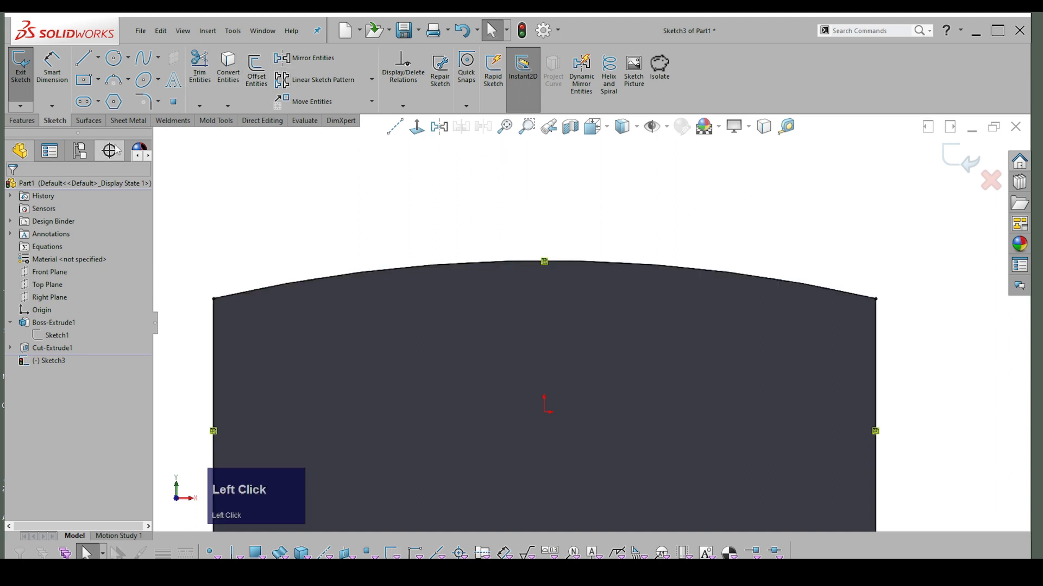
left_click(578, 262)
left_click(398, 80)
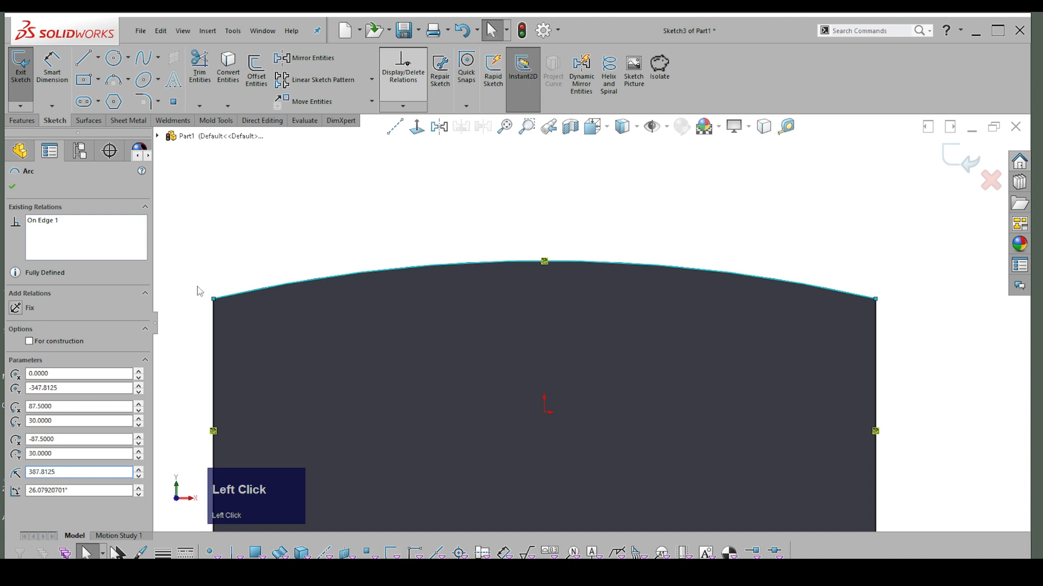
left_click(491, 29)
- Delete all the converted outline entities, the upper arc and the three lines, from the sketch
scroll(649, 238, "down", 4)
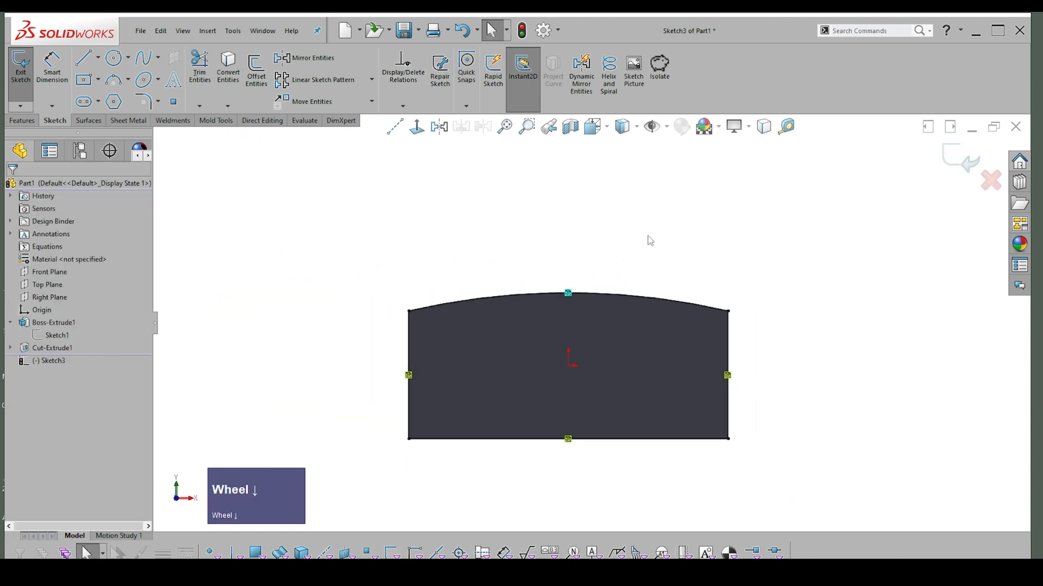
scroll(719, 330, "up", 2)
scroll(719, 330, "down", 2)
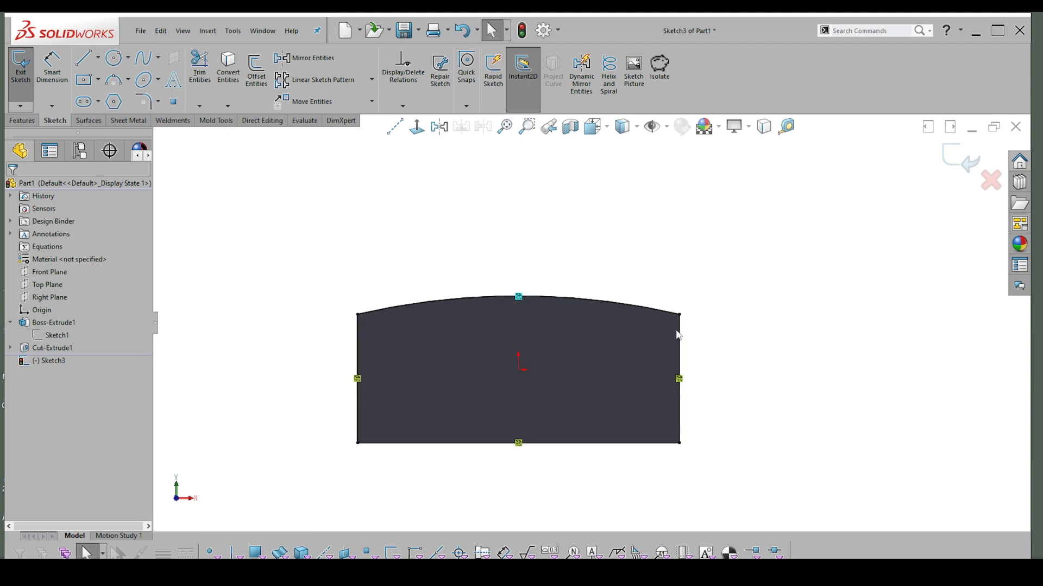
mouse_move(320, 274)
left_mouse_down()
mouse_move(676, 423)
mouse_move(766, 484)
left_mouse_up()
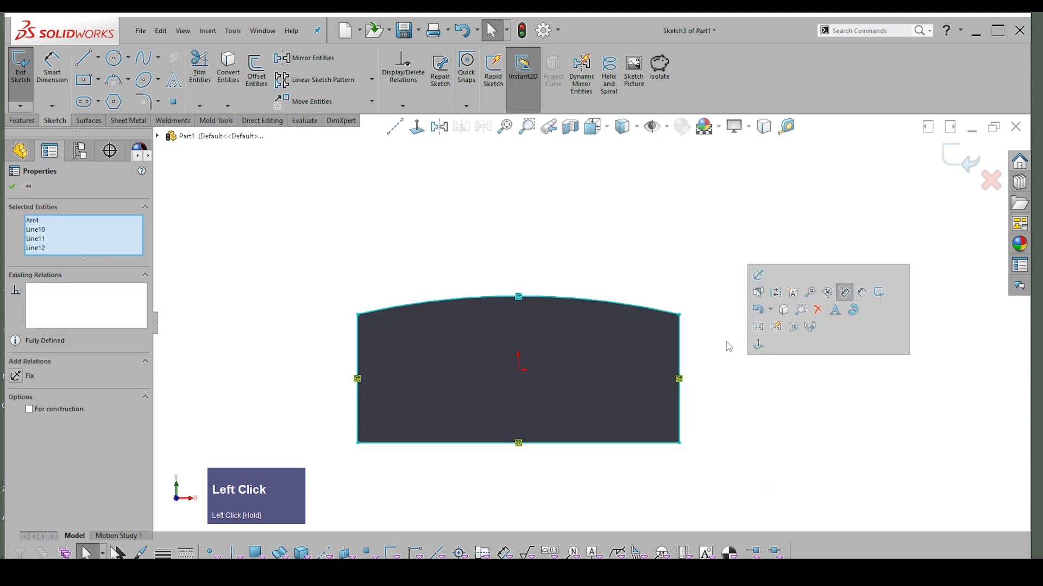
key("Escape")
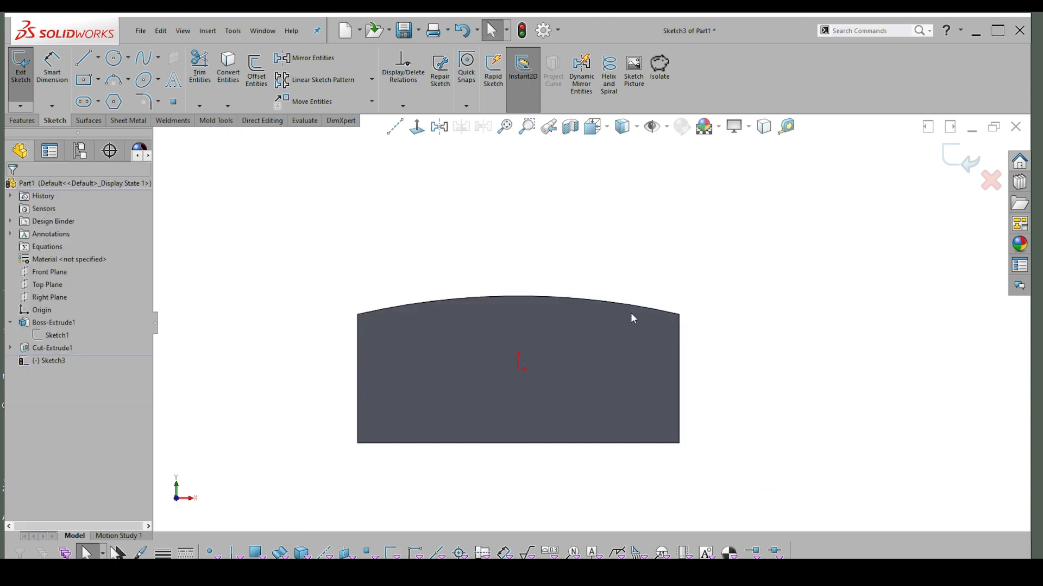
- Offset the front face's right side, upper arc and left side edges inward by 15 mm
scroll(542, 303, "up", 2)
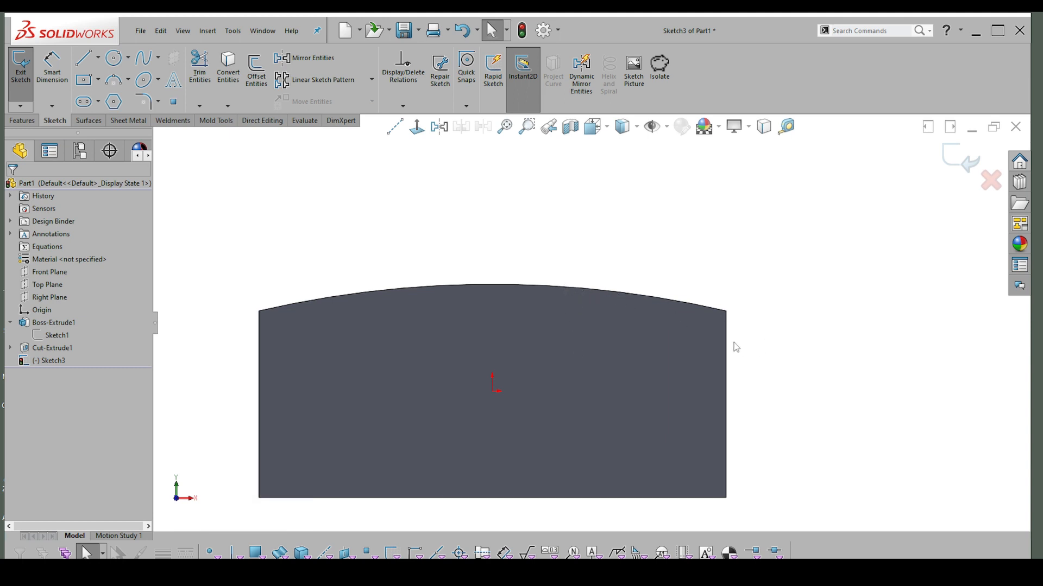
right_click_drag(770, 341, 837, 383)
left_click(727, 373)
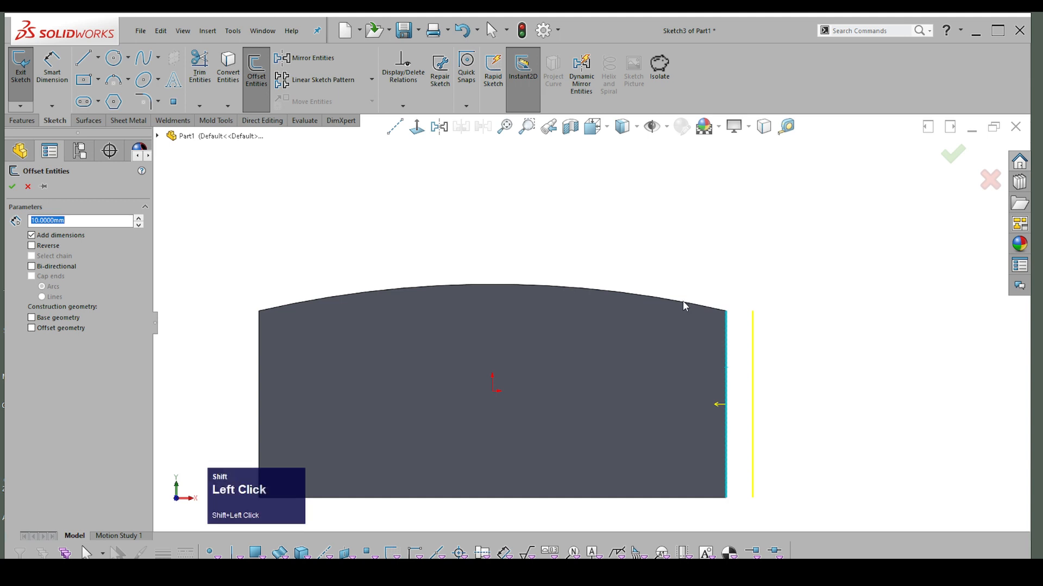
left_click(683, 301, "shift")
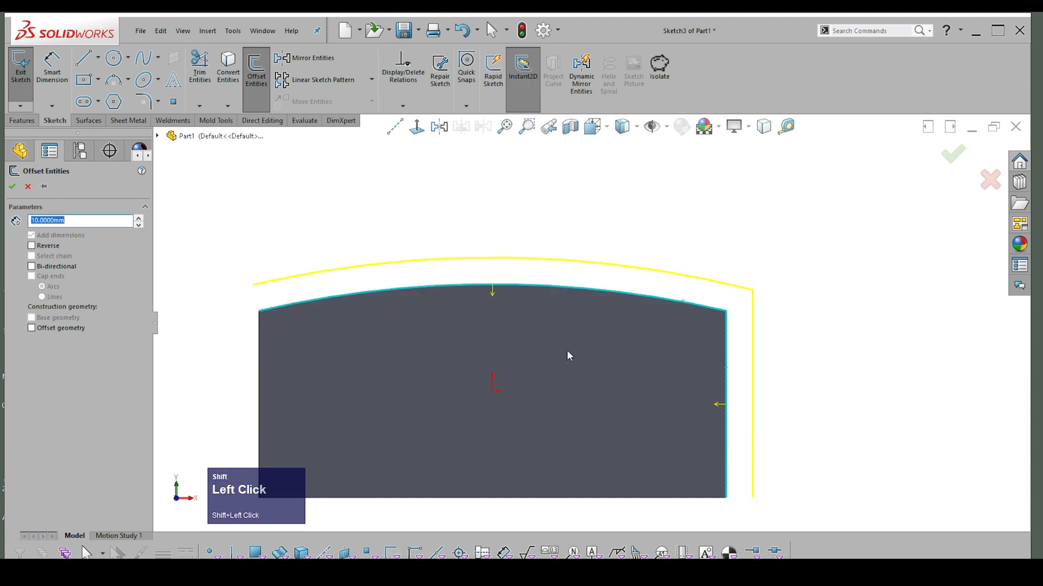
left_click(261, 393, "shift")
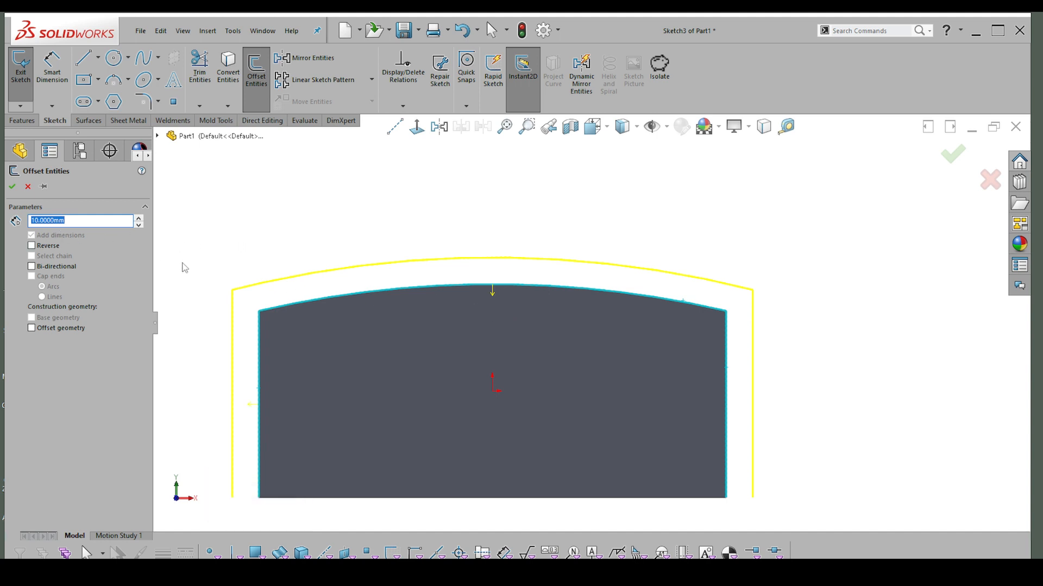
type("15")
key("Return")
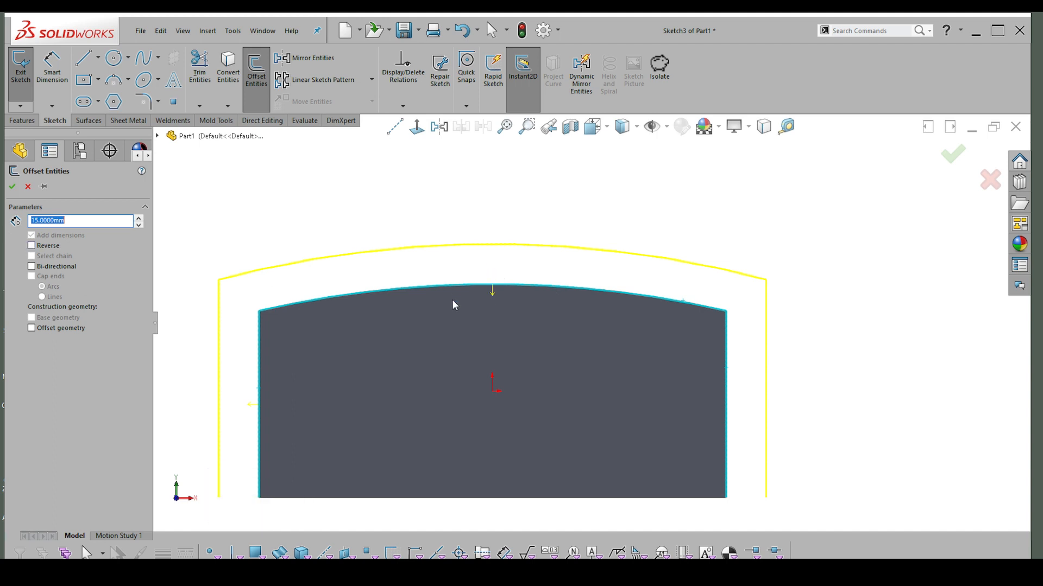
left_click(493, 331)
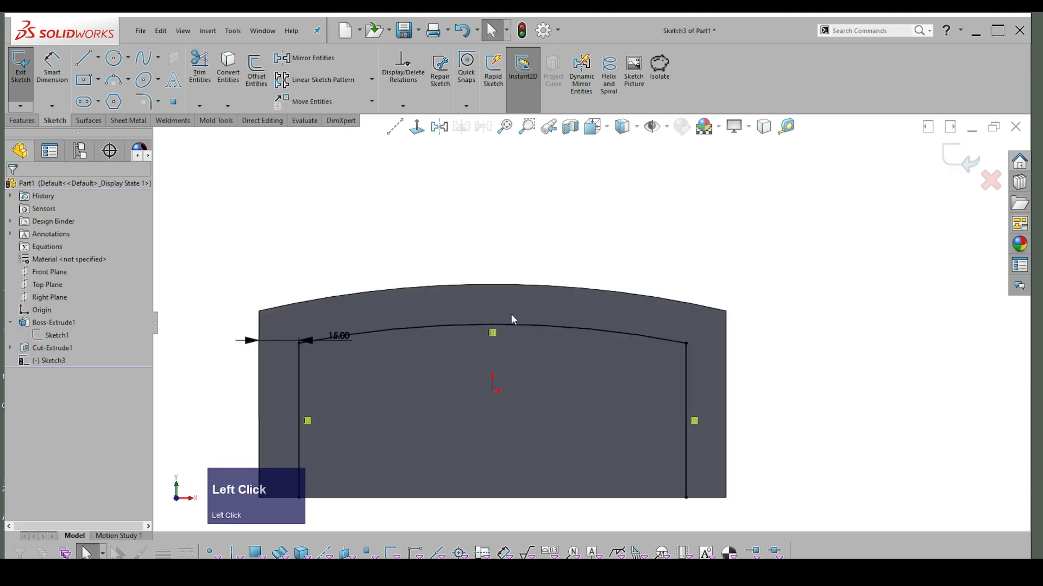
- Move the 15 mm offset dimension to a clear spot above and to the left of the block
scroll(385, 309, "up", 1)
left_click_drag(443, 332, 303, 297)
left_click(813, 312)
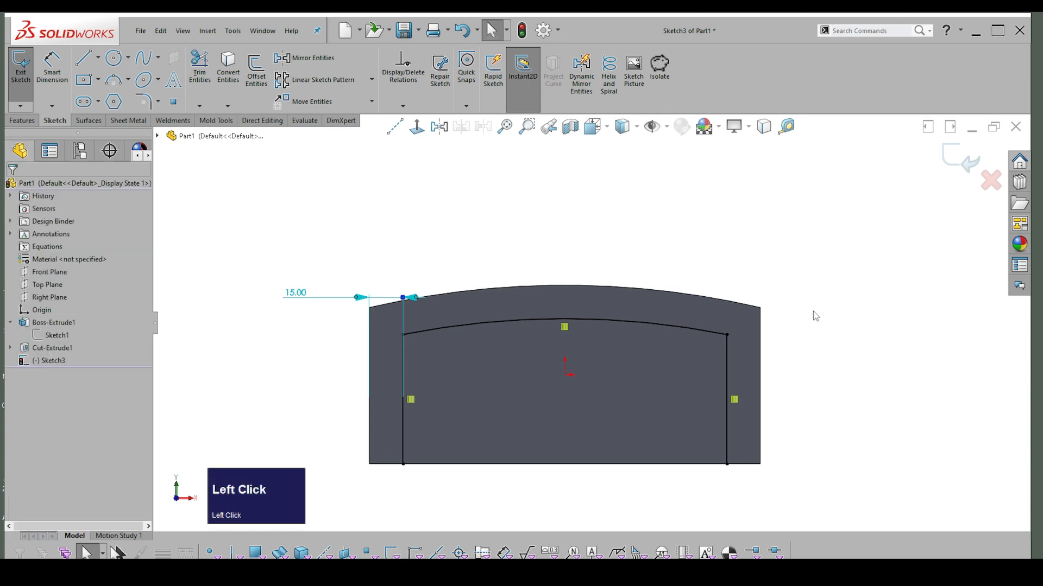
- Inspect the relations of the right vertical offset line
left_click(727, 360)
scroll(834, 392, "up", 1)
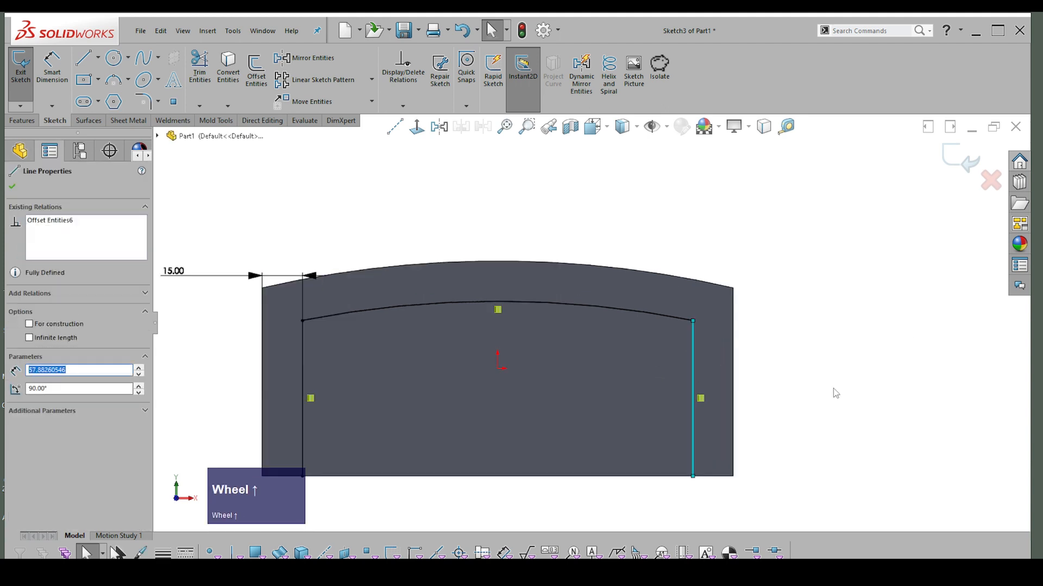
scroll(679, 348, "down", 1)
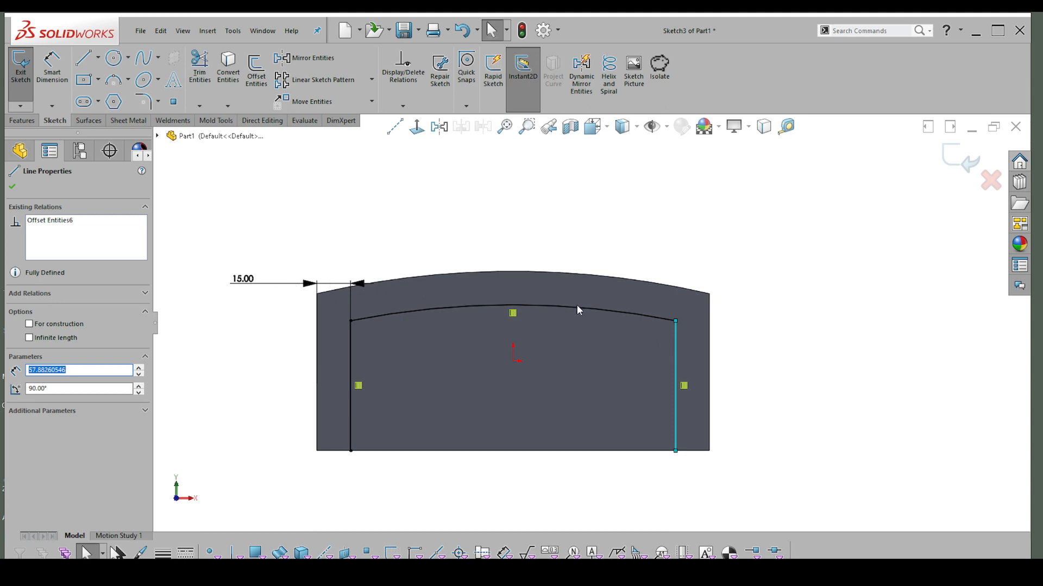
left_click(813, 273)
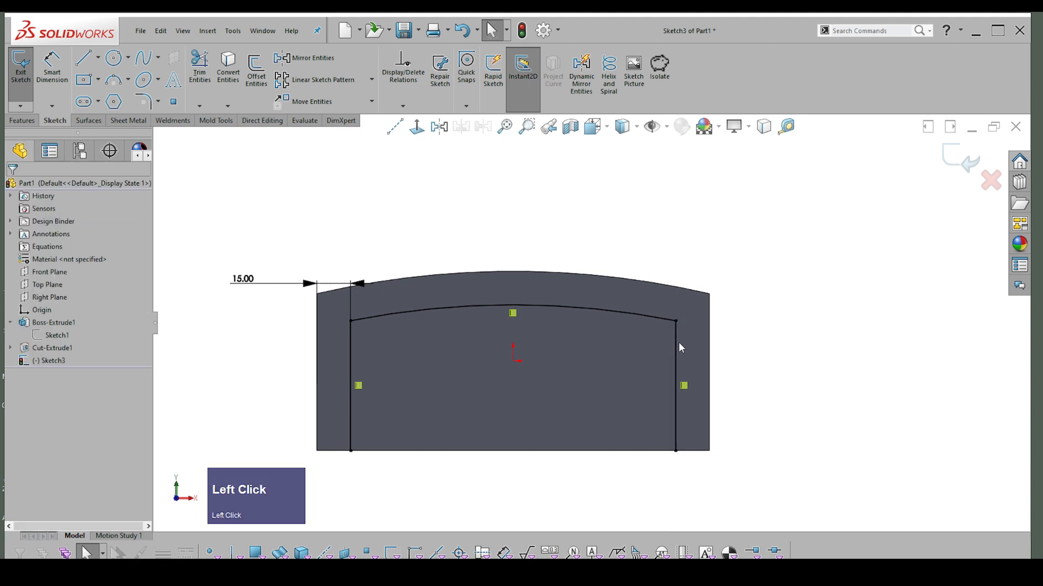
- Delete the offset relations from the right and left vertical offset lines
left_click(677, 375)
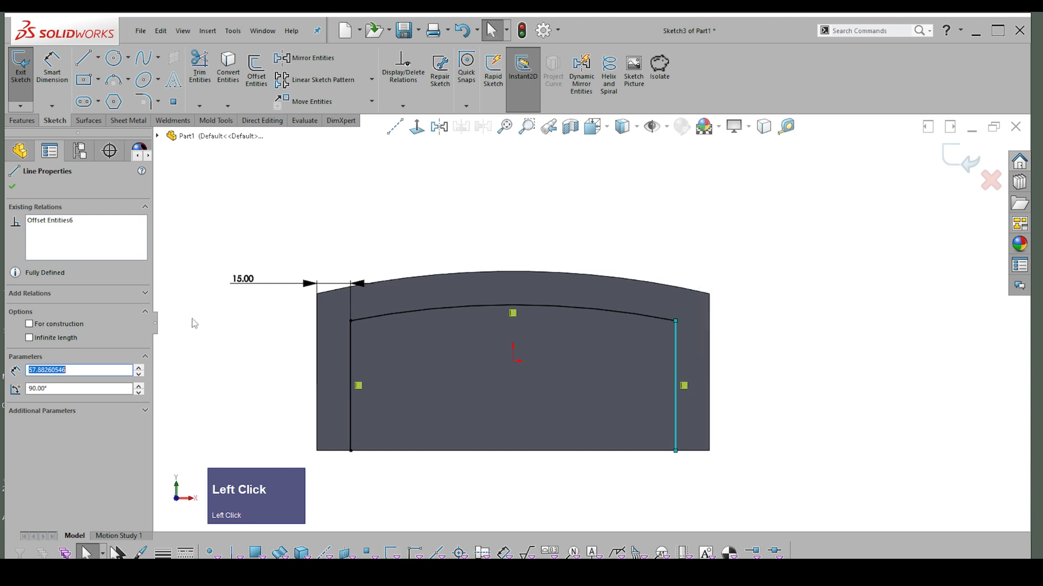
left_click(54, 226)
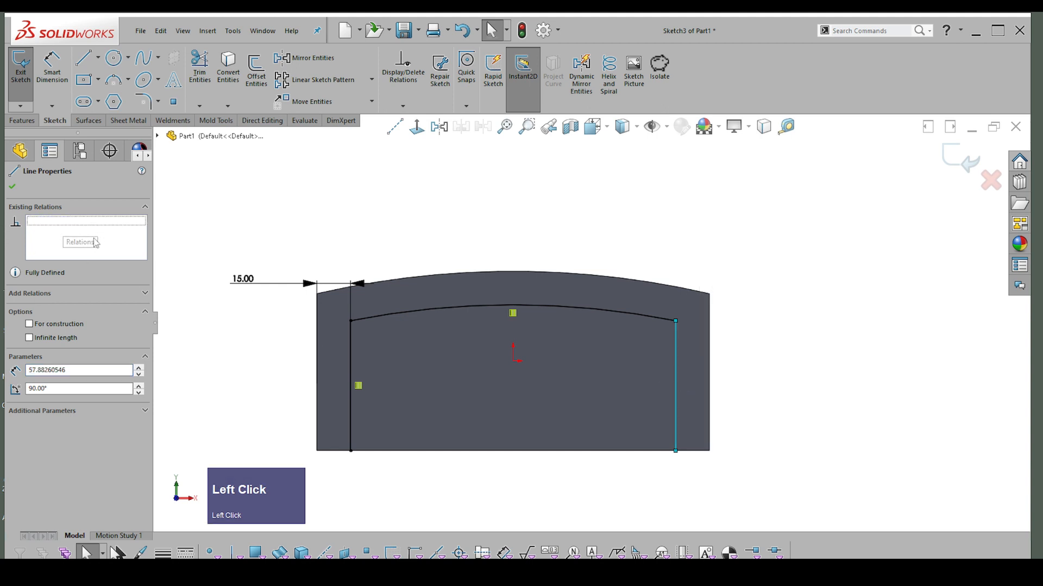
left_click(363, 368)
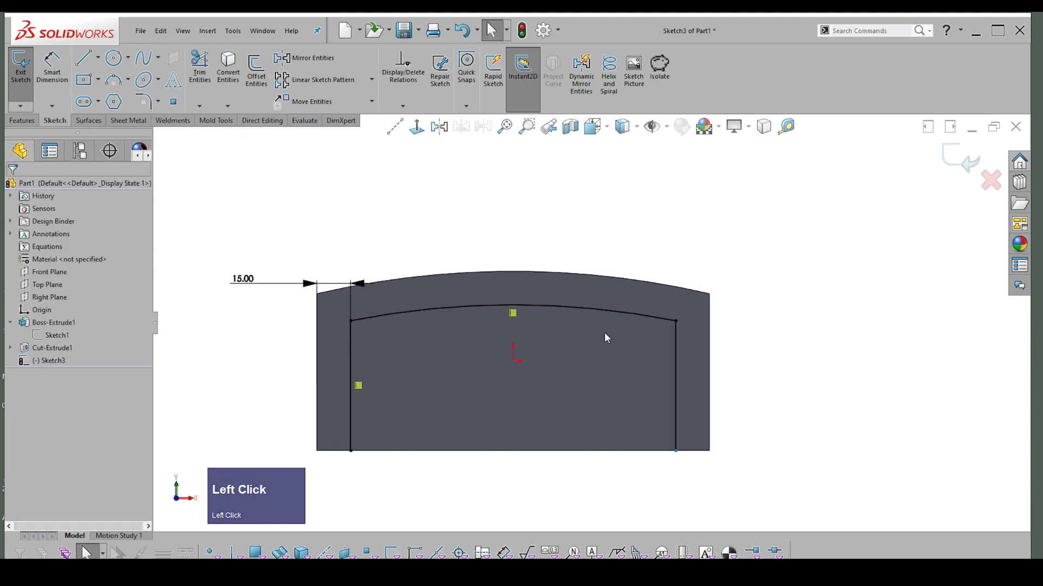
left_click(676, 363)
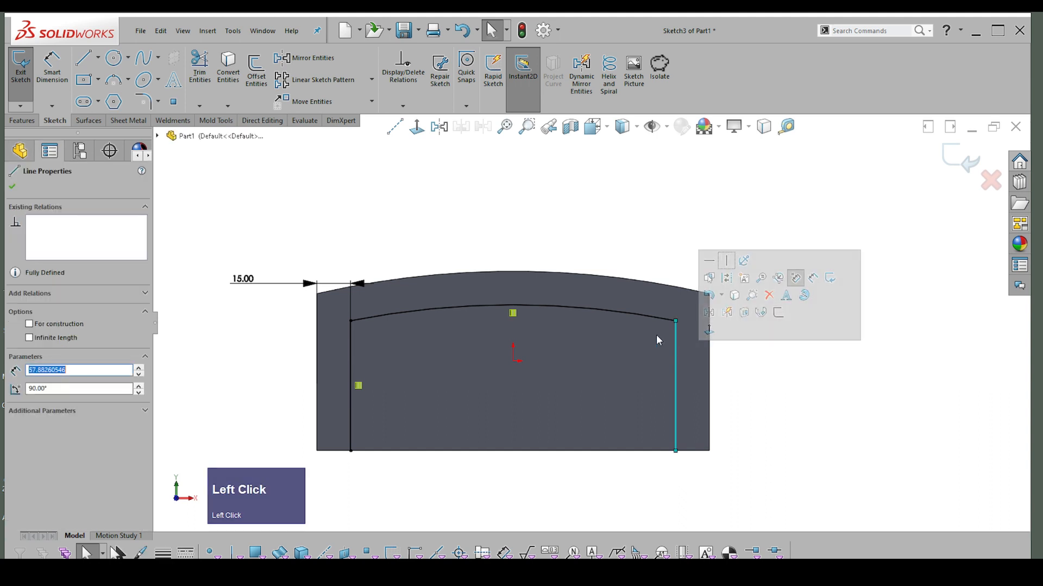
left_click(403, 239)
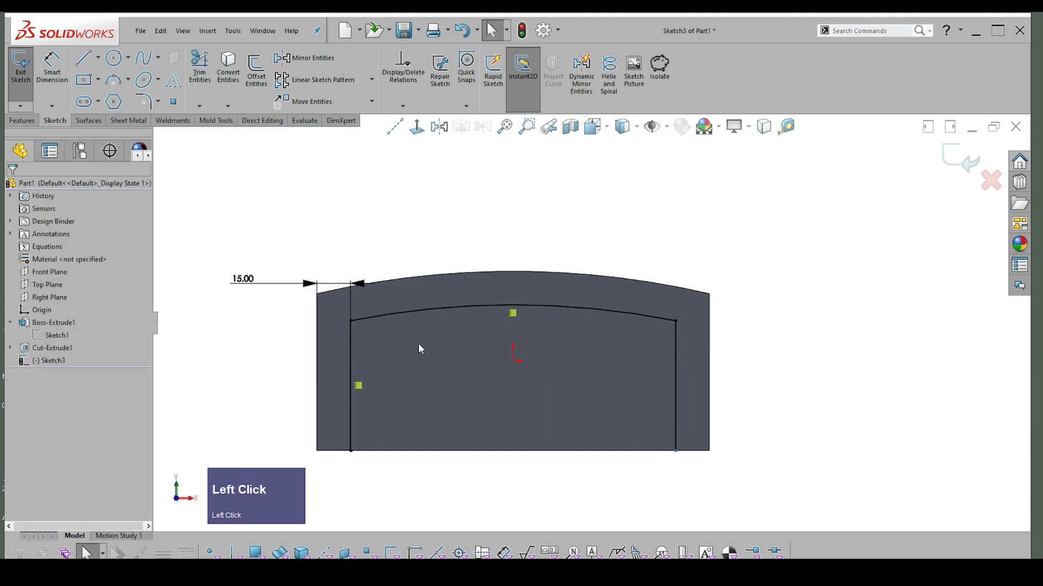
left_click(351, 345)
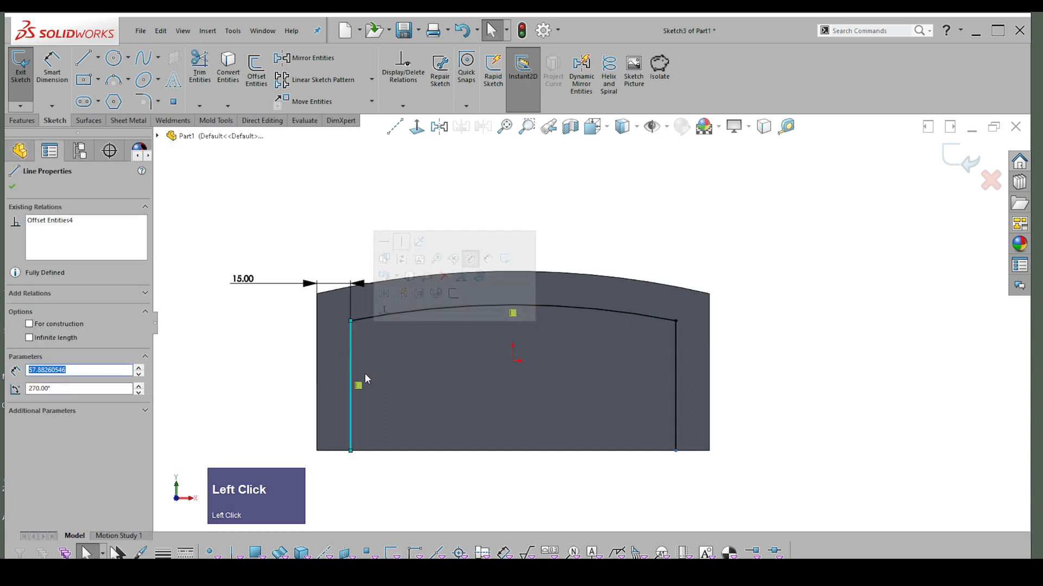
left_click(40, 220)
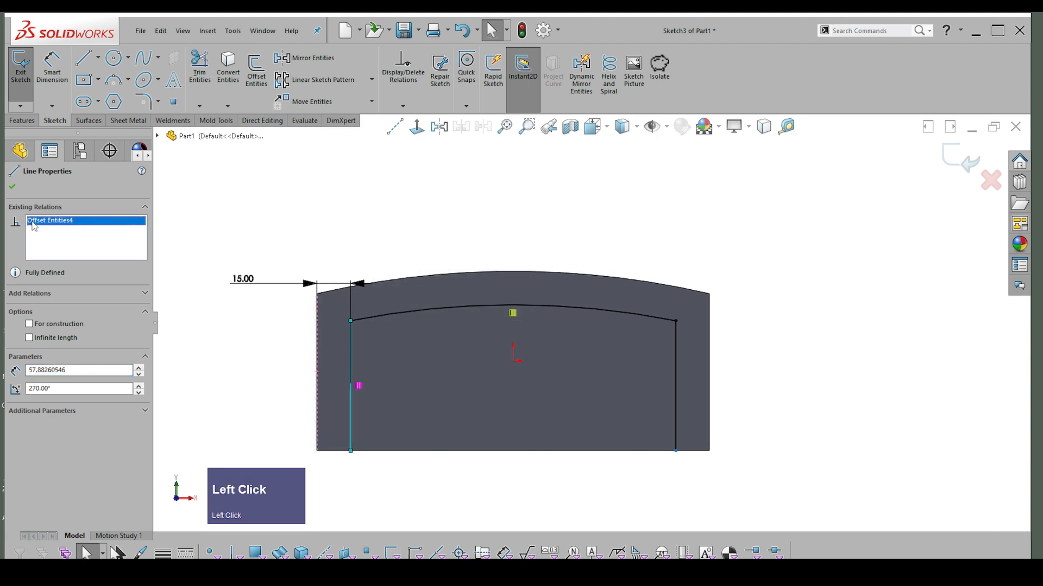
key("Delete")
left_click(776, 278)
- Try to dimension the distance between the right offset line and the block's right edge
right_click_drag(789, 301, 782, 206)
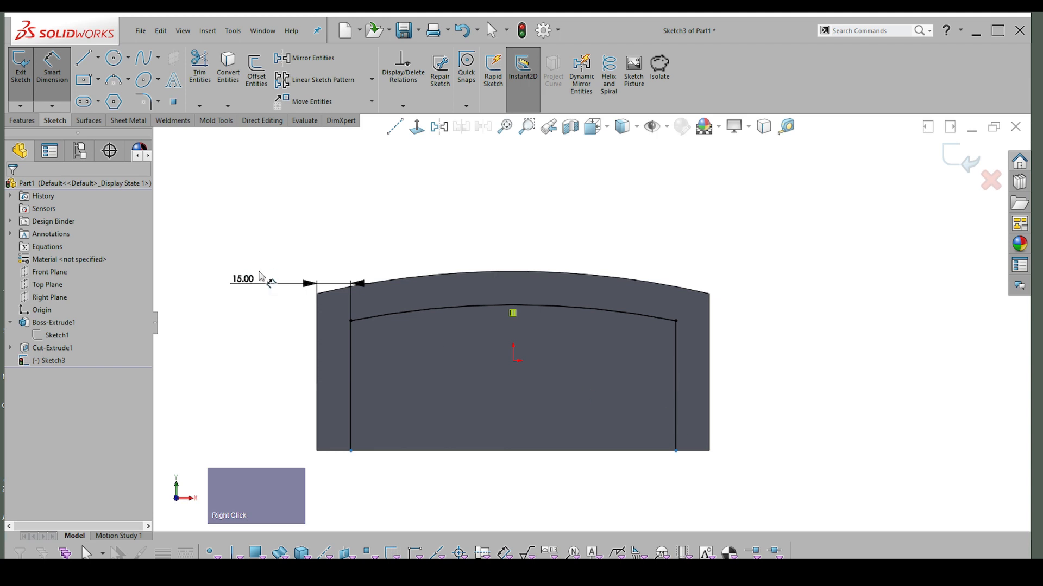
left_click(679, 410)
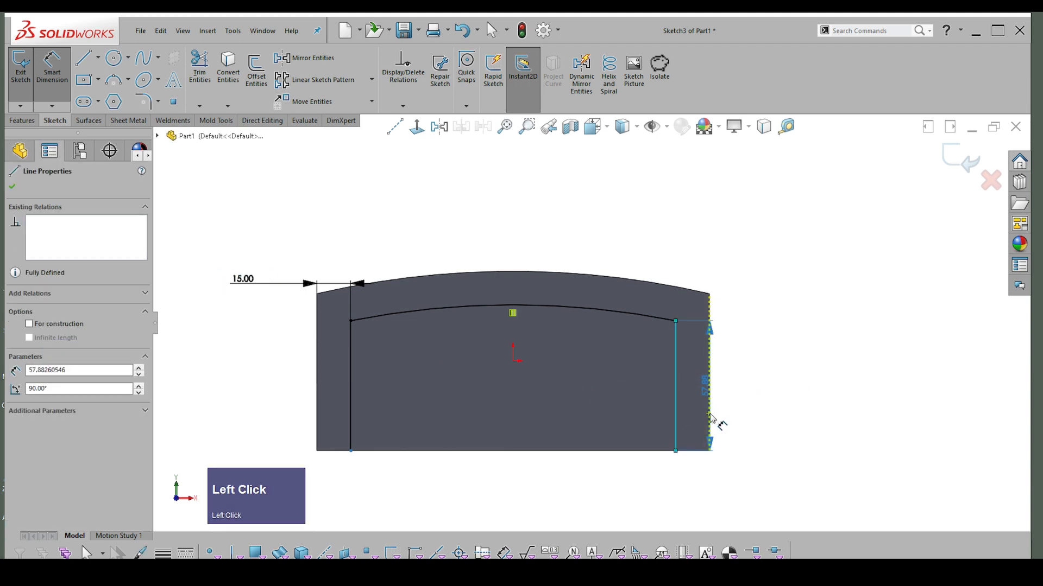
left_click(710, 421)
scroll(742, 365, "down", 2)
scroll(682, 438, "up", 4)
left_click(659, 375)
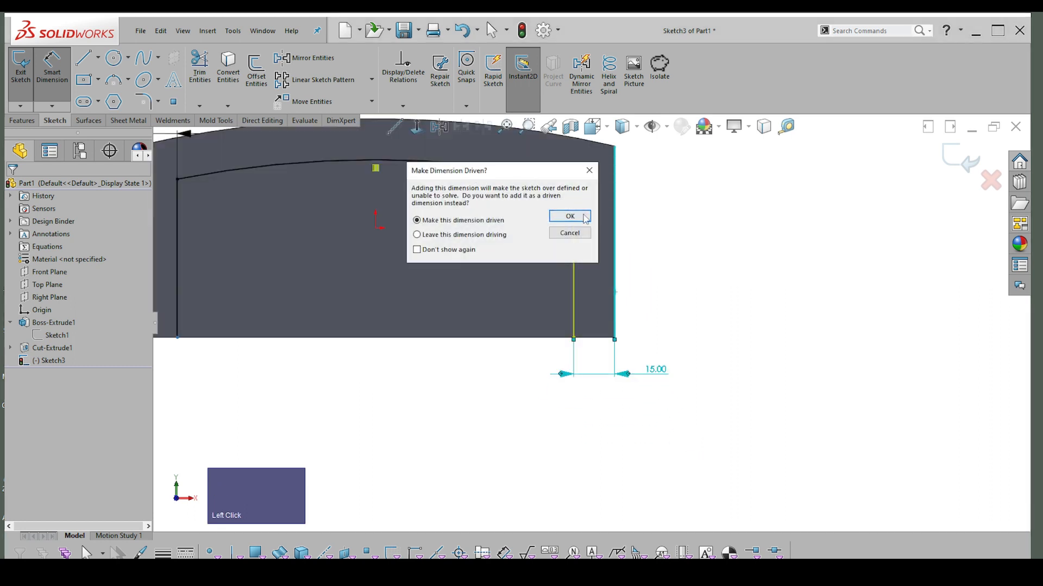
left_click(570, 233)
scroll(682, 263, "down", 2)
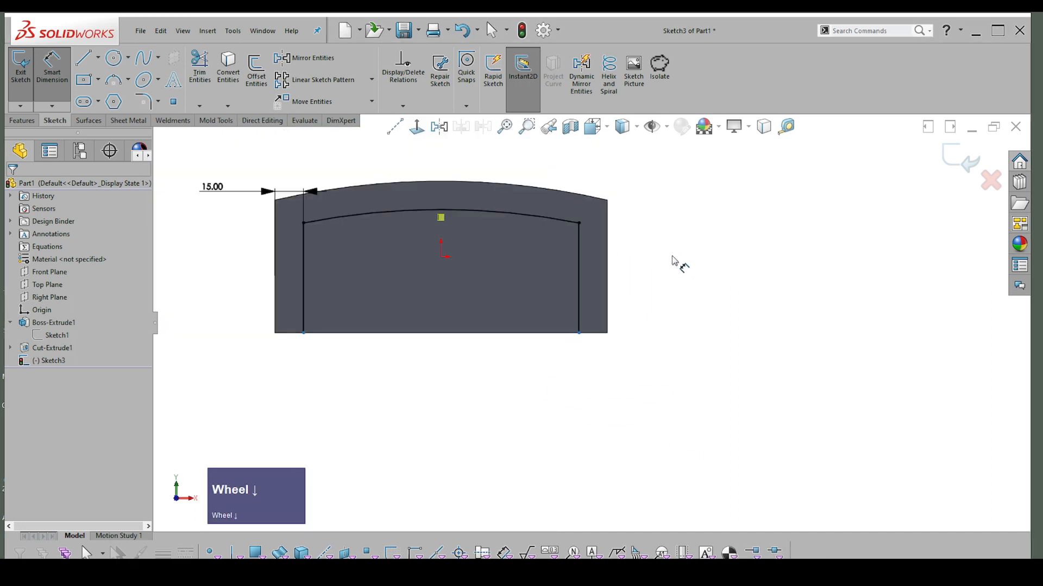
key("Escape")
- Delete the right and left vertical offset lines, keeping the offset arc
scroll(579, 260, "up", 1)
left_click(580, 263)
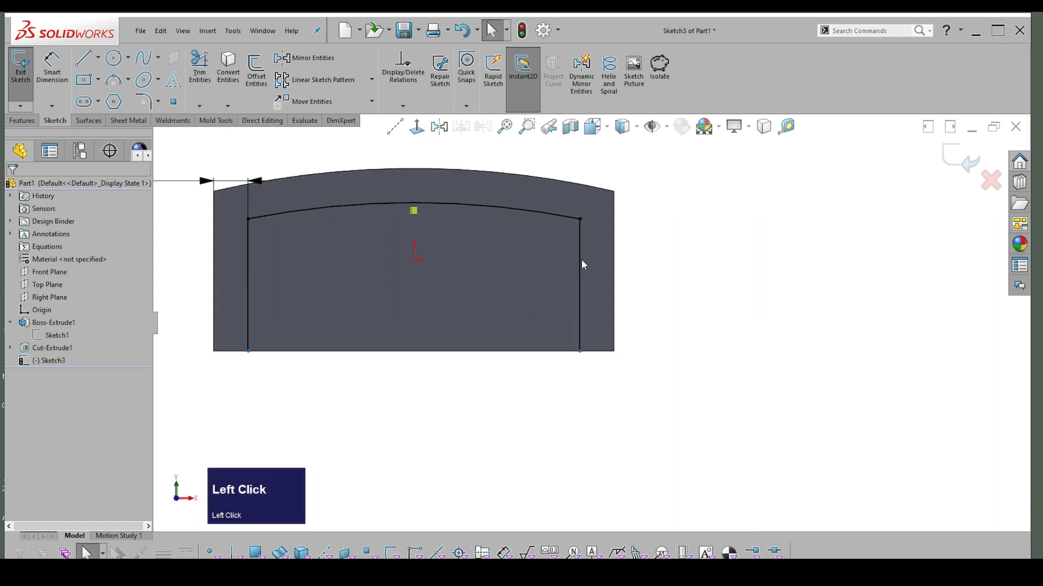
left_click(248, 263)
scroll(372, 263, "down", 2)
scroll(614, 248, "up", 1)
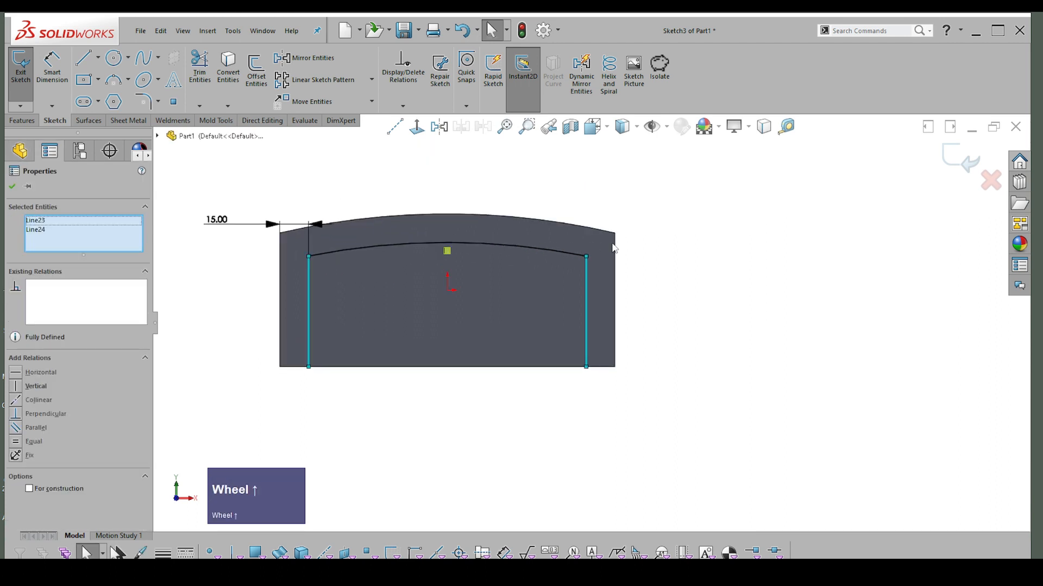
key("Delete")
- Draw a vertical line across the right end of the offset arc, ending just above the block's lower edge
right_click(763, 270)
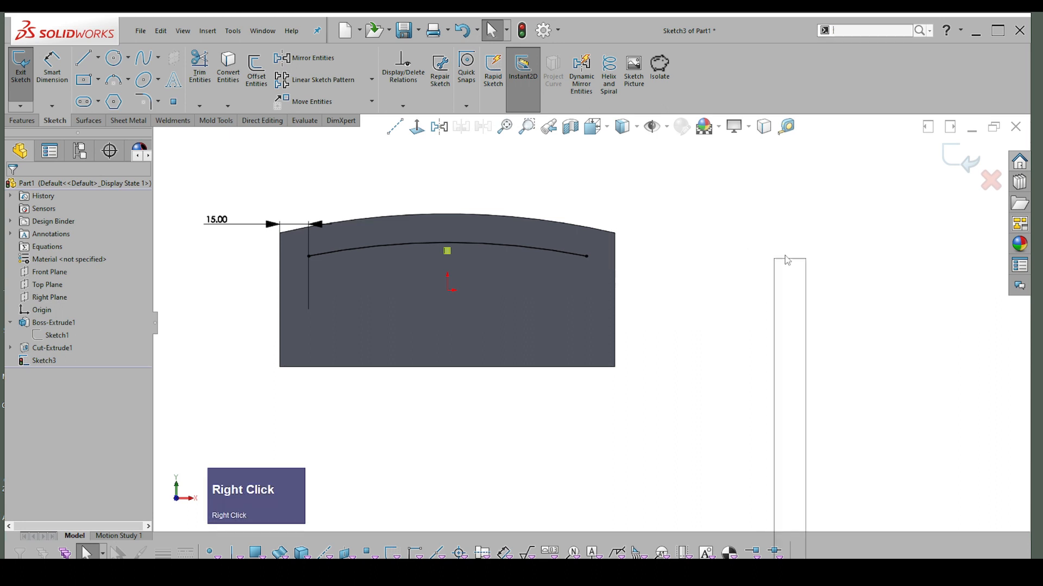
left_click(785, 290)
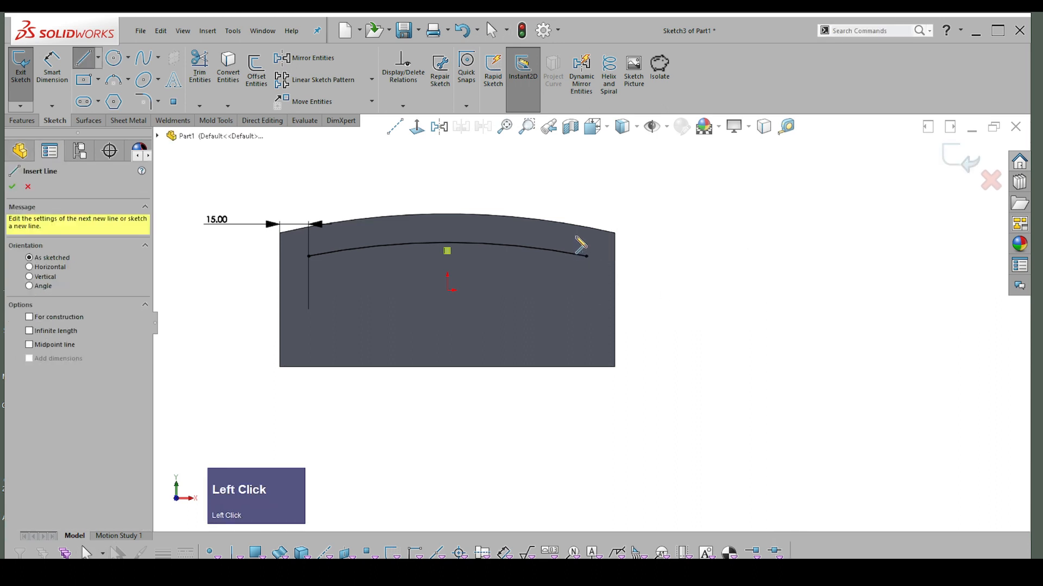
left_click(578, 242)
left_click(579, 350)
key("Escape")
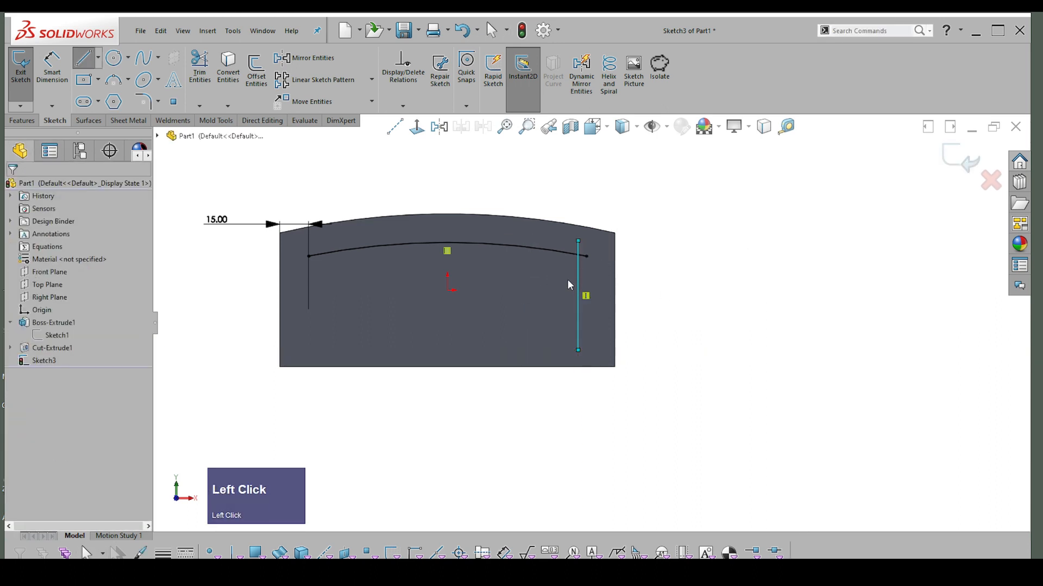
- Draw a 40 mm vertical centerline from the origin up to the midpoint of the block's arched edge
right_click(686, 231)
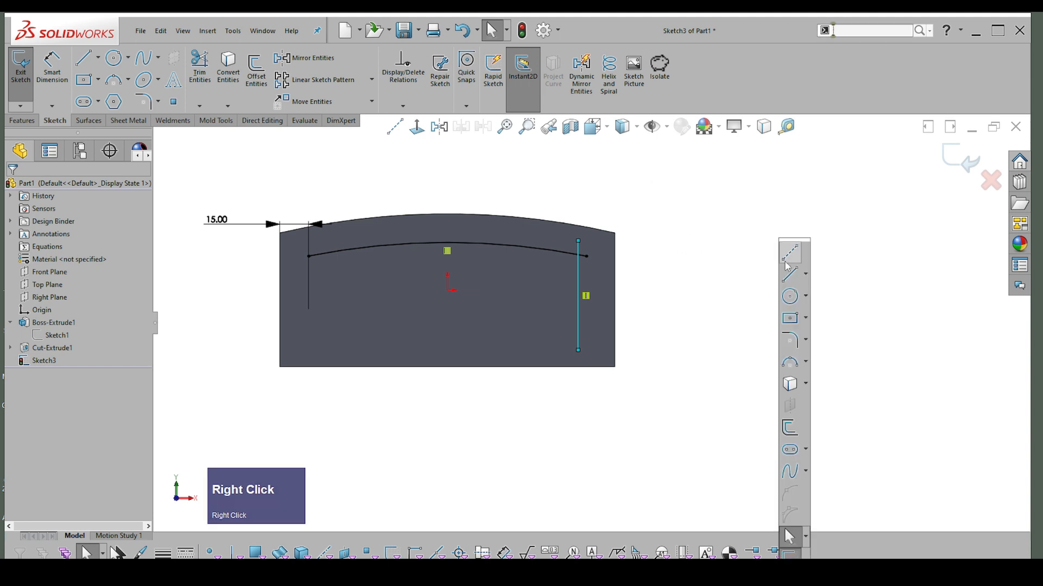
left_click(788, 265)
left_click(446, 289)
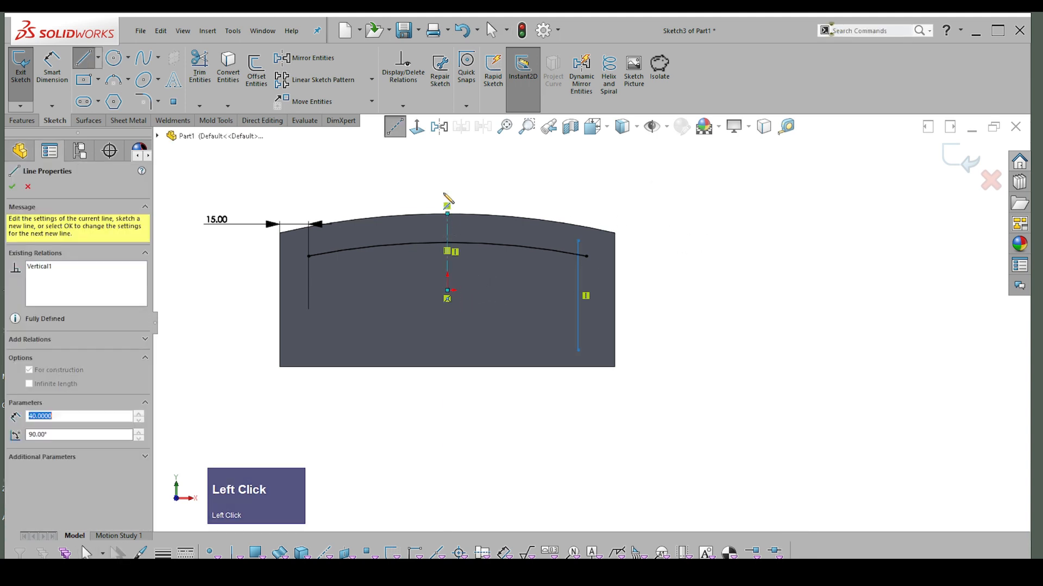
- Mirror the right vertical line about the vertical centerline, keeping the original
left_click(448, 214)
key("Escape")
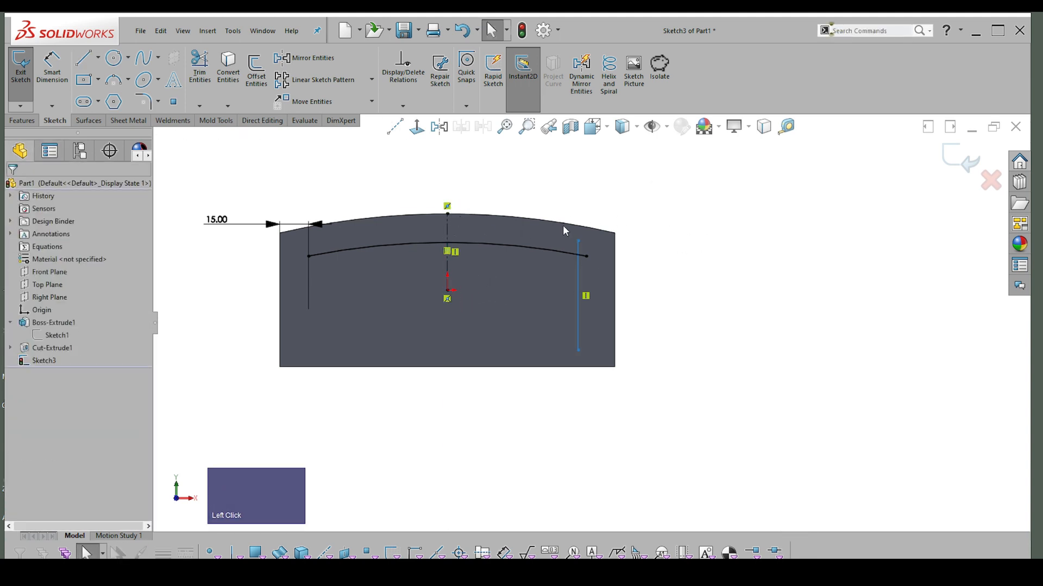
left_click(579, 264)
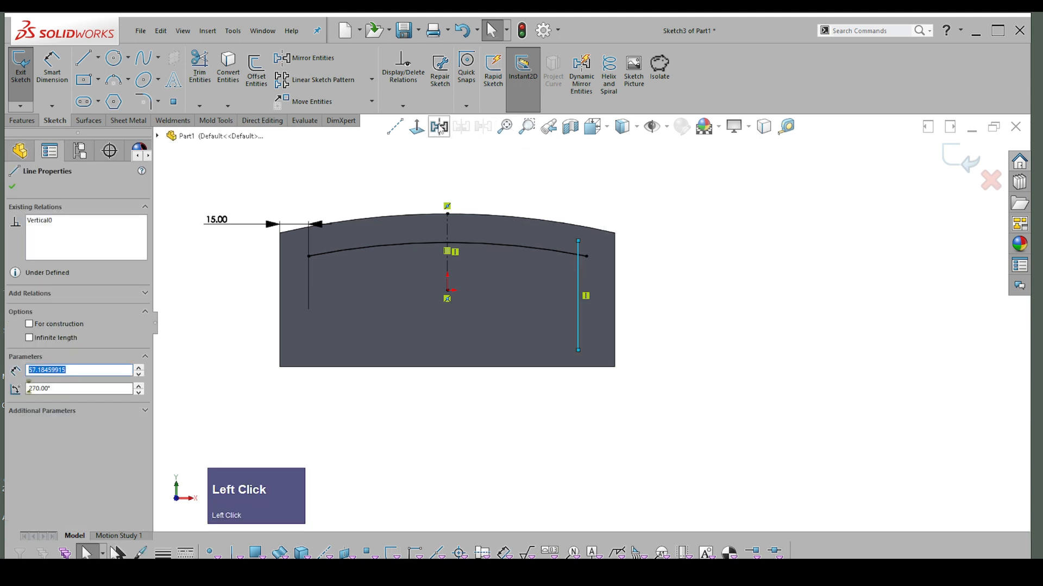
left_click(304, 57)
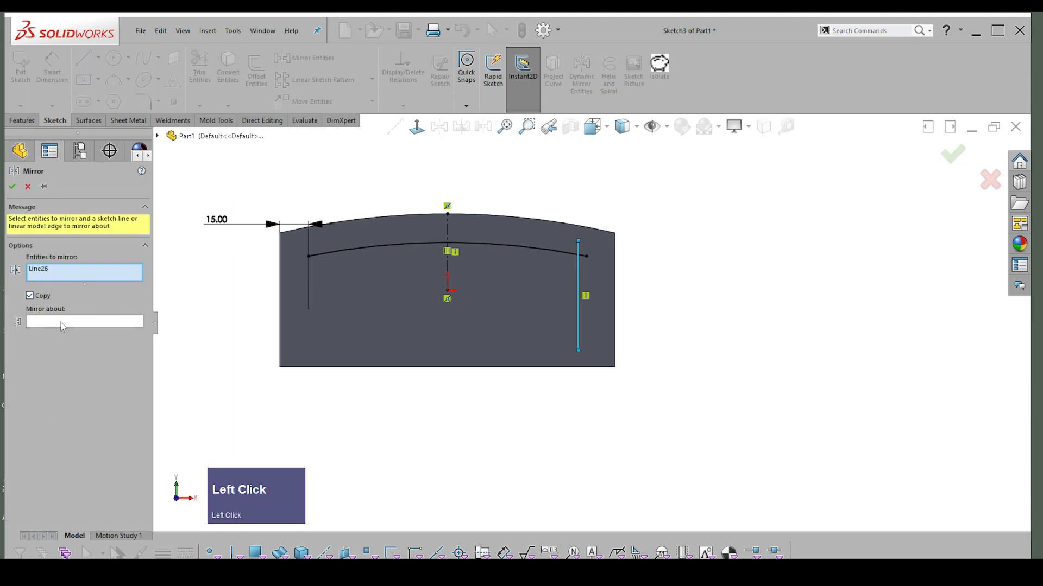
left_click(448, 231)
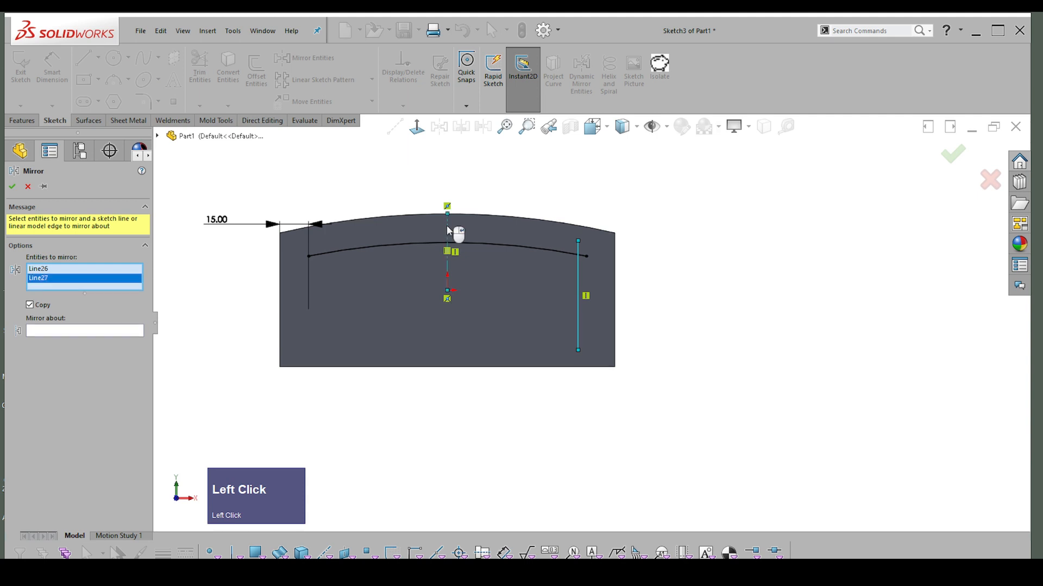
left_click(39, 277)
left_click(60, 325)
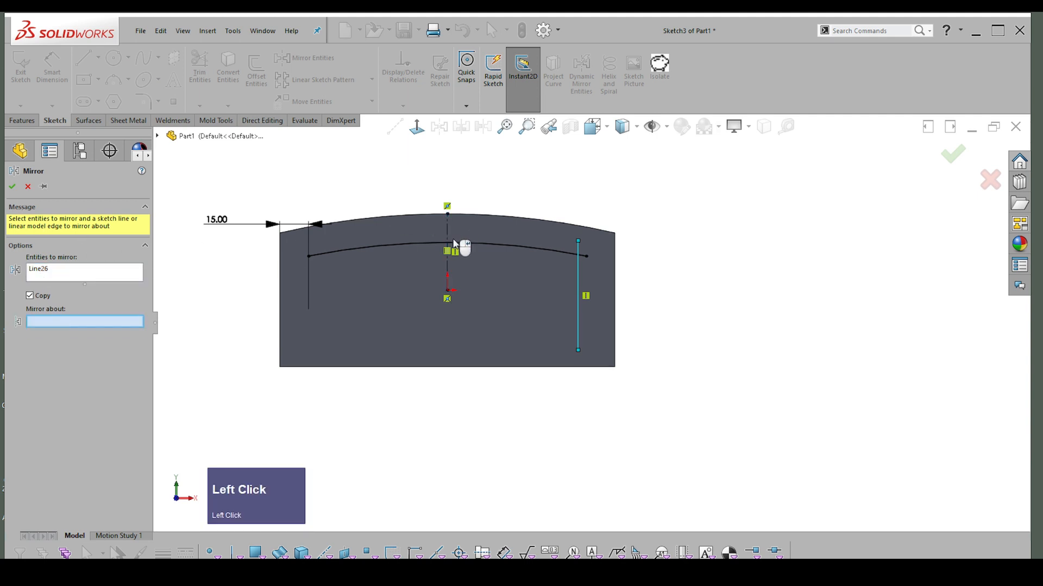
left_click(448, 228)
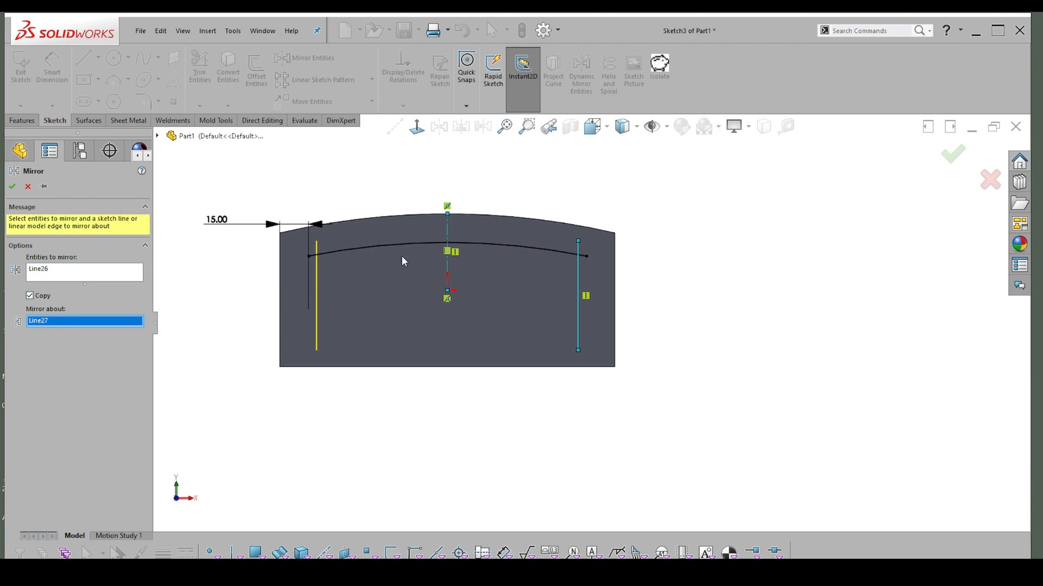
left_click(12, 187)
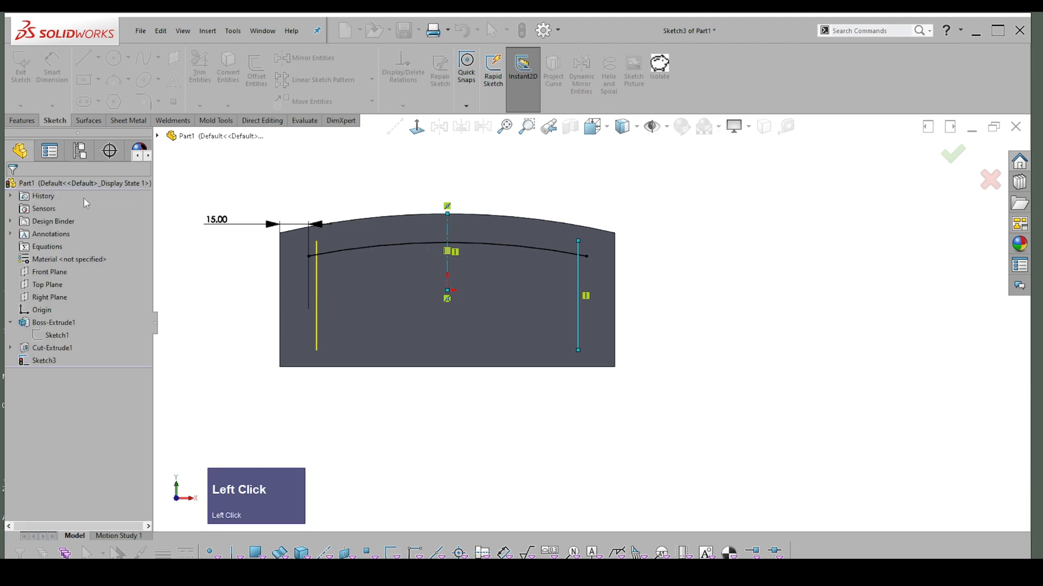
- Dimension the distance between the two vertical lines as 140 mm
right_click_drag(742, 283, 687, 179)
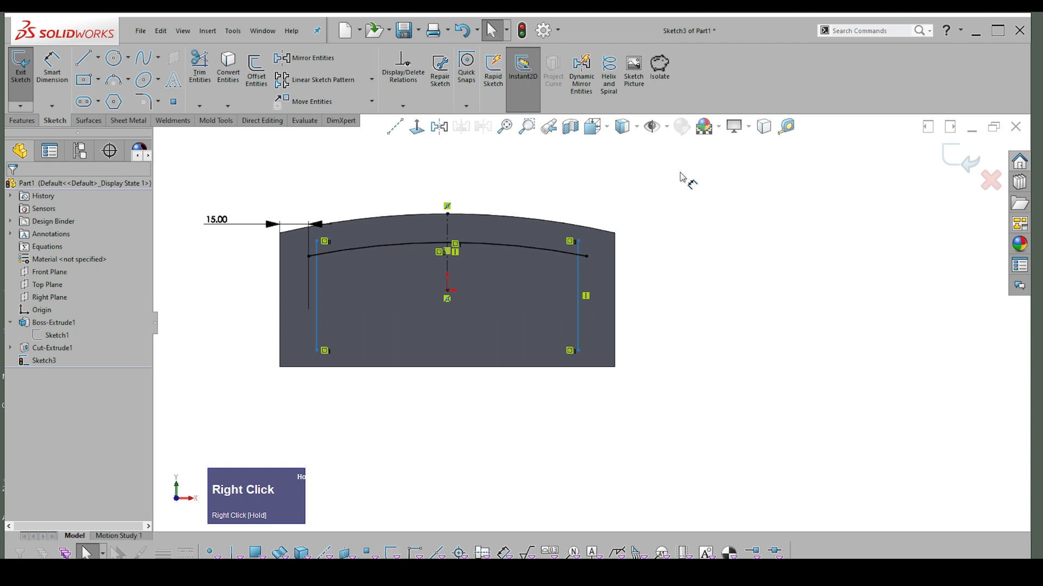
left_click(579, 275)
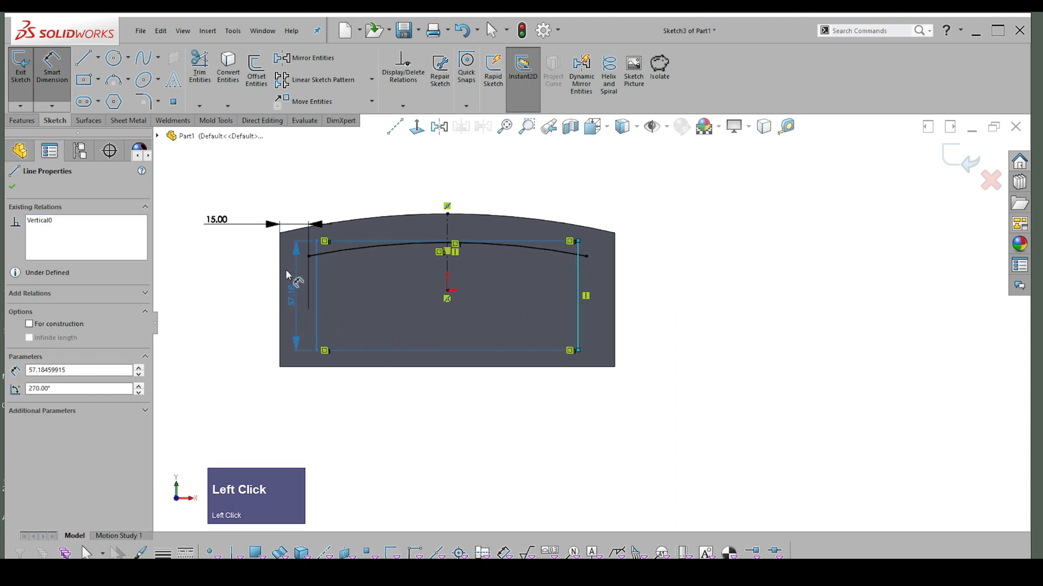
left_click(318, 275)
left_click(458, 187)
type("140")
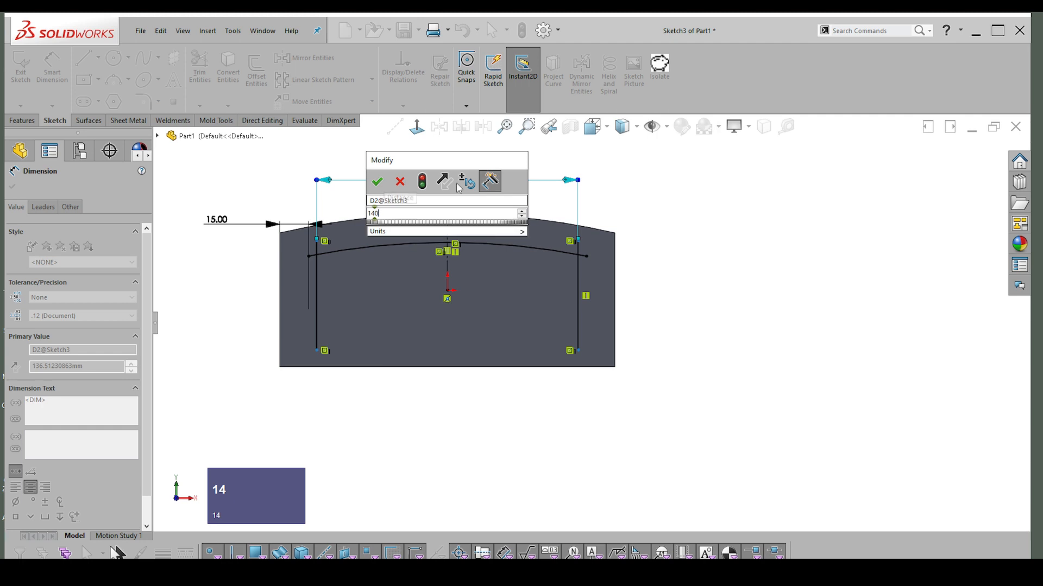
key("Return")
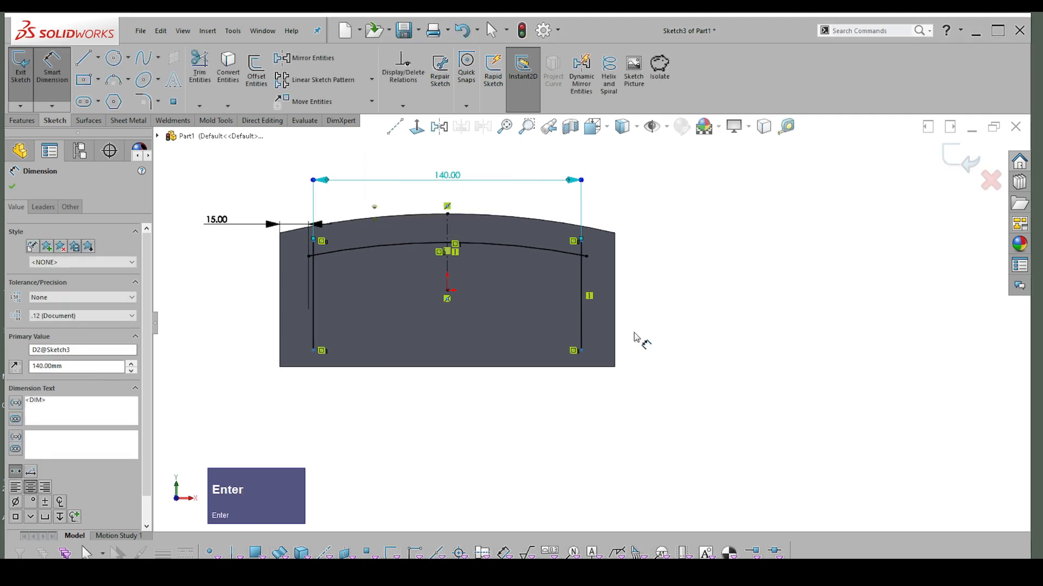
left_click(660, 244)
- Try to trim the left vertical line and offset arc where they cross
right_click_drag(680, 223, 661, 247)
scroll(202, 274, "up", 3)
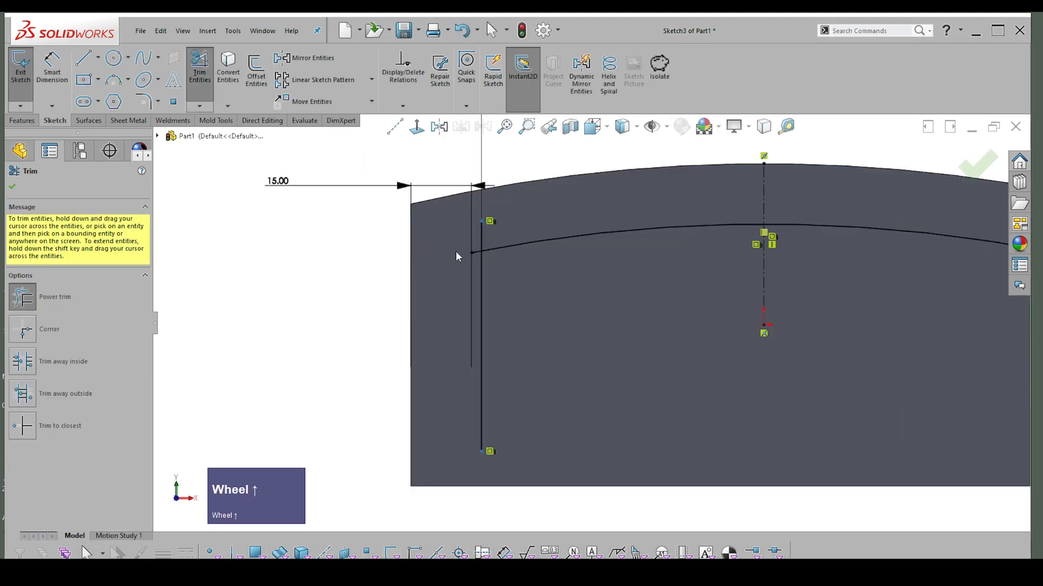
mouse_move(454, 291)
left_mouse_down()
mouse_move(486, 255)
mouse_move(539, 242)
left_mouse_up()
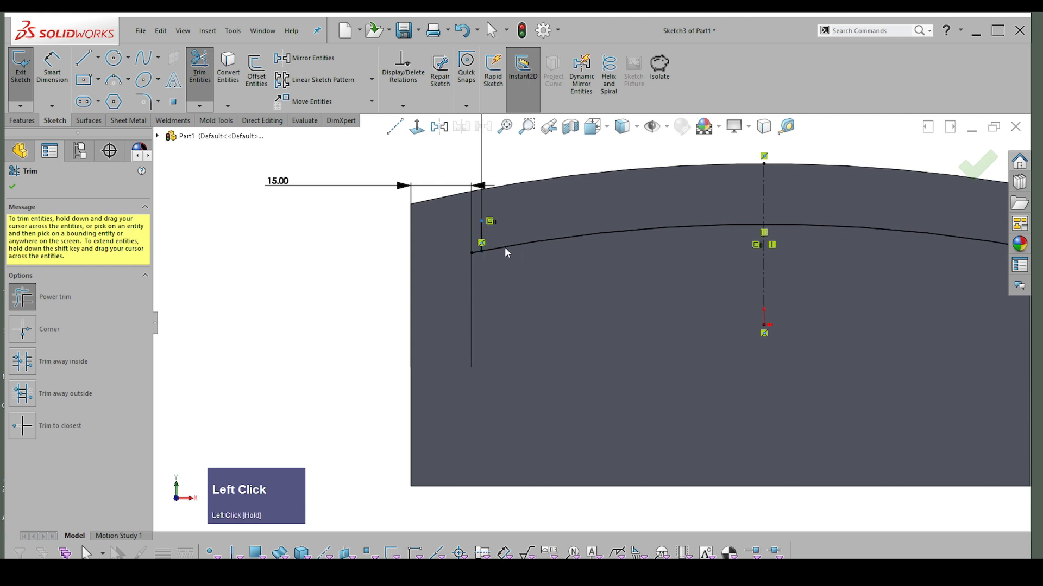
key("ctrl+z")
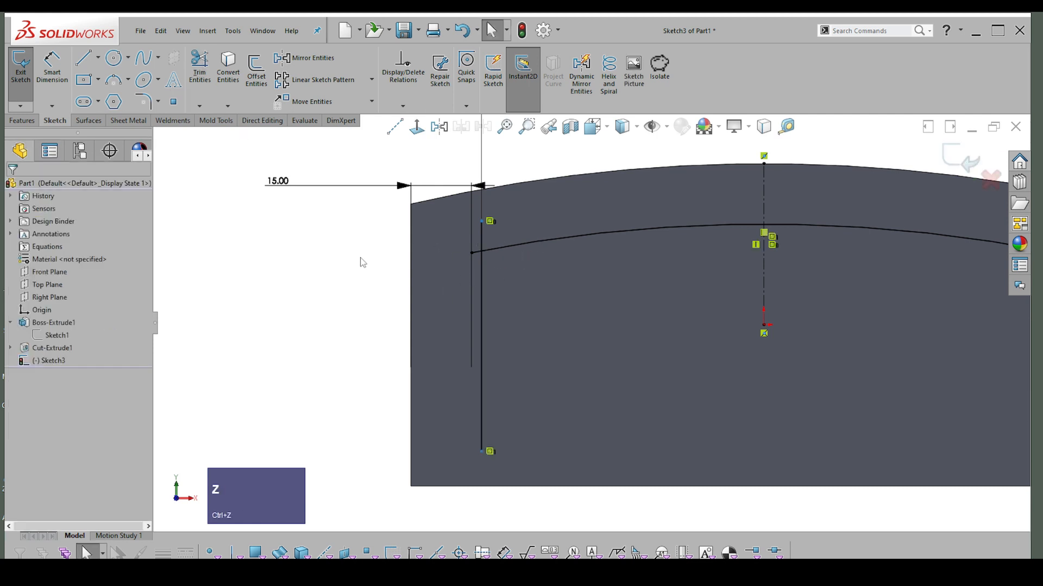
- Trim the vertical lines above the offset arc and the arc ends beyond them, leaving clean corners on both sides
right_click_drag(363, 262, 293, 332)
left_click_drag(436, 300, 487, 242)
scroll(926, 263, "up", 3)
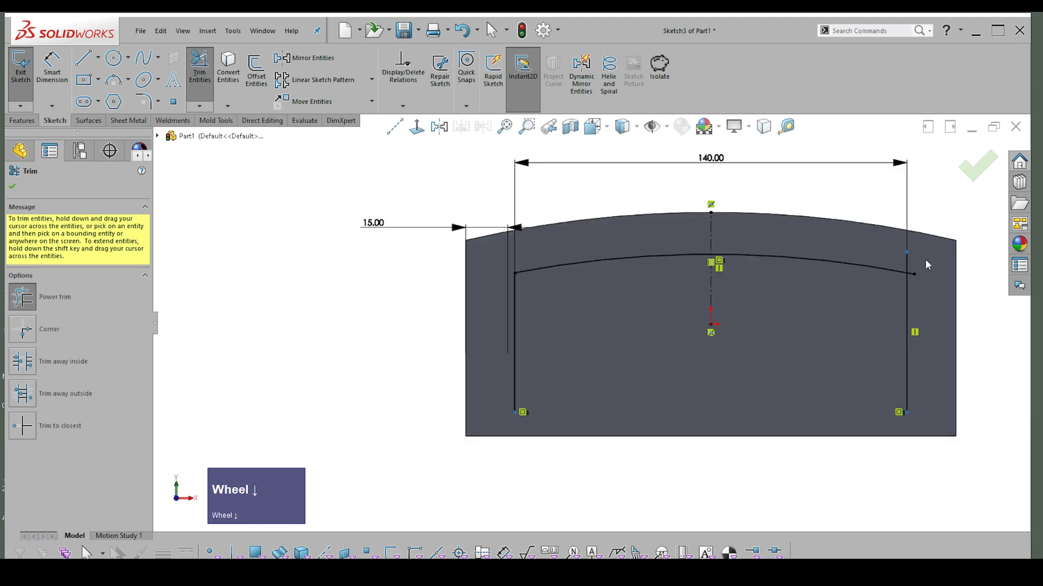
scroll(926, 263, "down", 5)
left_click(871, 306)
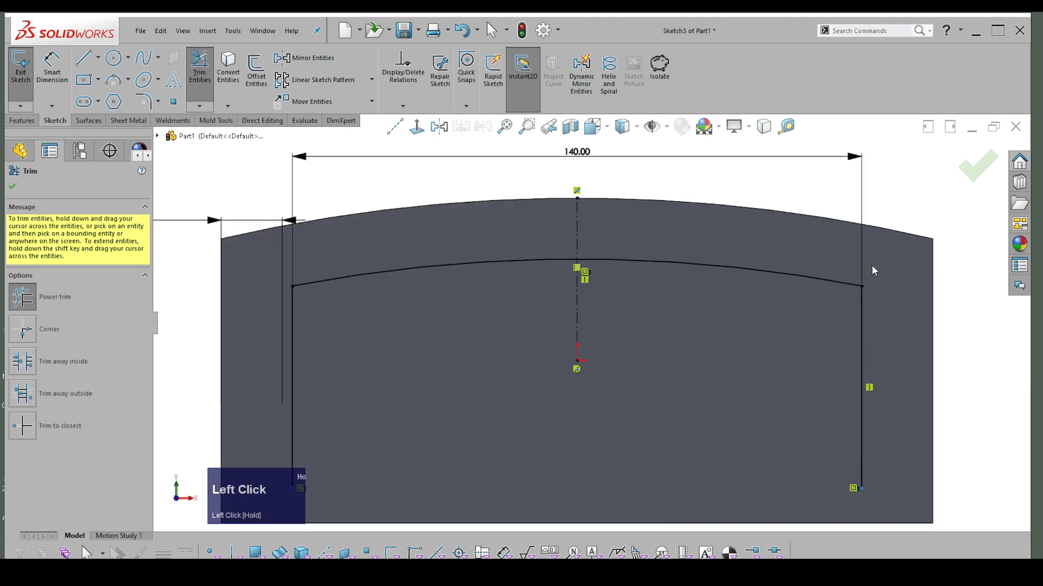
scroll(875, 263, "down", 2)
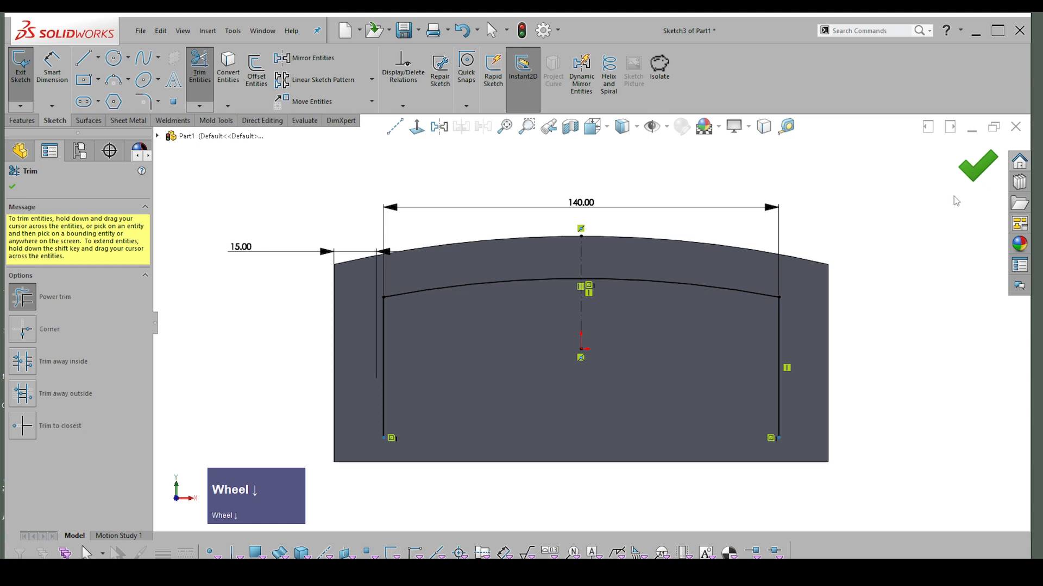
left_click(978, 166)
- Draw a 140 mm horizontal line between the two vertical lines, below the origin
right_click_drag(922, 286, 1000, 312)
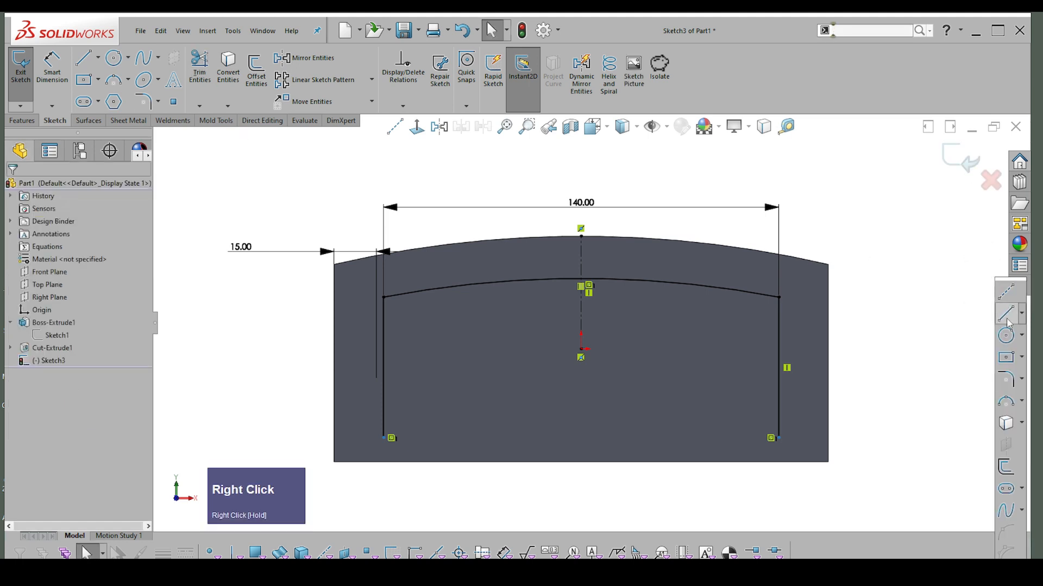
left_click(1006, 315)
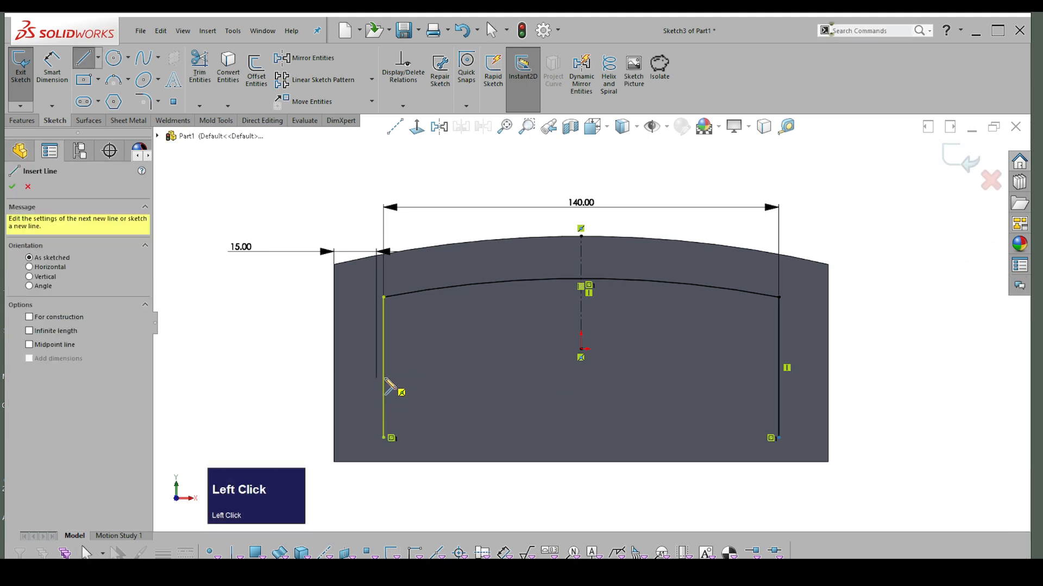
left_click(385, 379)
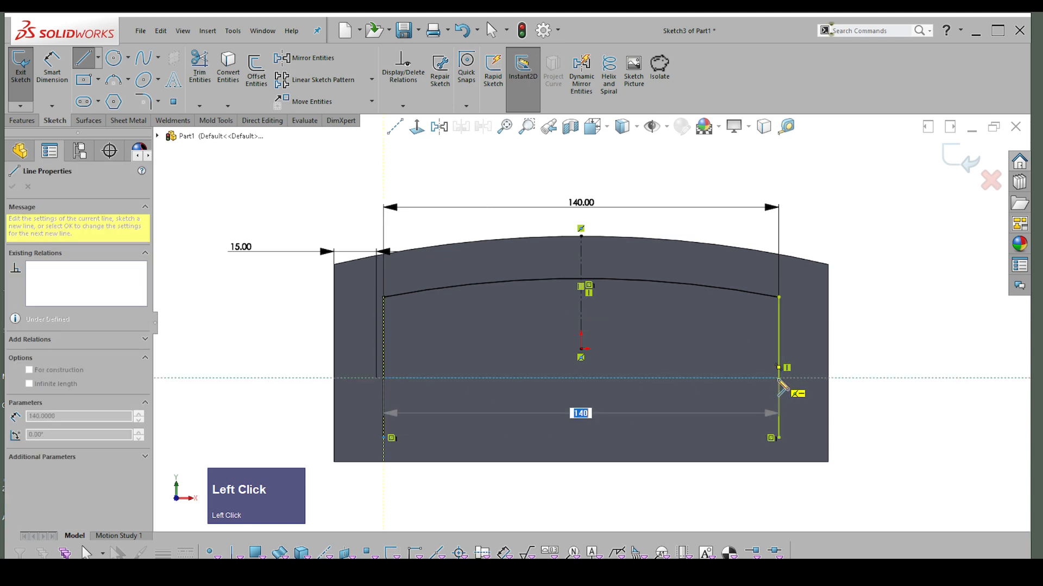
left_click(779, 378)
- Dimension the horizontal line 35 mm above the block's lower edge
right_click_drag(894, 373, 768, 474)
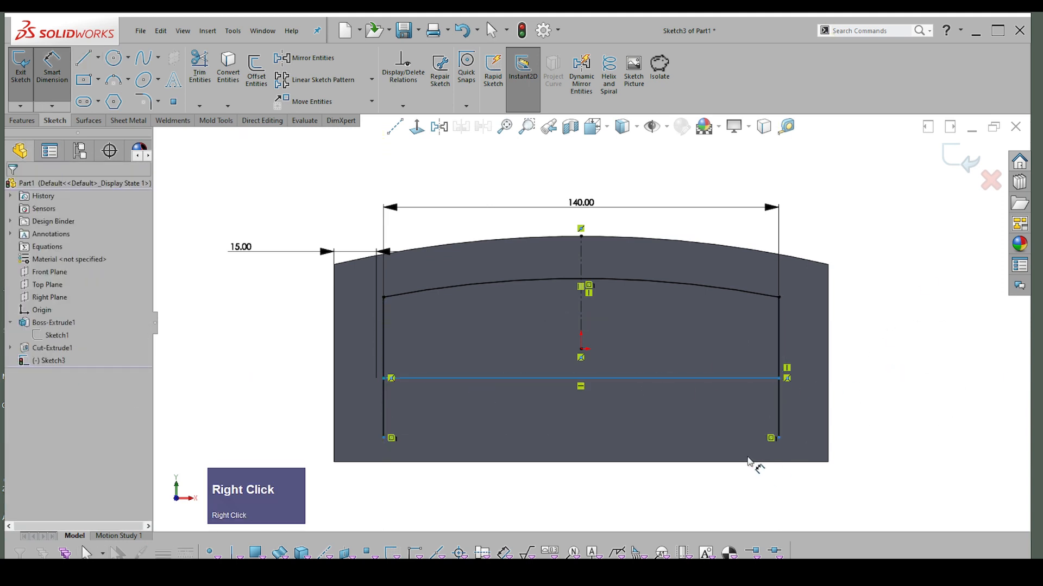
left_click(748, 462)
left_click(757, 378)
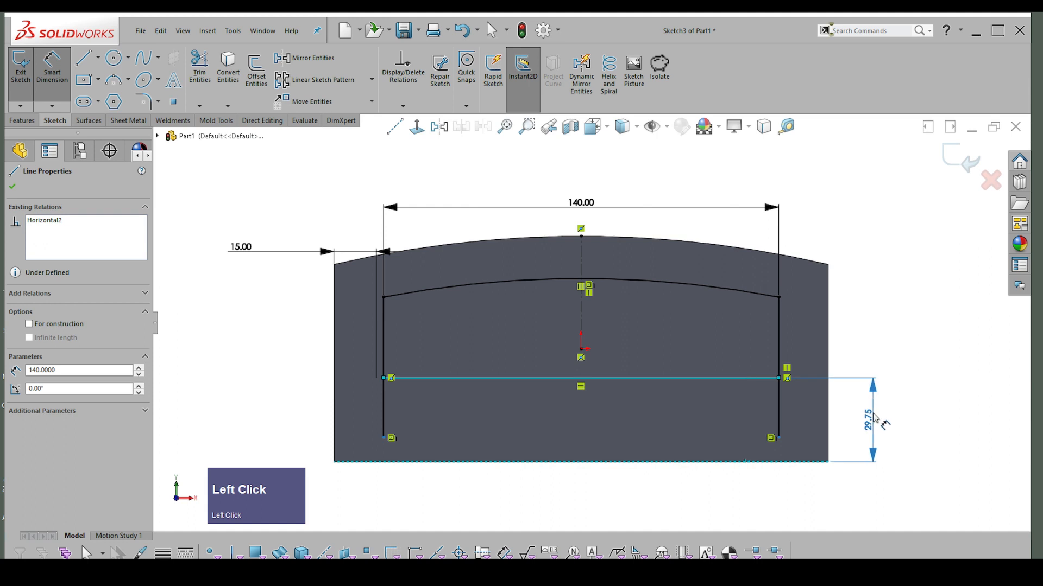
left_click(873, 418)
type("35")
key("Return")
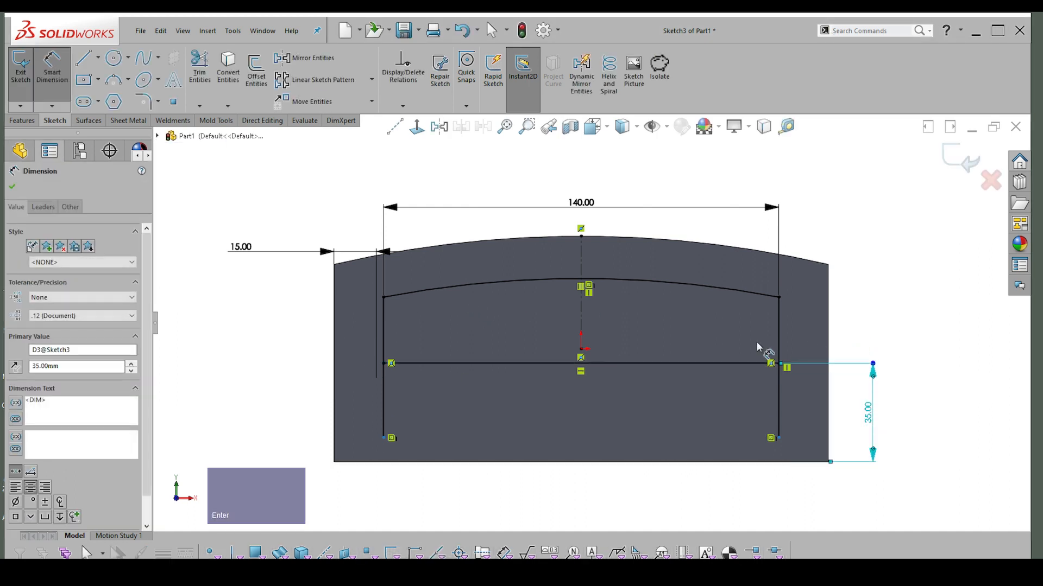
key("Escape")
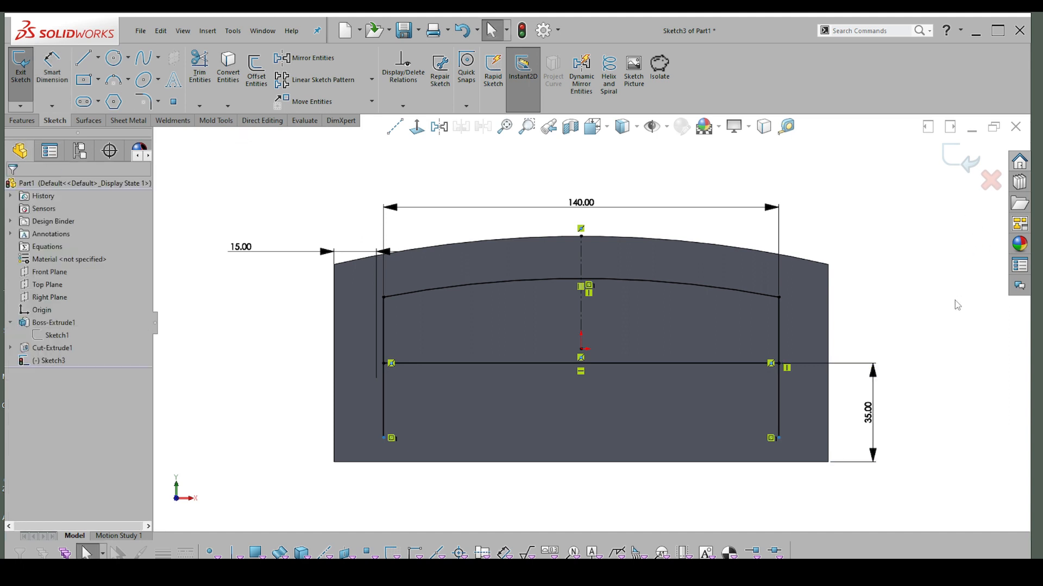
- Trim both vertical lines below the horizontal line to close the profile
right_click_drag(957, 306, 913, 342)
mouse_move(806, 396)
left_mouse_down()
mouse_move(712, 435)
mouse_move(321, 418)
left_mouse_up()
key("Escape")
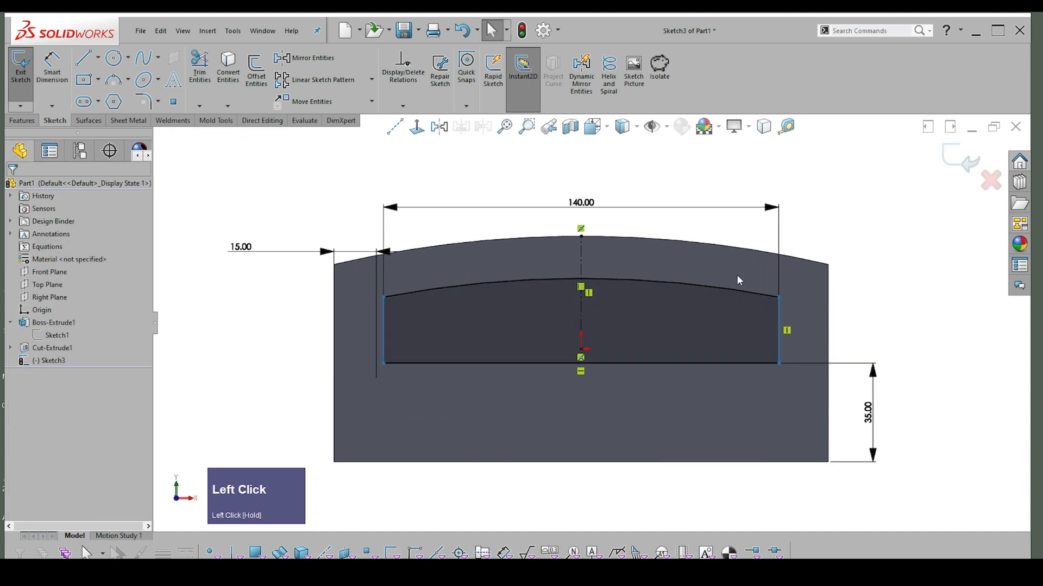
- Make the two vertical sides of the profile symmetric about the centerline
left_click(778, 316)
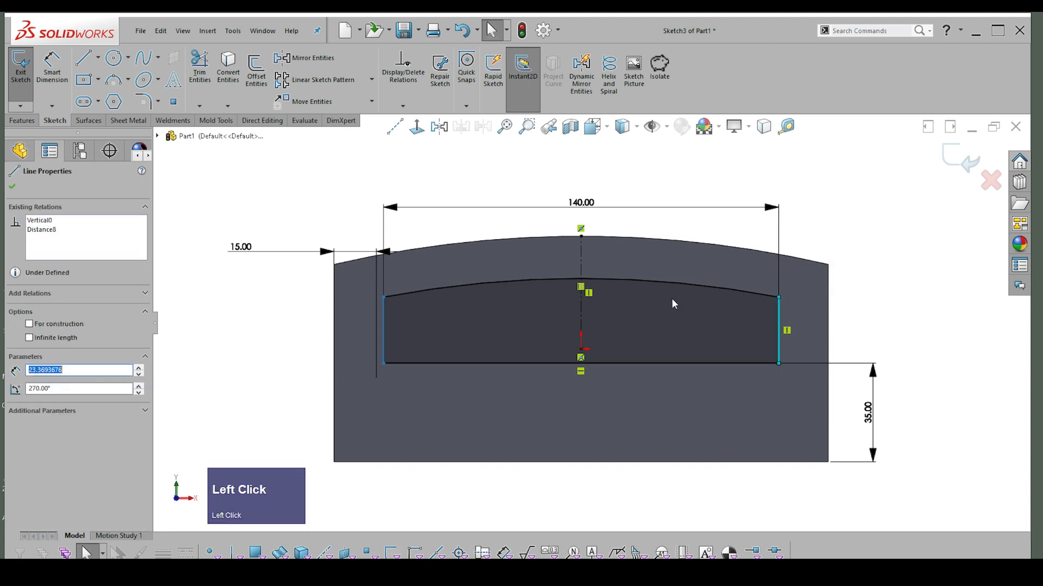
left_click(581, 308, "shift")
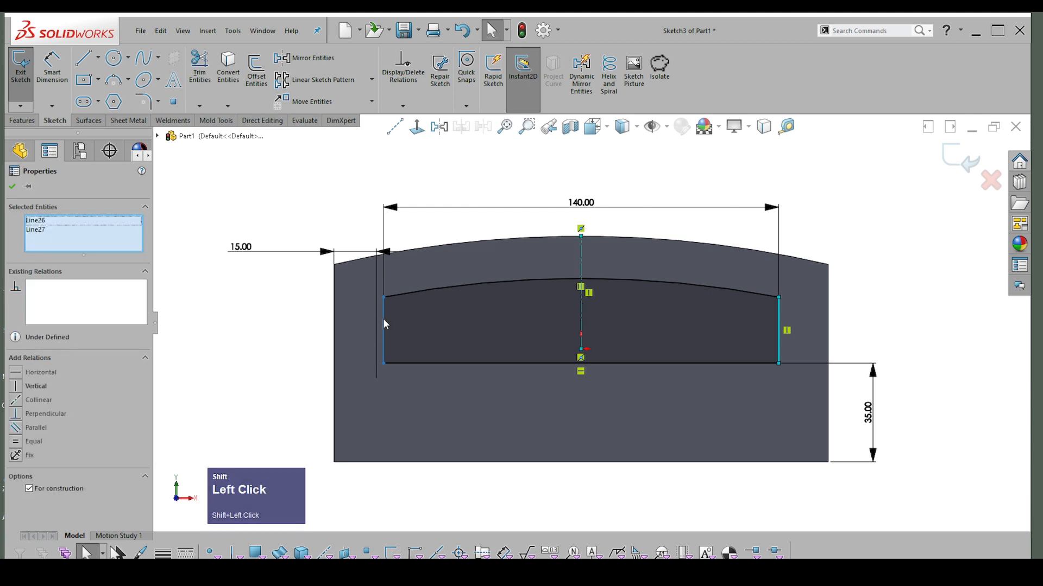
left_click(384, 325, "shift")
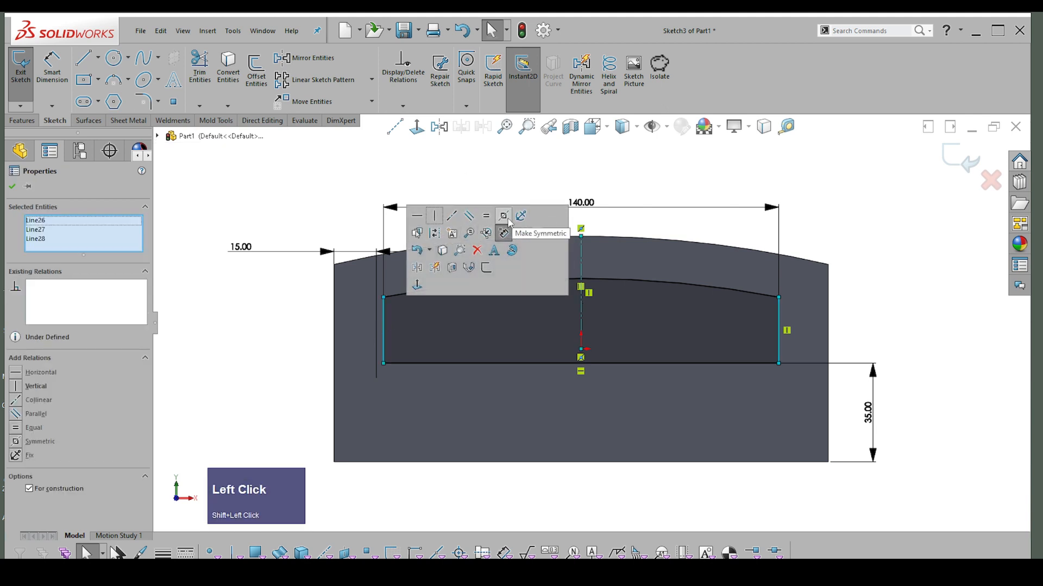
left_click(504, 232)
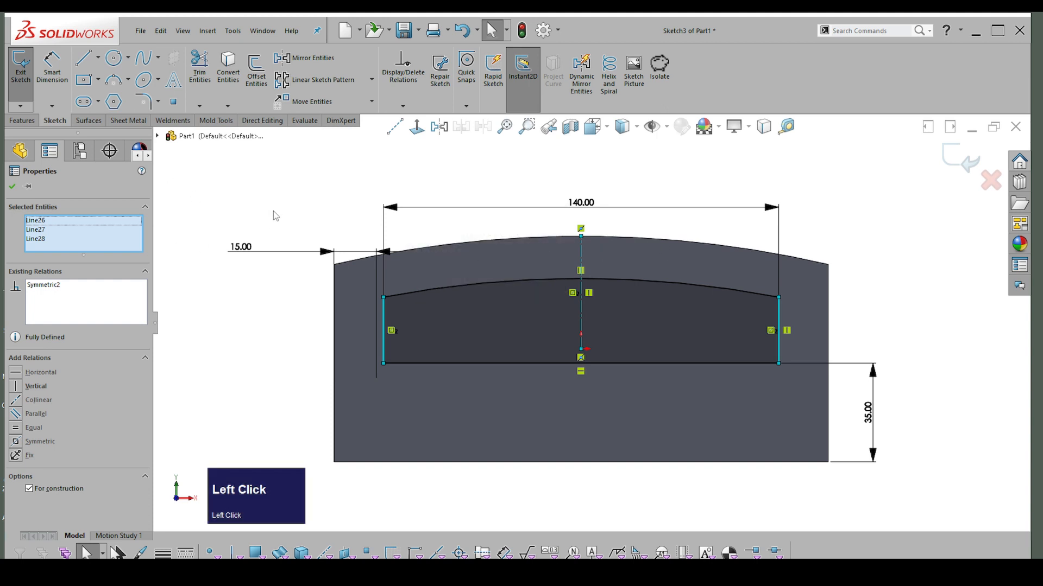
key("Escape")
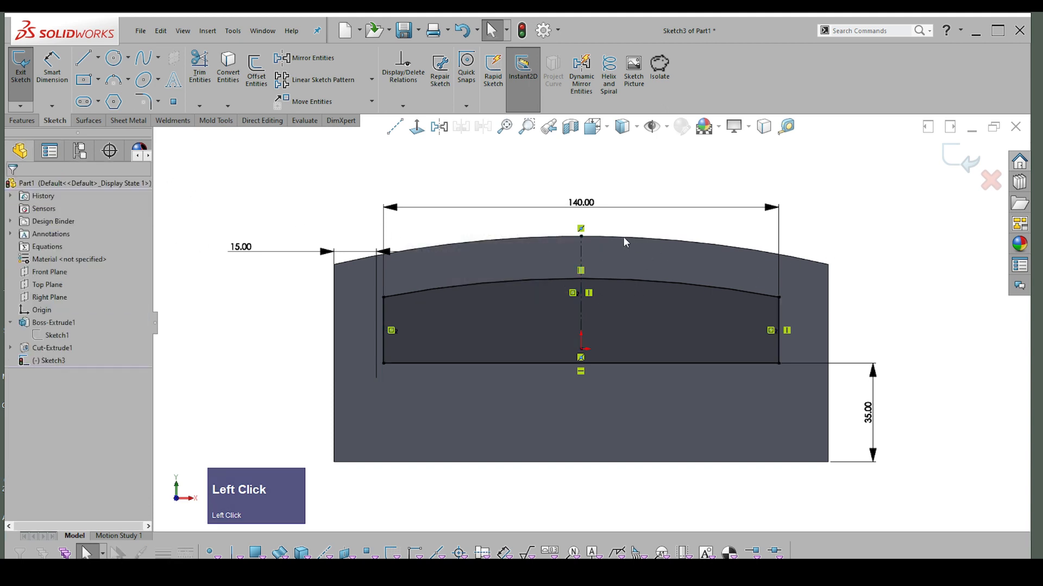
- Finish the sketch and cut-extrude the closed profile completely through the block
left_click(962, 158)
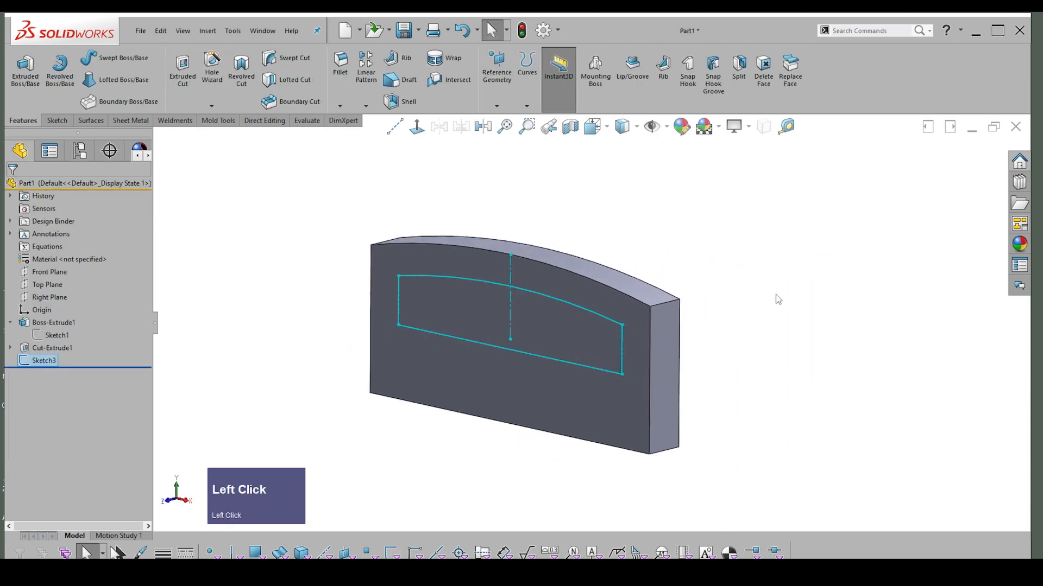
right_click(778, 299)
left_click(888, 362)
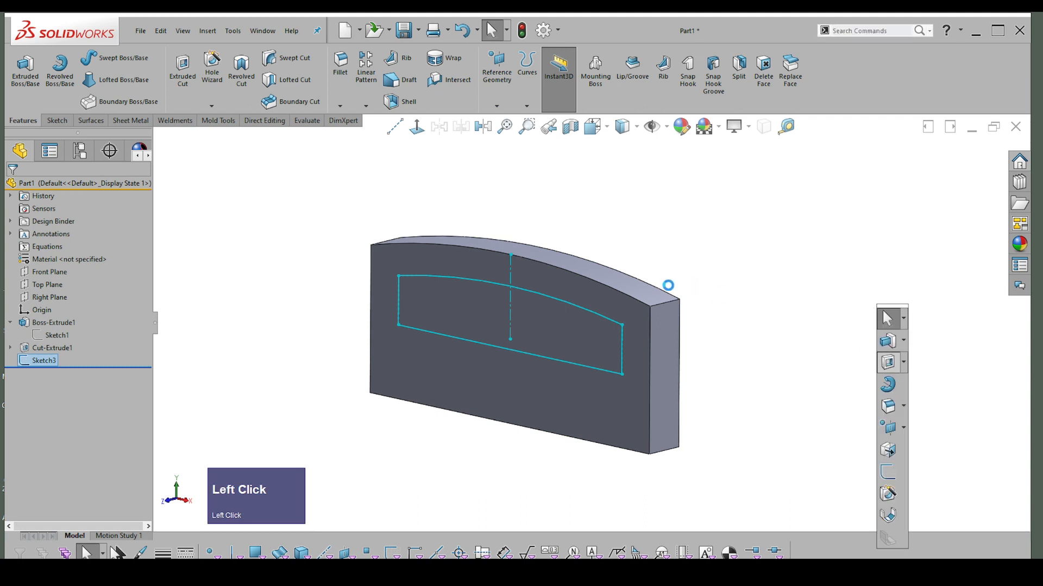
left_click(15, 189)
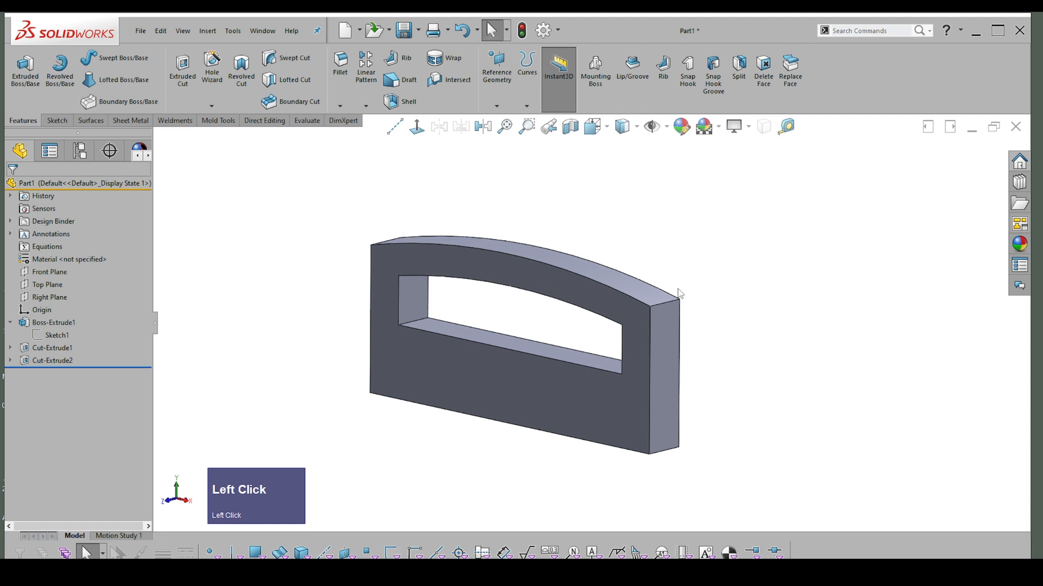
scroll(660, 326, "up", 1)
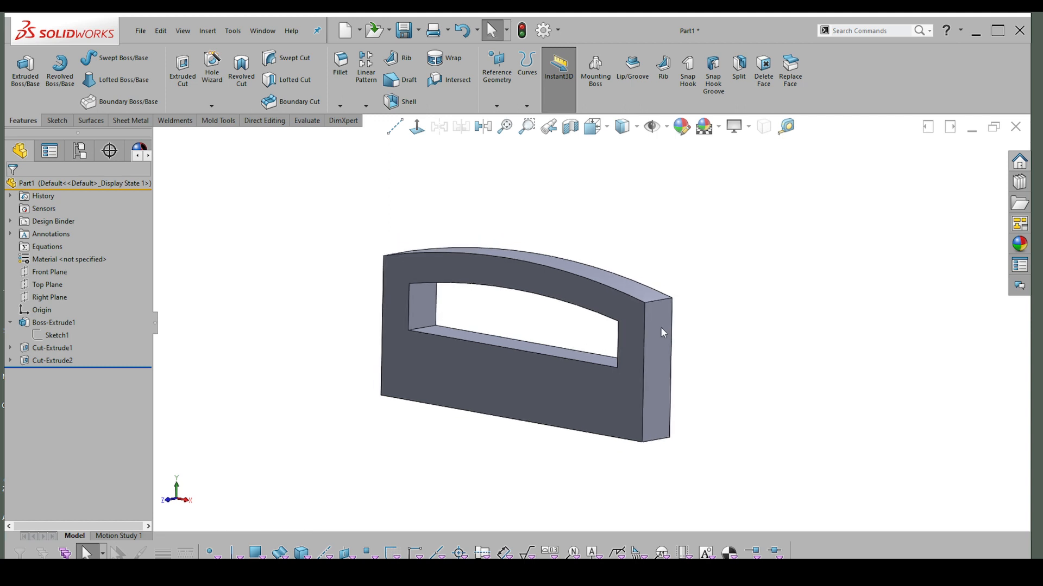
middle_click_drag(661, 327, 674, 326)
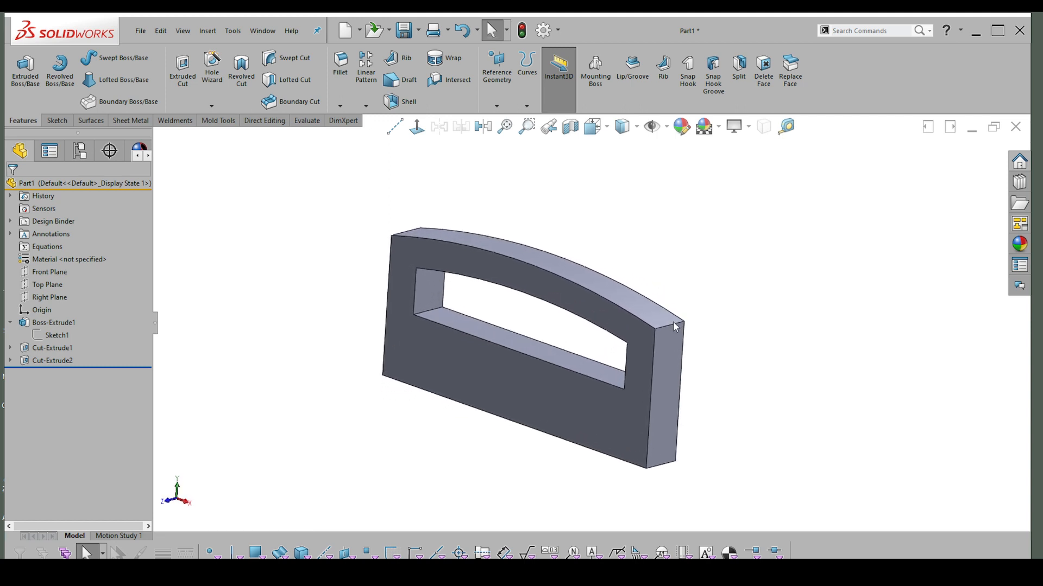
left_click(675, 328)
scroll(391, 226, "up", 1)
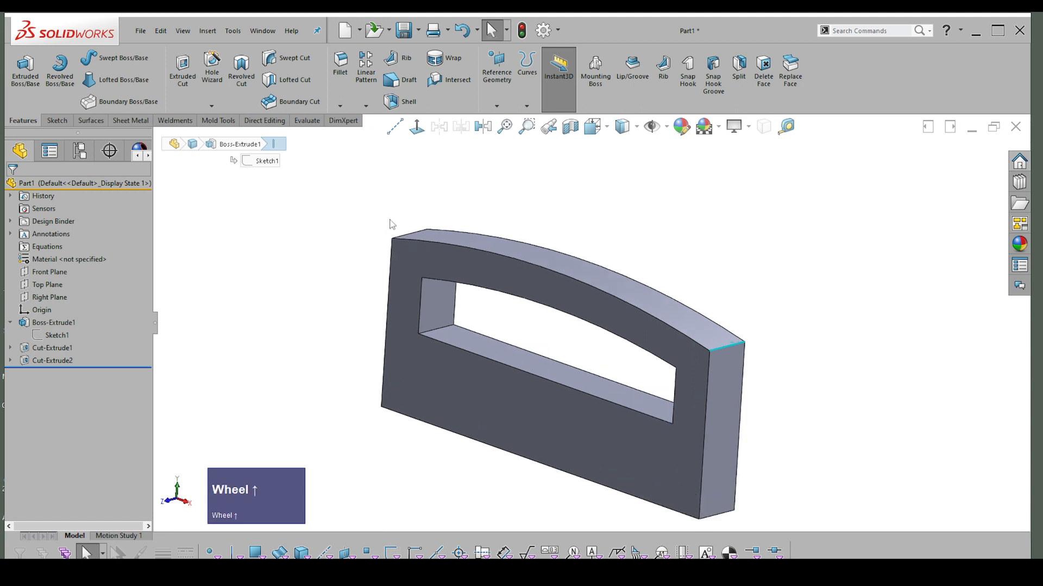
scroll(422, 235, "up", 1, "shift")
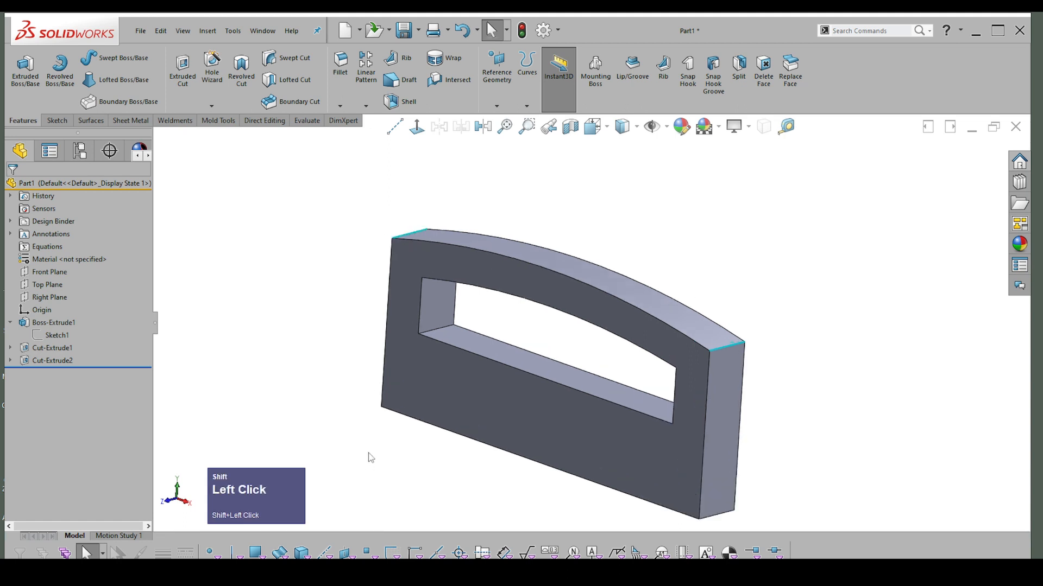
middle_click_drag(729, 433, 681, 254)
left_click(775, 291)
left_click(681, 254)
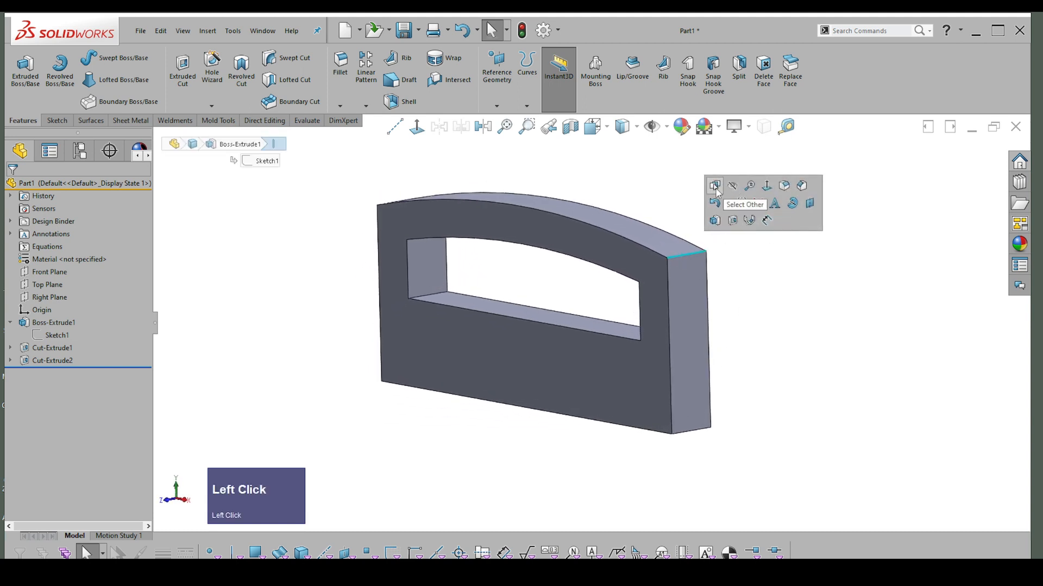
left_click(780, 186)
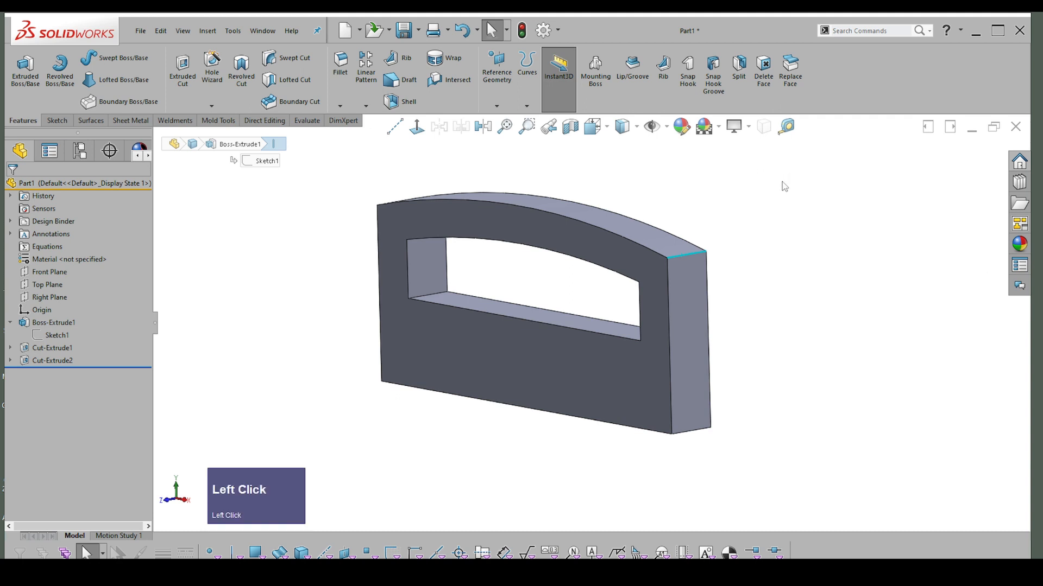
left_click(692, 433)
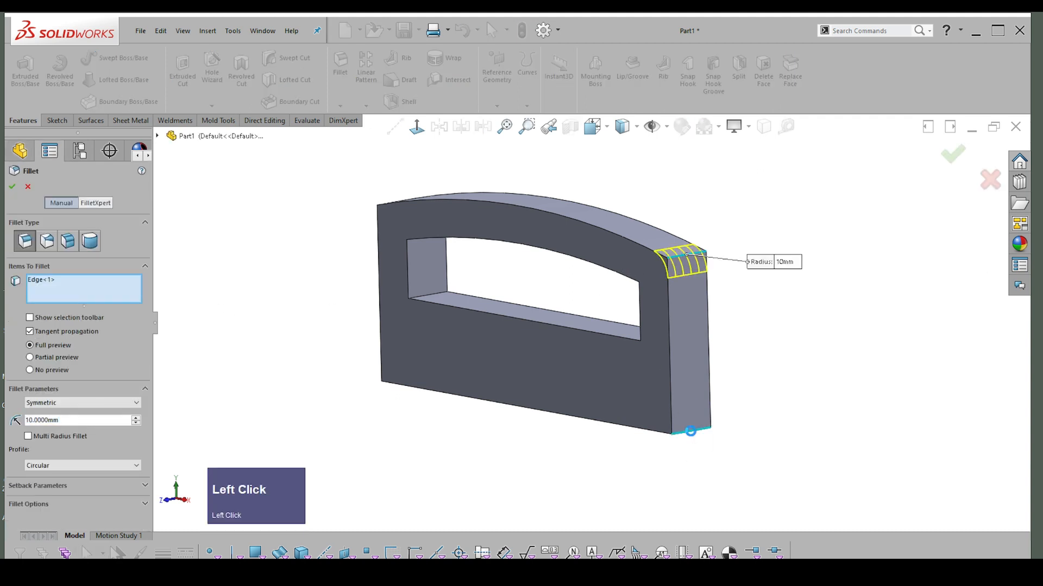
left_click(395, 381)
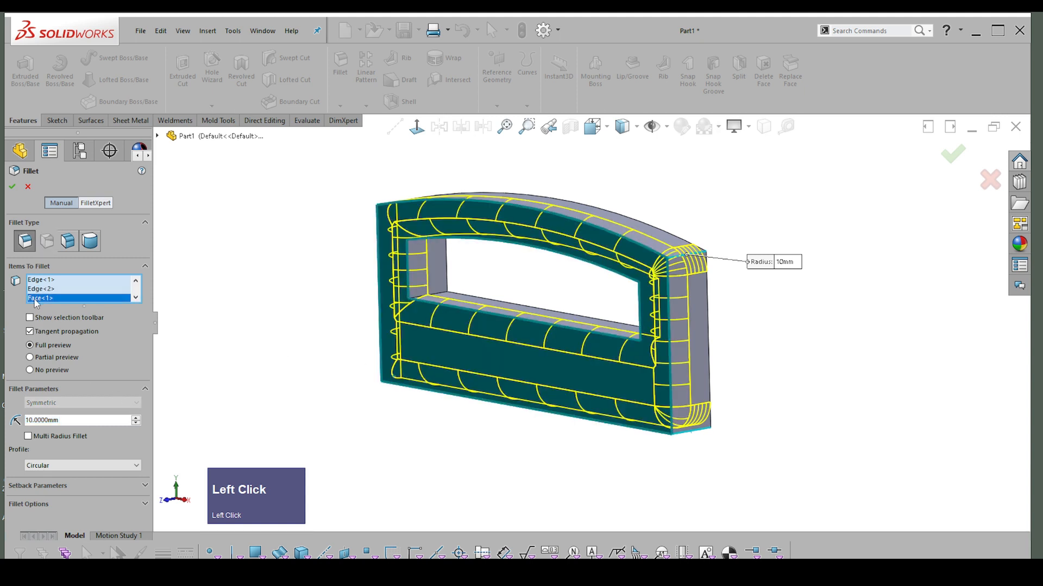
key("Delete")
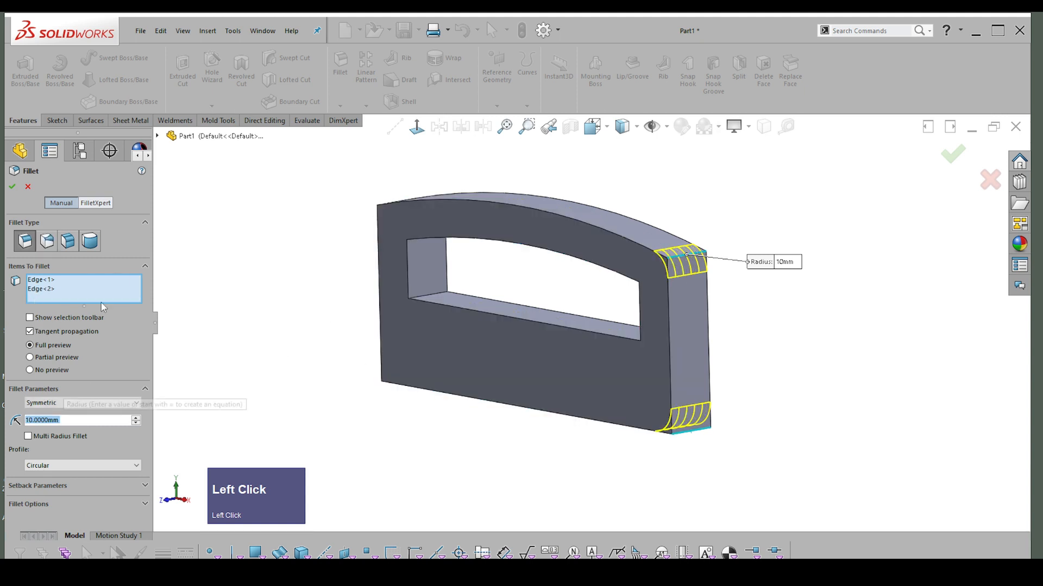
left_click(401, 374)
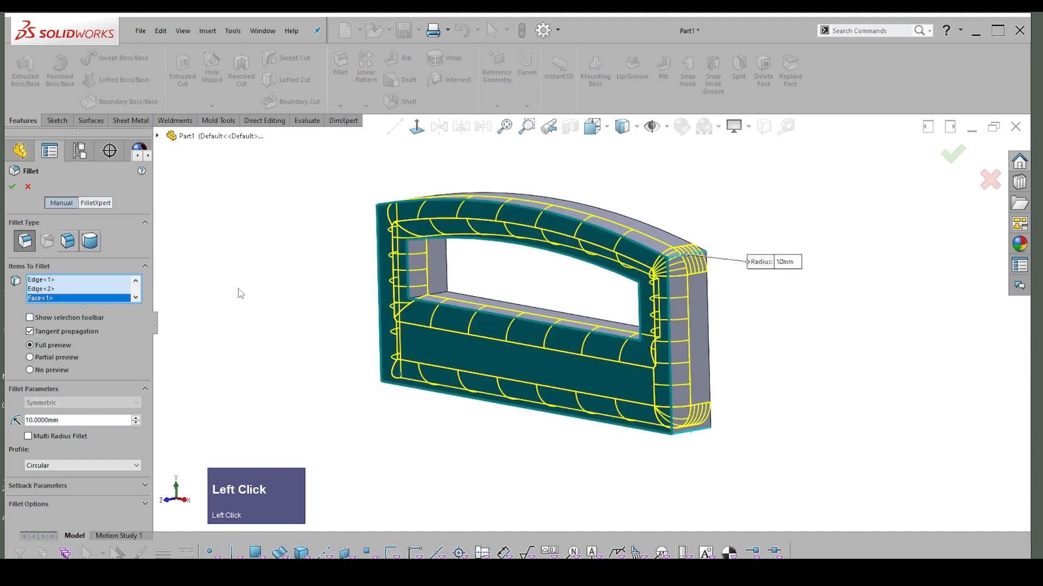
key("Delete")
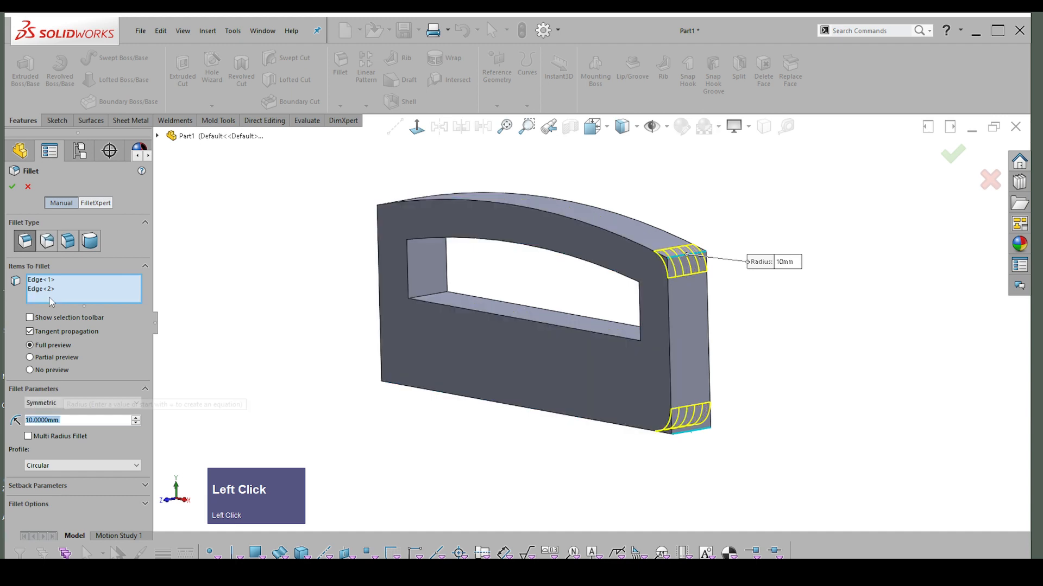
middle_click_drag(427, 334, 400, 179)
left_click(400, 175)
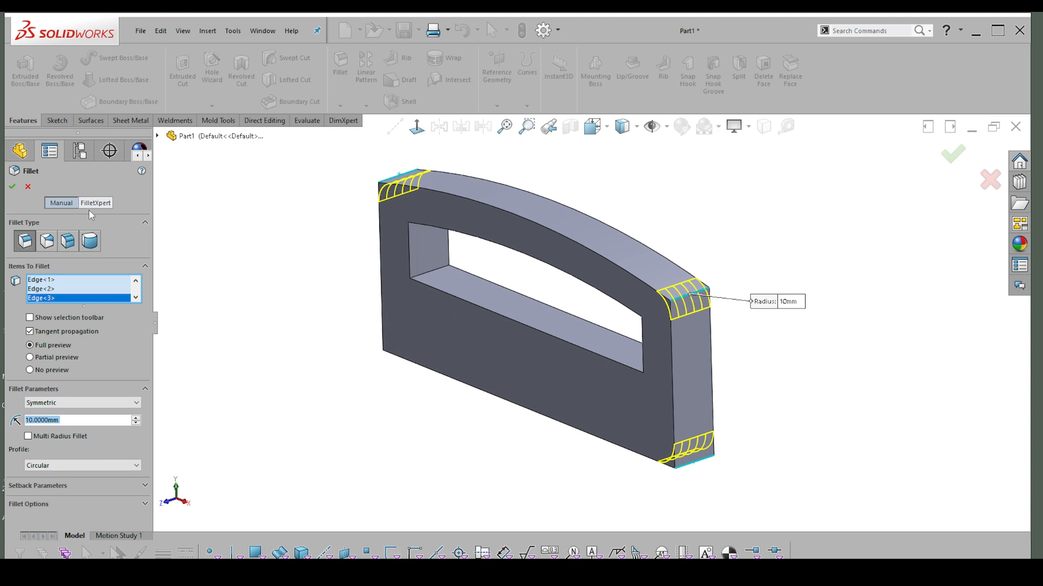
left_click(28, 186)
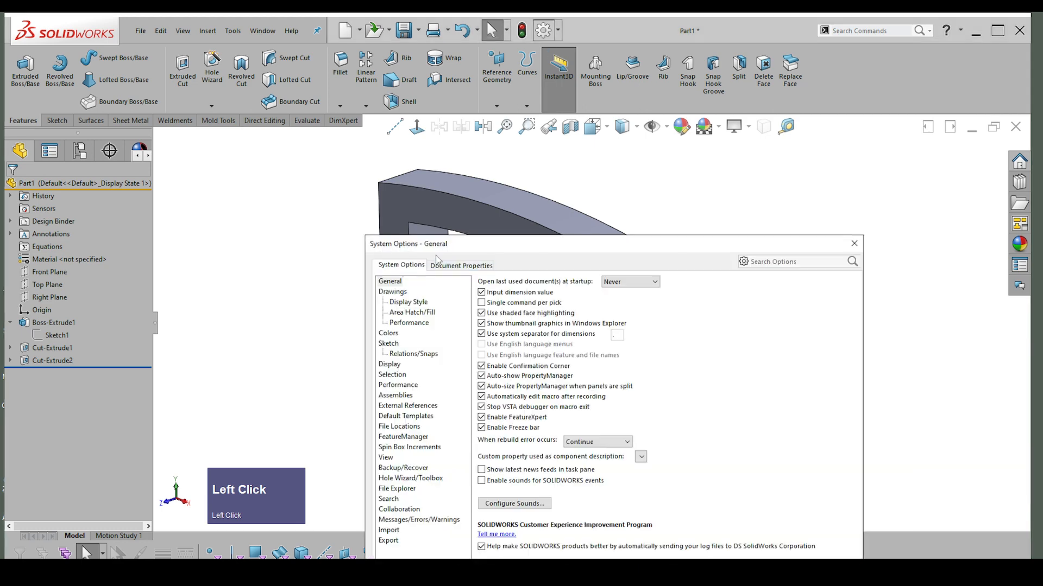
- Check the system options that control the selection of hidden edges
left_click_drag(510, 243, 623, 210)
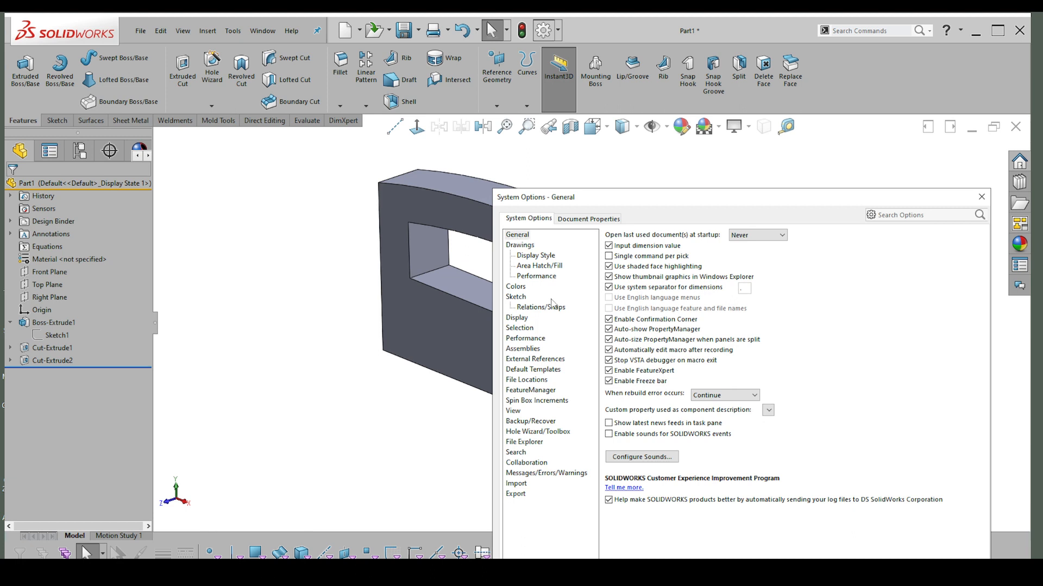
left_click(521, 329)
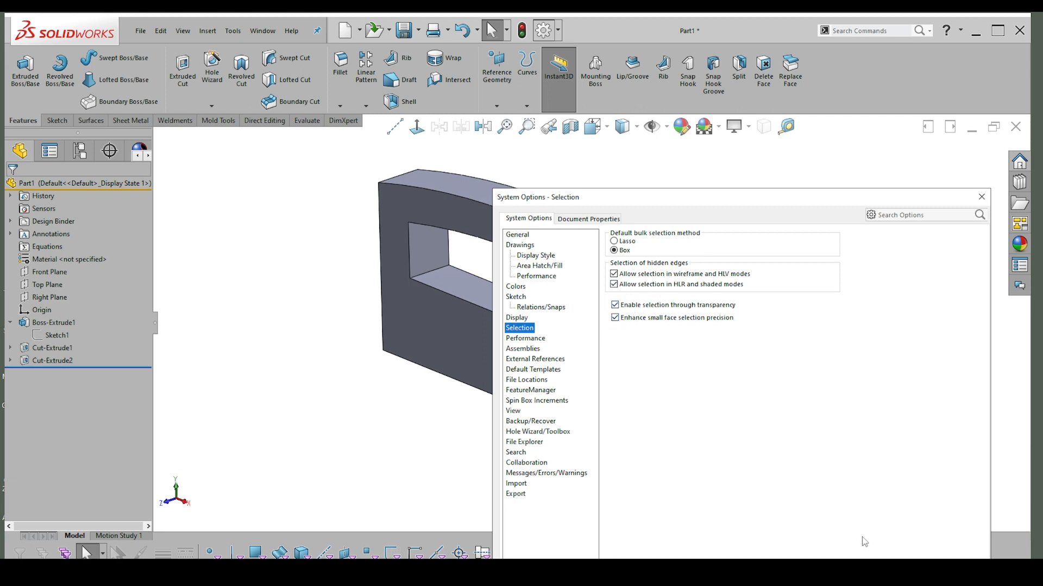
left_click(864, 559)
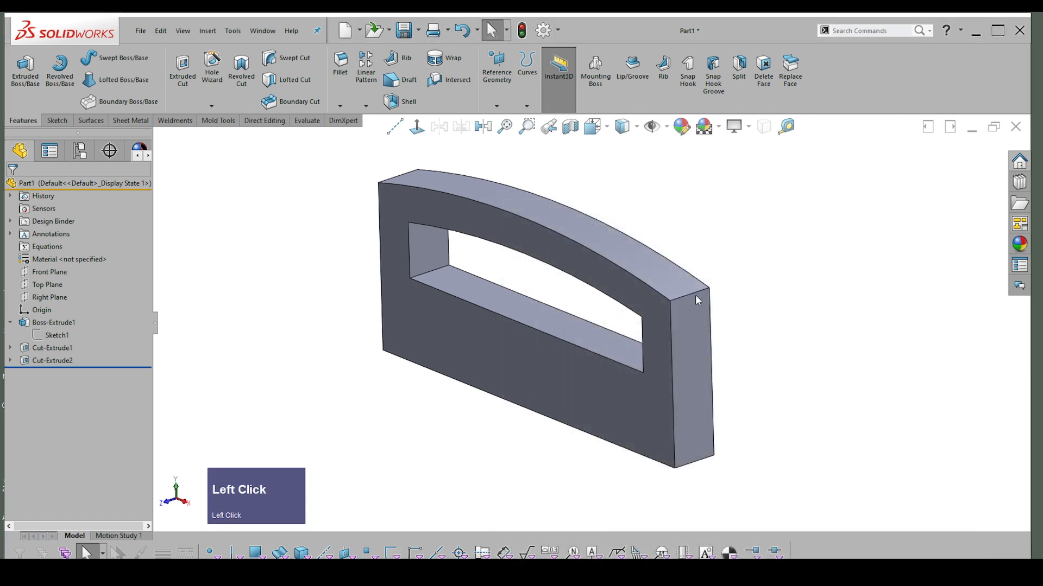
left_click(697, 289)
left_click(711, 292)
left_click(682, 292)
left_click(761, 312)
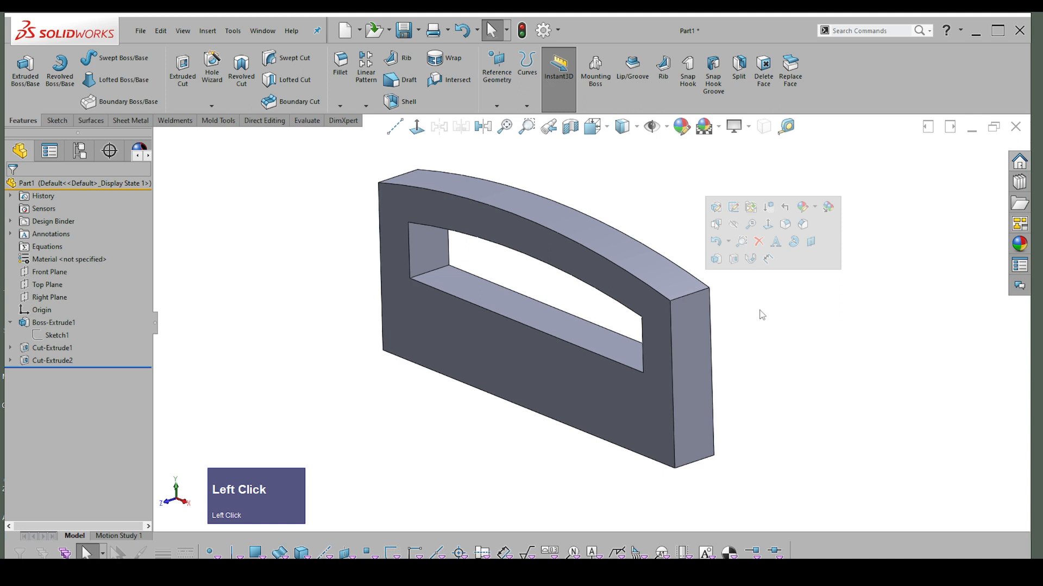
left_click(681, 296)
left_click(389, 178, "shift")
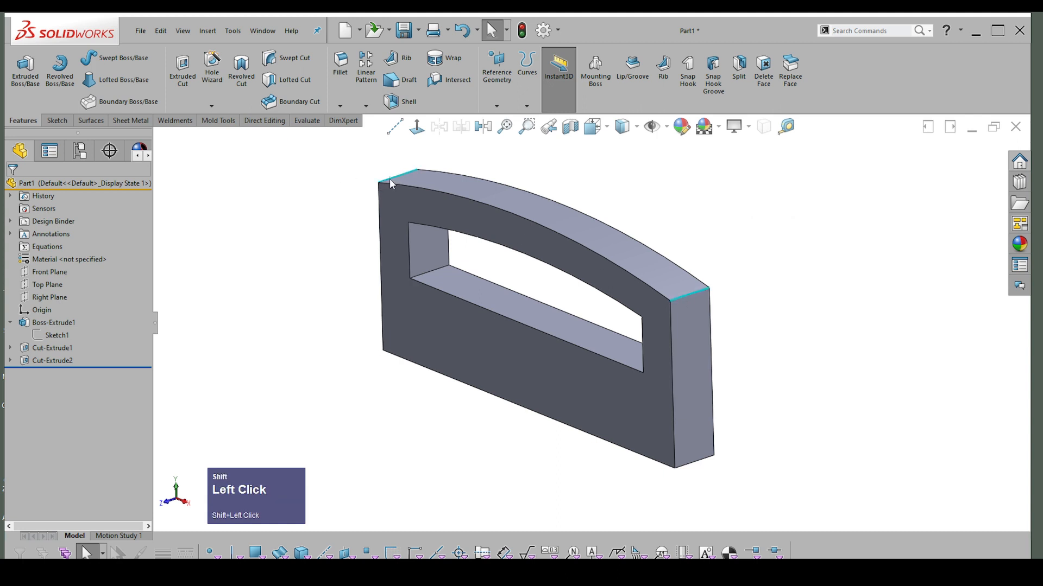
left_click(391, 346, "shift")
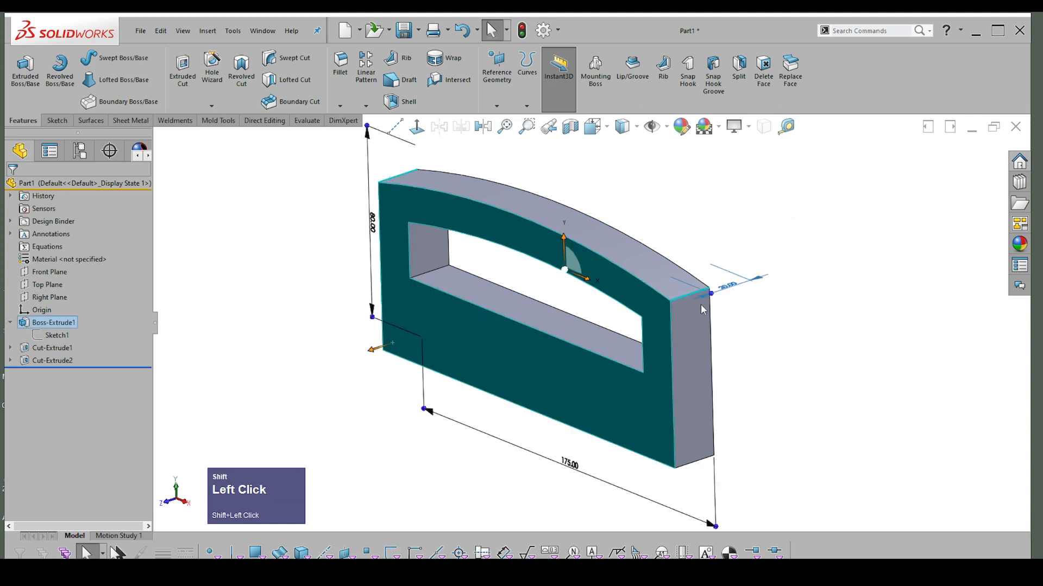
left_click(711, 231)
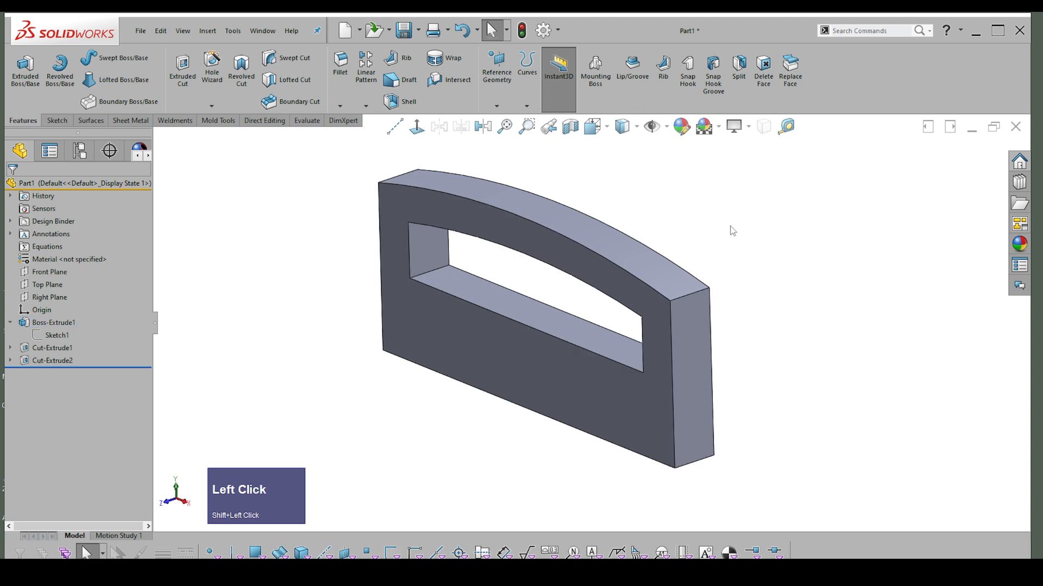
- Fillet the four outer corner edges of the block with a 10 mm radius
left_click(687, 295)
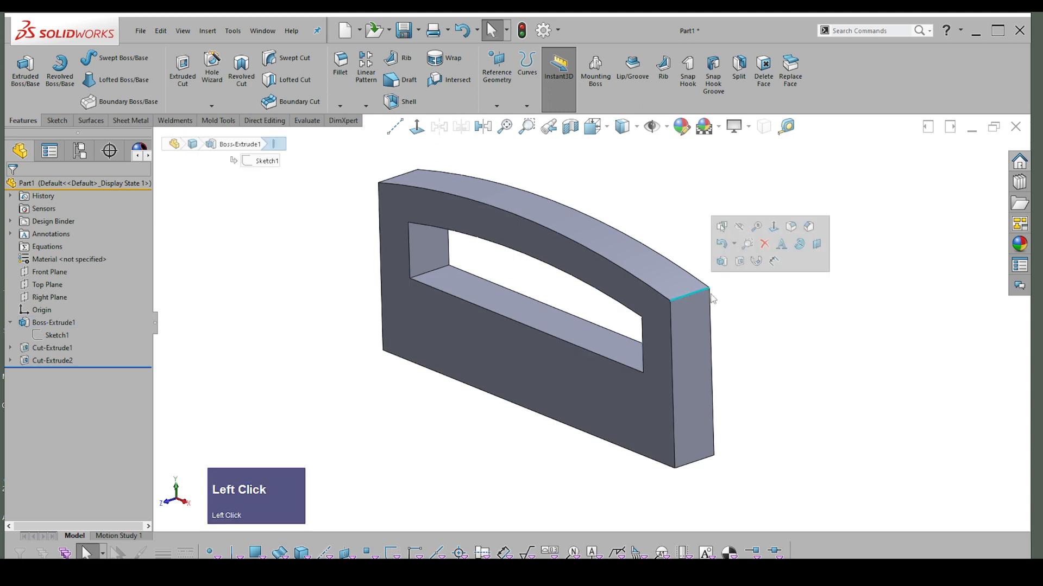
left_click(791, 227)
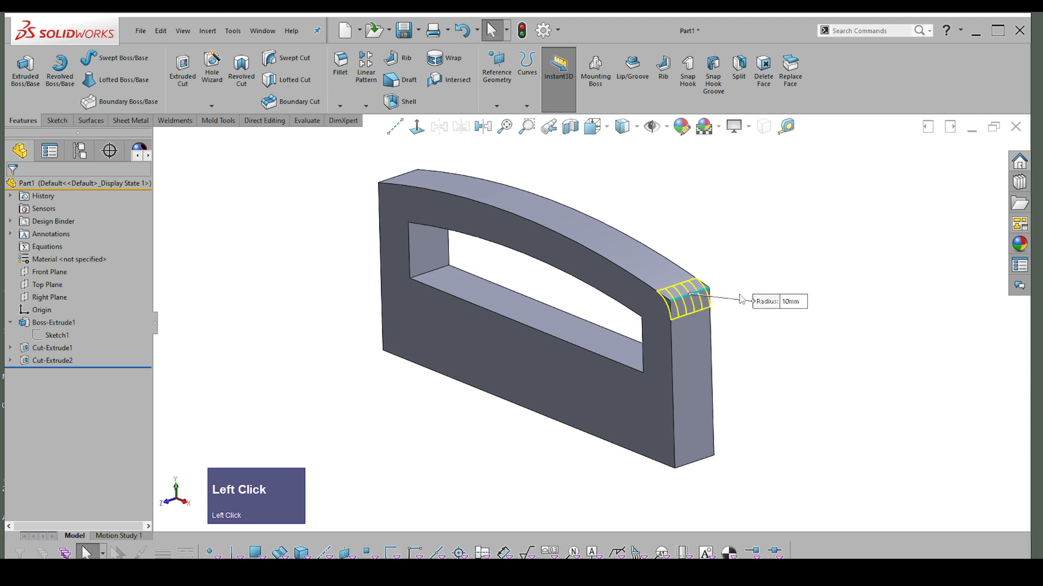
left_click(407, 176)
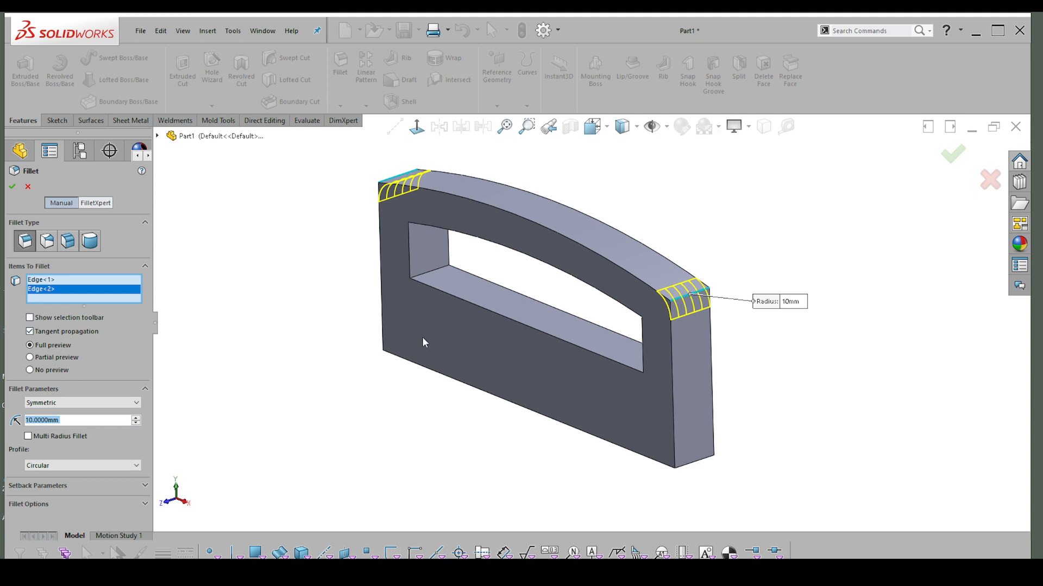
right_click(393, 345)
left_click(447, 418)
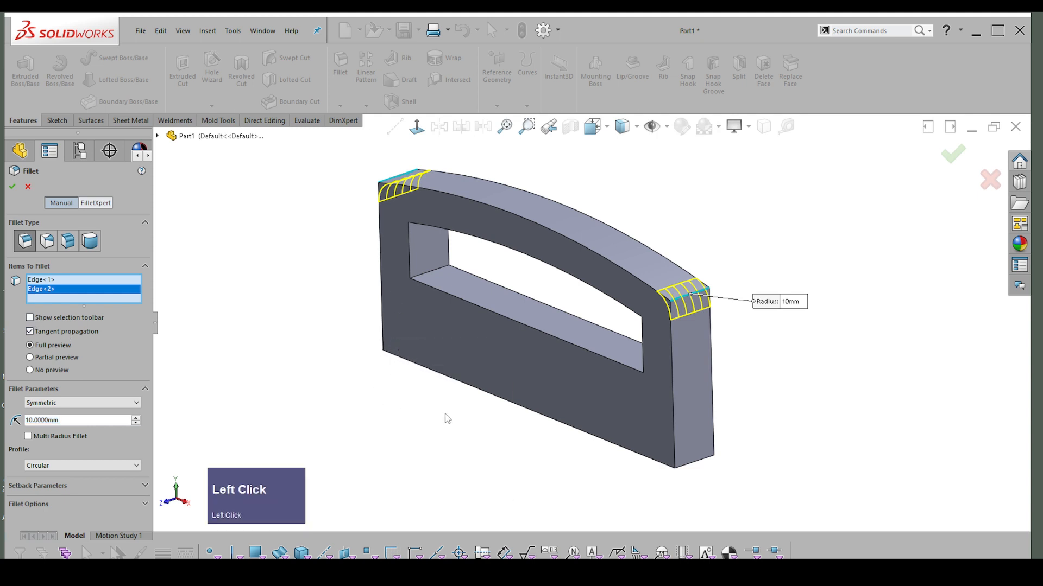
left_click(699, 463)
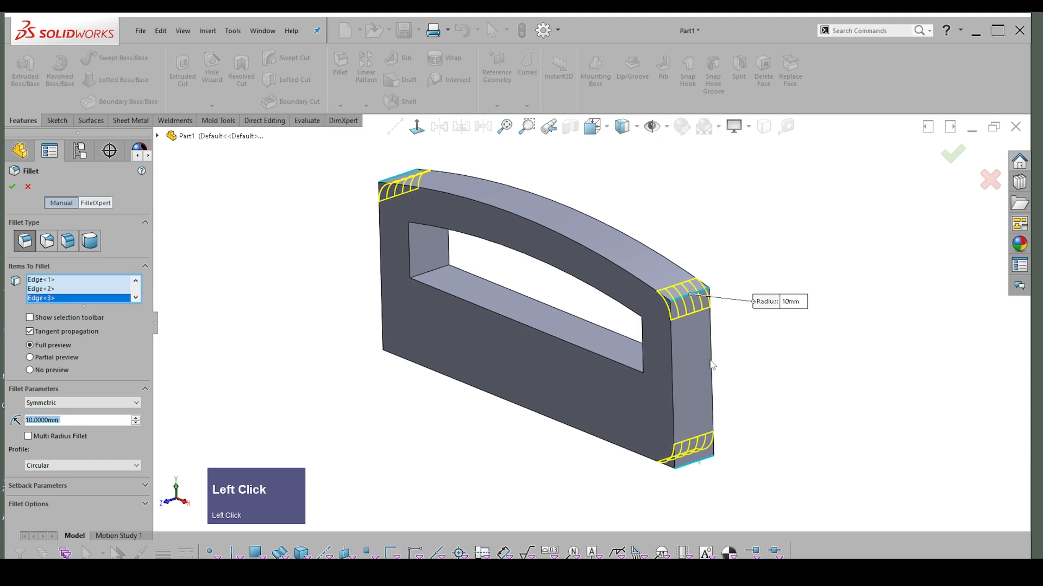
middle_click_drag(693, 405, 217, 259)
left_click(394, 404)
left_click(12, 186)
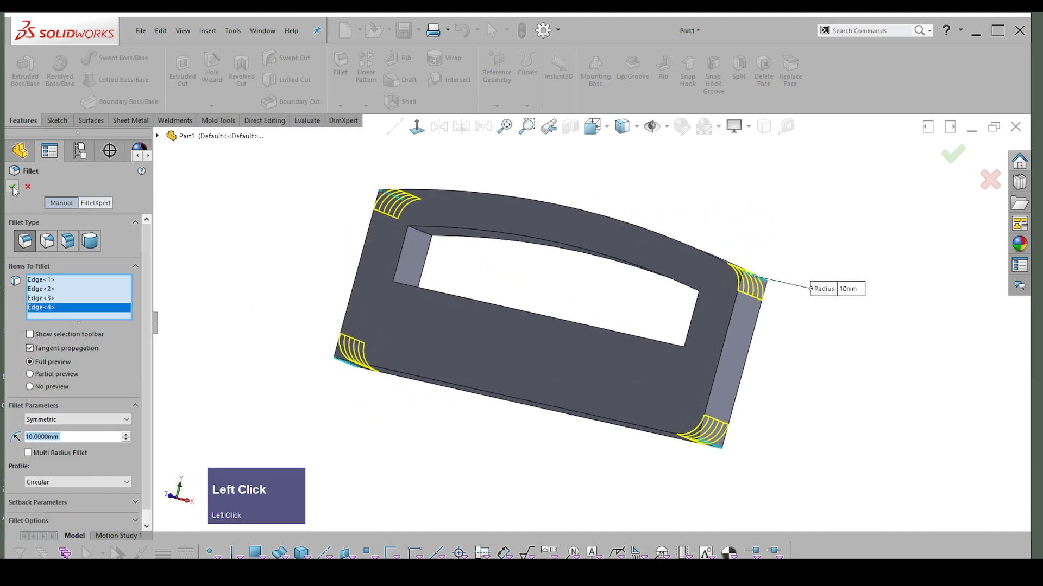
- Fillet the four inner corner edges of the arched window with a 5 mm radius
left_click(710, 170)
right_click_drag(725, 183, 807, 191)
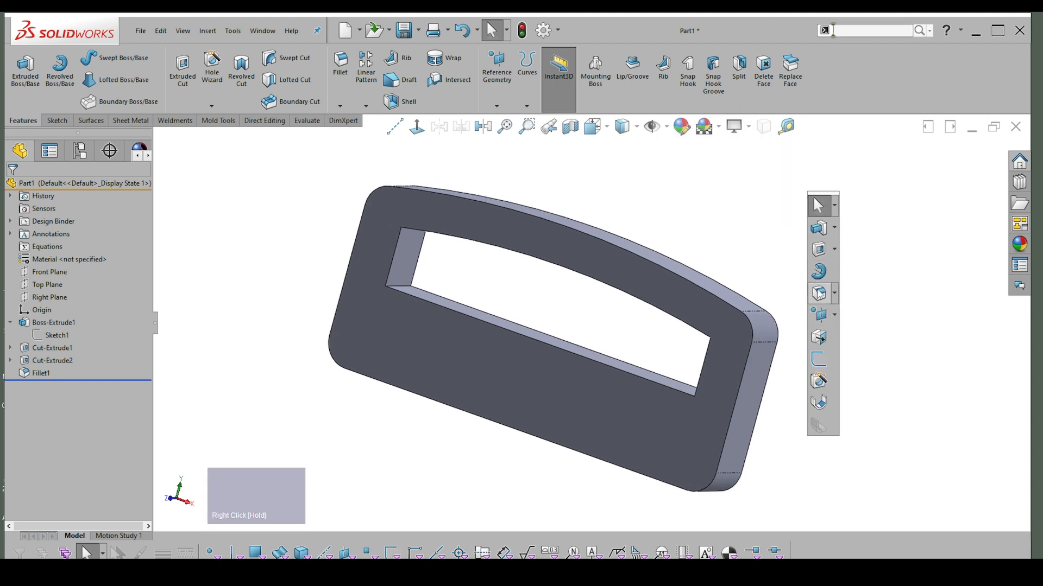
left_click(817, 290)
middle_click_drag(451, 345, 365, 391)
left_click(420, 349)
left_click(766, 350, "shift")
left_click(774, 383)
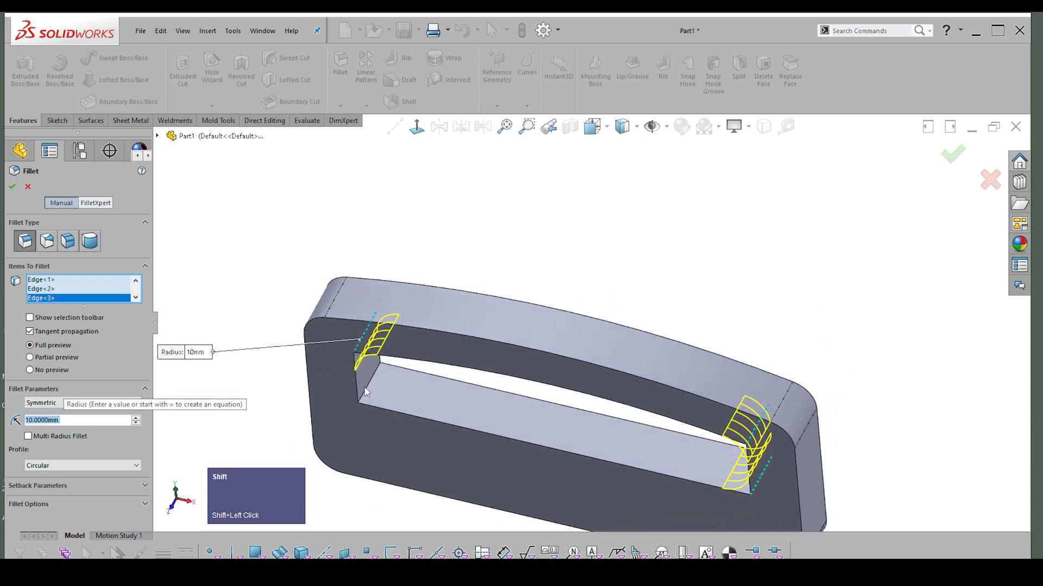
left_click(367, 389)
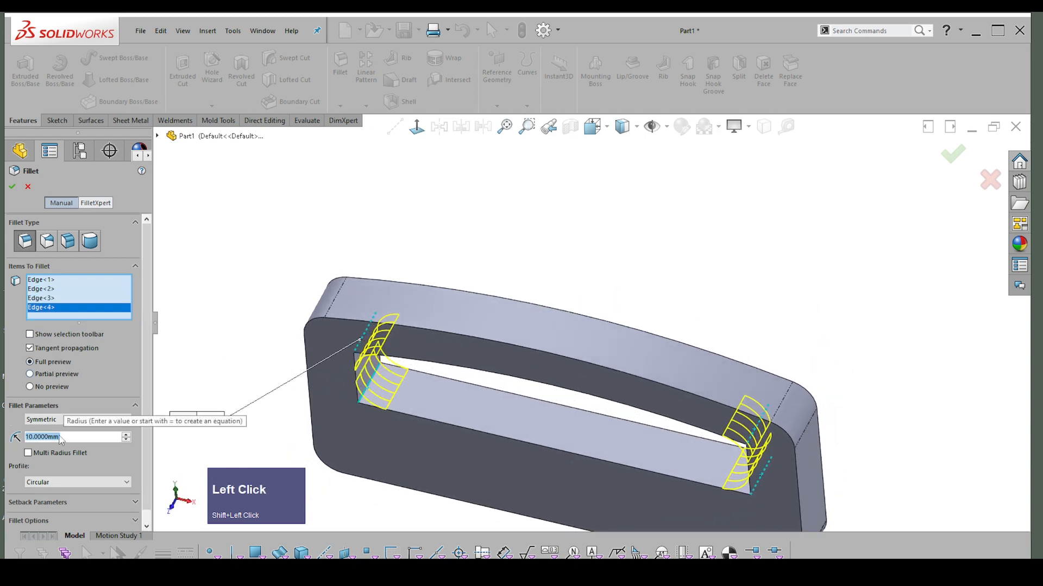
type("5")
key("Return")
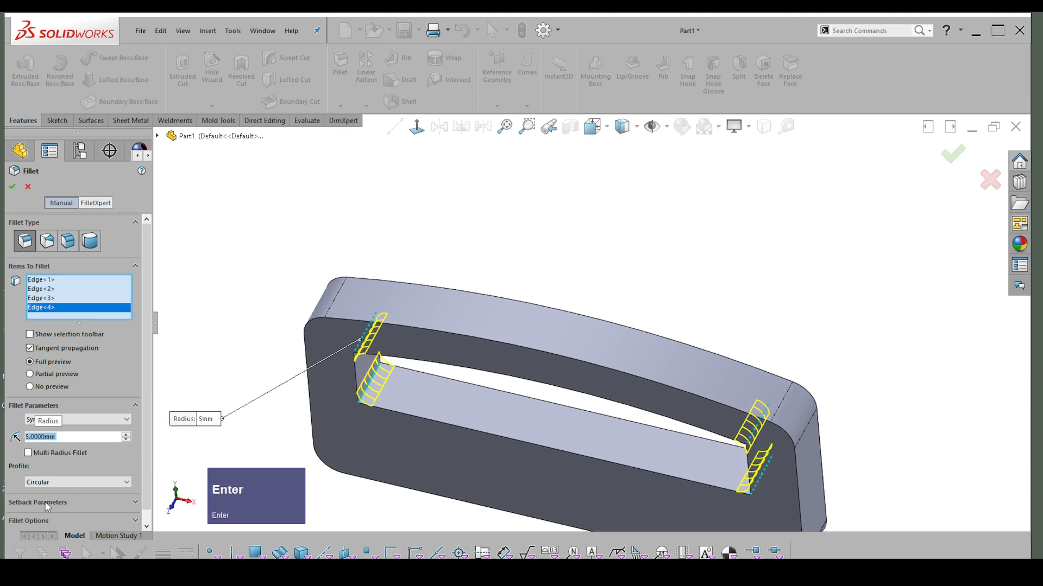
left_click(12, 186)
- Try to apply a 3-degree neutral plane draft using the block's large flat face as the neutral plane, without choosing faces
middle_click_drag(746, 351, 705, 245)
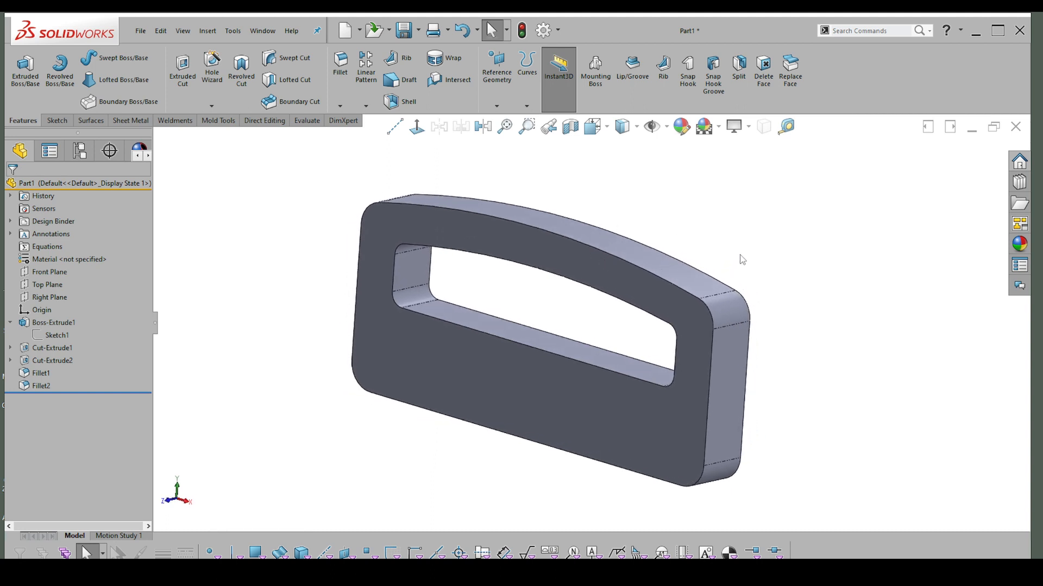
middle_click_drag(742, 260, 707, 313)
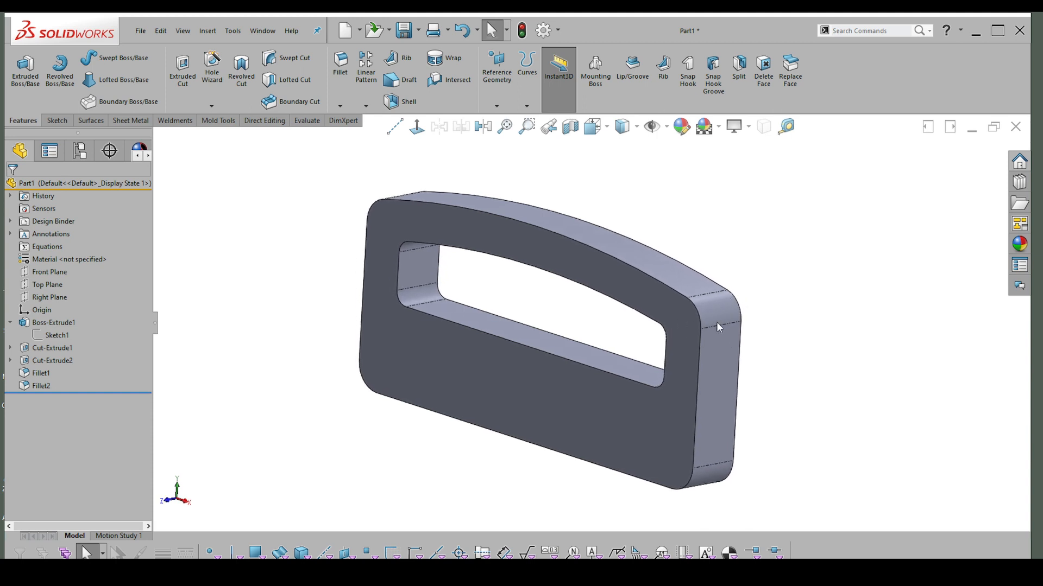
middle_click_drag(744, 242, 736, 230)
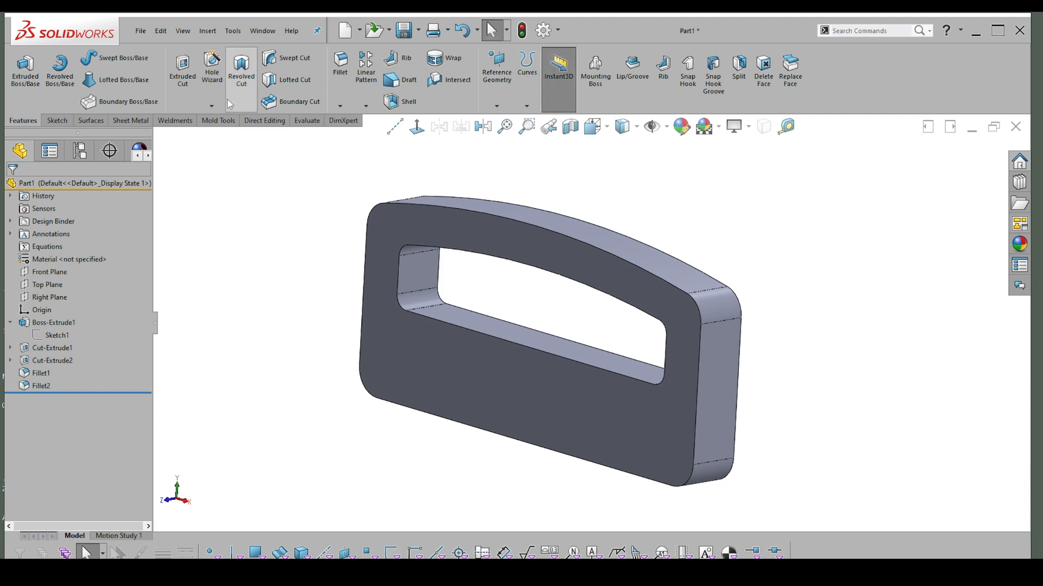
left_click(401, 81)
middle_click_drag(747, 235, 516, 253)
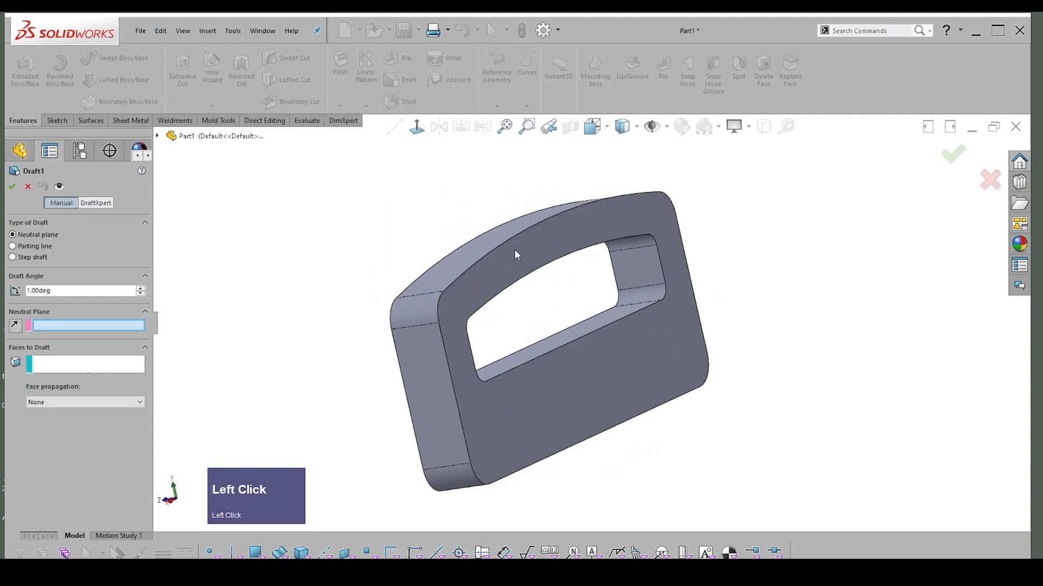
left_click(517, 252)
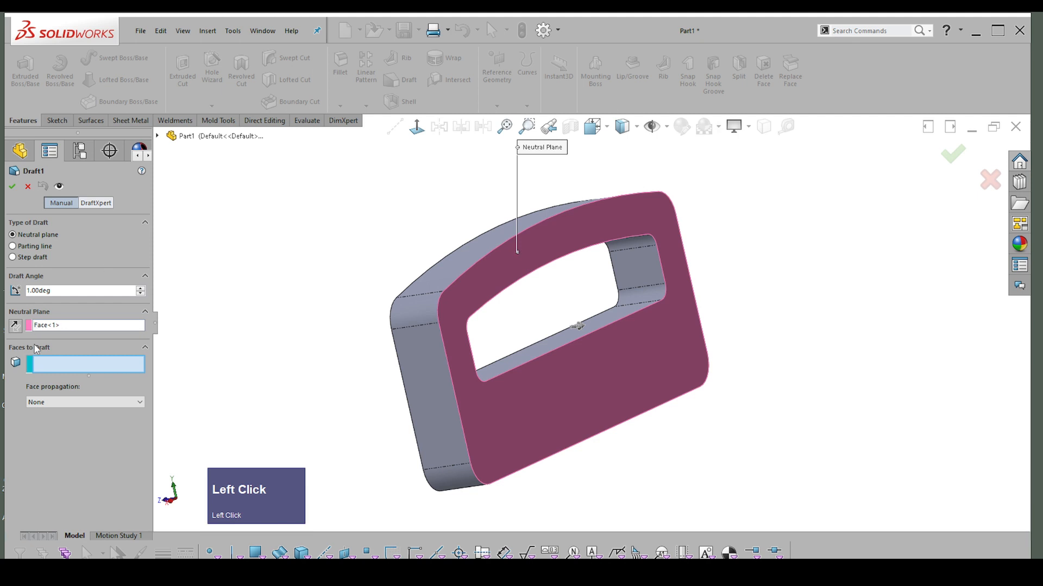
left_click(34, 291)
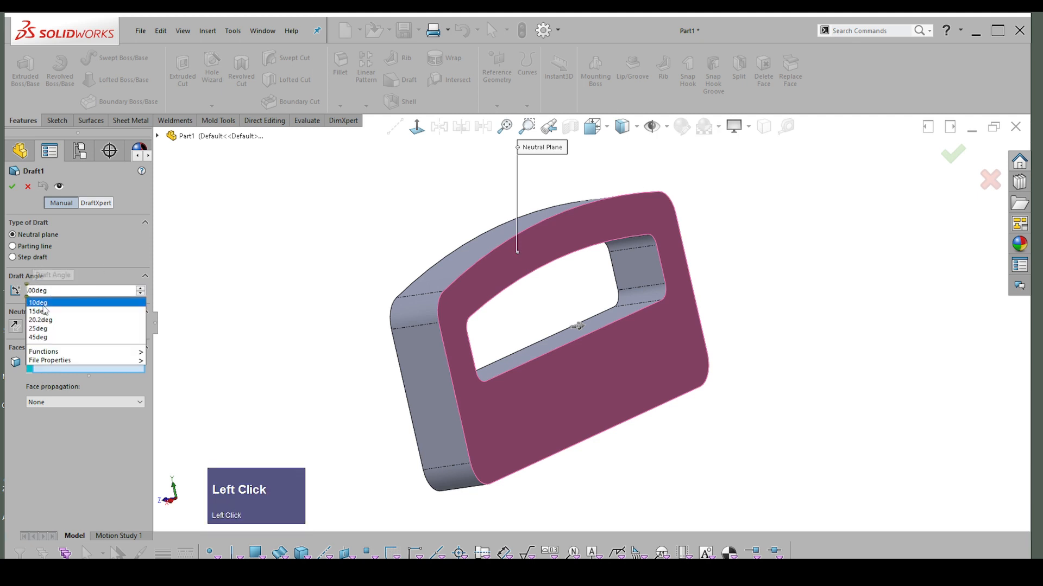
type("3")
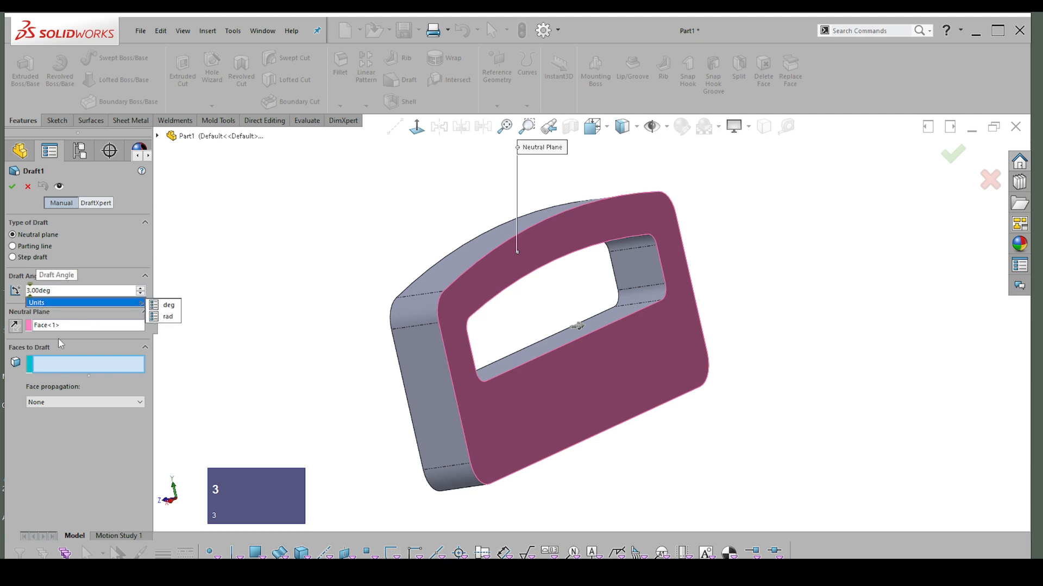
left_click(49, 321)
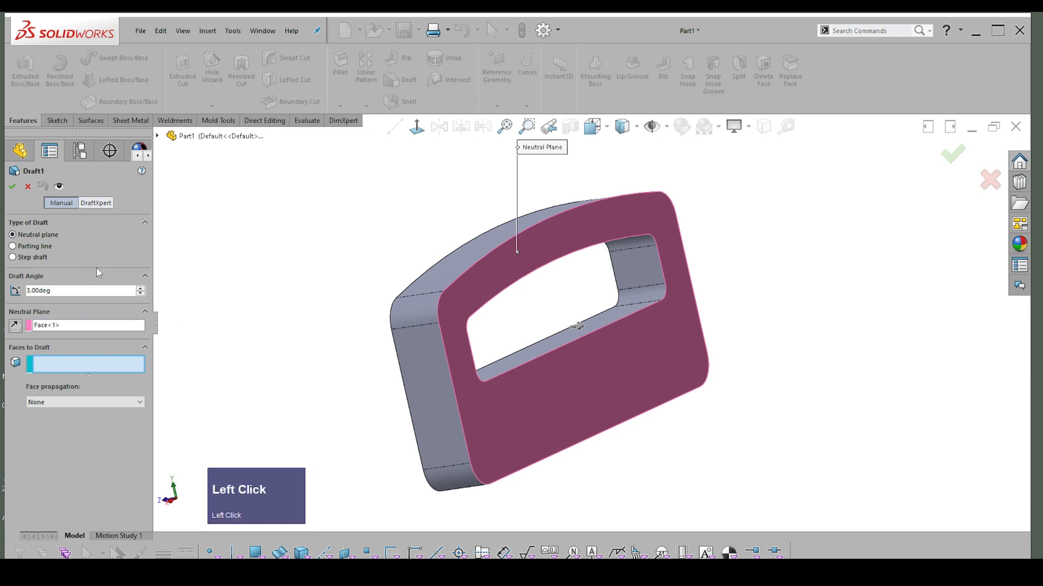
left_click(12, 186)
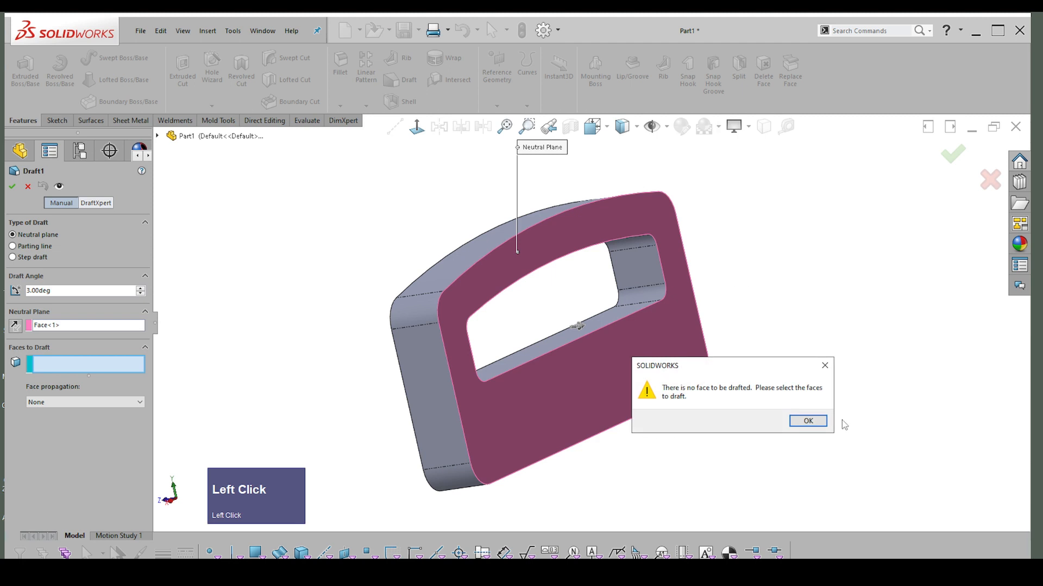
left_click(660, 416)
left_click(808, 421)
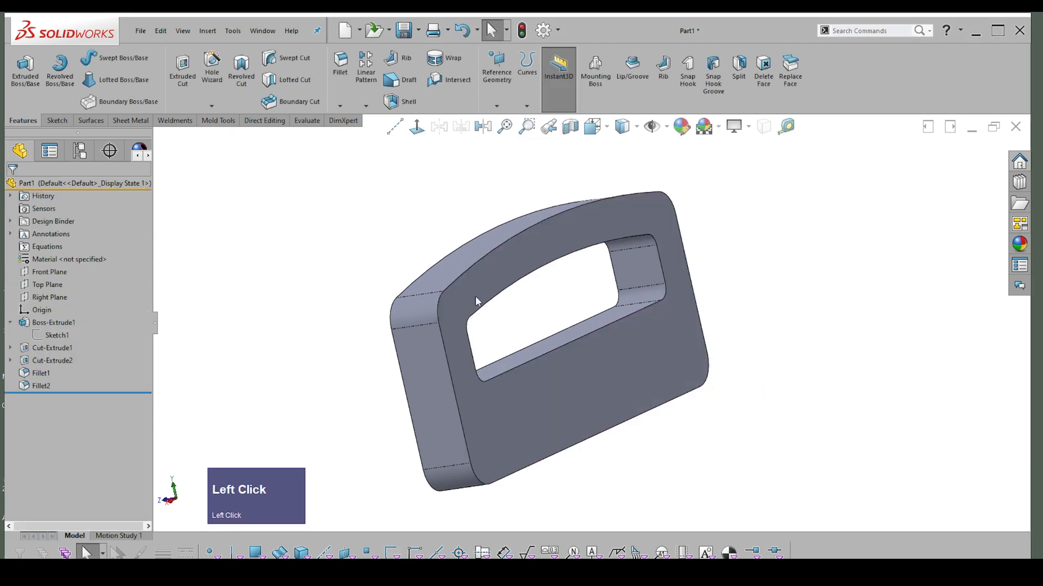
- Apply the neutral plane draft from the same large flat face with face propagation set to All Faces
left_click(494, 293)
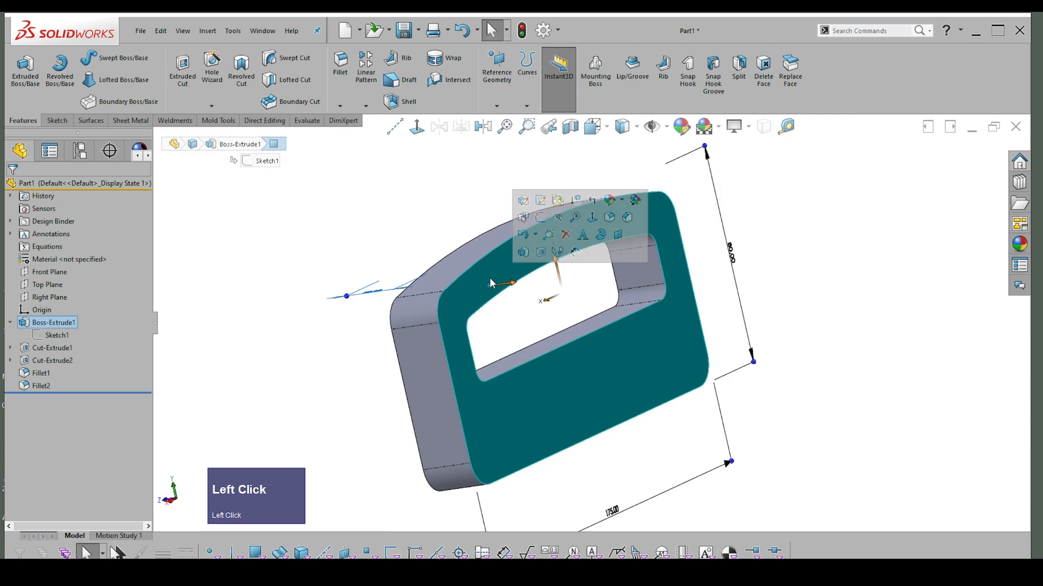
left_click(399, 80)
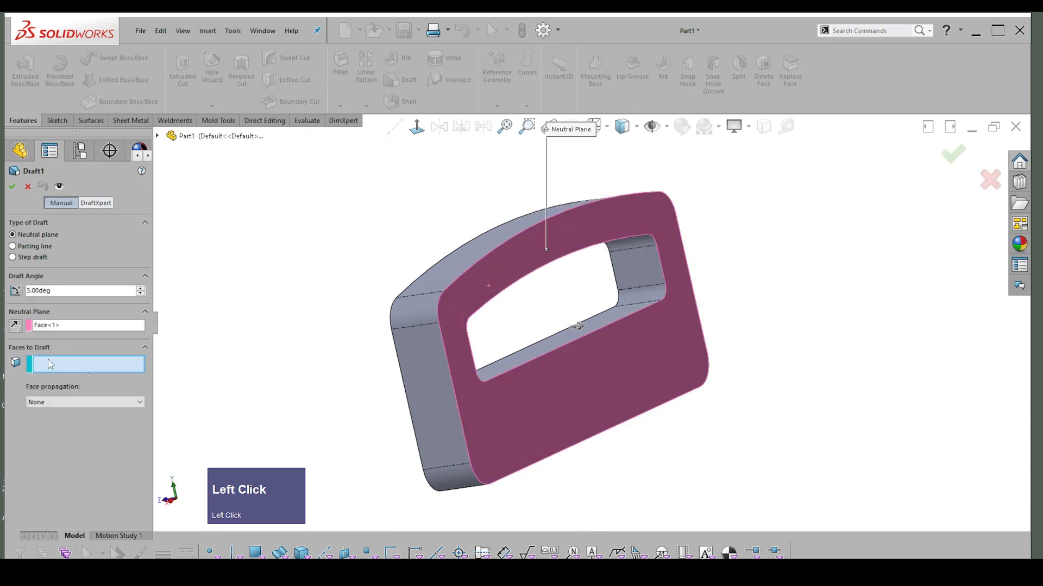
left_click(52, 403)
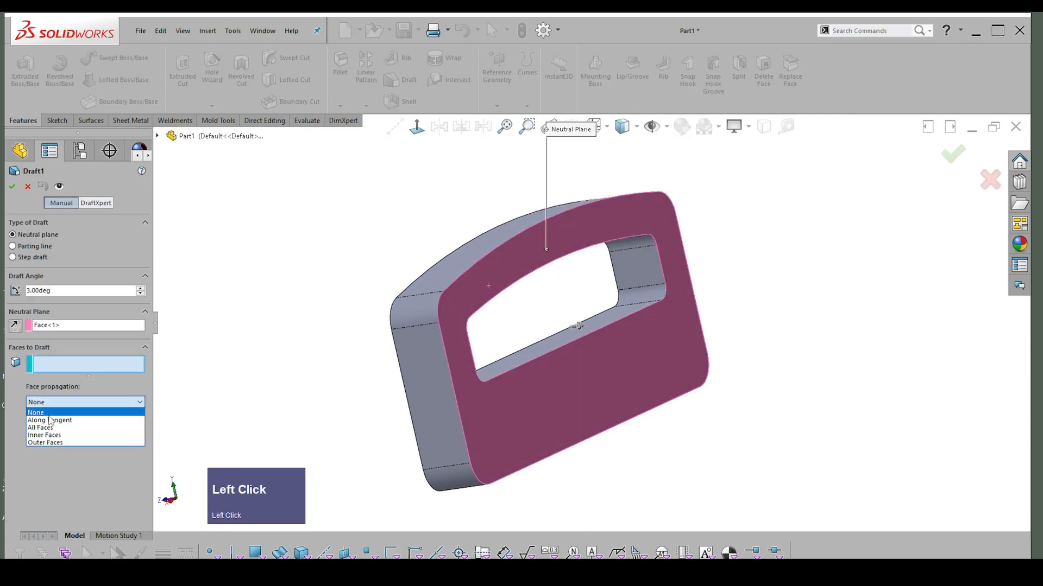
left_click(43, 428)
middle_click_drag(437, 265, 168, 230)
middle_click_drag(364, 172, 306, 215)
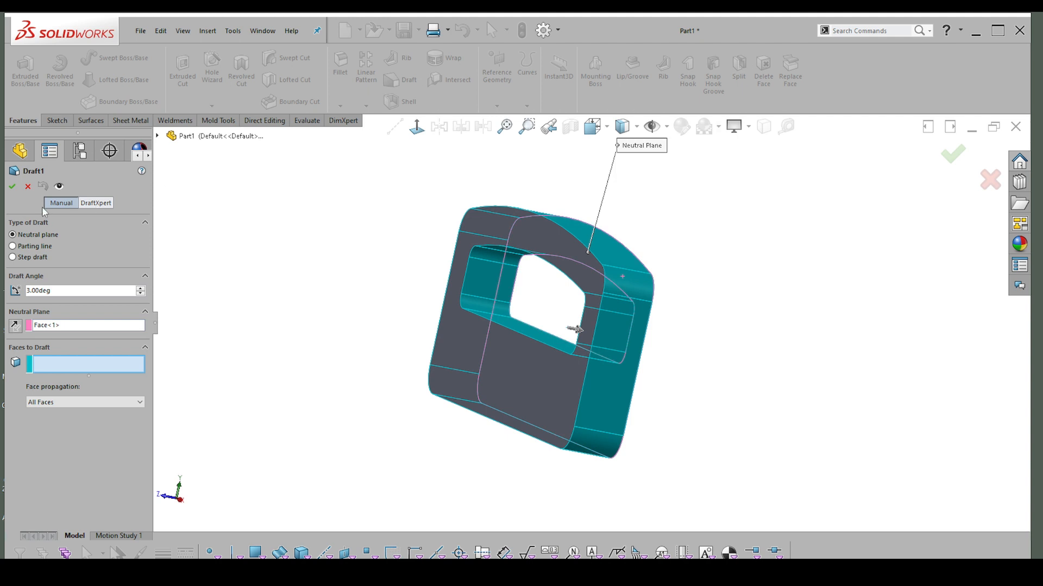
left_click(13, 188)
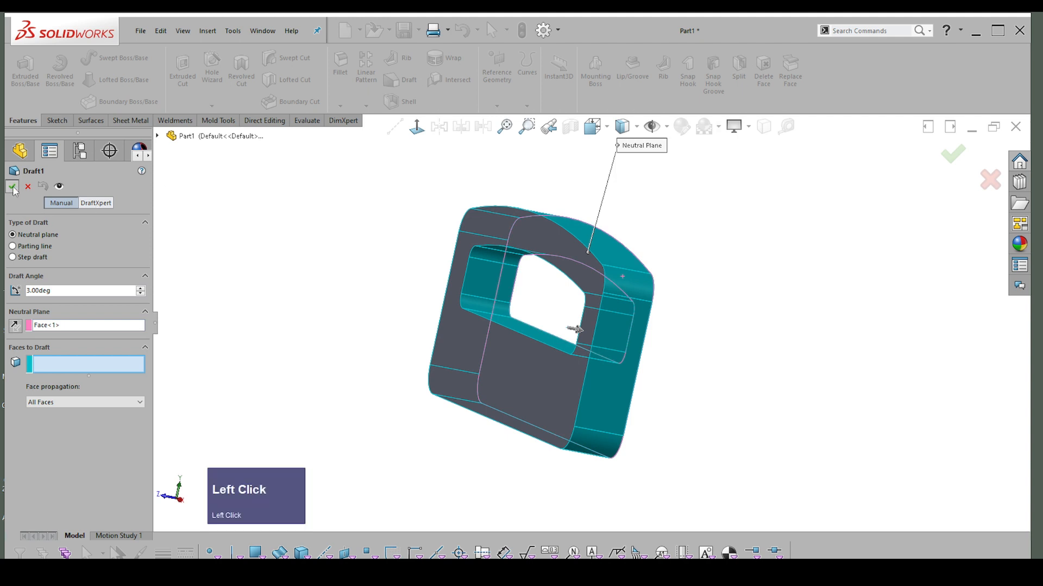
- Edit the draft and reverse its pull direction so it points into the block
middle_click_drag(752, 302, 571, 273)
left_click(55, 398)
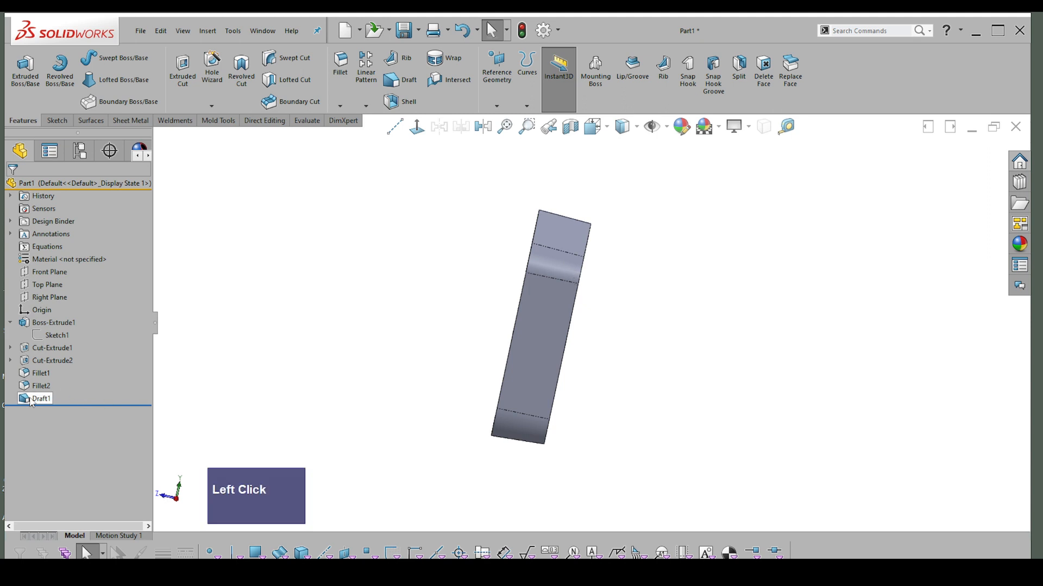
left_click(41, 357)
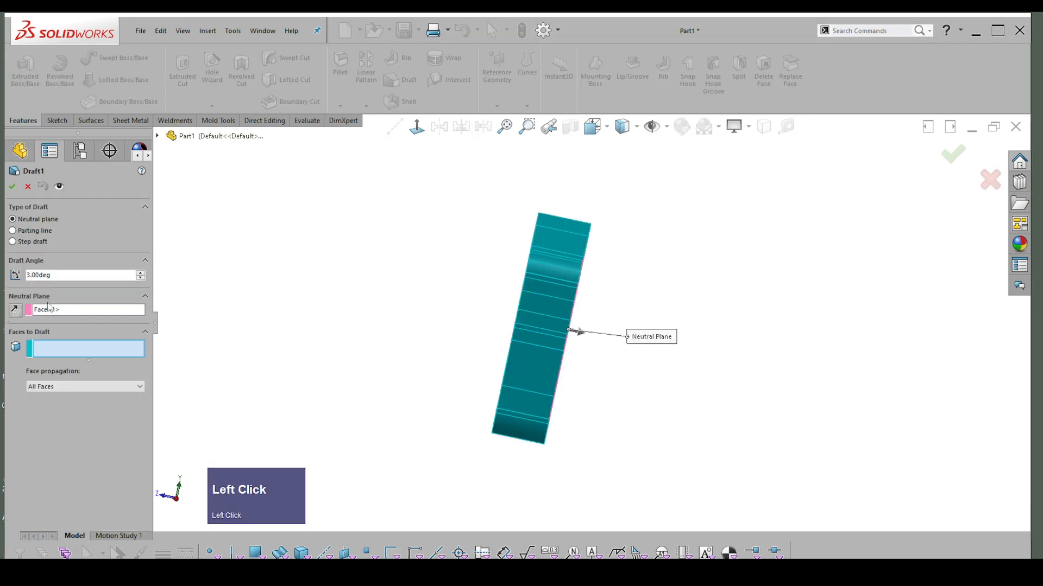
left_click(16, 310)
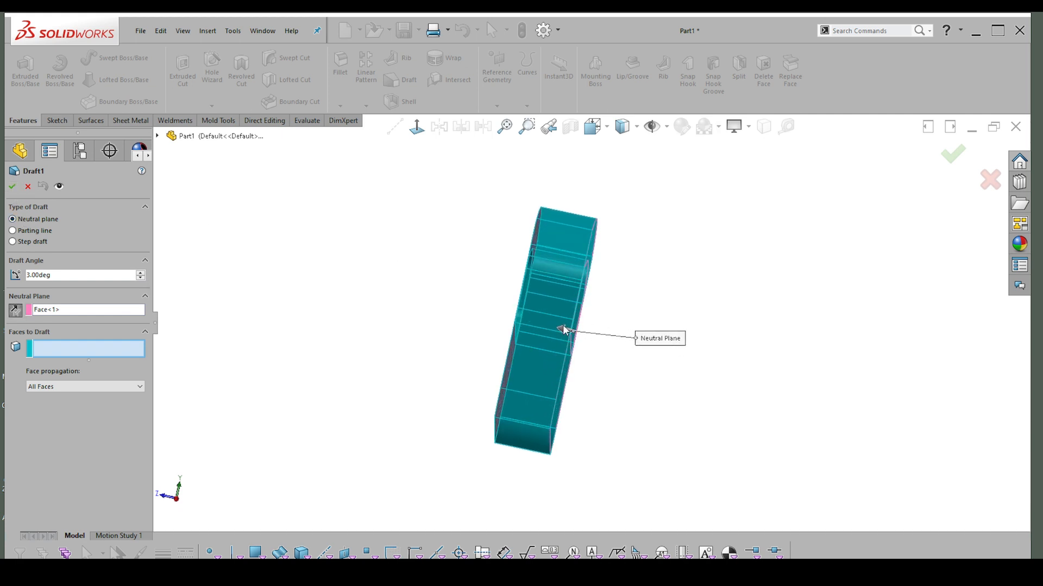
middle_click_drag(566, 331, 556, 331)
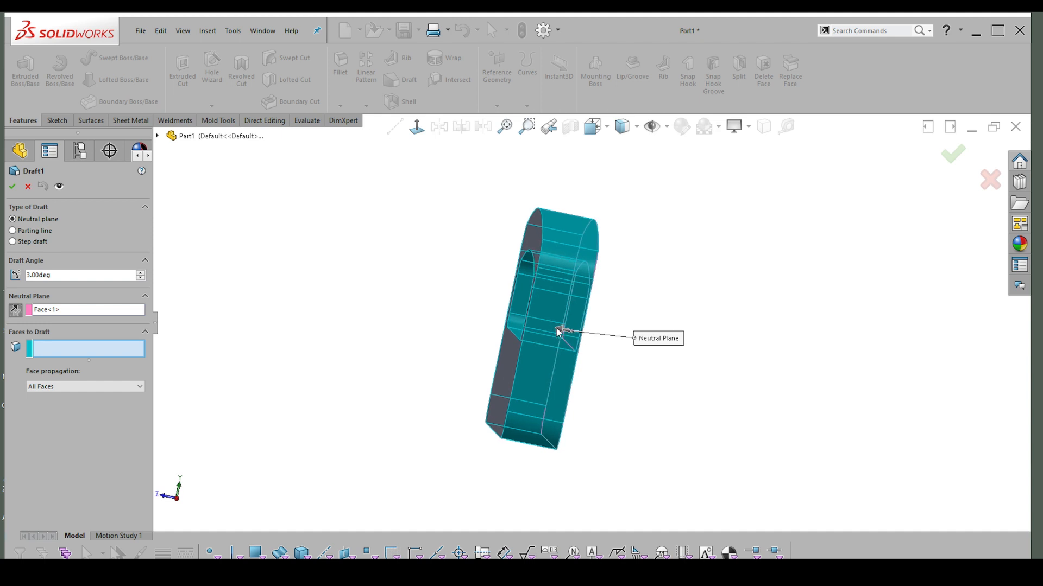
left_click(572, 334)
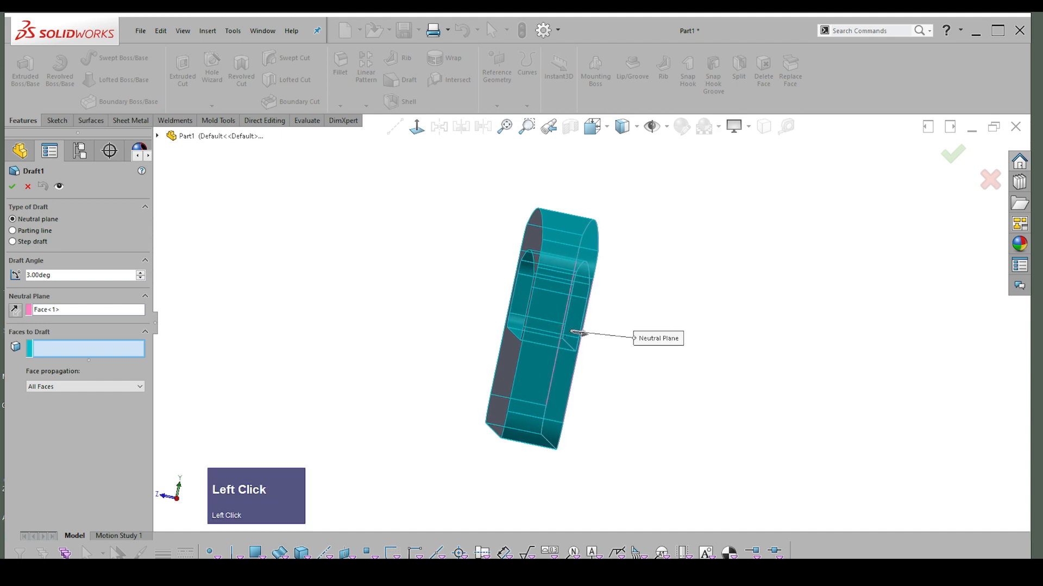
middle_click_drag(591, 343, 543, 333)
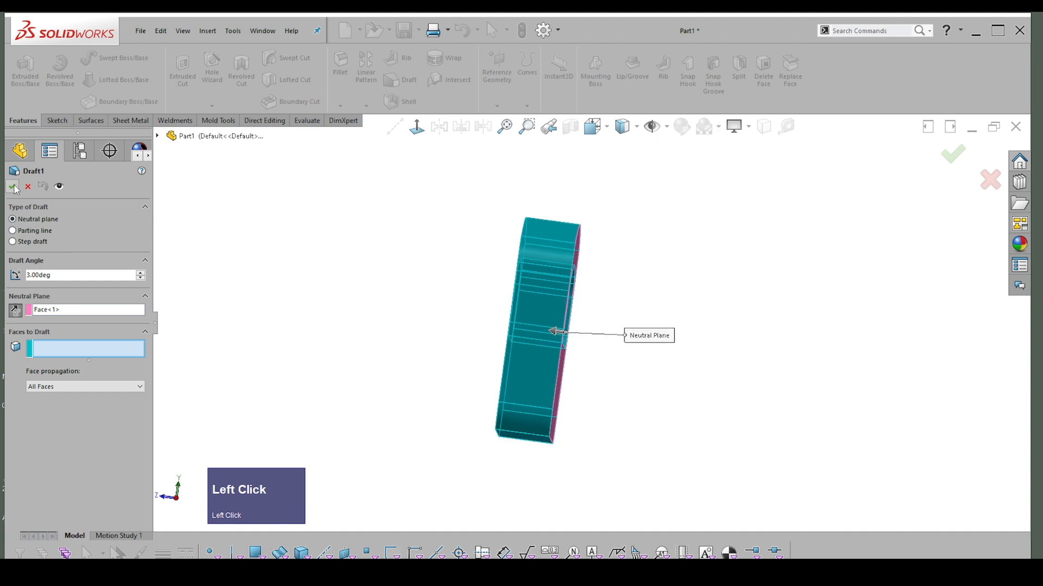
- Reorder the features so that Draft1 comes directly after Cut-Extrude2 and before Fillet1
middle_click_drag(508, 190, 582, 228)
middle_click_drag(679, 262, 526, 389)
left_click(555, 390)
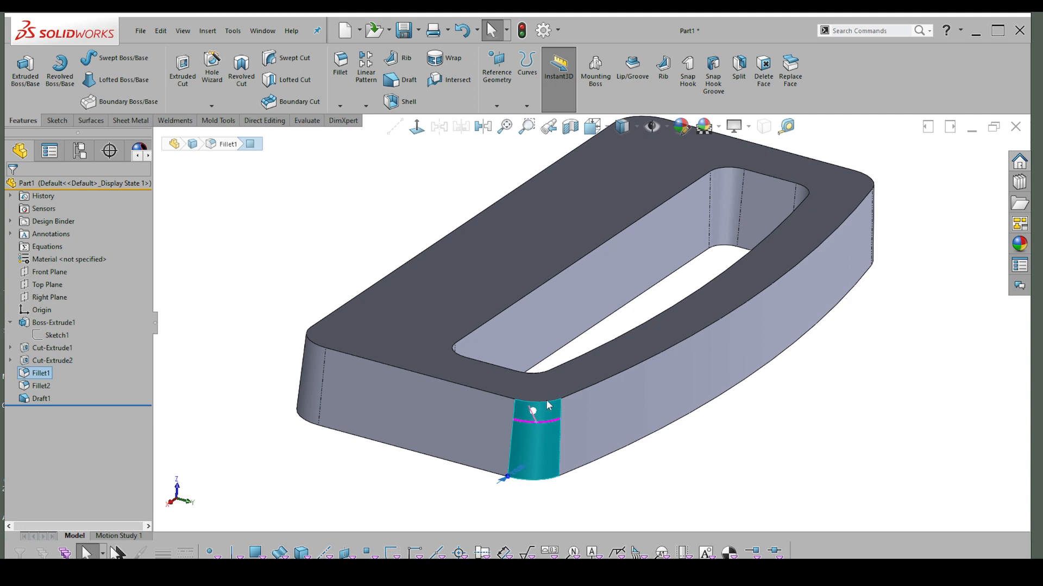
left_click(766, 450)
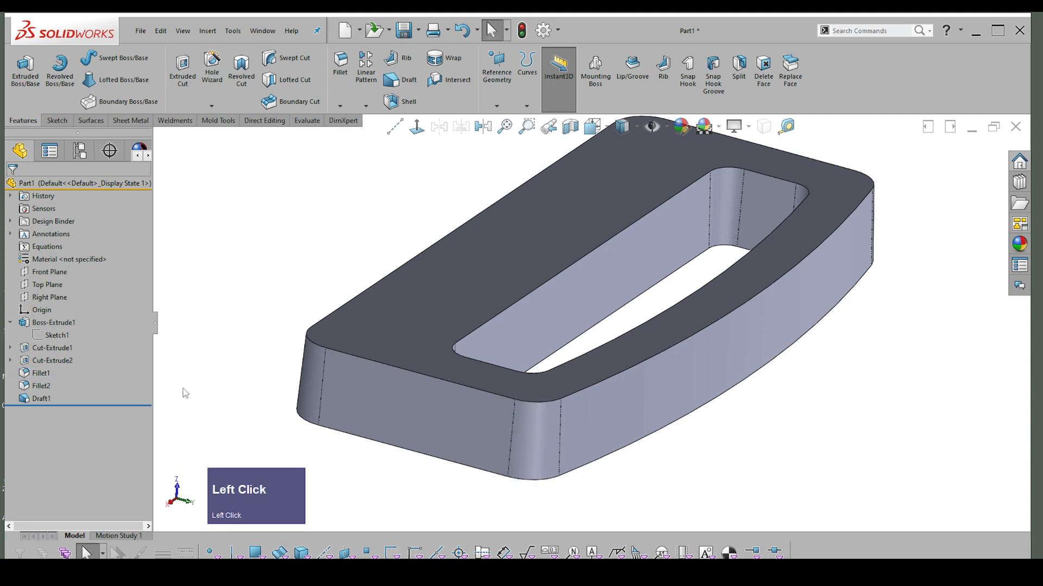
middle_click_drag(447, 357, 446, 348)
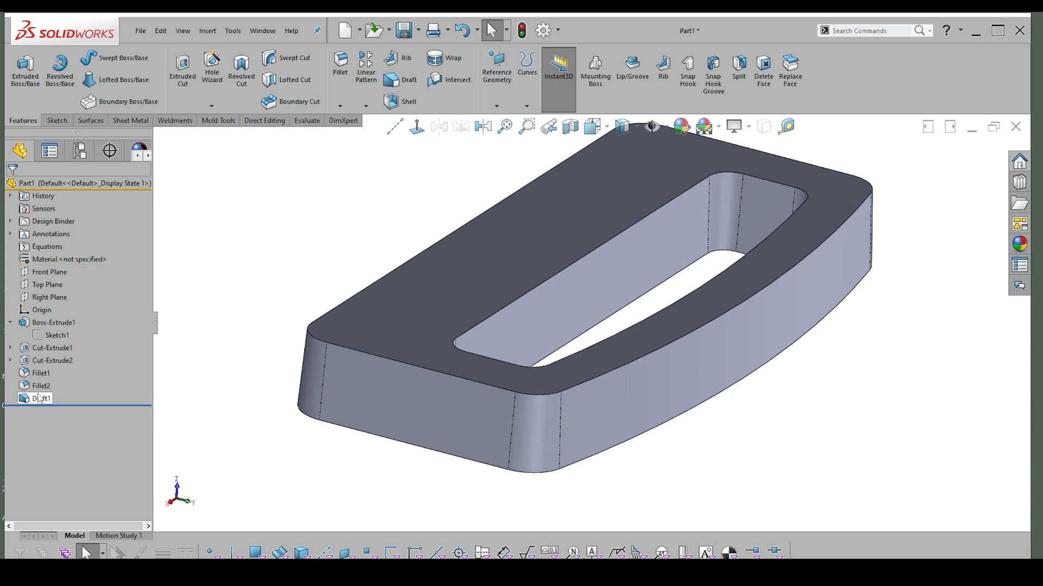
mouse_move(38, 398)
left_click(25, 407)
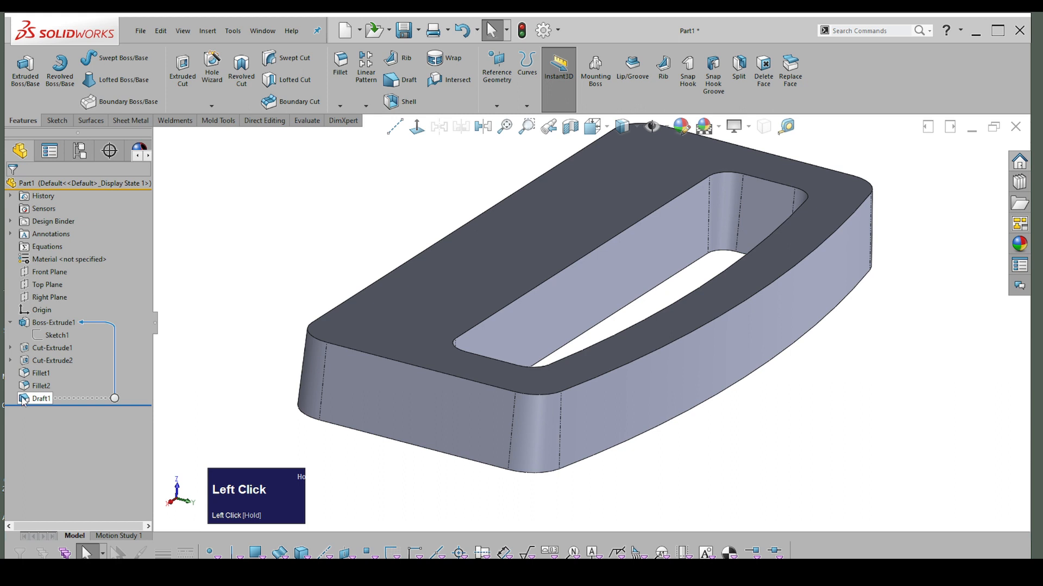
mouse_move(22, 401)
left_mouse_down()
mouse_move(21, 310)
mouse_move(24, 366)
left_mouse_up()
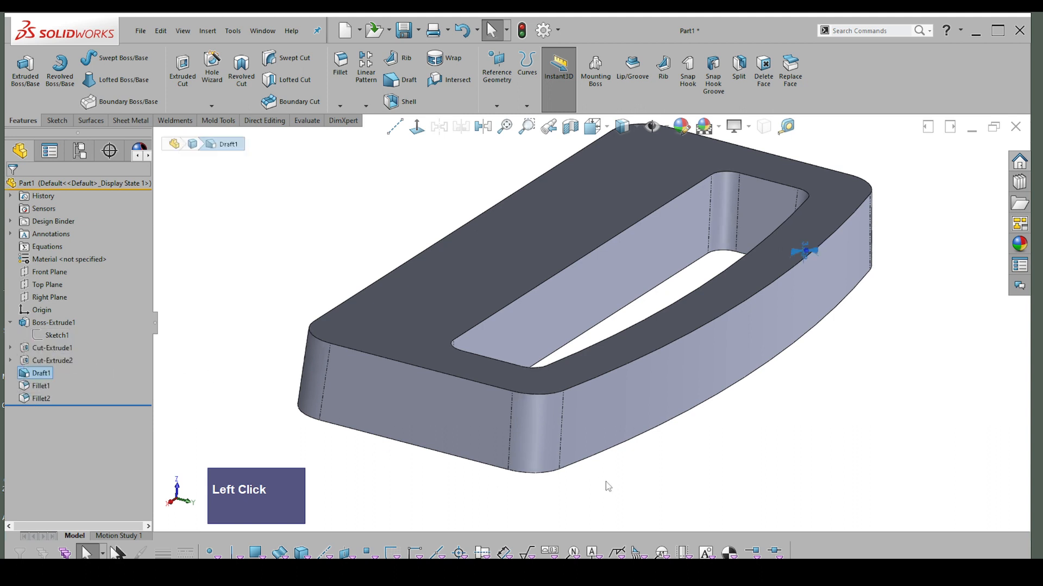
- Examine the front corner fillet's face and its upper and lower edges on the drafted block
left_click(541, 424)
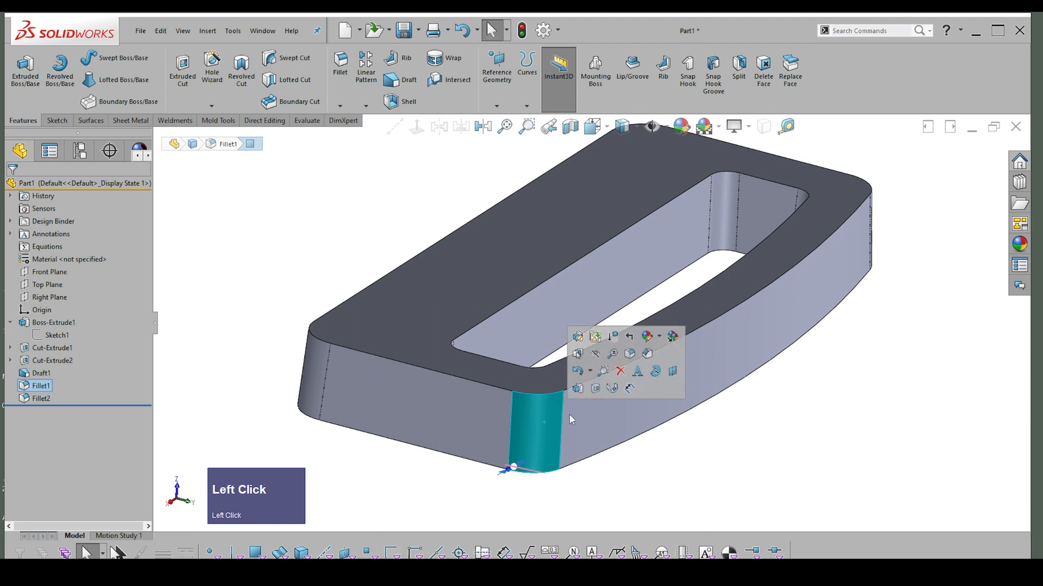
key("Escape")
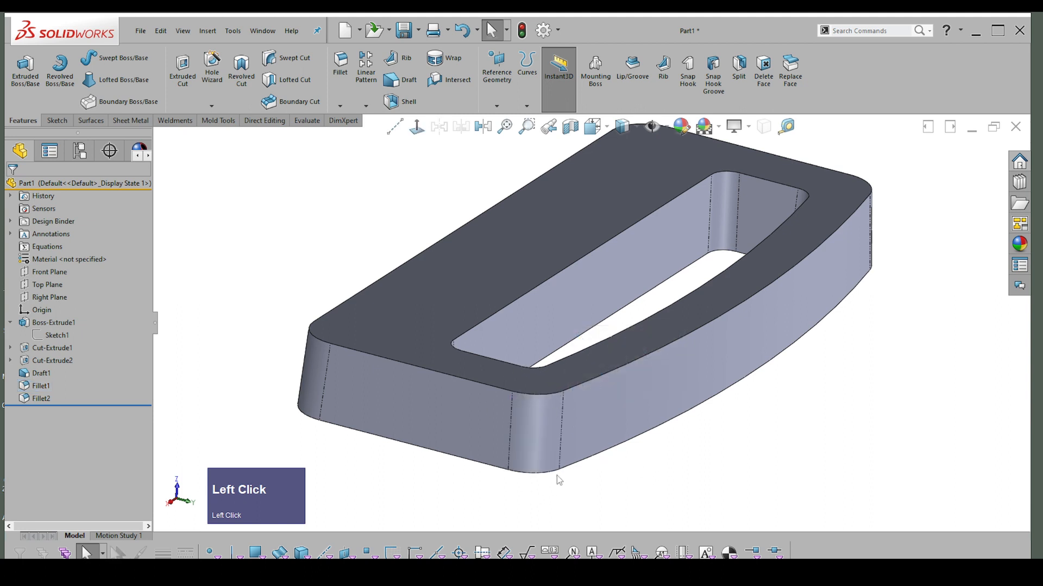
middle_click_drag(524, 380, 702, 318)
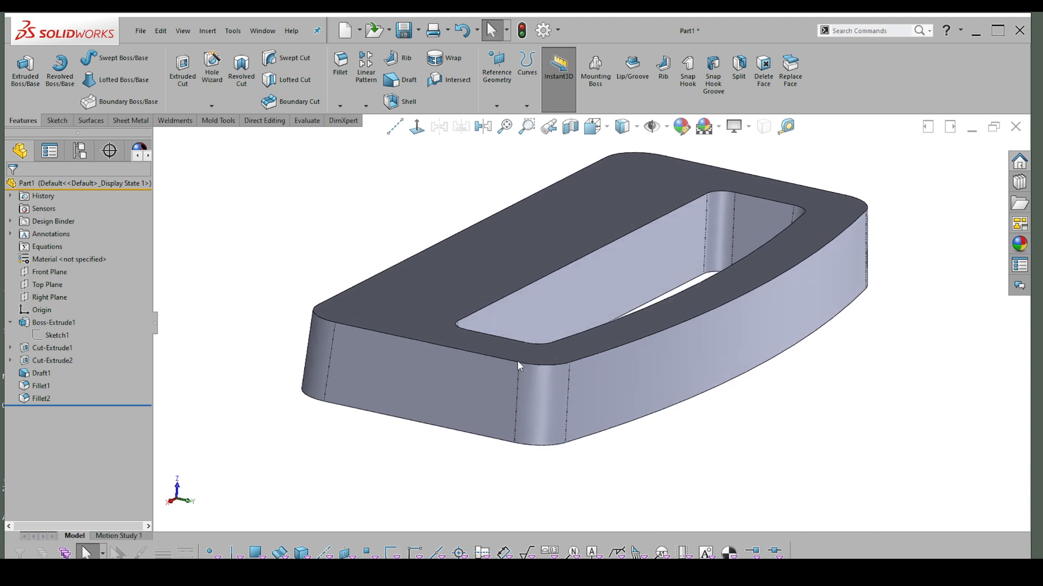
left_click(553, 362)
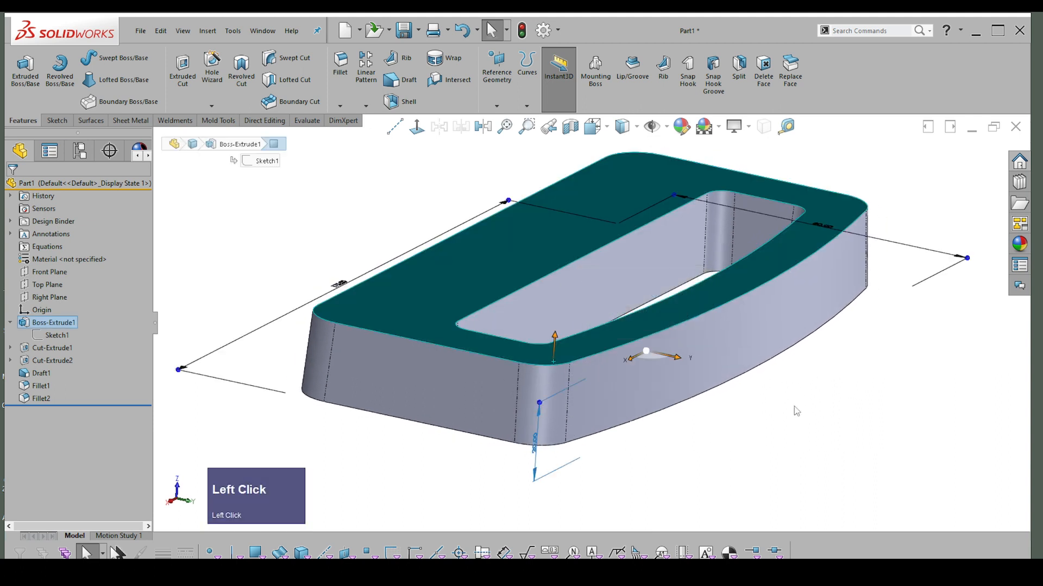
left_click(794, 407)
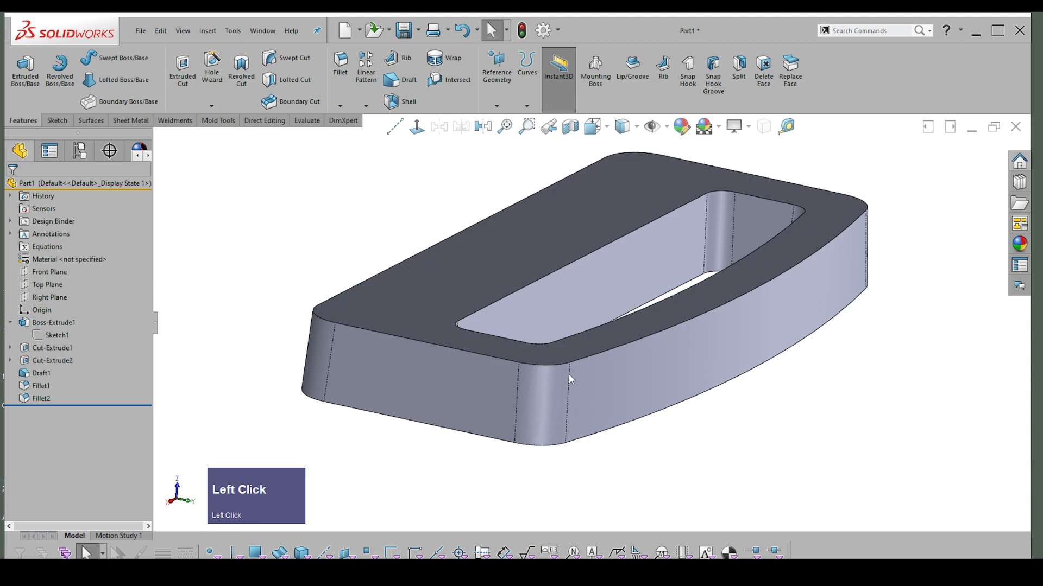
left_click(542, 366, "ctrl+shift")
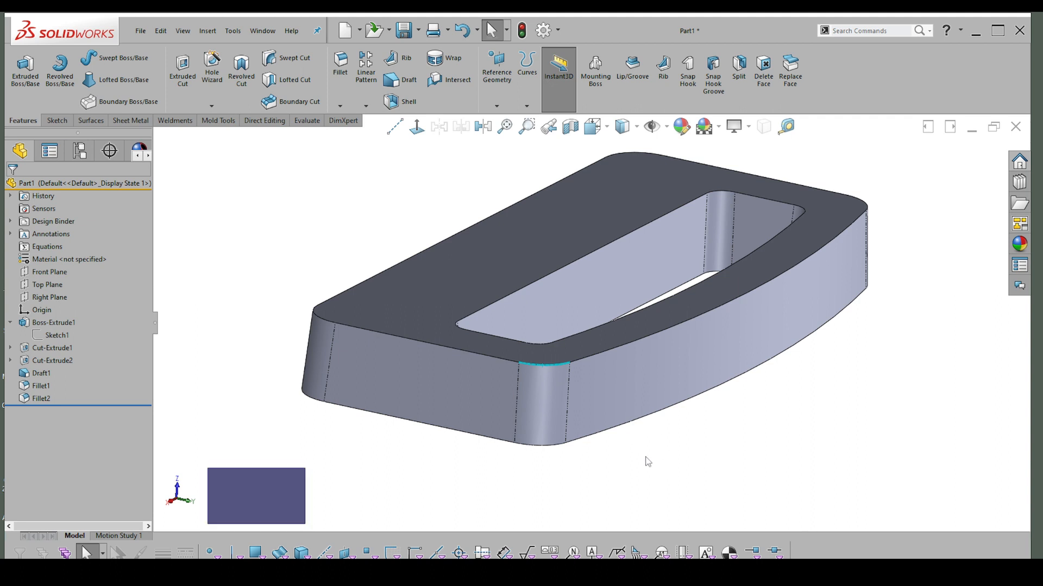
left_click(546, 448)
left_click(546, 448, "ctrl+shift")
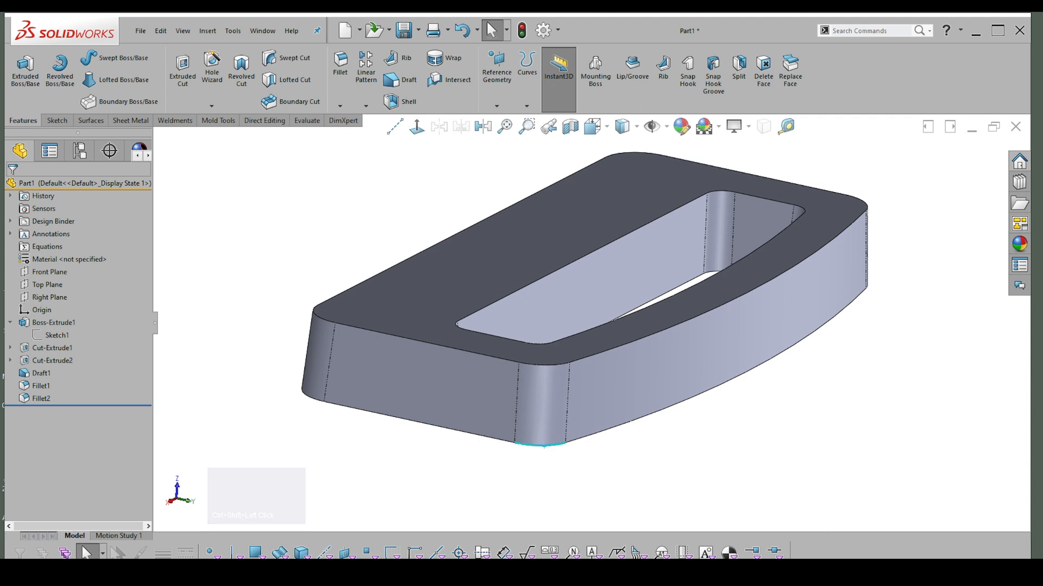
left_click(791, 482)
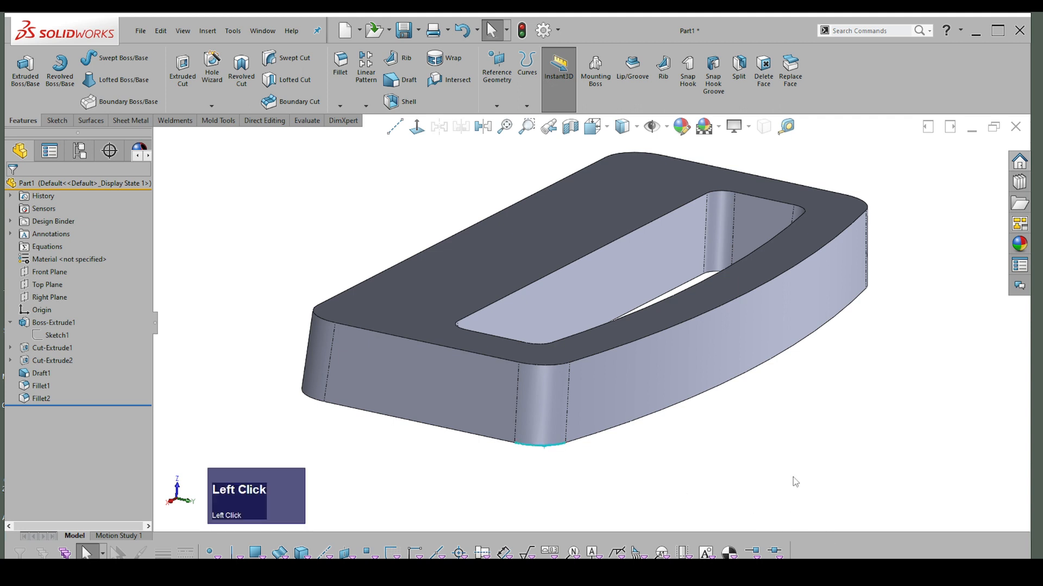
- Measure the lower arc edge of the front corner fillet
left_click(785, 126)
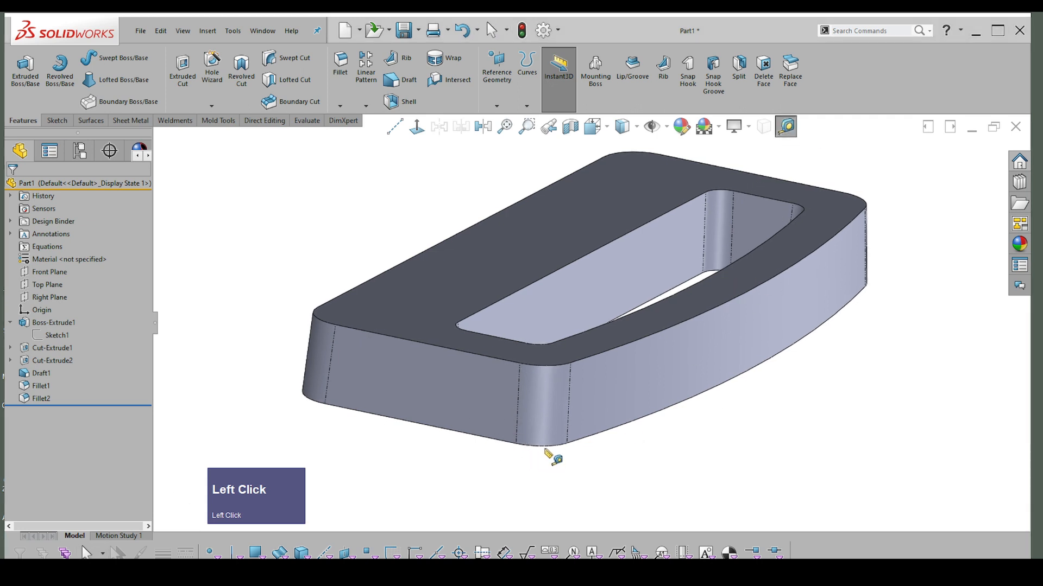
left_click(546, 447)
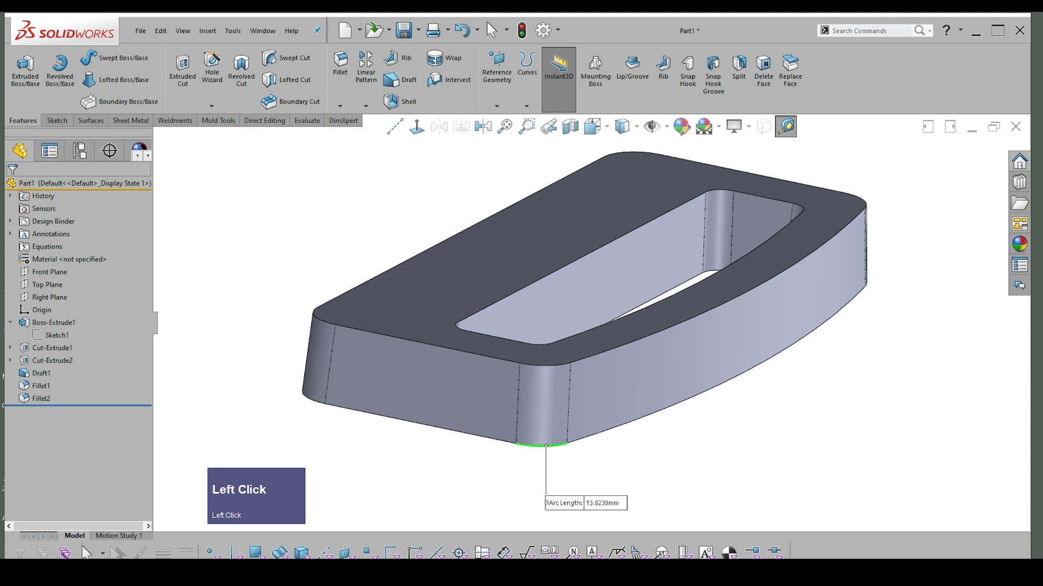
left_click_drag(934, 221, 285, 182)
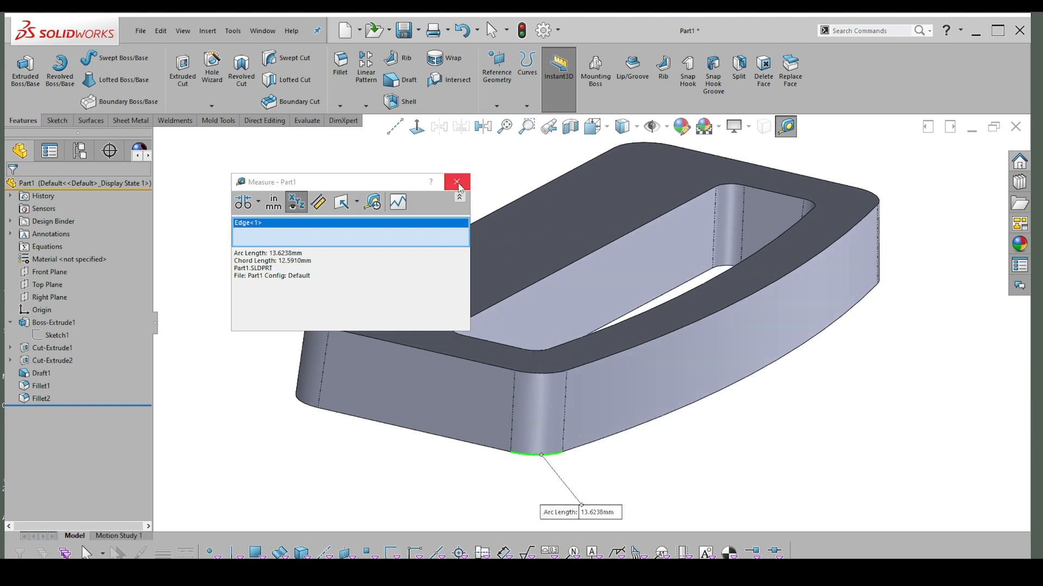
left_click(457, 182)
- Inspect the radius dimension of Fillet1 on a corner at the block's straight long side
middle_click_drag(652, 283, 823, 306)
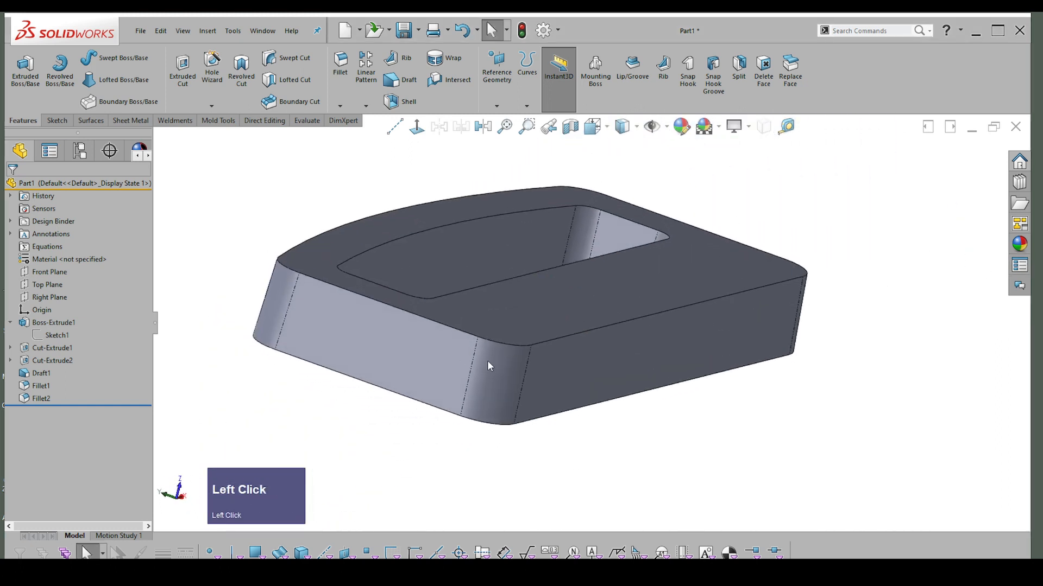
left_click(489, 362)
middle_click_drag(505, 376, 667, 261)
left_click_drag(669, 259, 814, 209)
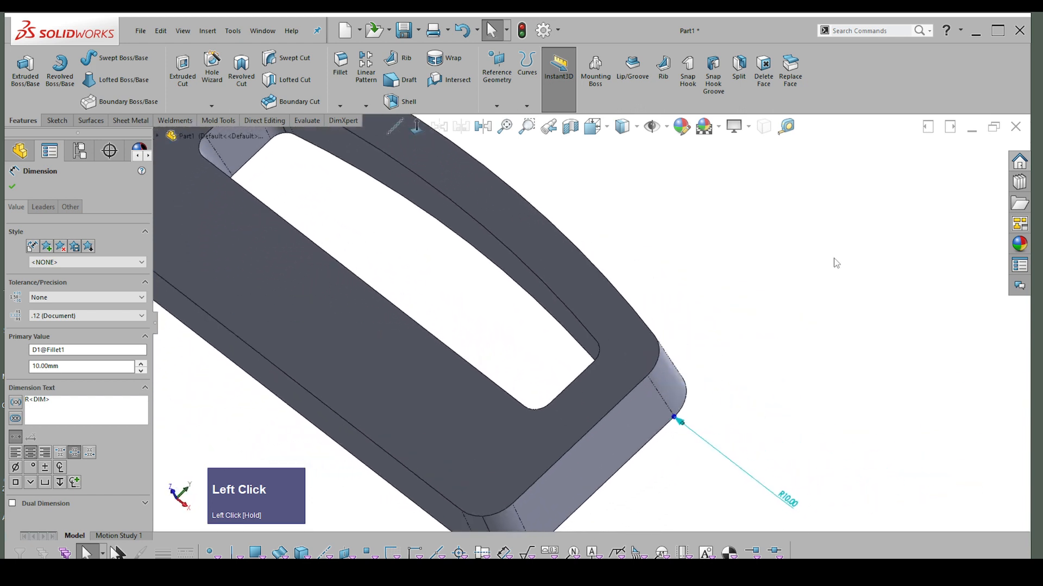
left_click(836, 263)
- Measure the fillet's larger arc edge at the arched-side corner and review the measurement's arc options and unit settings
left_click(571, 479, "ctrl+shift")
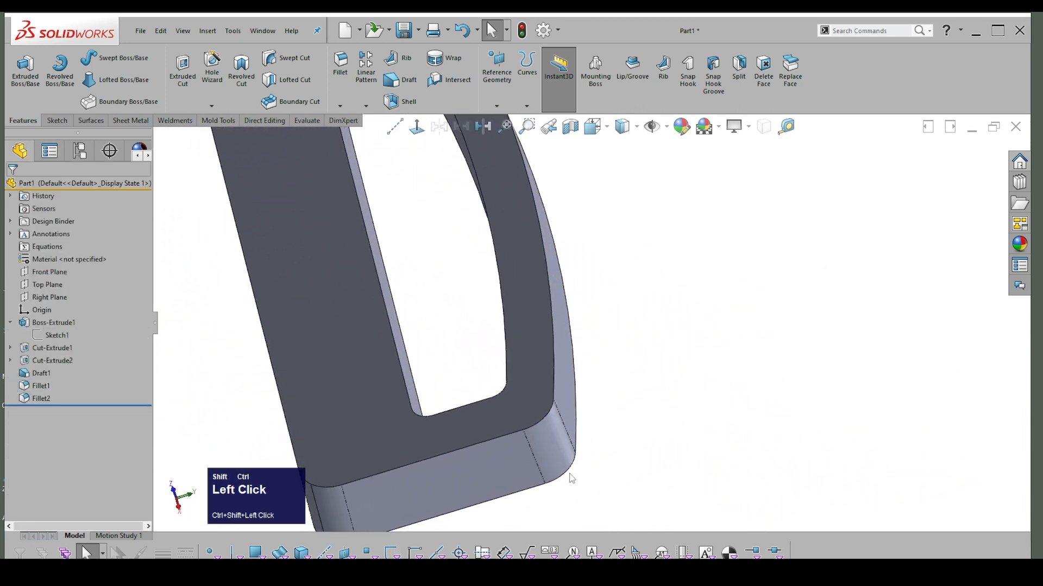
left_click(566, 474)
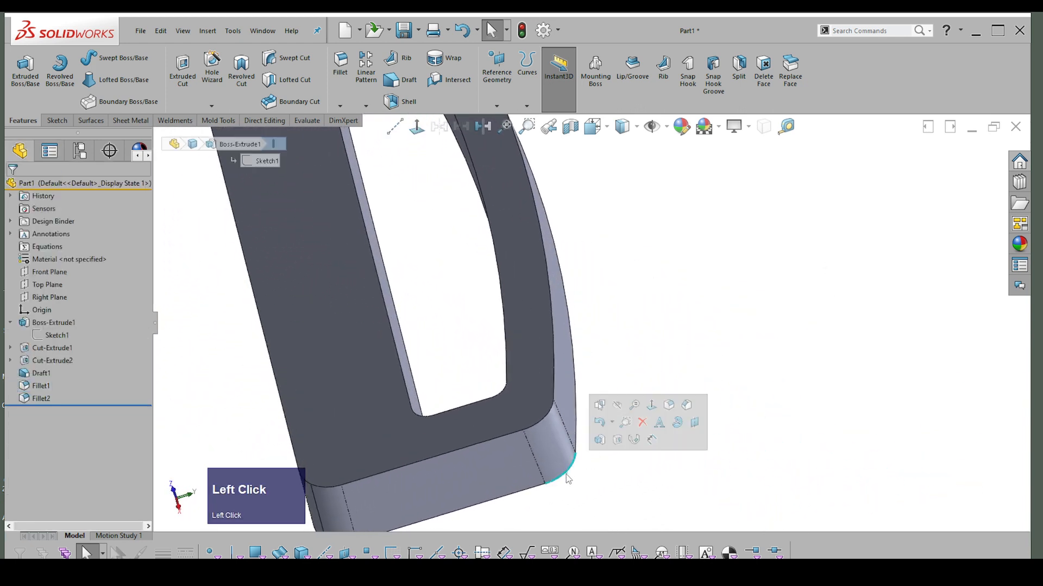
left_click(786, 126)
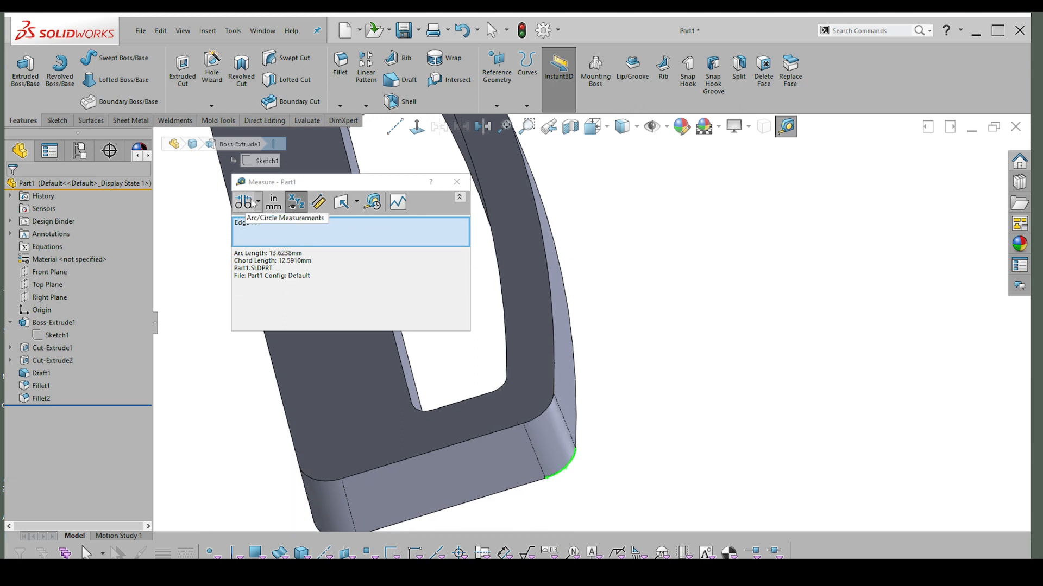
left_click(258, 204)
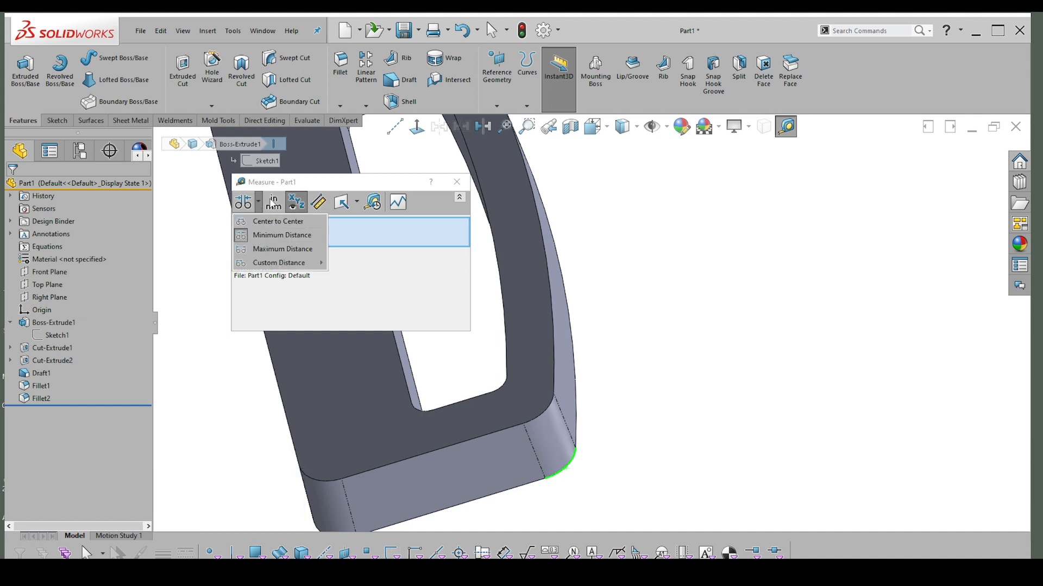
left_click(321, 204)
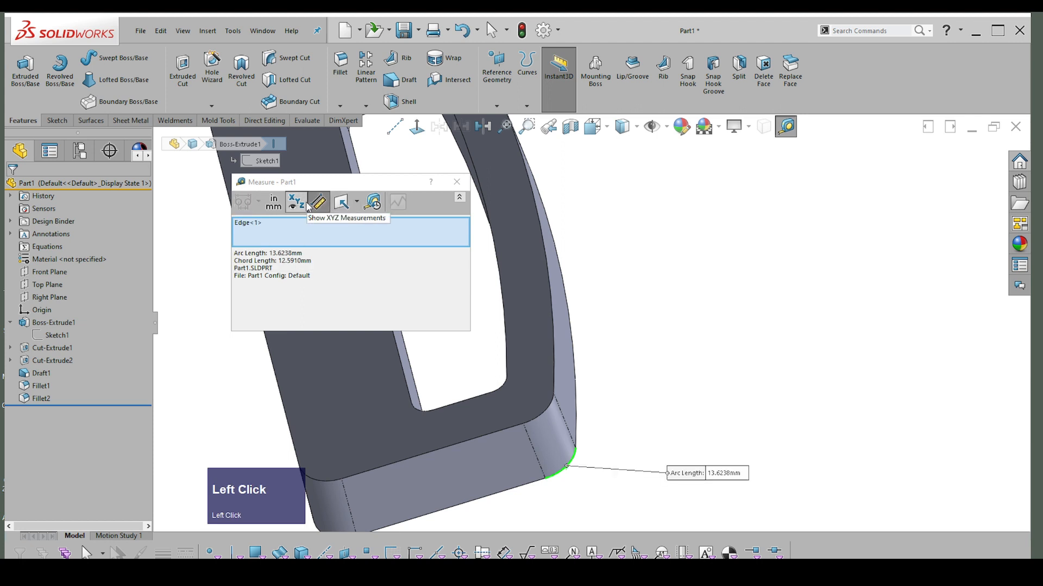
left_click(276, 204)
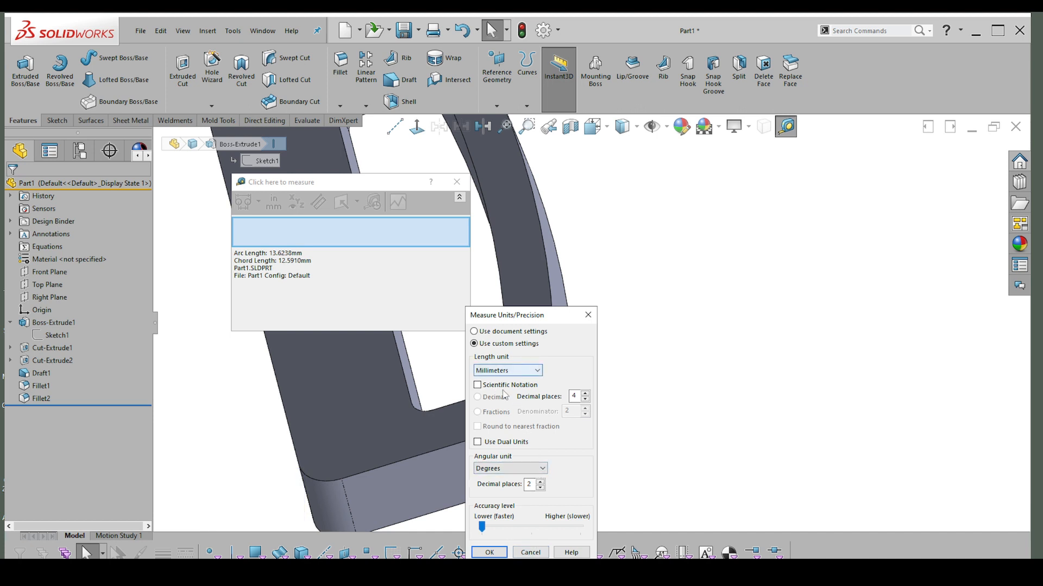
left_click(524, 553)
left_click(456, 182)
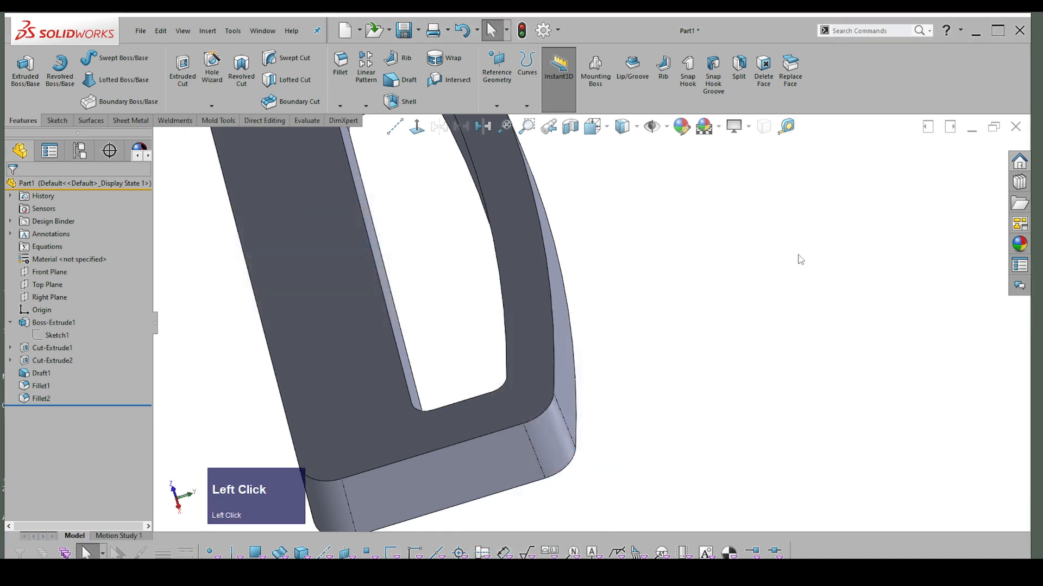
- Start a sketch on the block's large flat face and draw a roughly vertical construction line from the origin past the arched edge
middle_click_drag(796, 255, 666, 305)
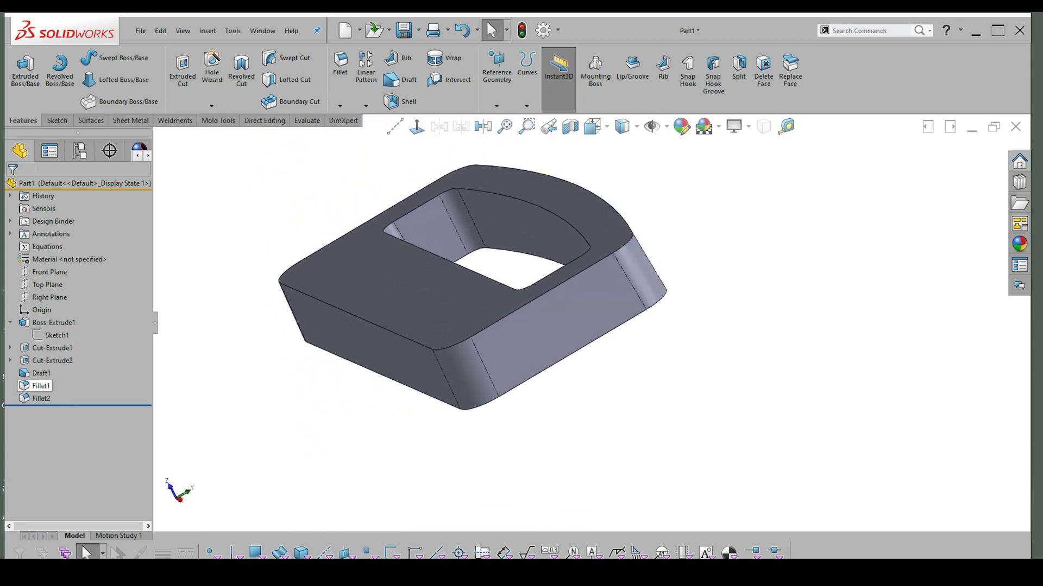
middle_click_drag(774, 353, 750, 362)
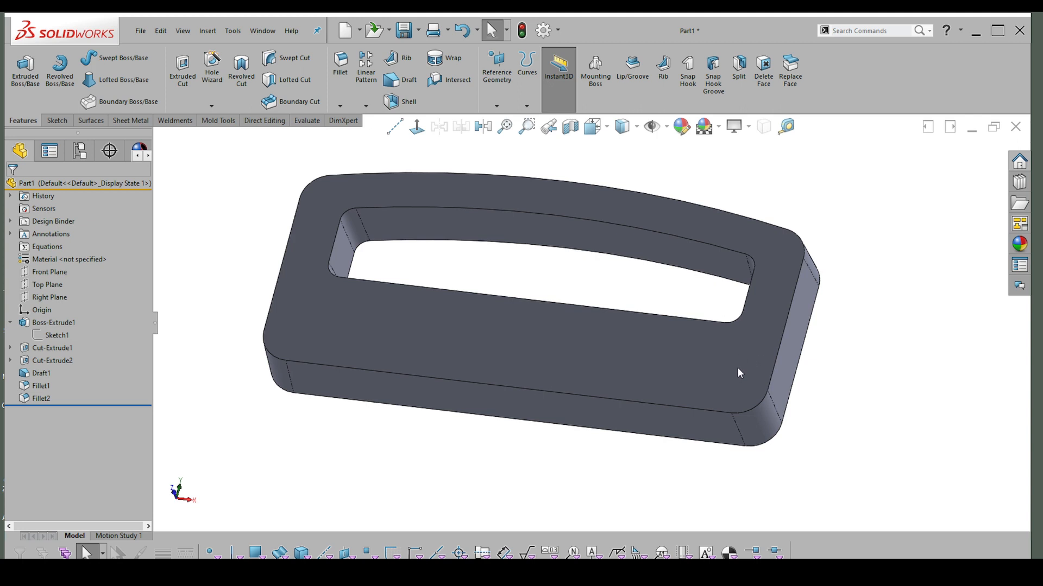
middle_click_drag(735, 362, 734, 374)
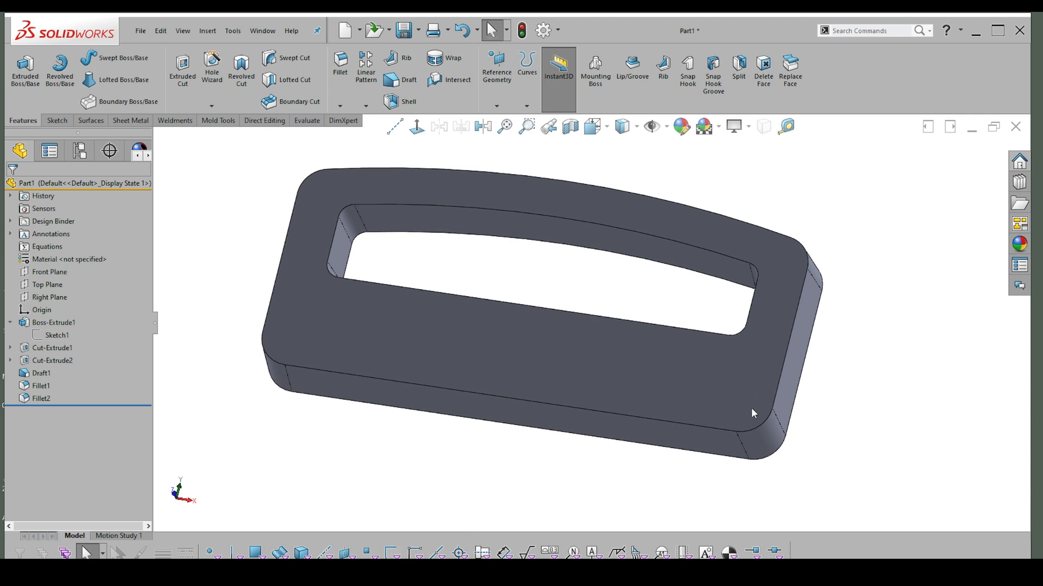
middle_click_drag(765, 390, 720, 378)
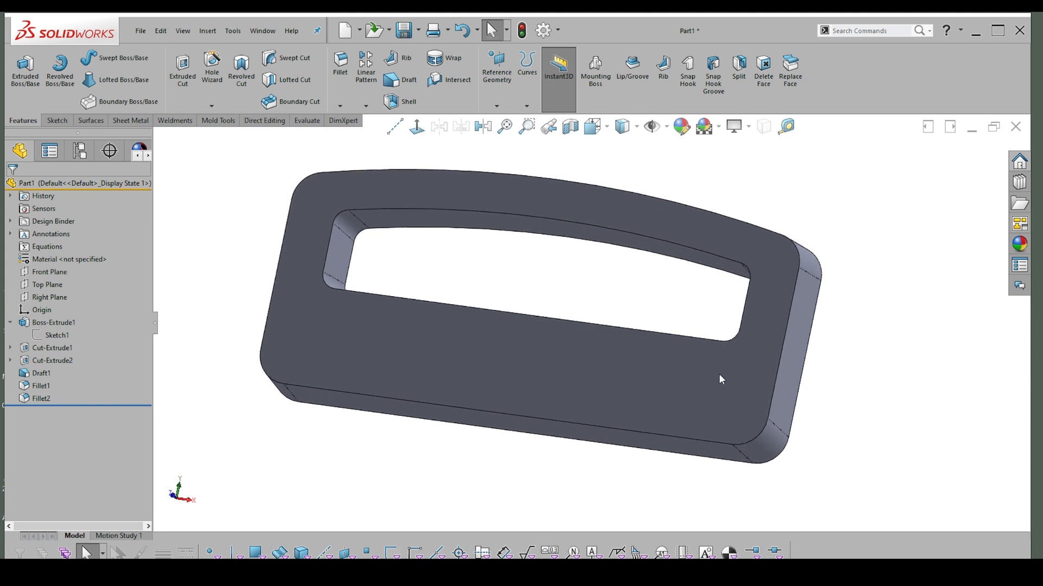
left_click(703, 416)
left_click(770, 333)
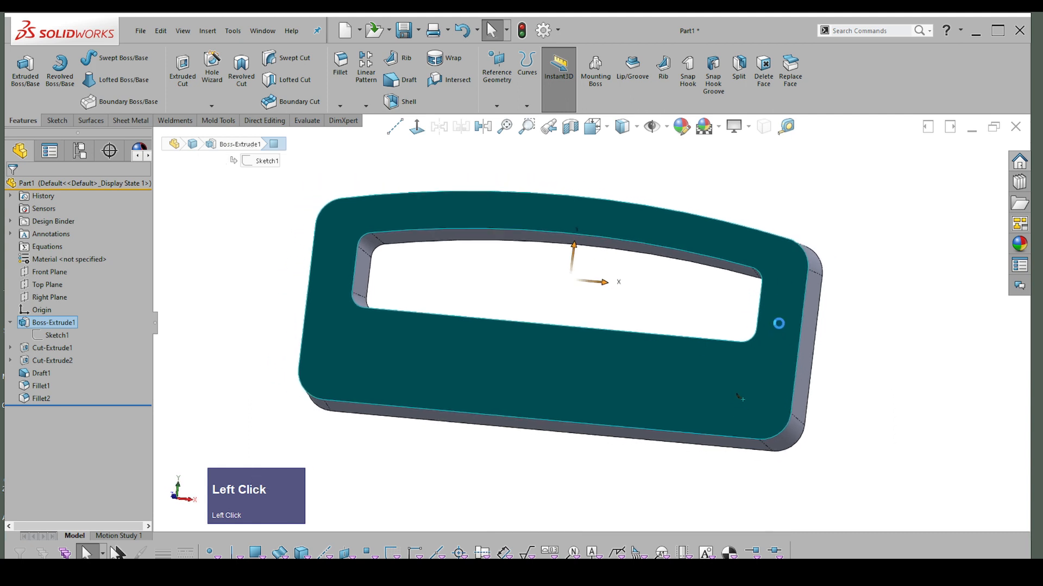
right_click(941, 337)
right_click_drag(941, 337, 984, 355)
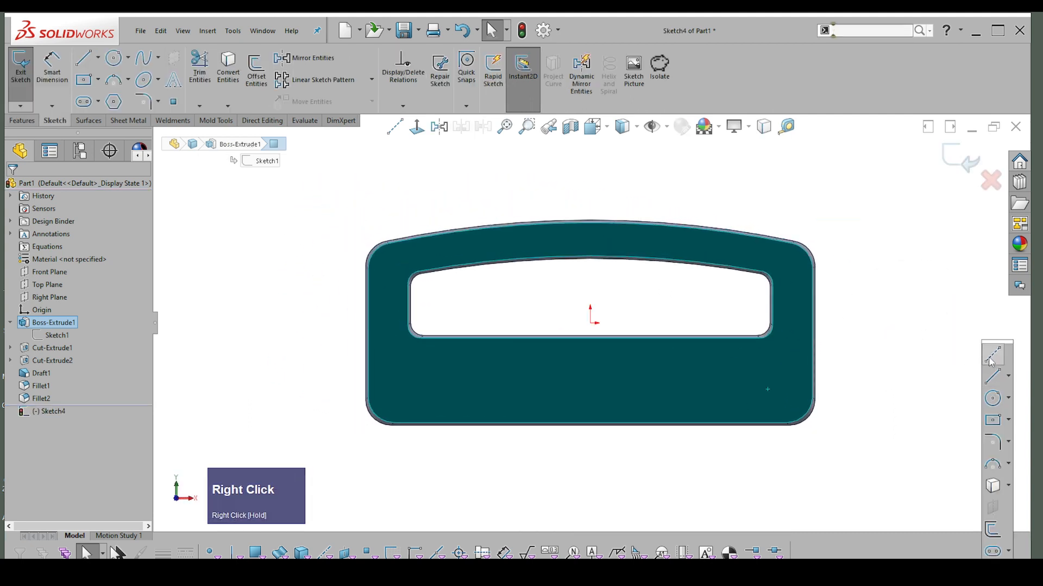
left_click(993, 356)
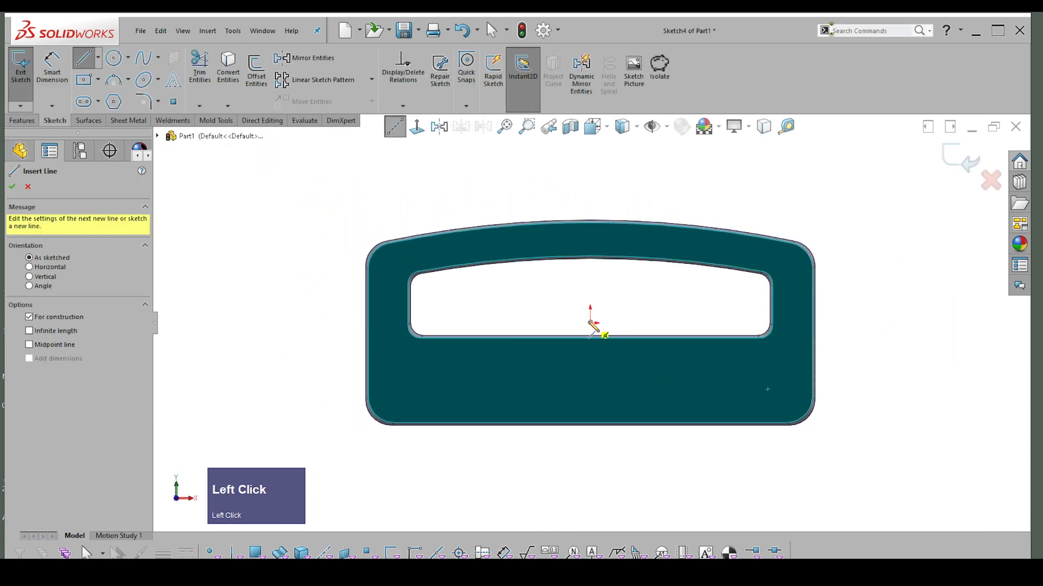
left_click_drag(591, 326, 594, 167)
key("Escape")
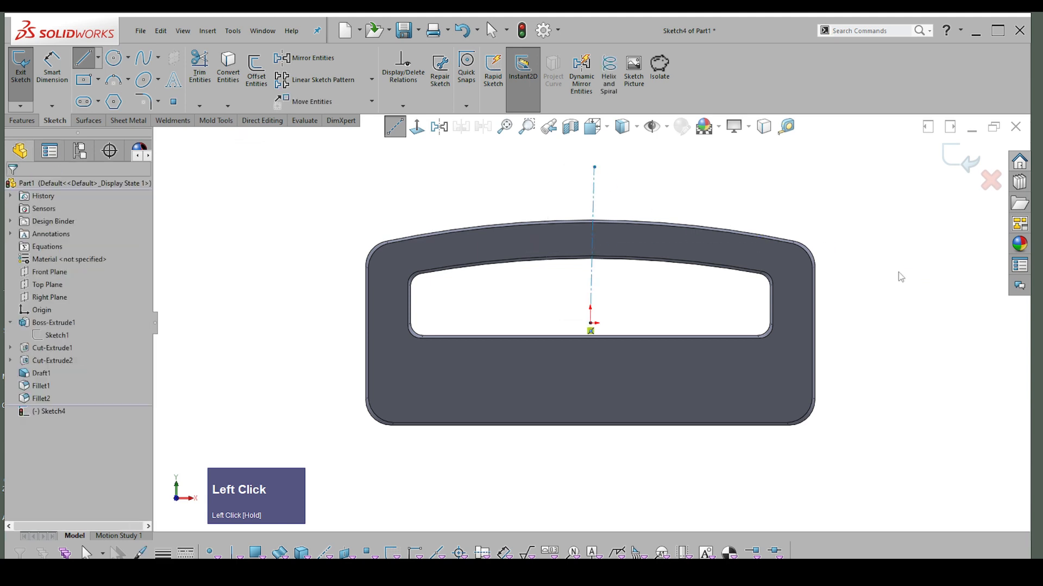
- Sketch a circle about 16.5 mm in diameter near the lower-left corner of the block's face
right_click(887, 281)
left_click(495, 402)
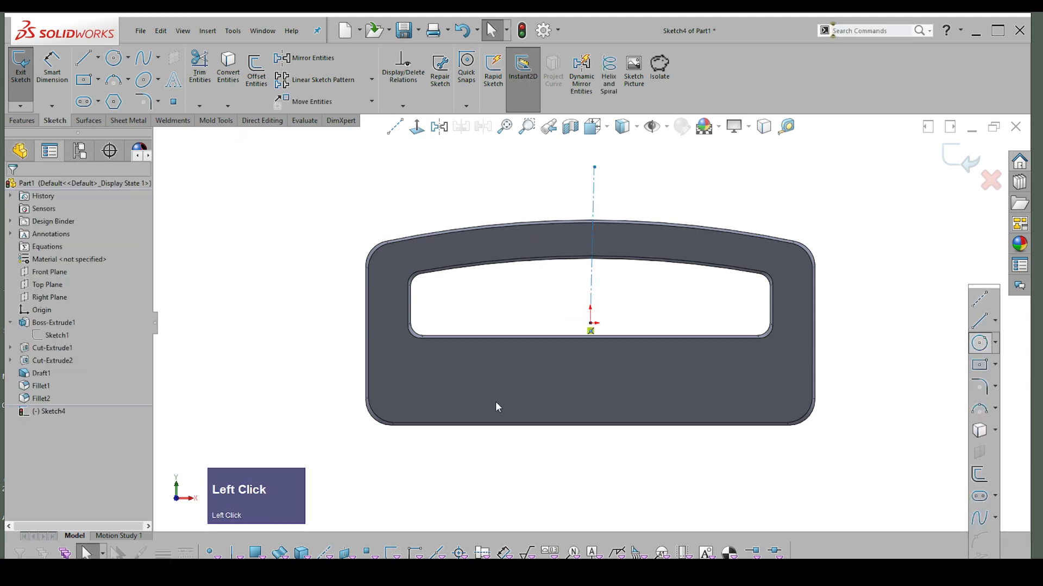
left_click(400, 389)
left_click(421, 394)
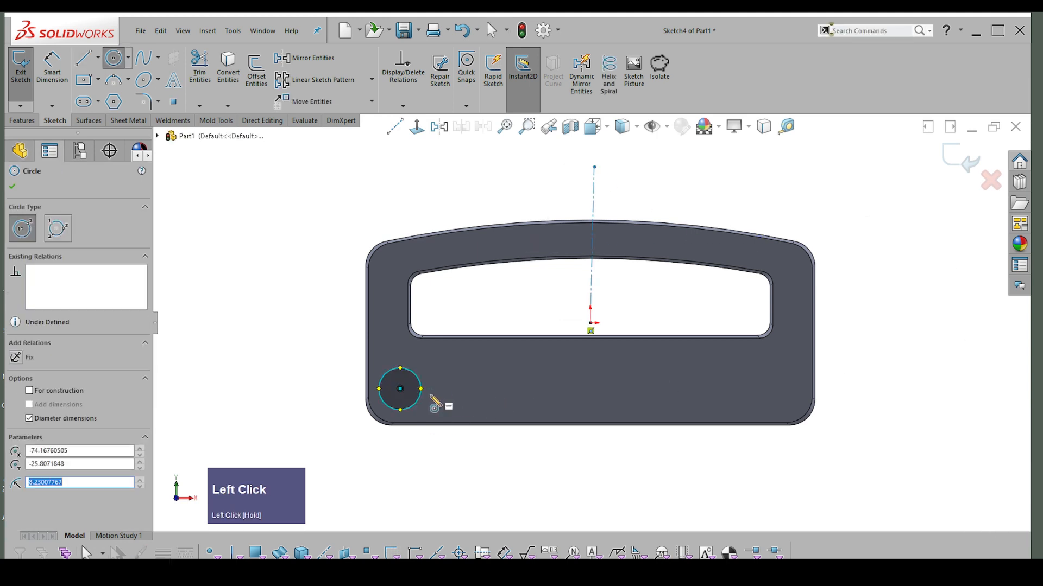
- Dimension the circle's diameter and set it to 16 mm
right_click(474, 298)
key("Escape")
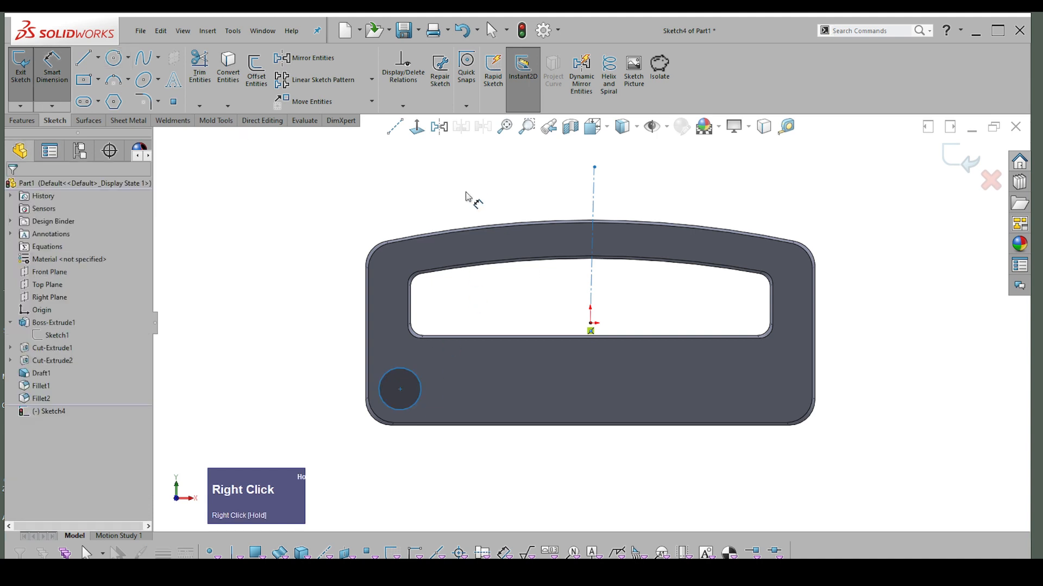
left_click(413, 375)
left_click(324, 341)
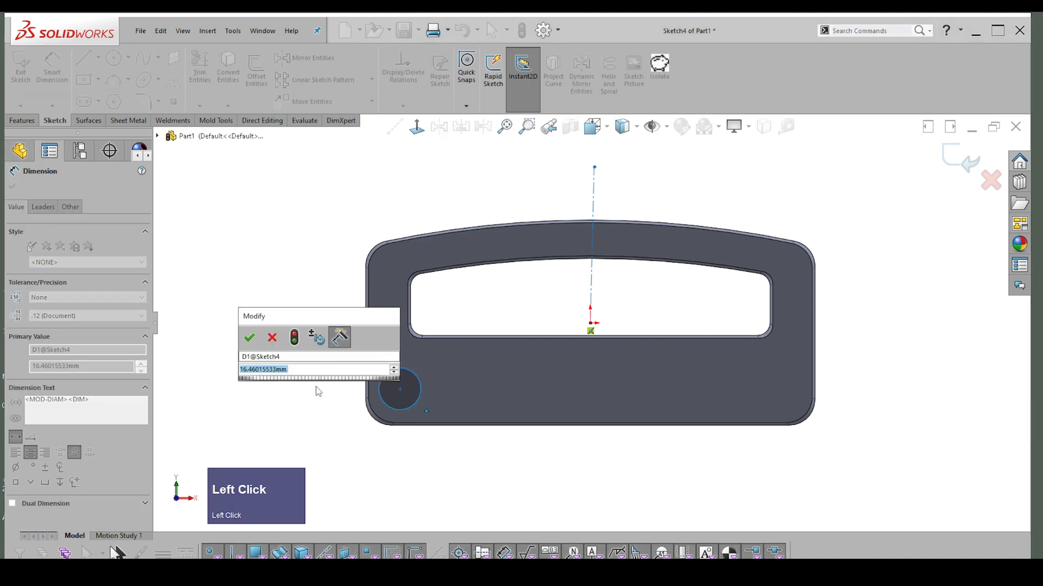
type("16")
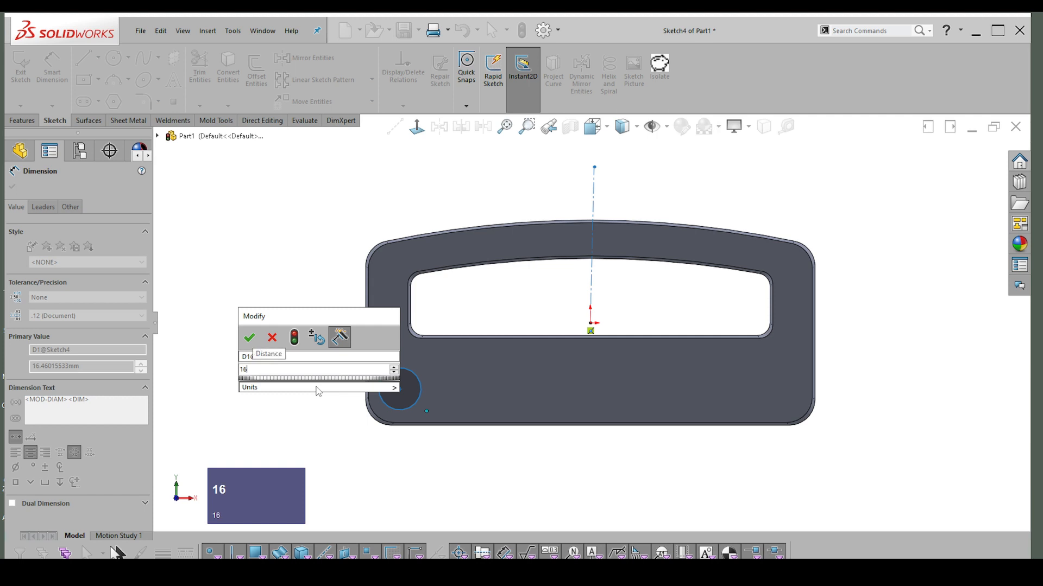
key("Return")
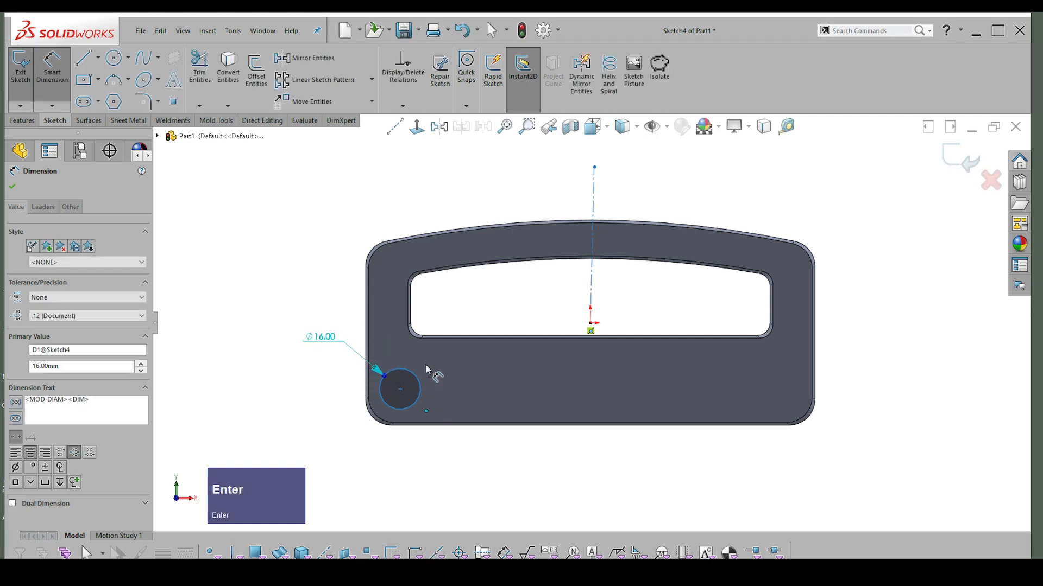
key("Escape")
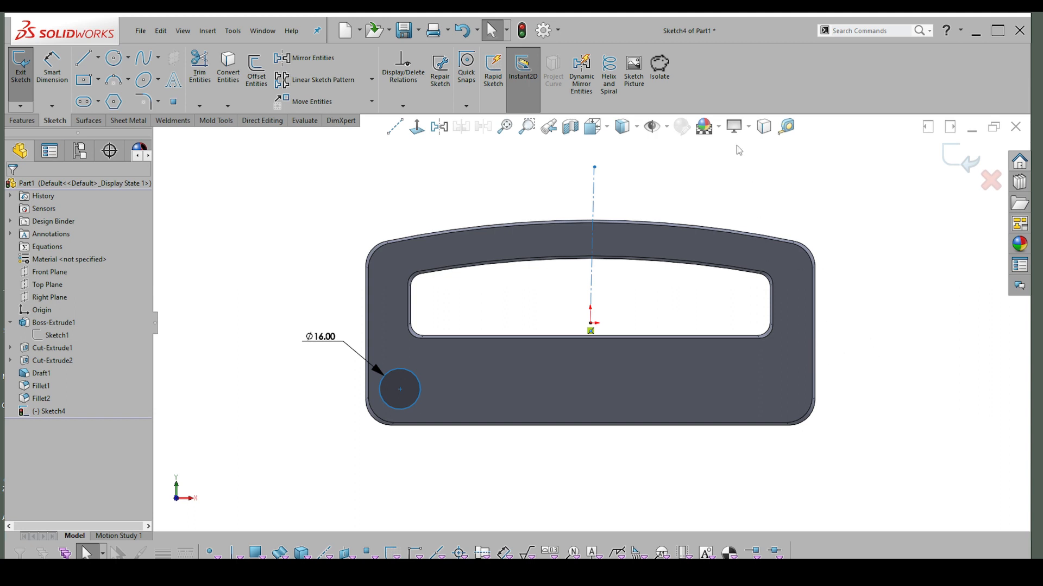
- Mirror the 16 mm circle about the construction line to the opposite lower corner of the block's face
left_click(439, 126)
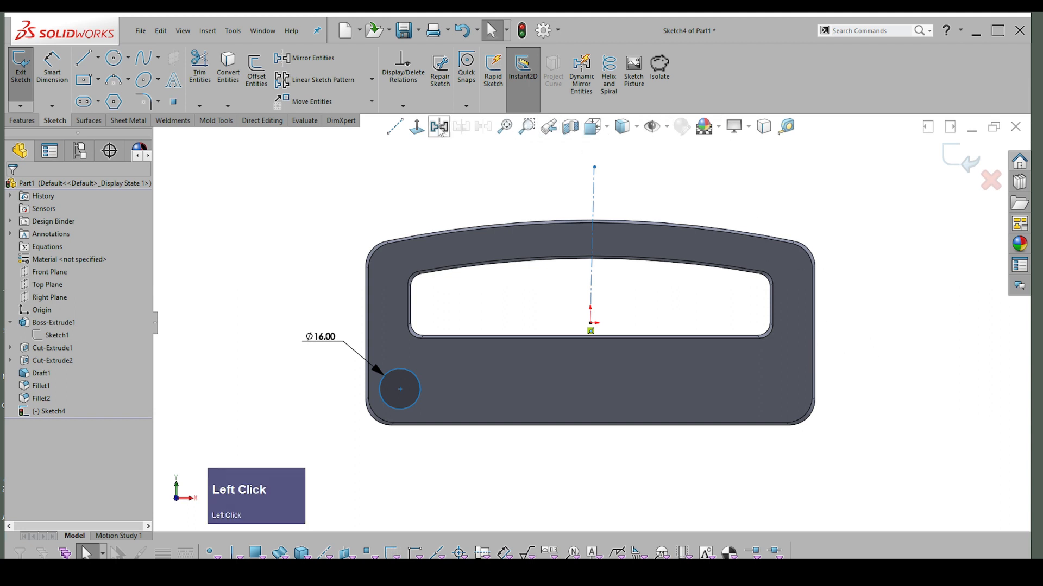
left_click(396, 387)
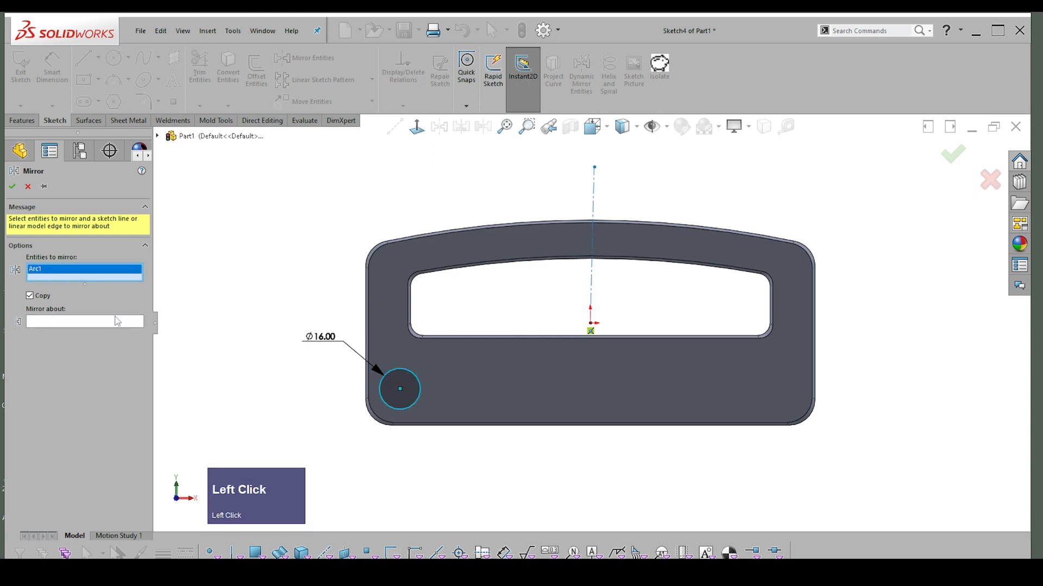
left_click(32, 325)
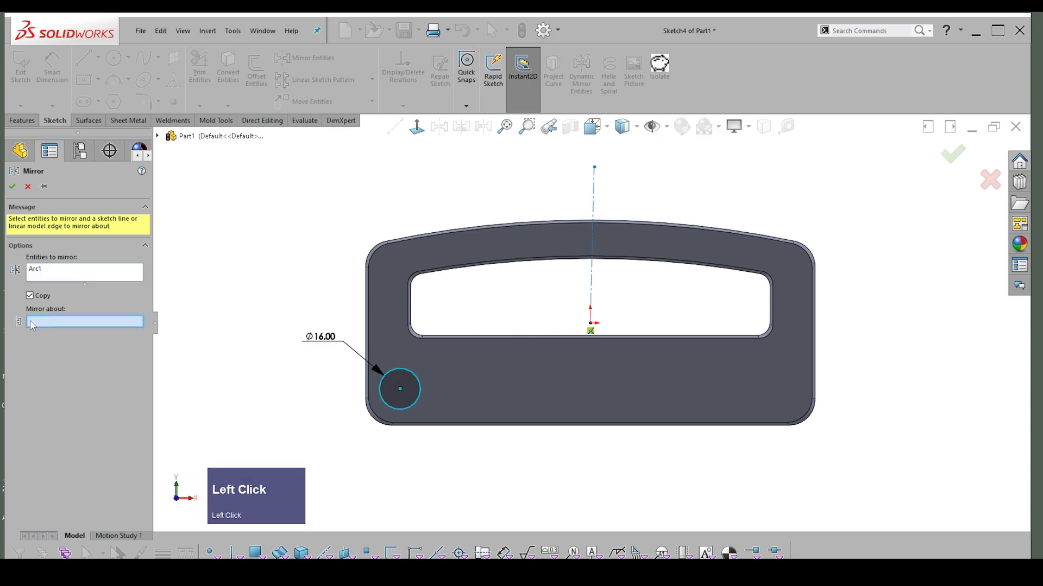
left_click(599, 282)
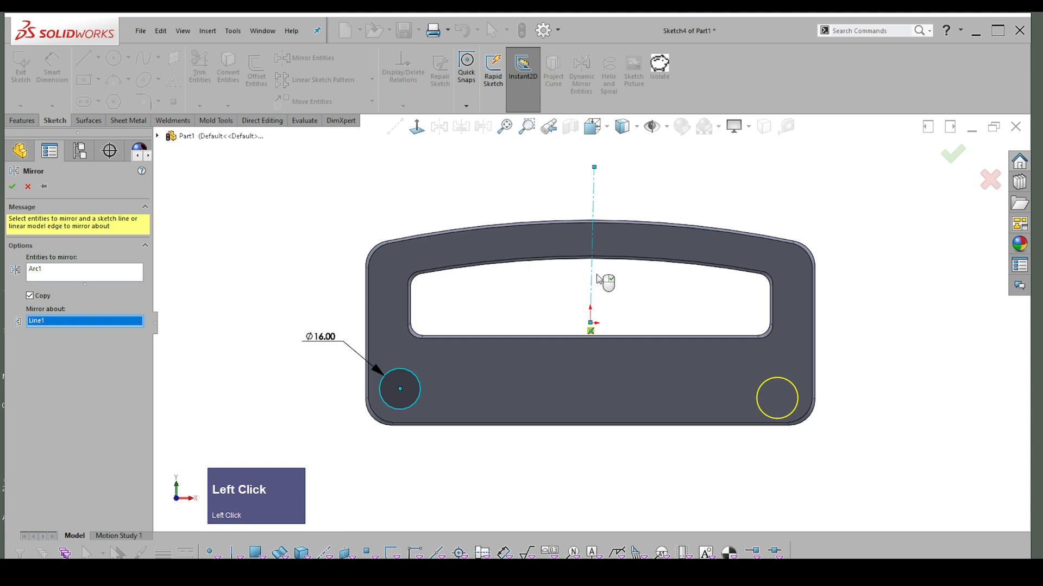
right_click(597, 279)
- Dimension the horizontal distance between the two circle centers and set it to 150 mm
right_click_drag(923, 409, 919, 396)
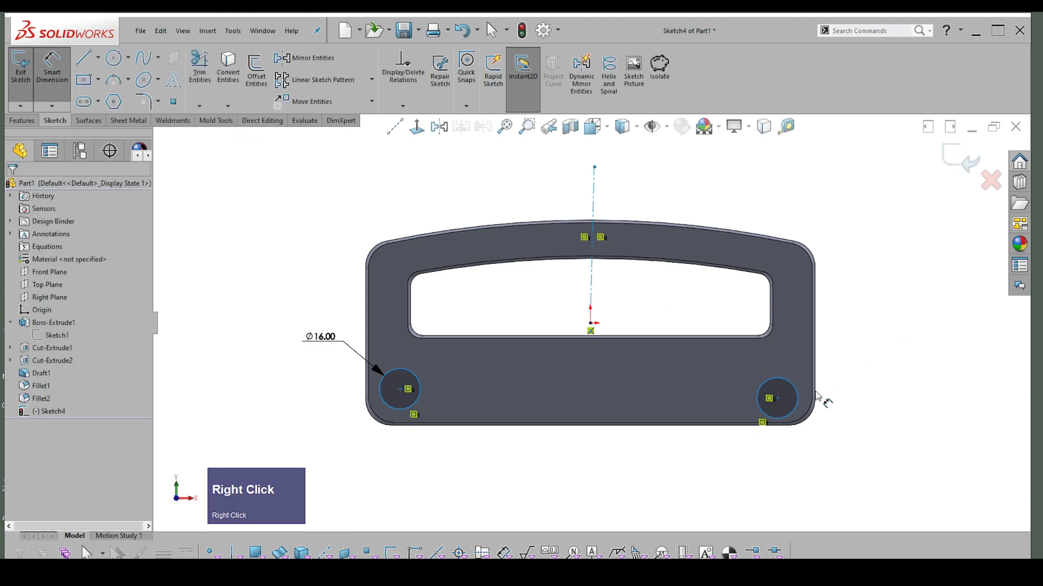
left_click(777, 399)
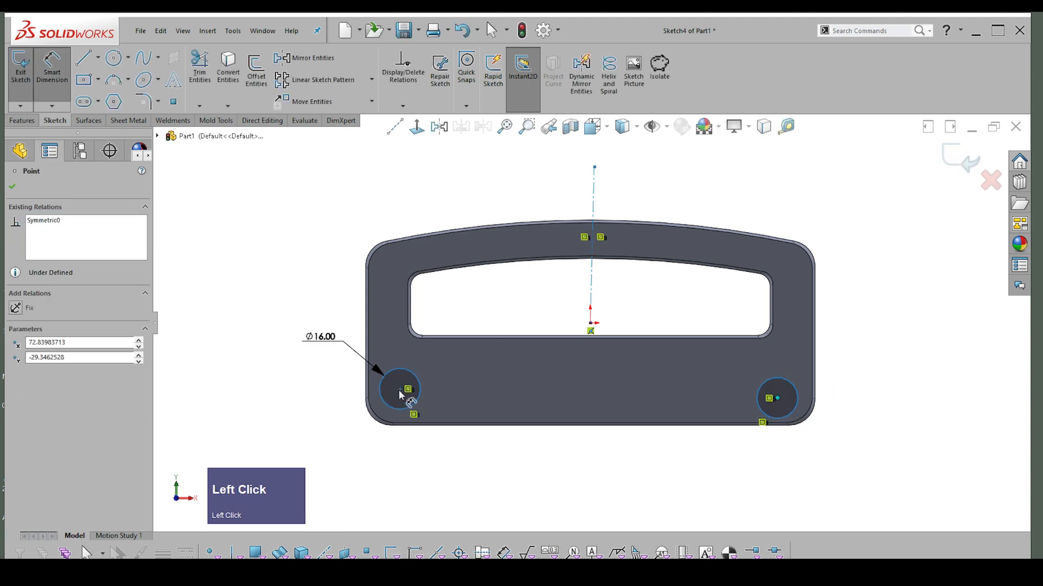
left_click(400, 390)
left_click(617, 489)
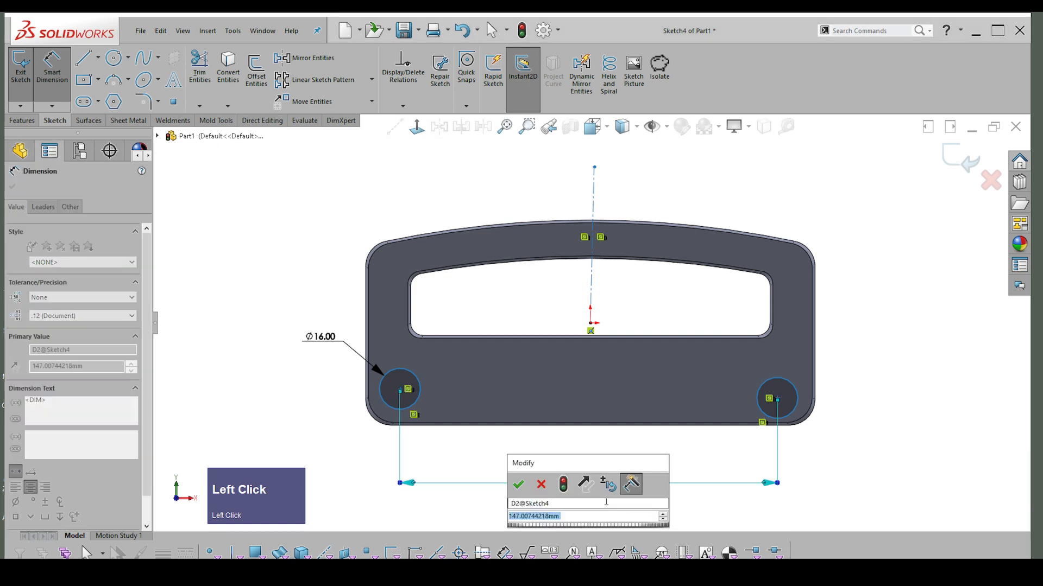
type("150")
key("Return")
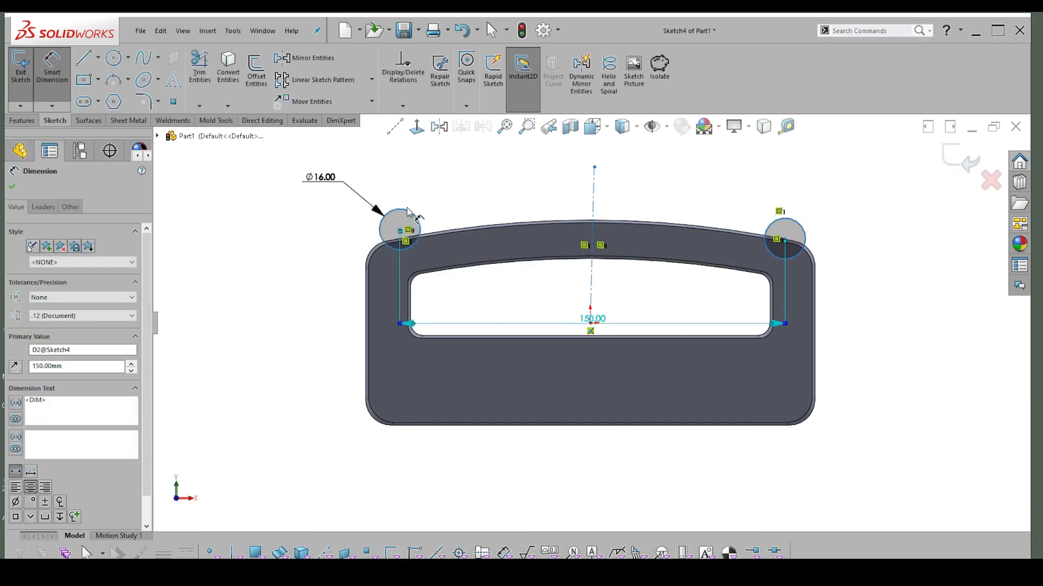
key("Escape")
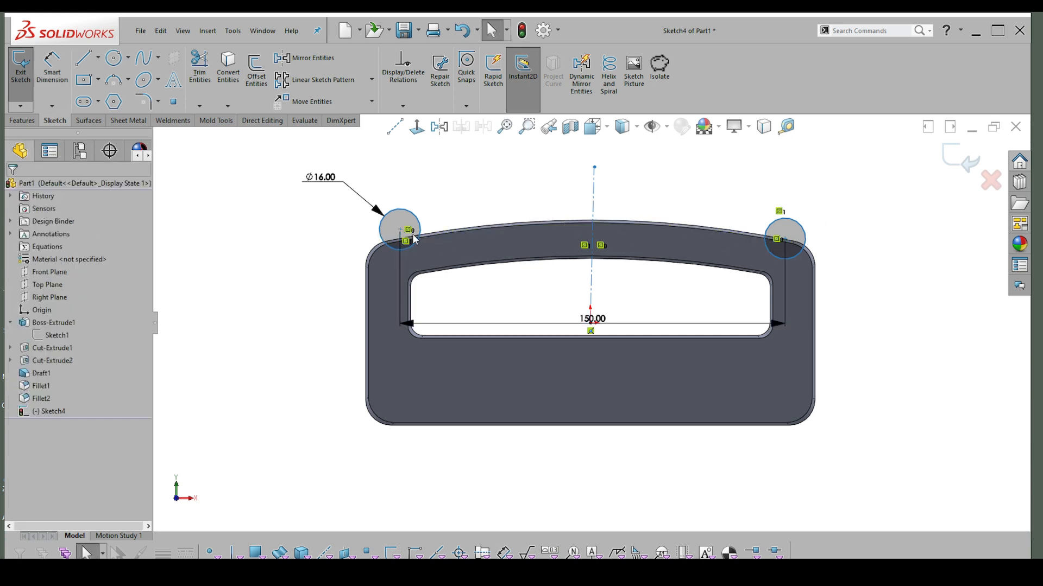
- Move the two displaced circles back down onto the block's face, near its lower corners
left_click_drag(405, 234, 402, 382)
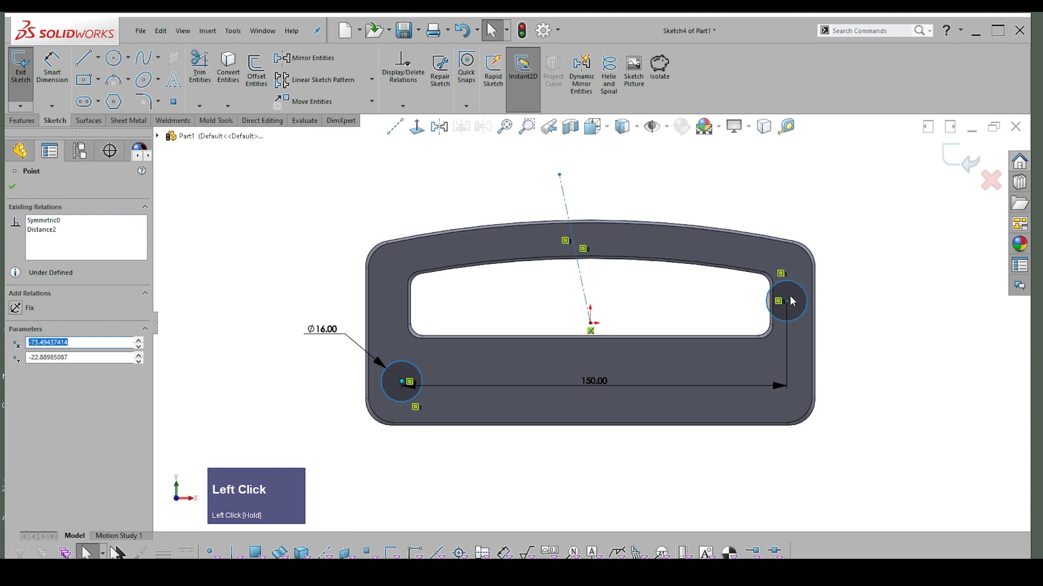
left_click_drag(788, 305, 788, 364)
key("s")
left_click(650, 144)
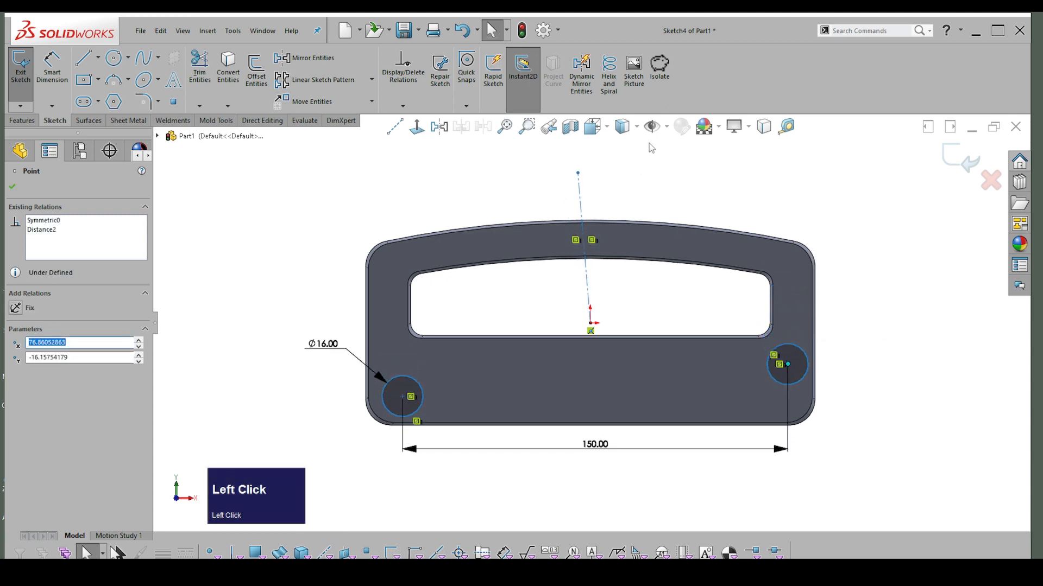
- Straighten the construction line with a vertical relation, and move the circle pair slightly lower toward the block's straight lower edge
left_click(578, 187)
key("s")
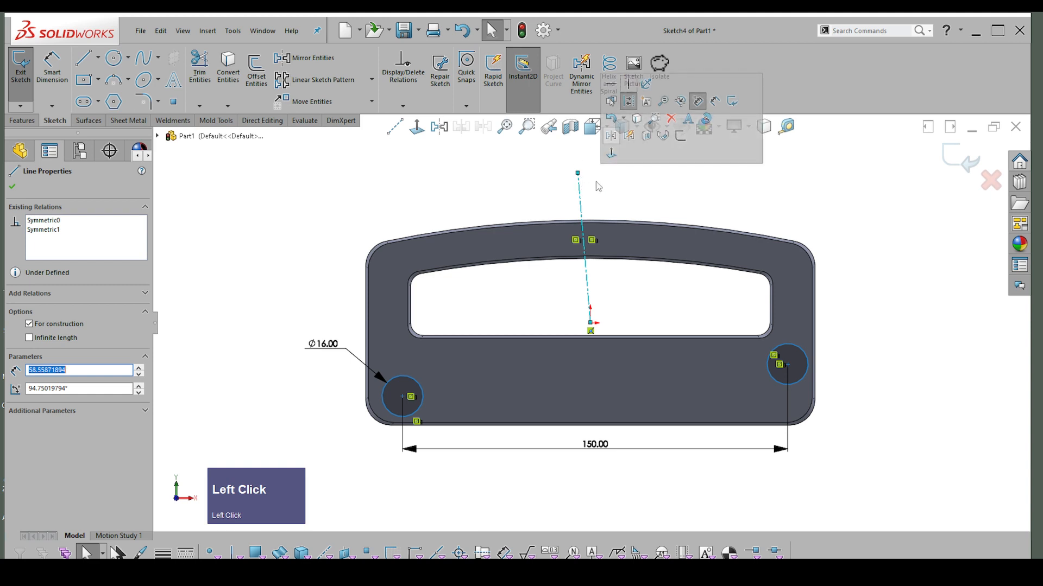
mouse_move(578, 173)
left_mouse_down()
mouse_move(630, 184)
mouse_move(538, 184)
mouse_move(590, 189)
left_mouse_up()
key("s")
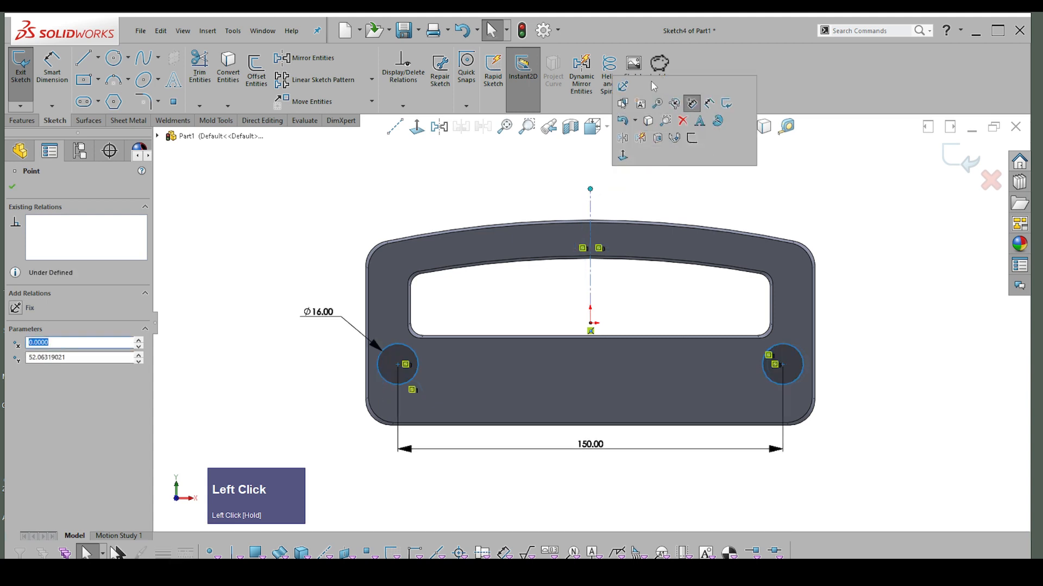
left_click(585, 200)
left_click(591, 206)
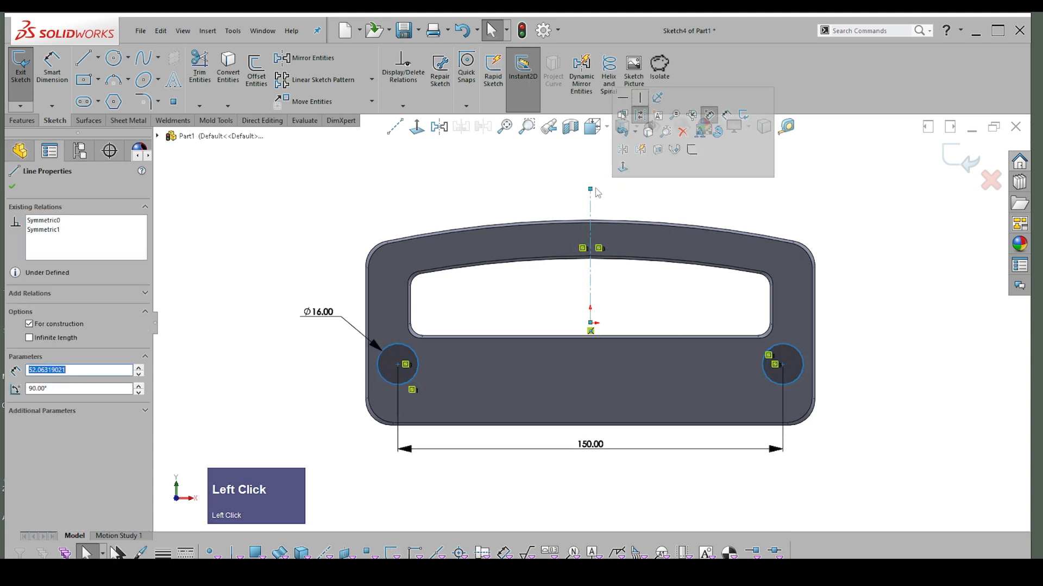
left_click(878, 262)
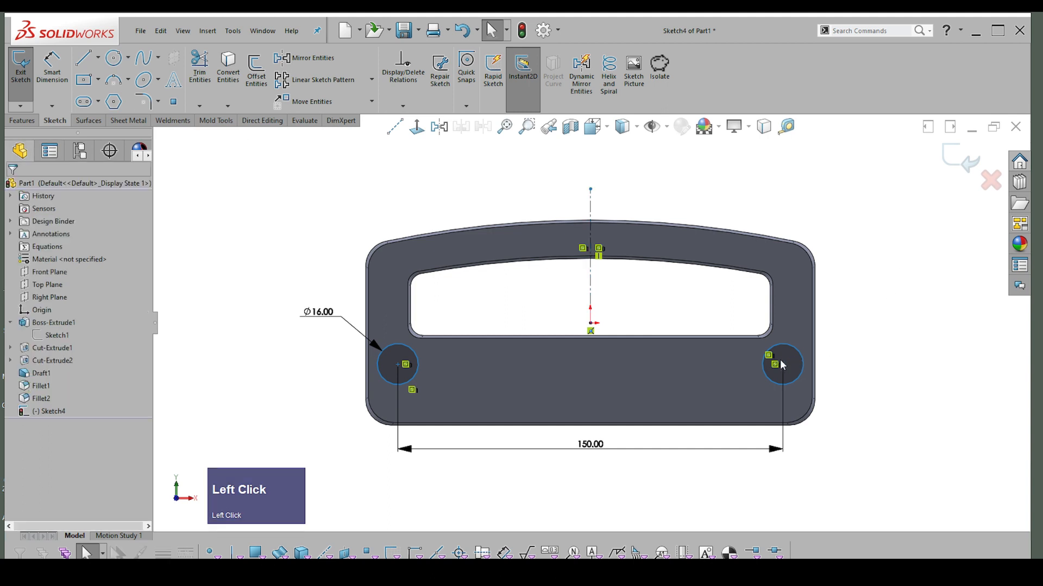
left_click_drag(782, 365, 781, 382)
left_click(887, 406)
right_click_drag(887, 406, 778, 426)
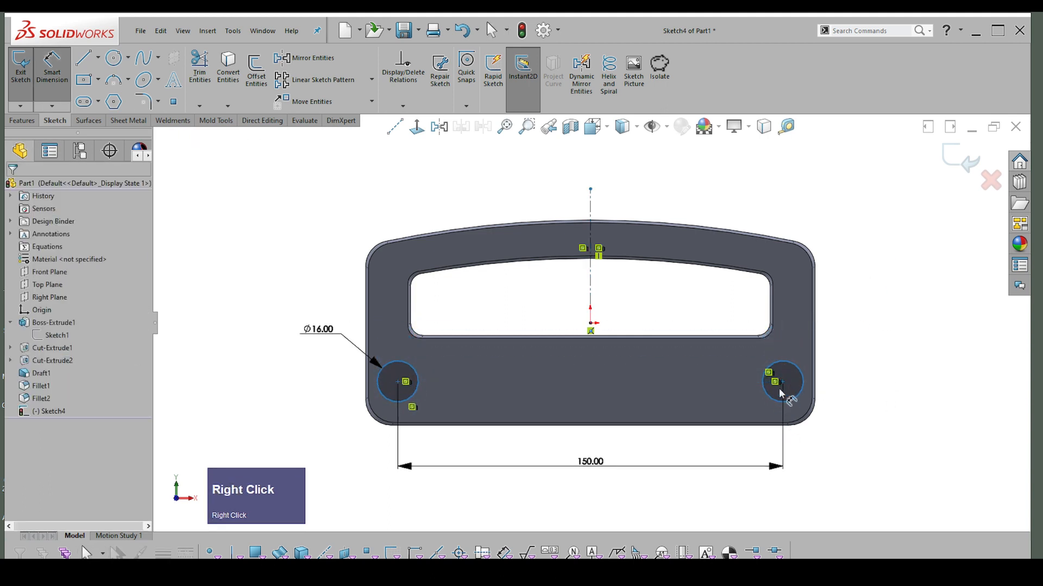
scroll(863, 407, "up", 2)
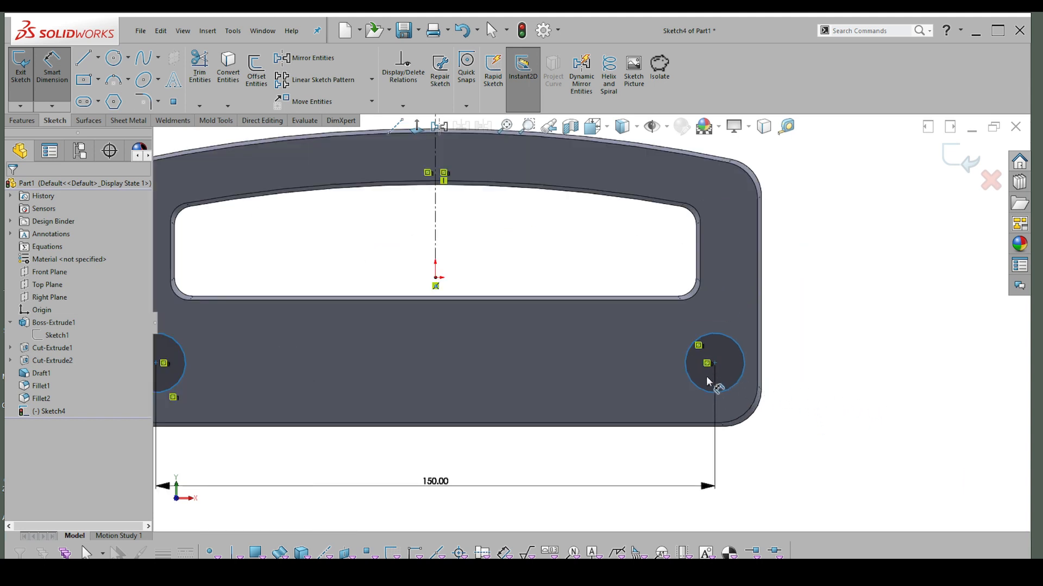
left_click(715, 363)
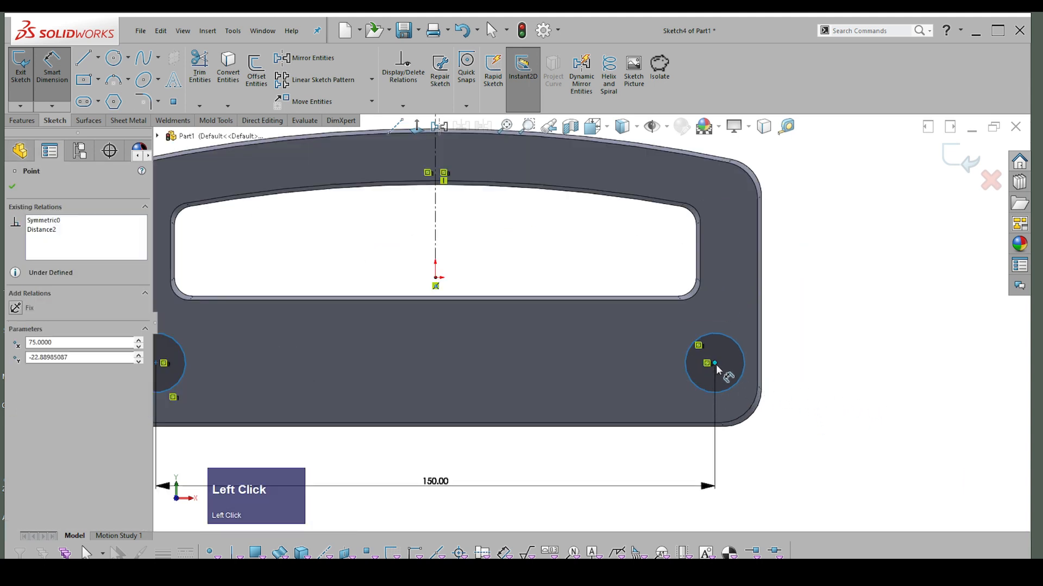
left_click(697, 424, "shift")
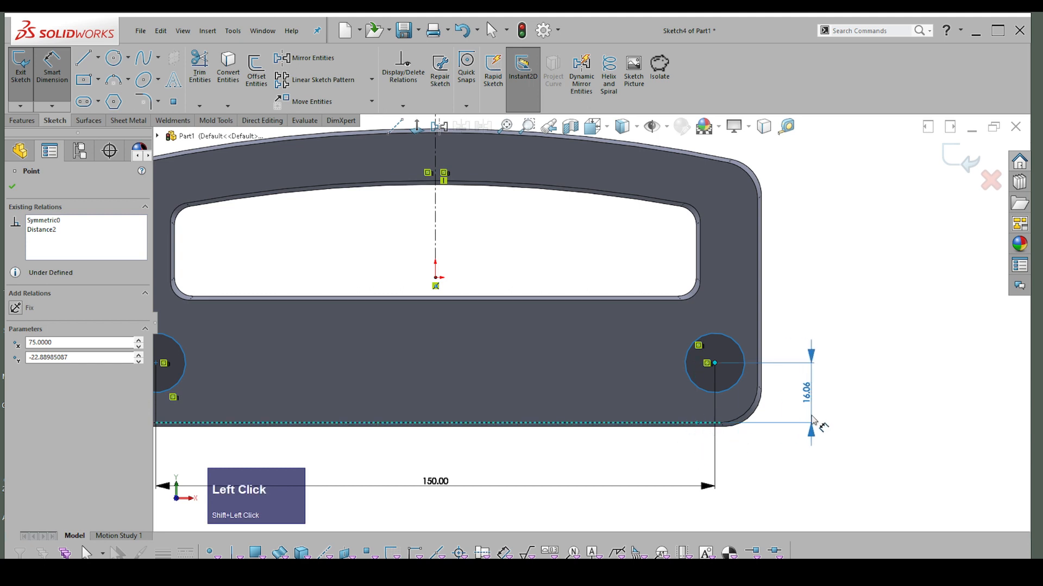
key("Escape")
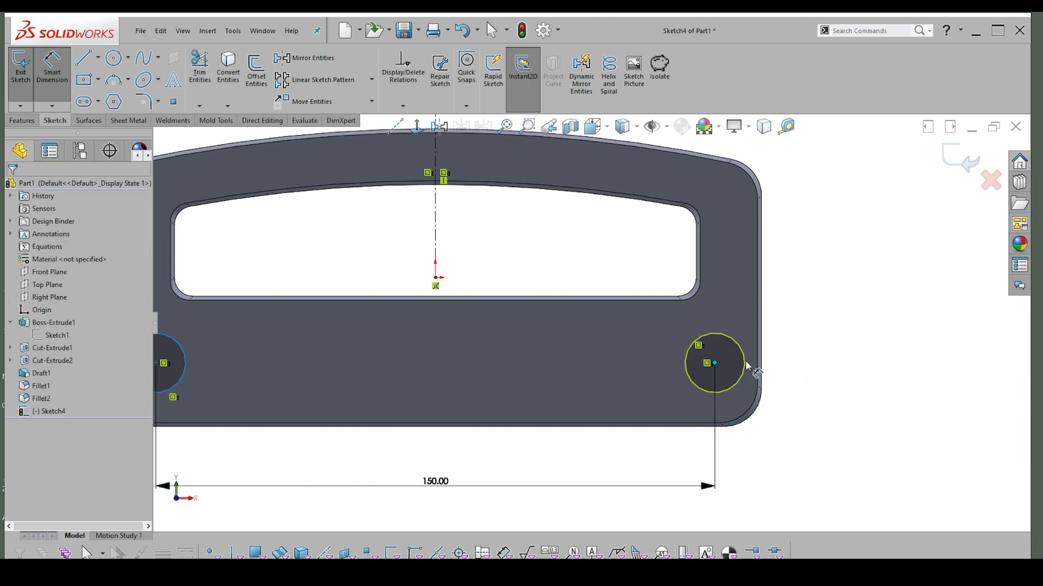
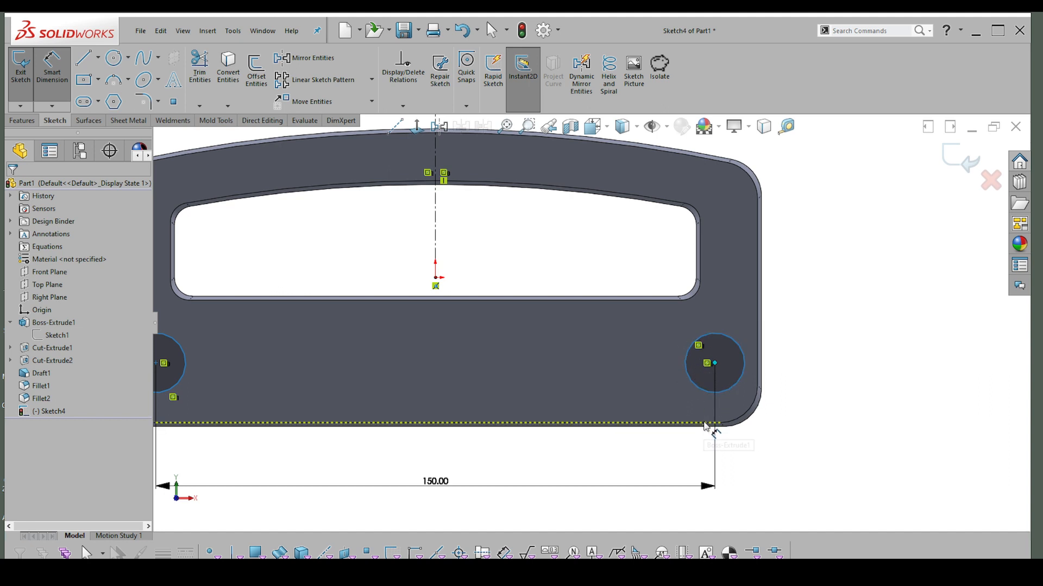
key("shift")
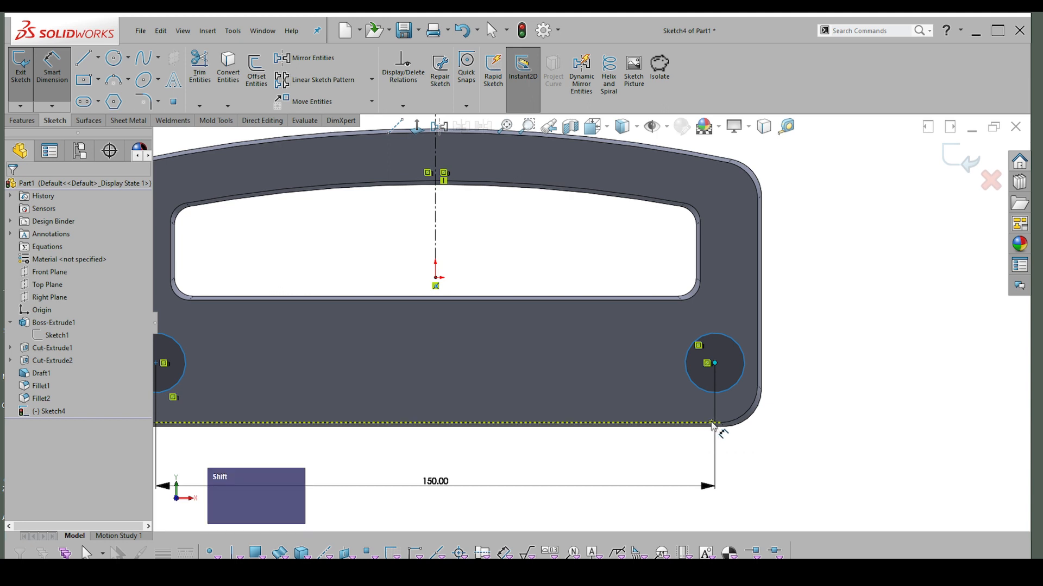
left_click(712, 424, "shift")
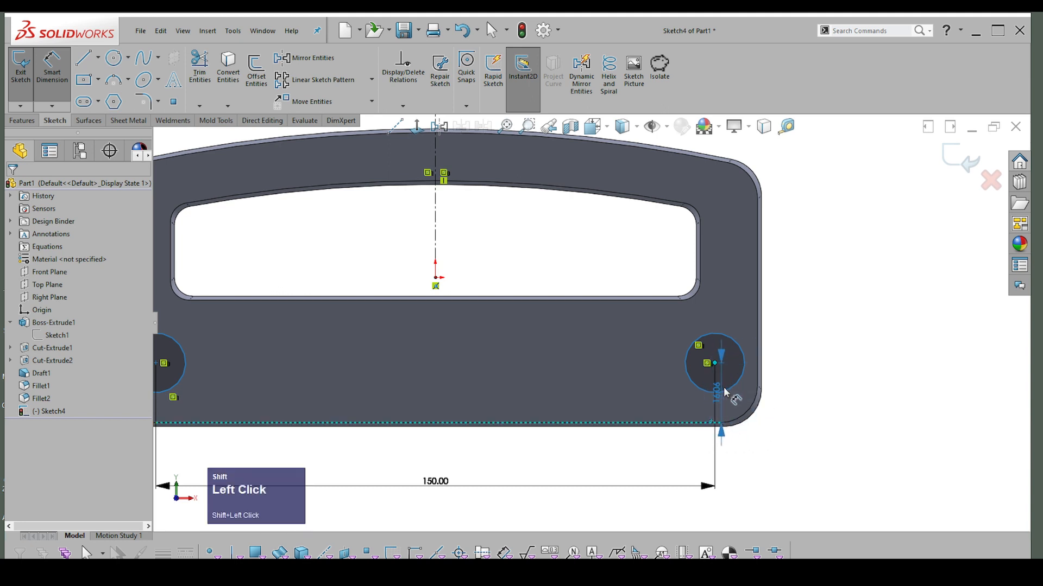
key("Escape")
left_click(804, 379)
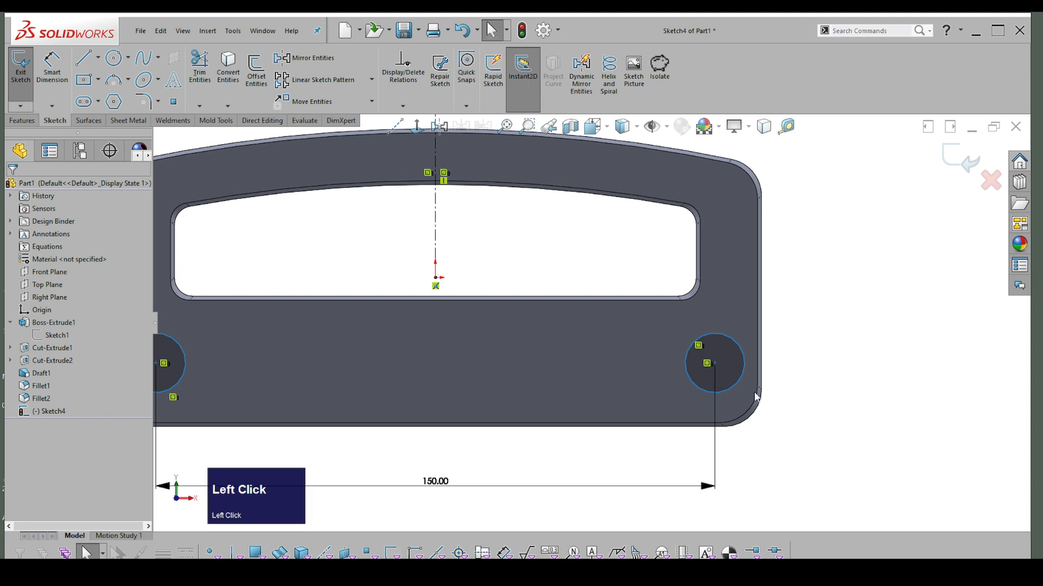
right_click(801, 379)
left_click(796, 319)
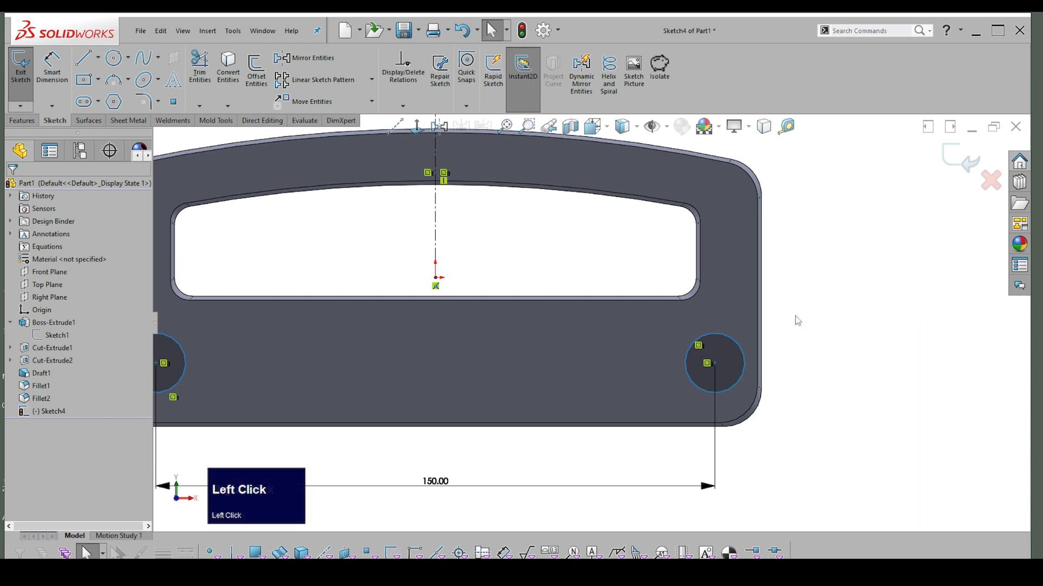
- Dimension the gap between the right circle's lowest point and the block's straight lower edge, and set it to 6 mm
right_click_drag(798, 303, 800, 251)
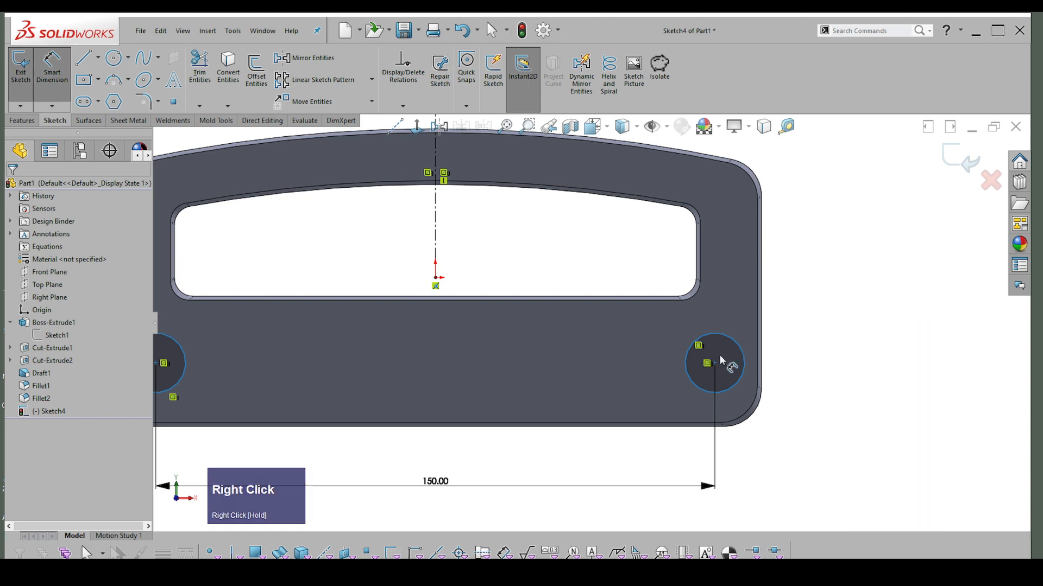
key("shift")
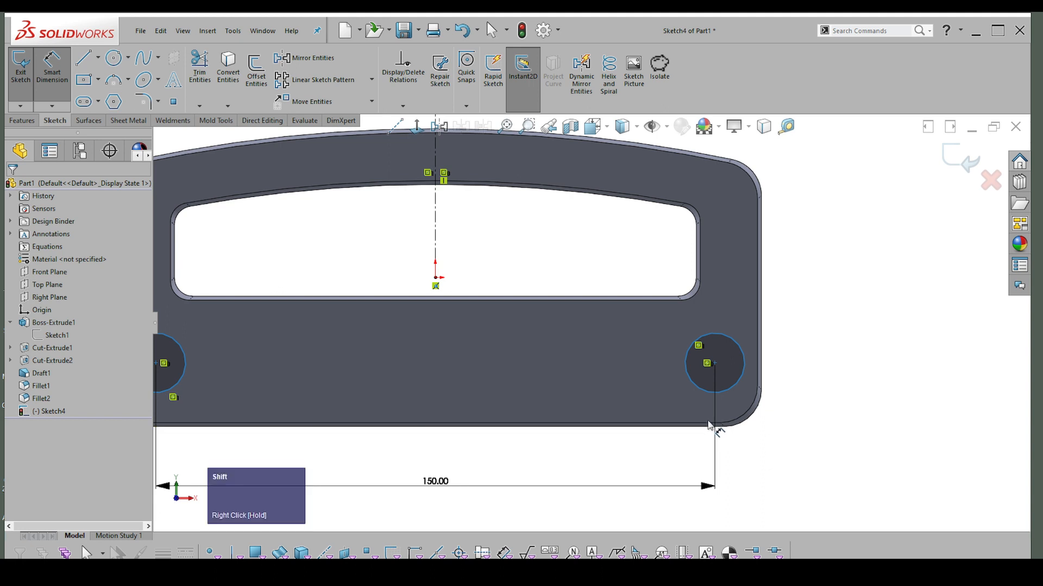
left_click(715, 424, "shift")
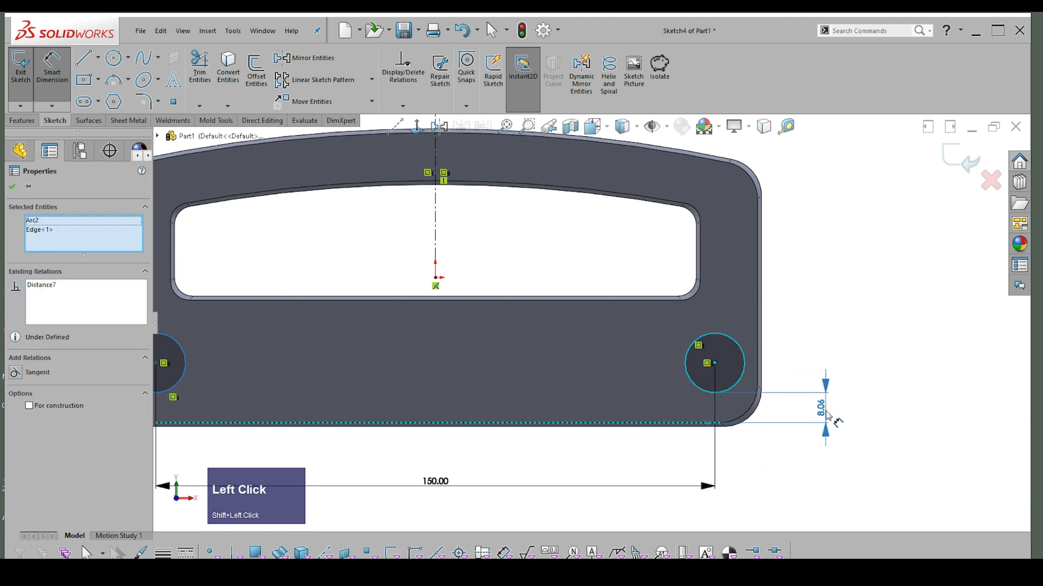
left_click(825, 415)
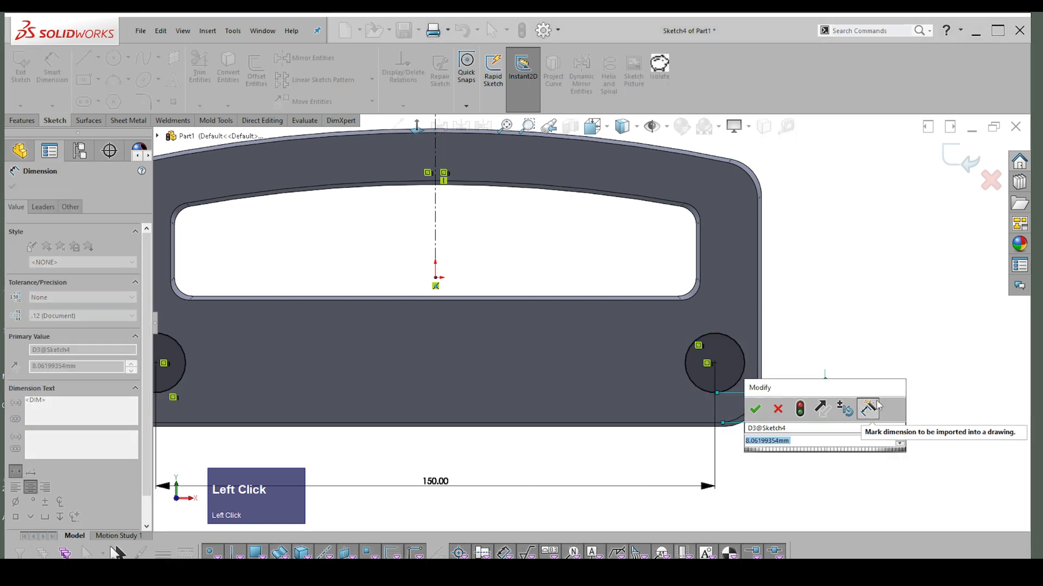
type("6")
key("Return")
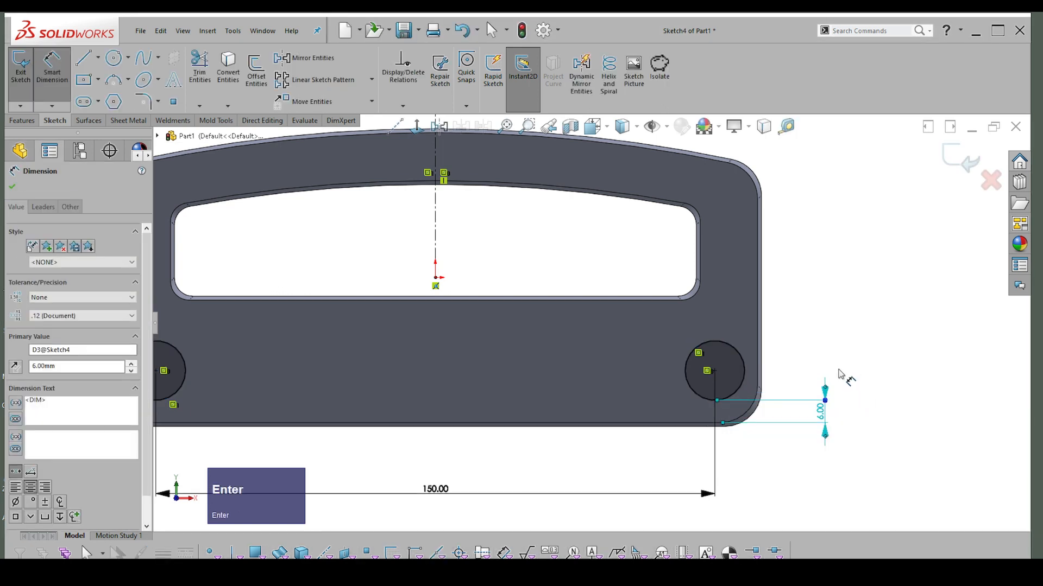
- Change the gap between the right circle and the block's lower edge to 5 mm, and exit the sketch
left_click(821, 417)
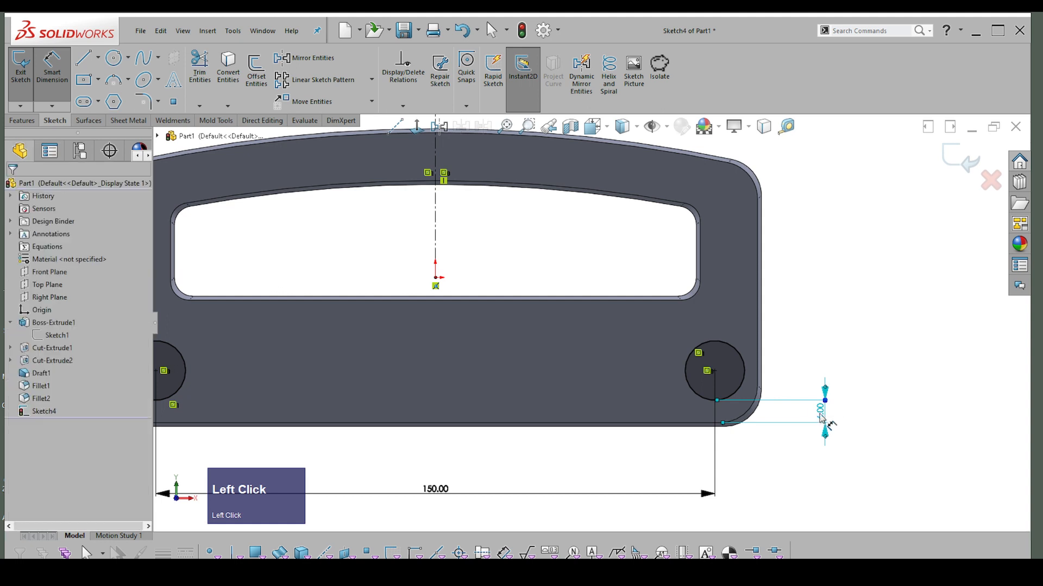
left_click(821, 416)
type("5")
key("Return")
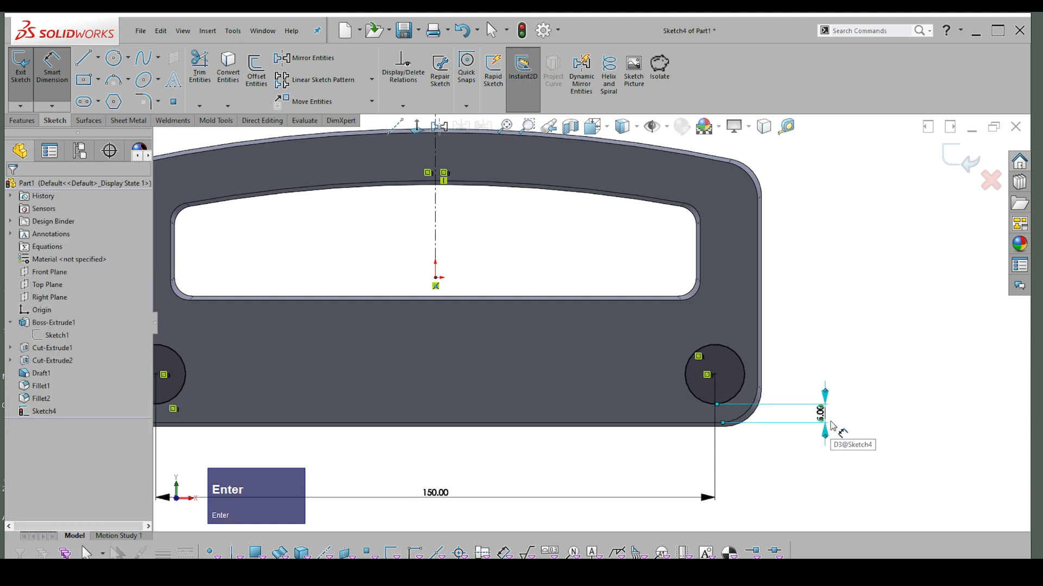
left_click(775, 291)
scroll(821, 322, "down", 2)
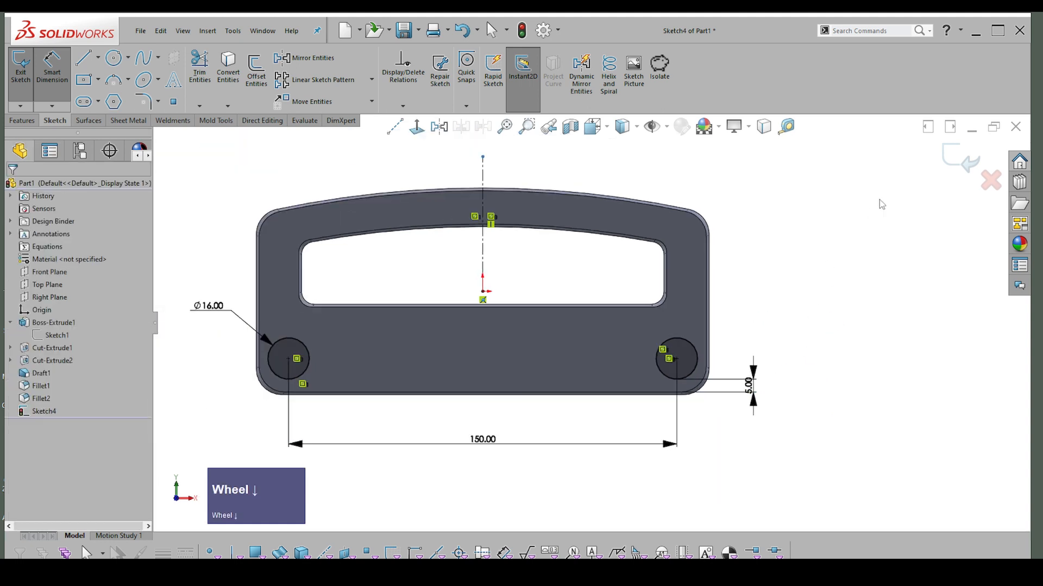
key("Escape")
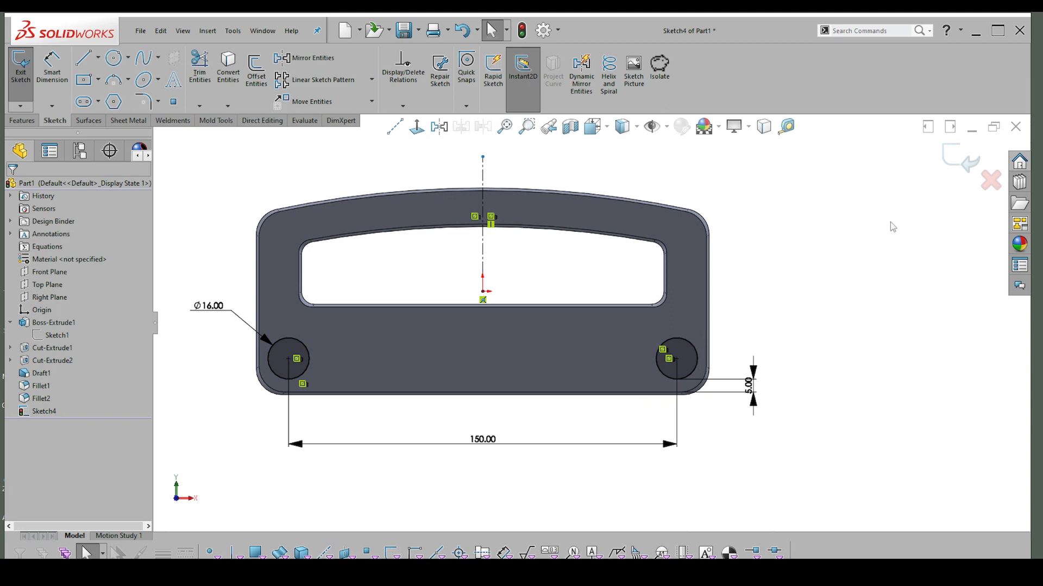
left_click(958, 163)
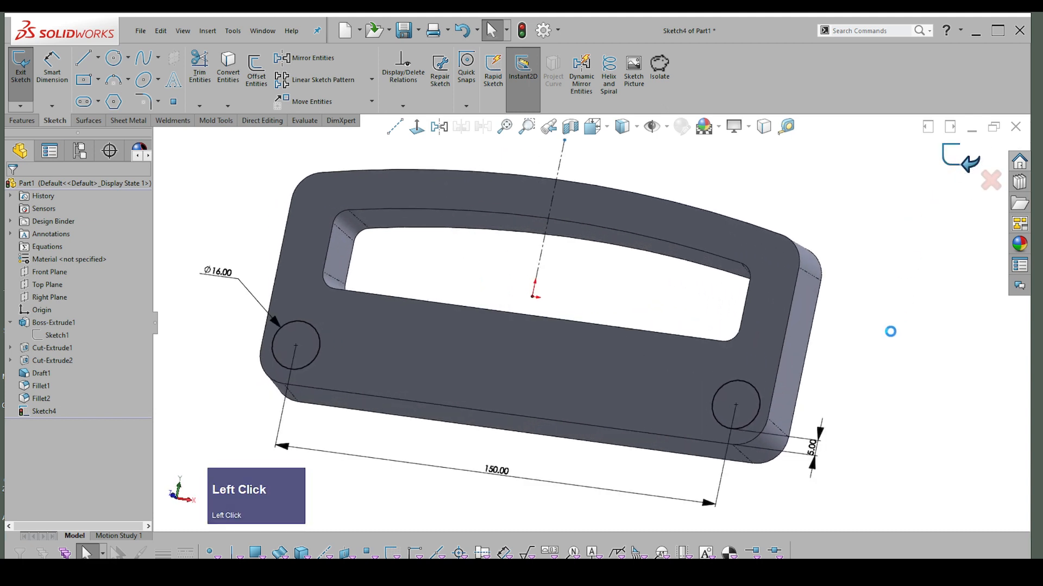
right_click(873, 353)
left_click(862, 280)
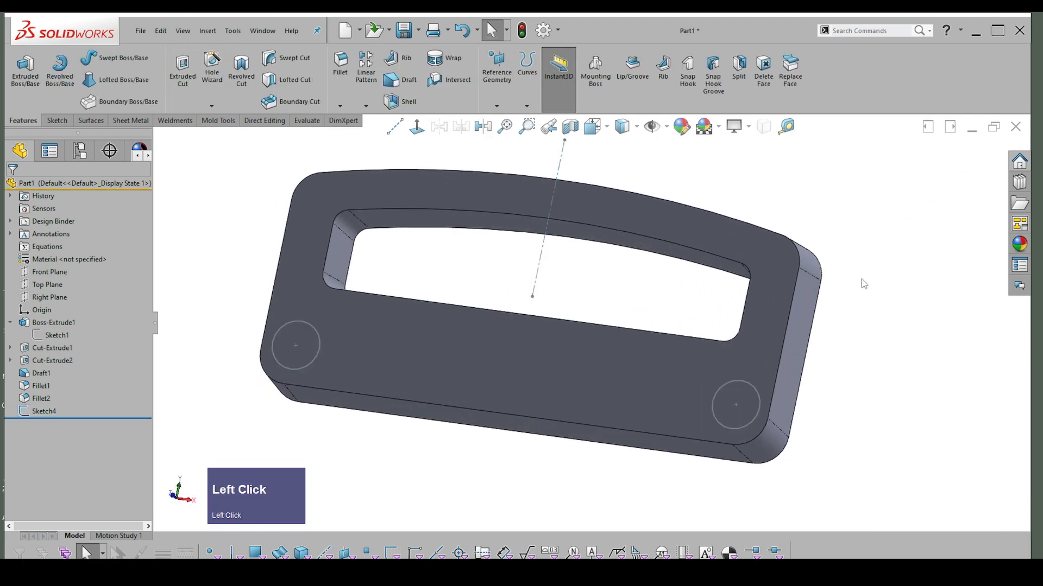
right_click_drag(863, 282, 955, 346)
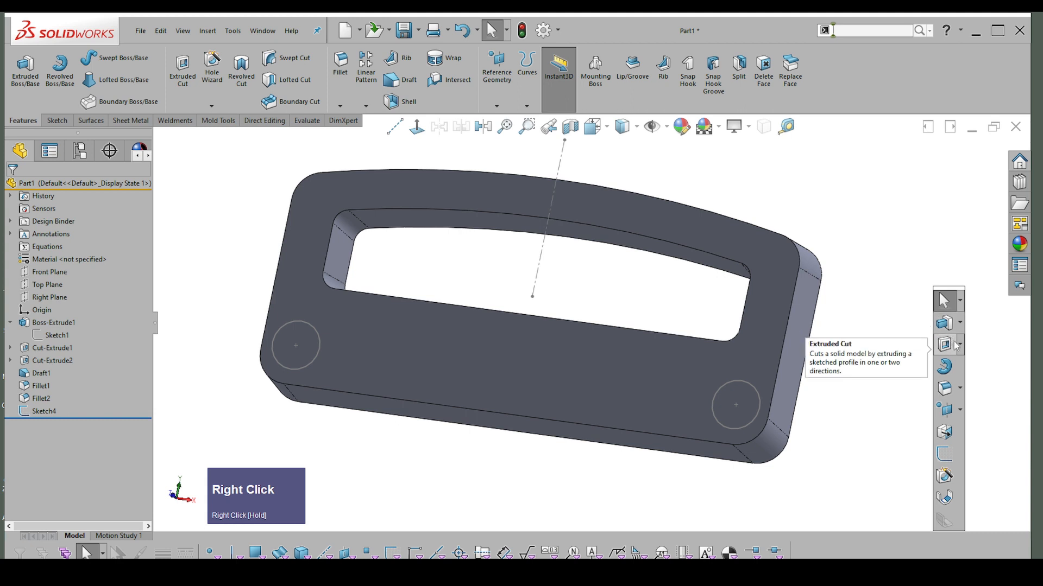
left_click(954, 344)
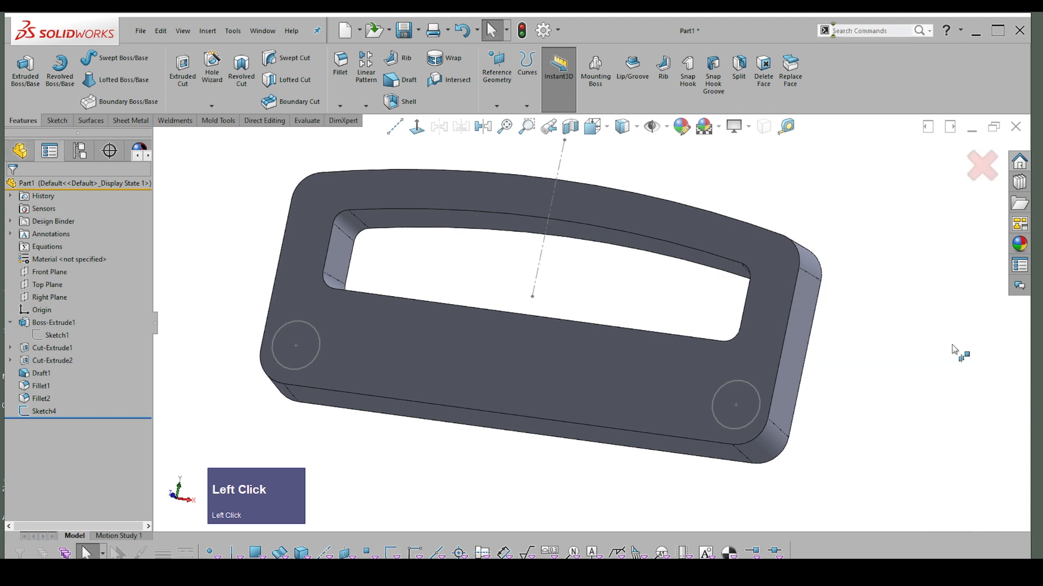
left_click(500, 357)
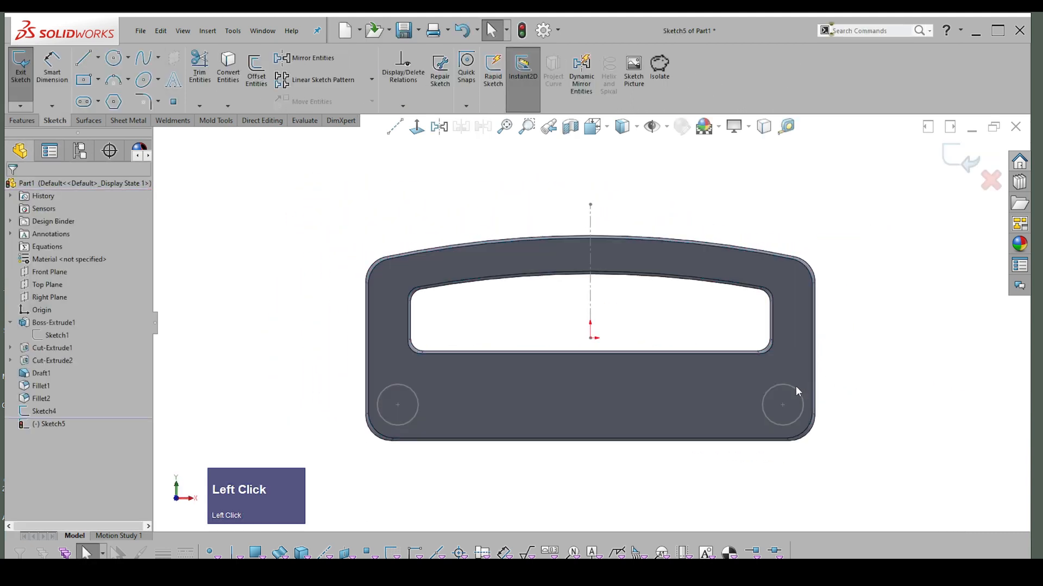
left_click(796, 387)
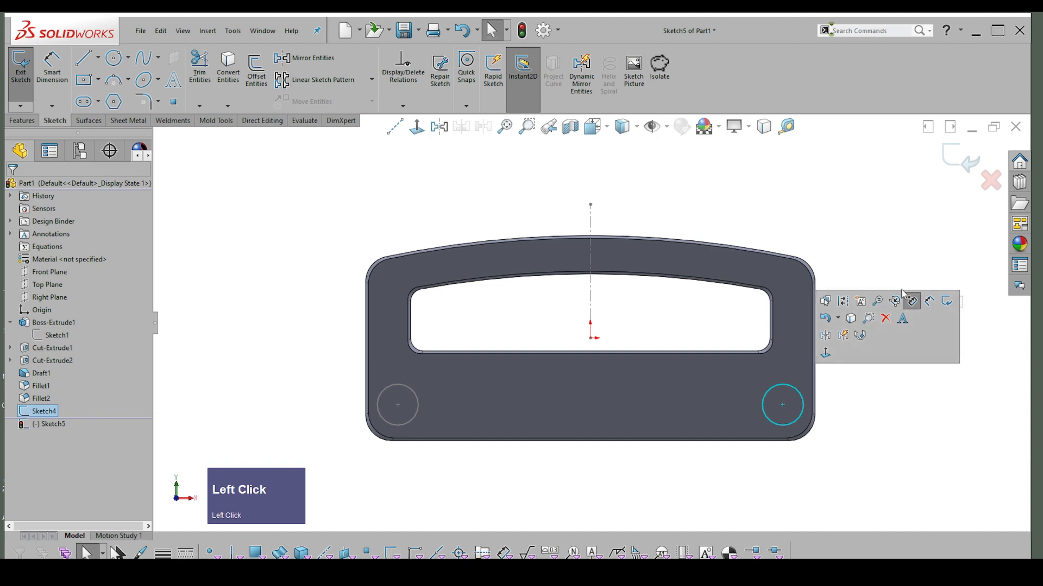
left_click(820, 377)
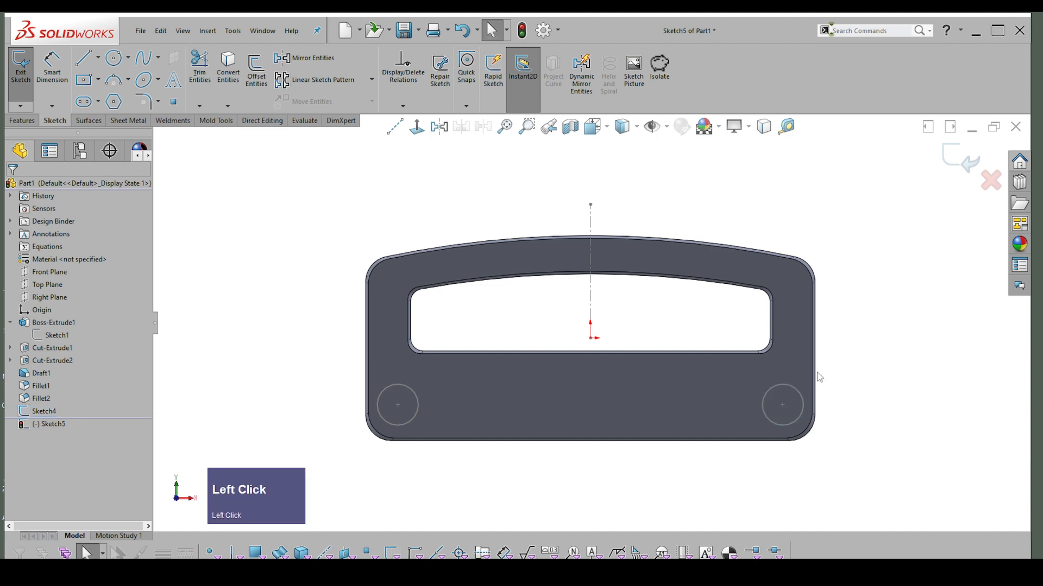
left_click(788, 391)
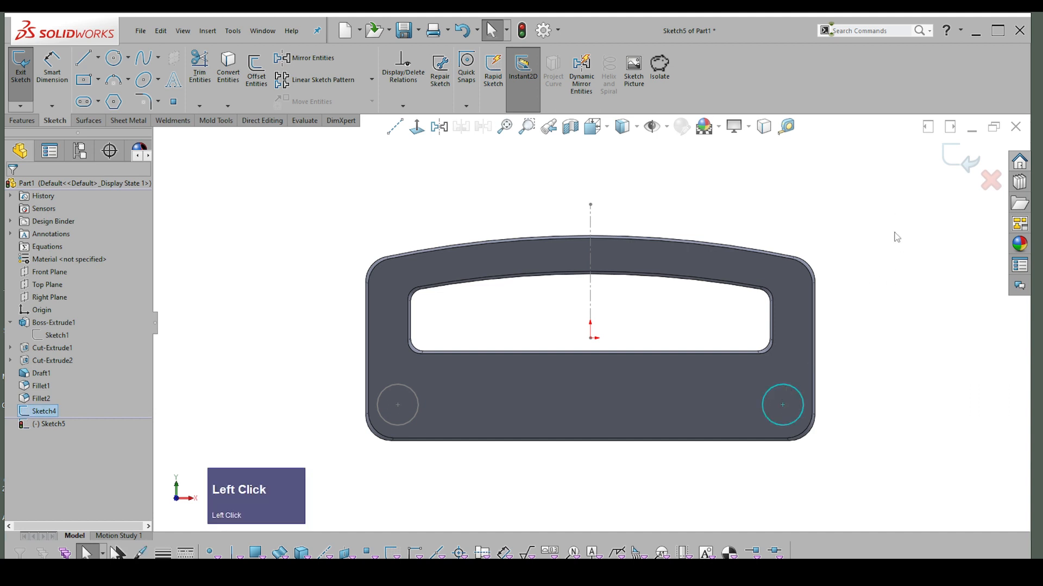
left_click(857, 259)
right_click_drag(855, 254, 925, 274)
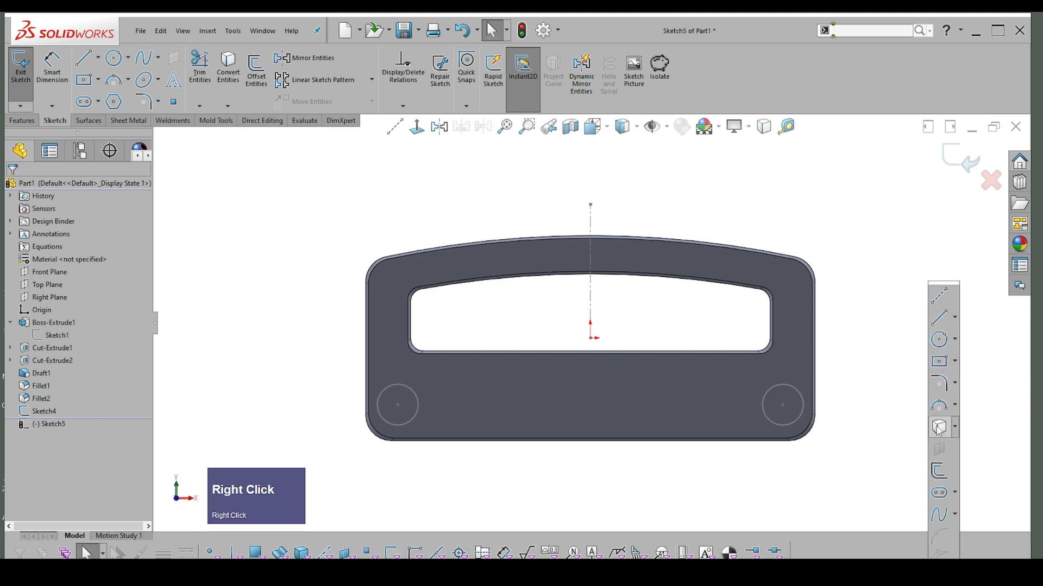
left_click(867, 387)
left_click(963, 161)
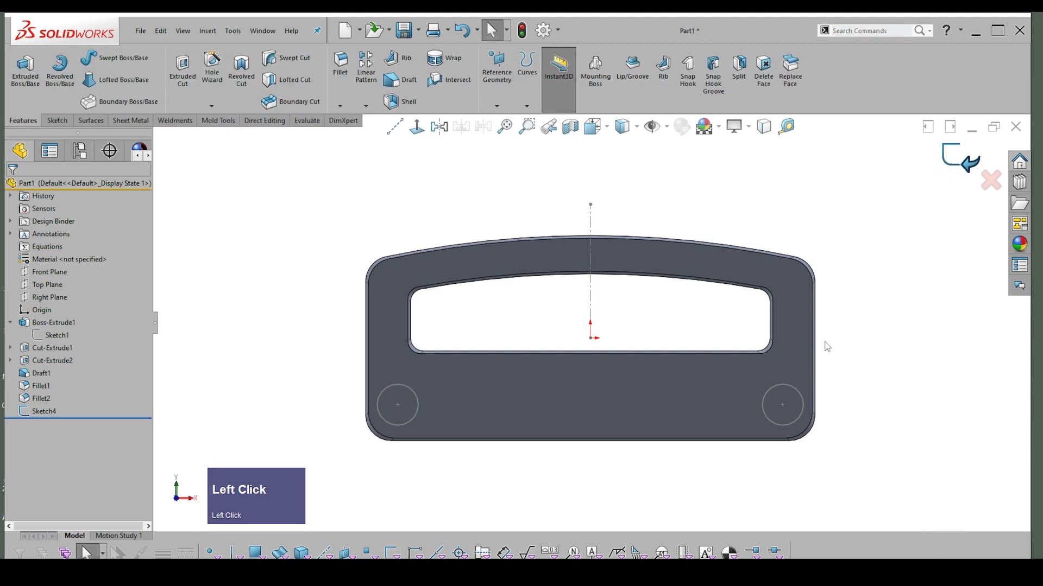
- Start an extruded cut from the existing circle sketch, using both the right and left circles as contours
left_click(790, 385)
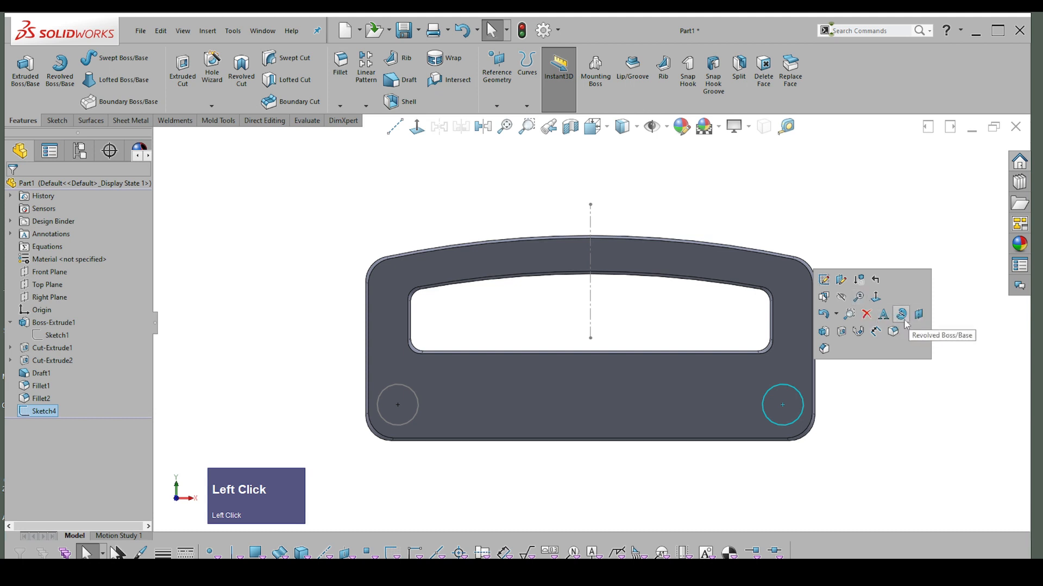
left_click(843, 333)
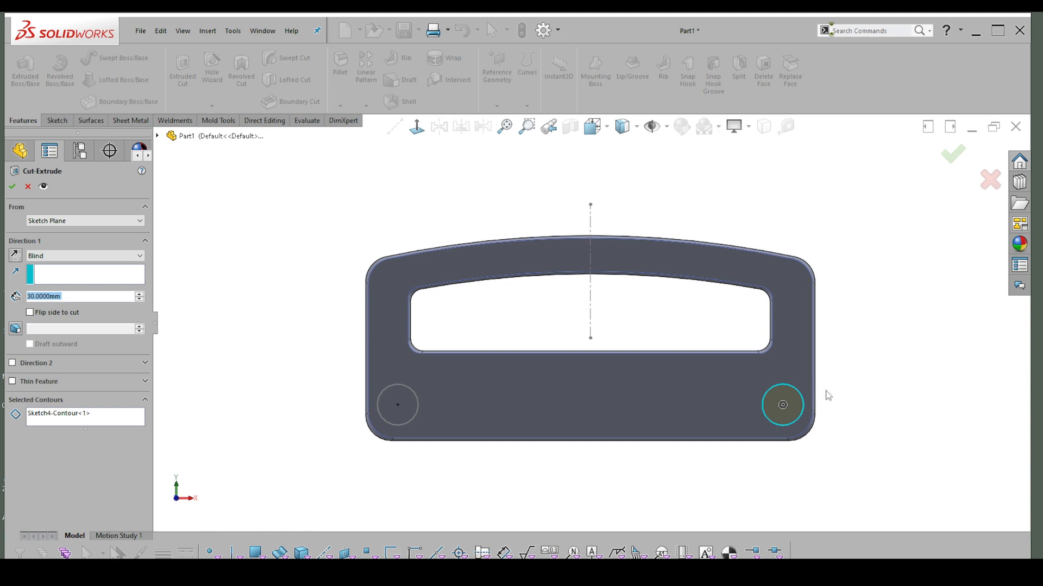
mouse_move(822, 392)
middle_mouse_down()
mouse_move(787, 426)
mouse_move(803, 418)
mouse_move(813, 405)
mouse_move(755, 415)
mouse_move(735, 438)
middle_mouse_up()
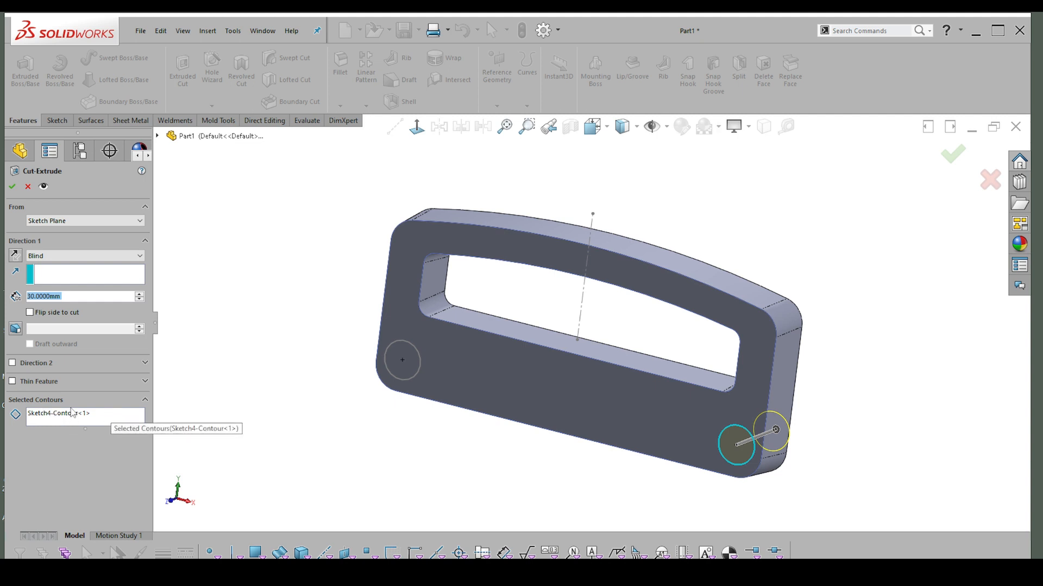
left_click(93, 423)
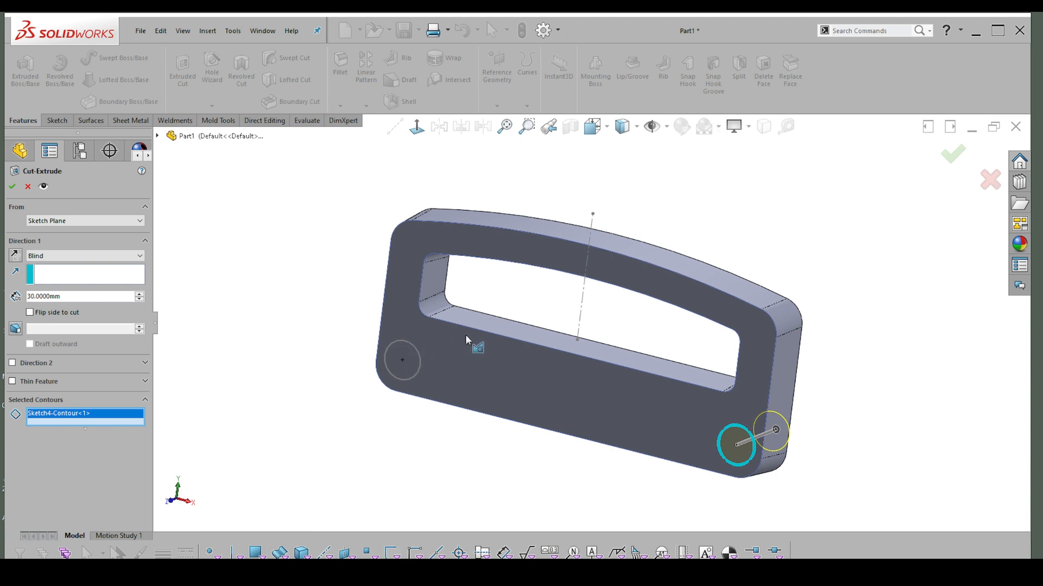
left_click(405, 355)
middle_click_drag(511, 363, 634, 392)
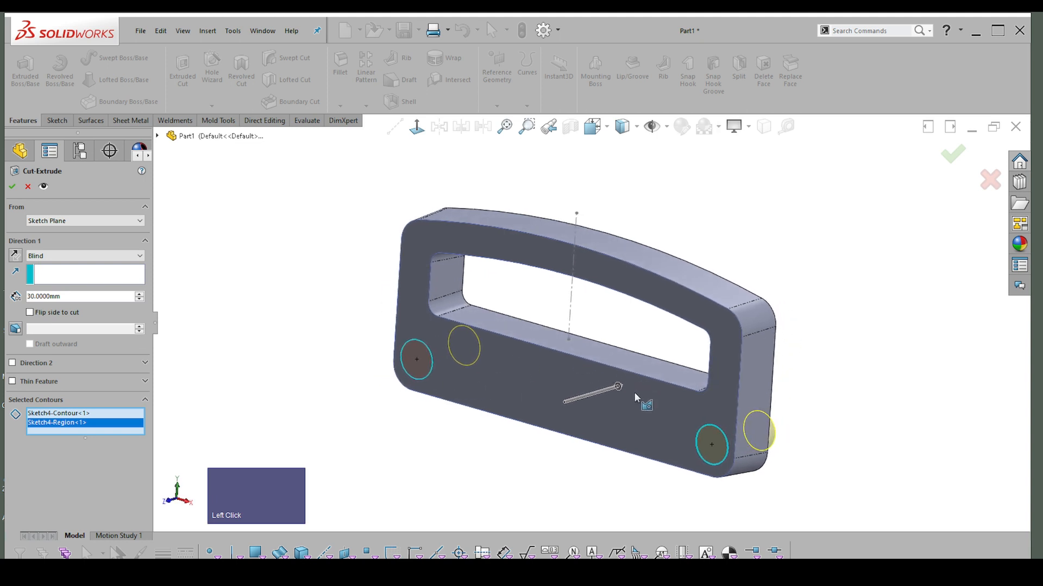
- Set the blind depth of the two-circle cut to 15 mm
left_click(32, 296)
key("BackSpace")
key("BackSpace")
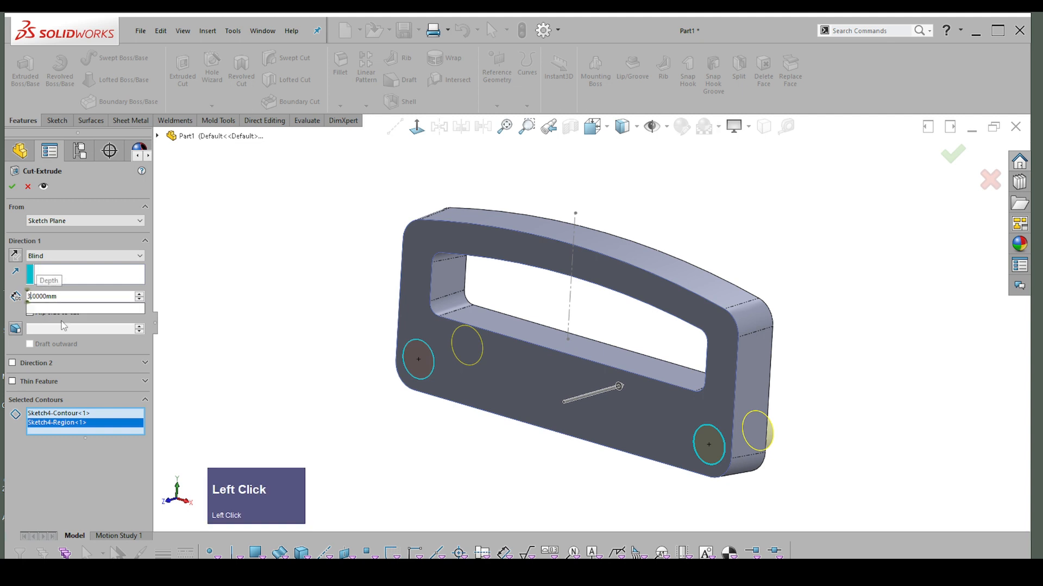
type("15")
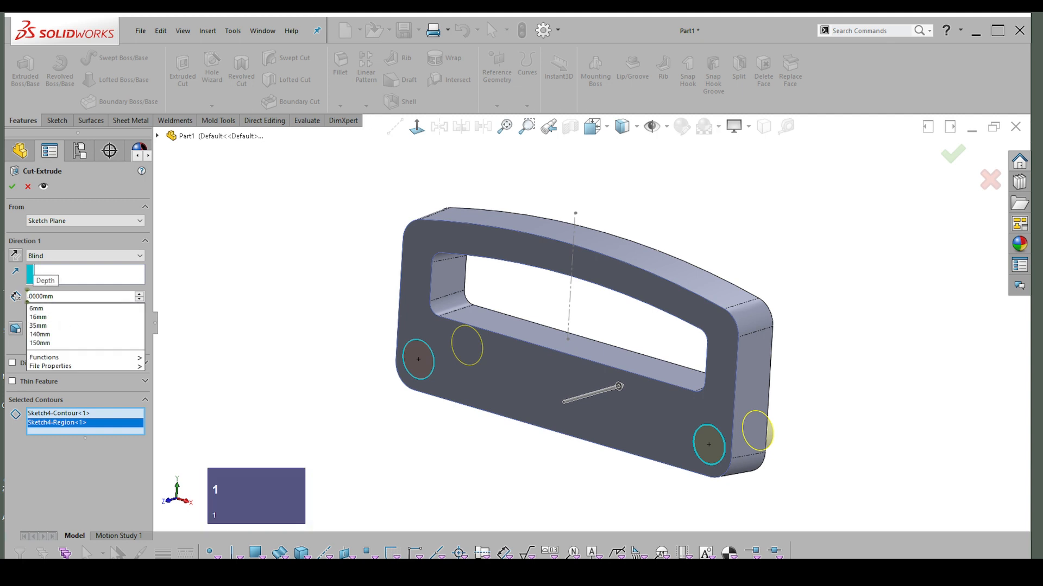
key("Return")
scroll(31, 244, "up", 1)
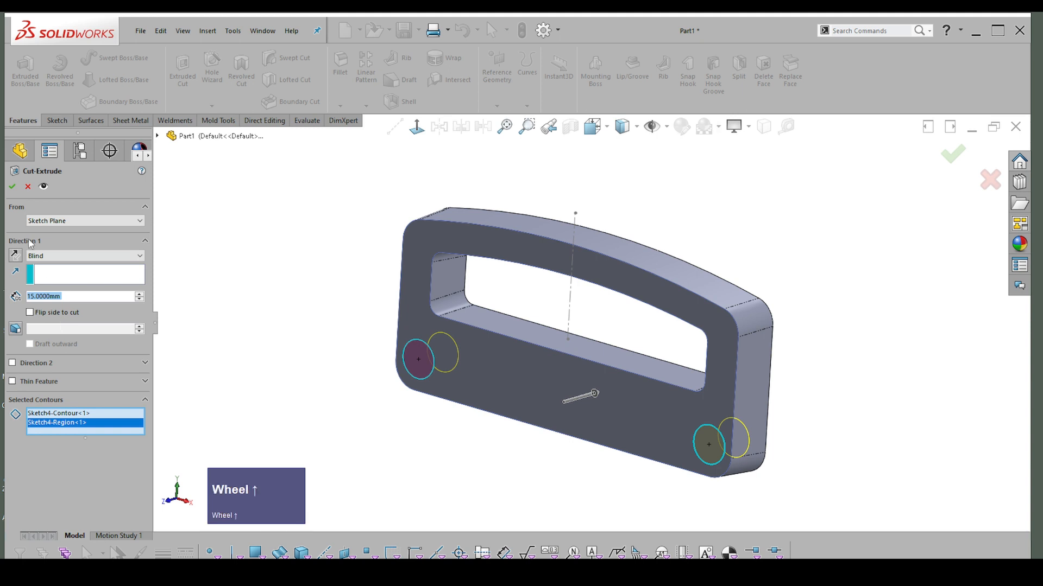
- Add a 2-degree inward draft to the two-circle cut and complete the feature
left_click(15, 329)
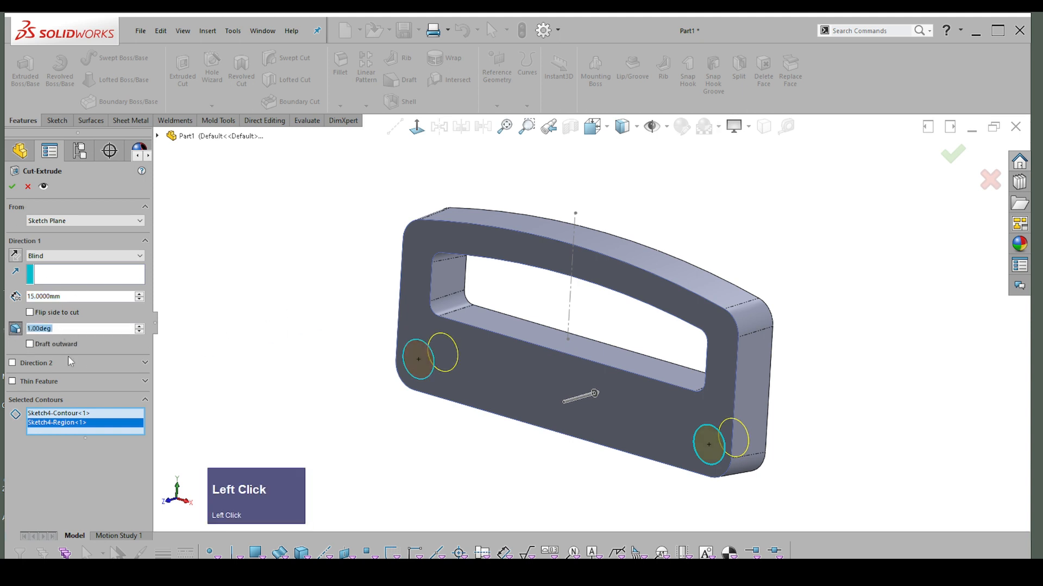
type("2")
key("Return")
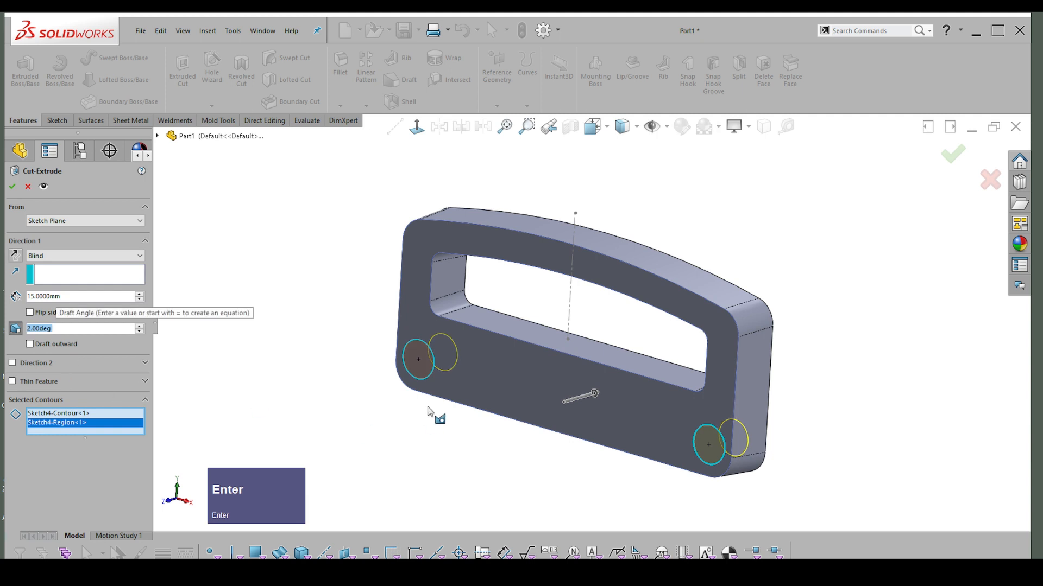
left_click(595, 395)
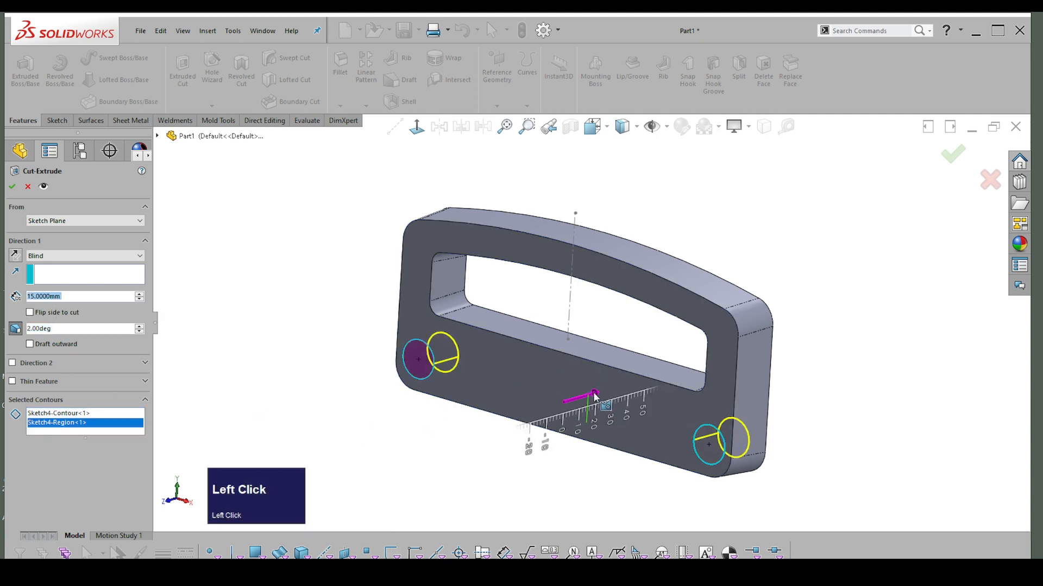
left_click(595, 396)
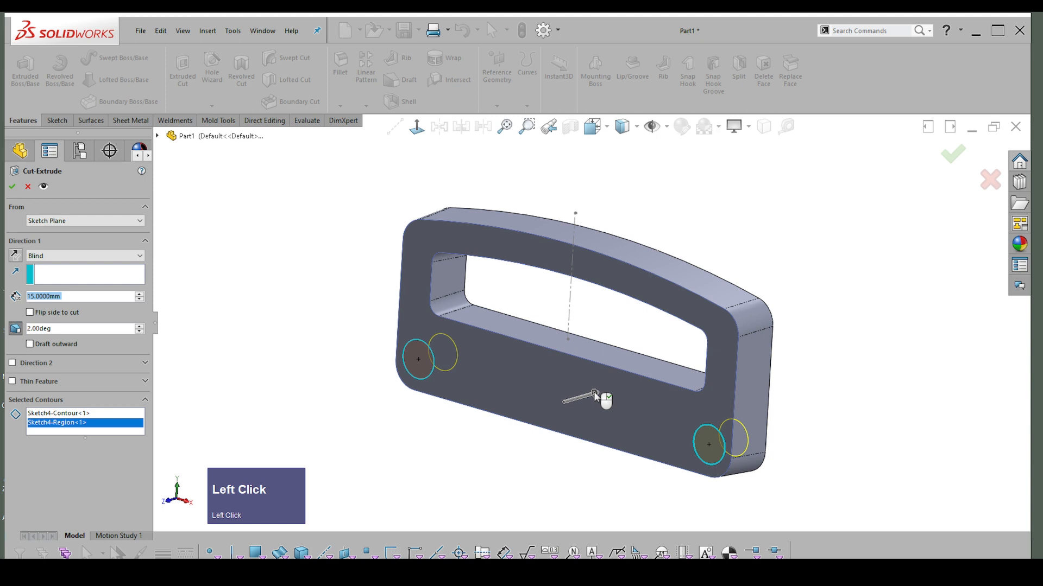
left_click(30, 344)
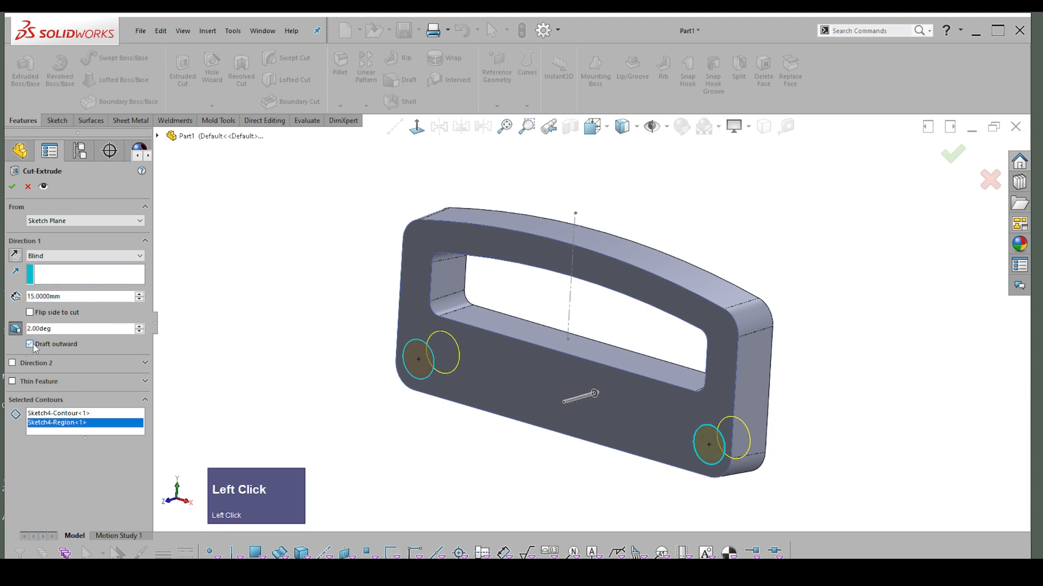
left_click(30, 344)
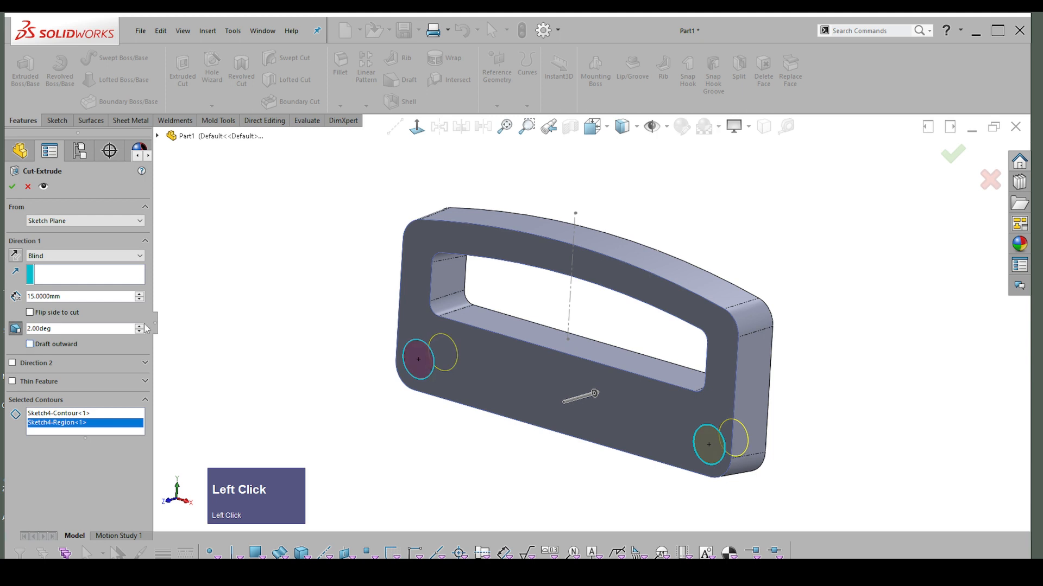
left_click(11, 183)
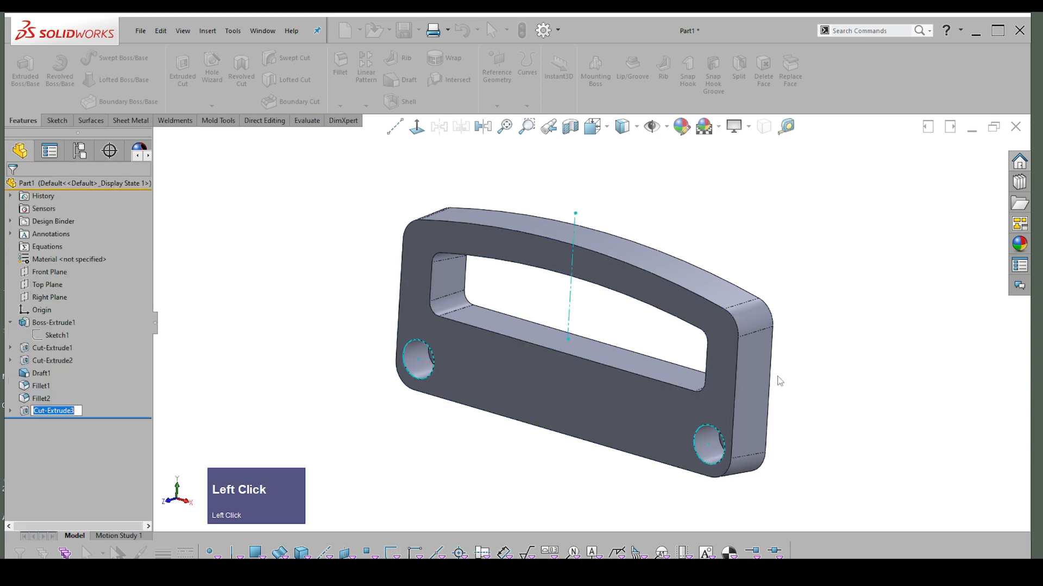
- Fillet the outer perimeter edge of the block's front face with a 2 mm radius, using tangent propagation
scroll(790, 389, "up", 3)
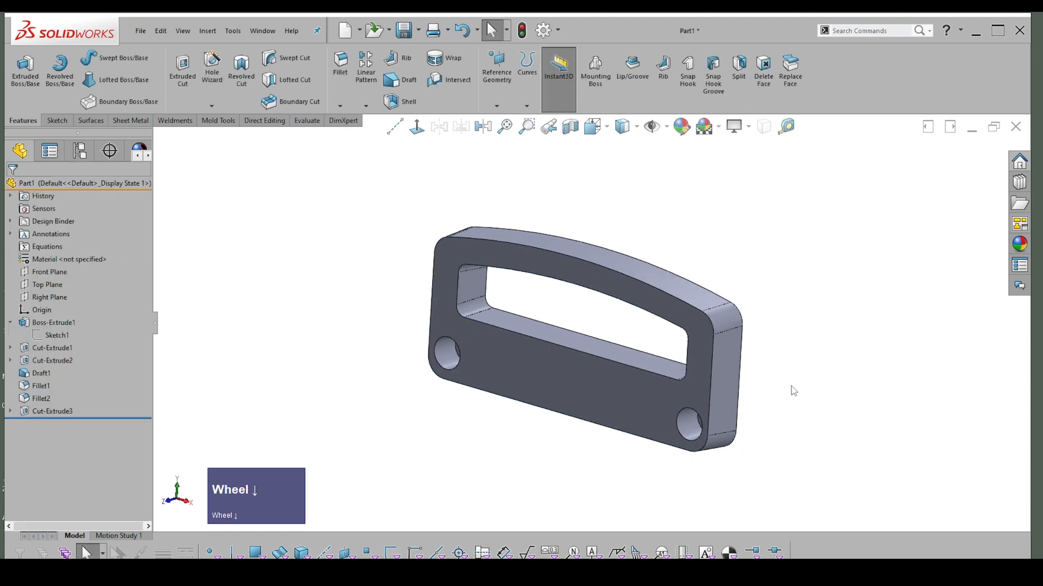
left_click(686, 354)
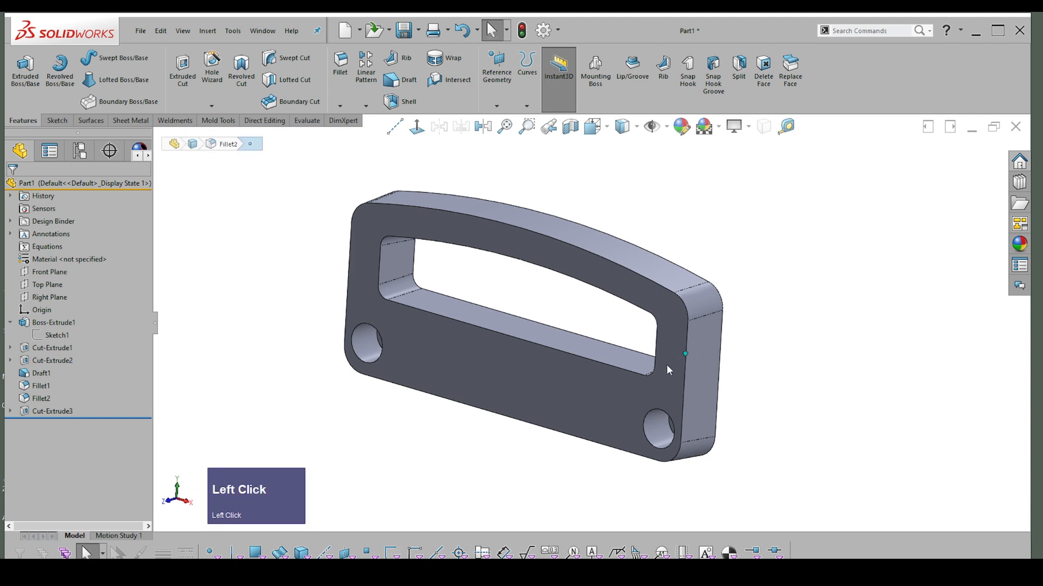
left_click(685, 381)
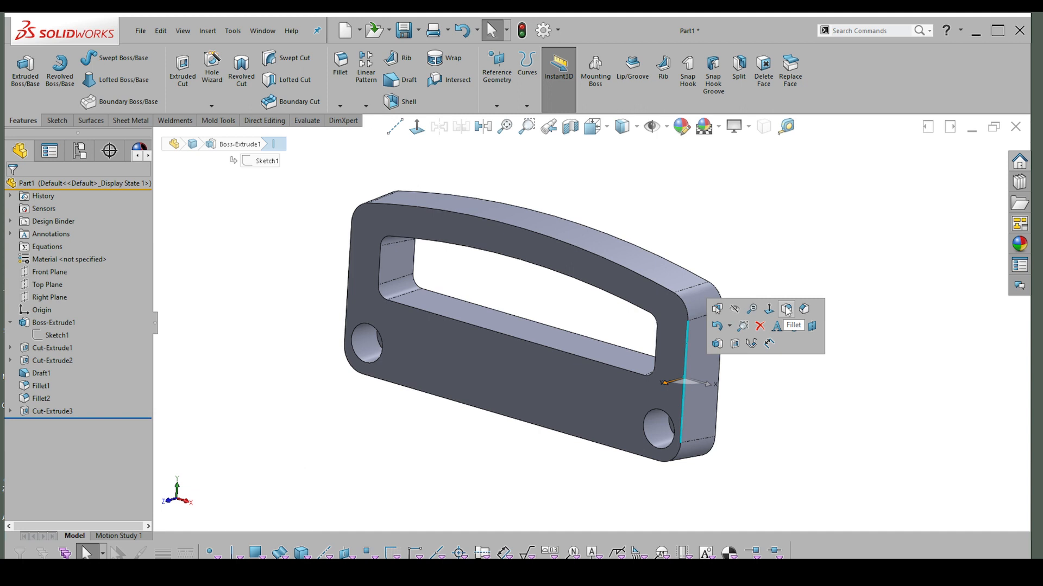
left_click(786, 309)
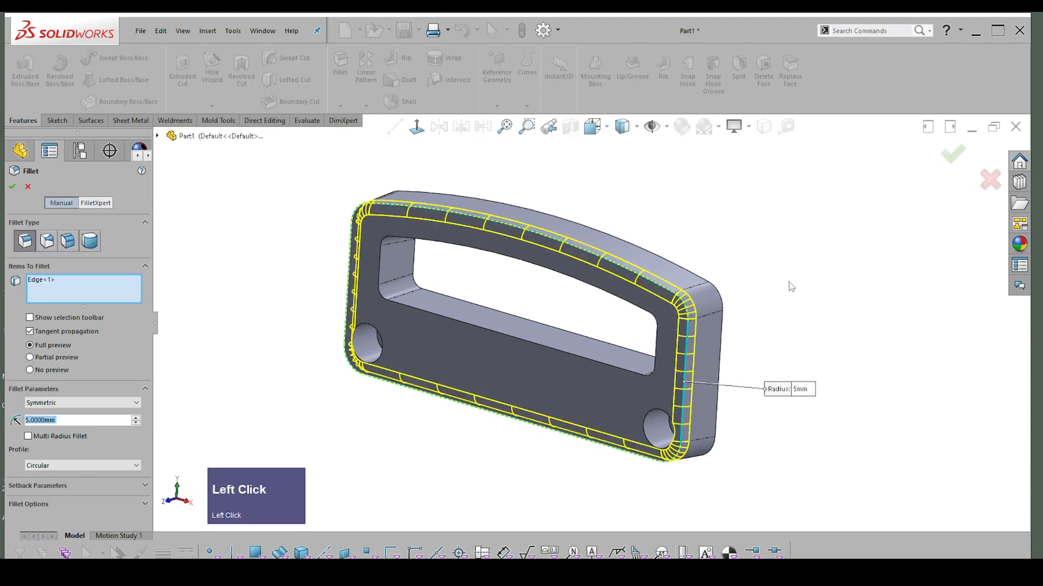
scroll(669, 438, "up", 2)
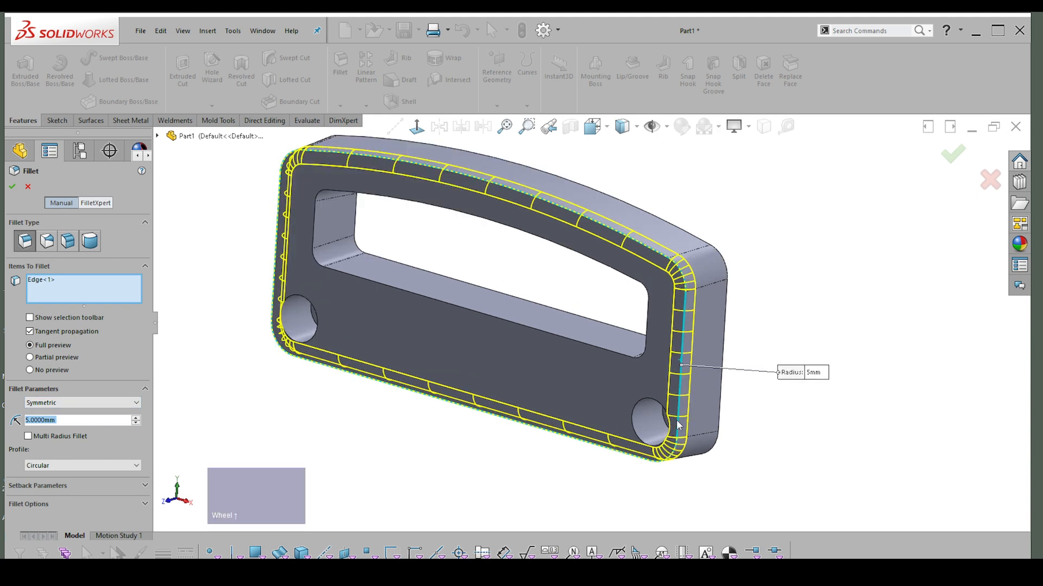
type("2")
key("Return")
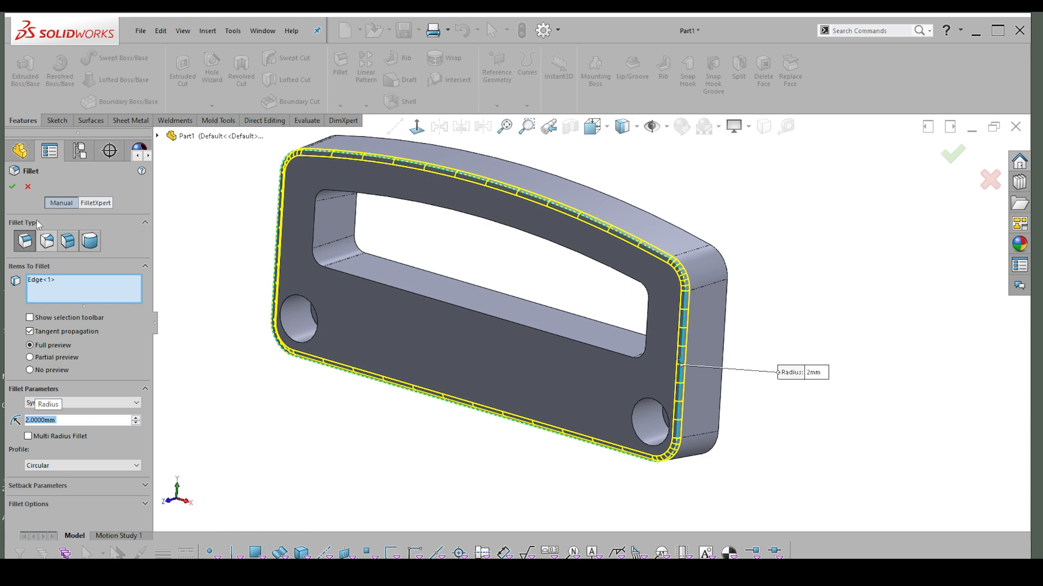
left_click(12, 187)
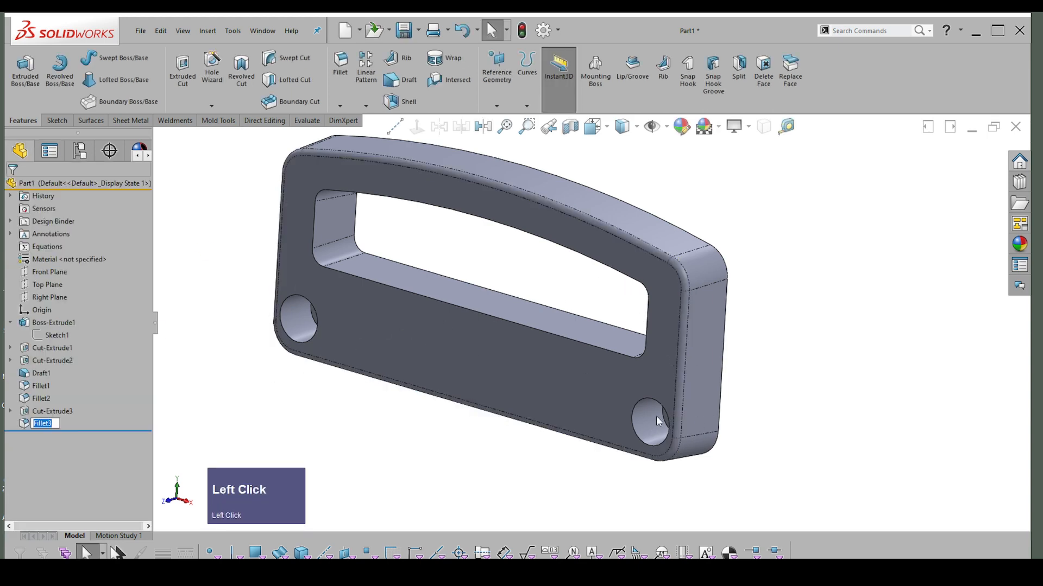
- Fillet the window's edge loop on the front face with a 2 mm radius
left_click(648, 302, "shift")
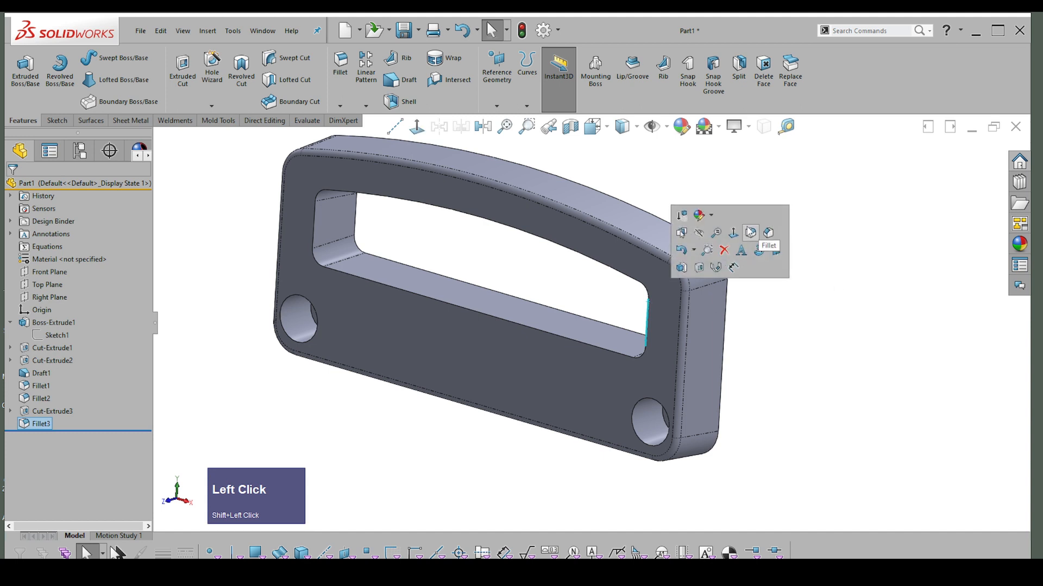
left_click(763, 232)
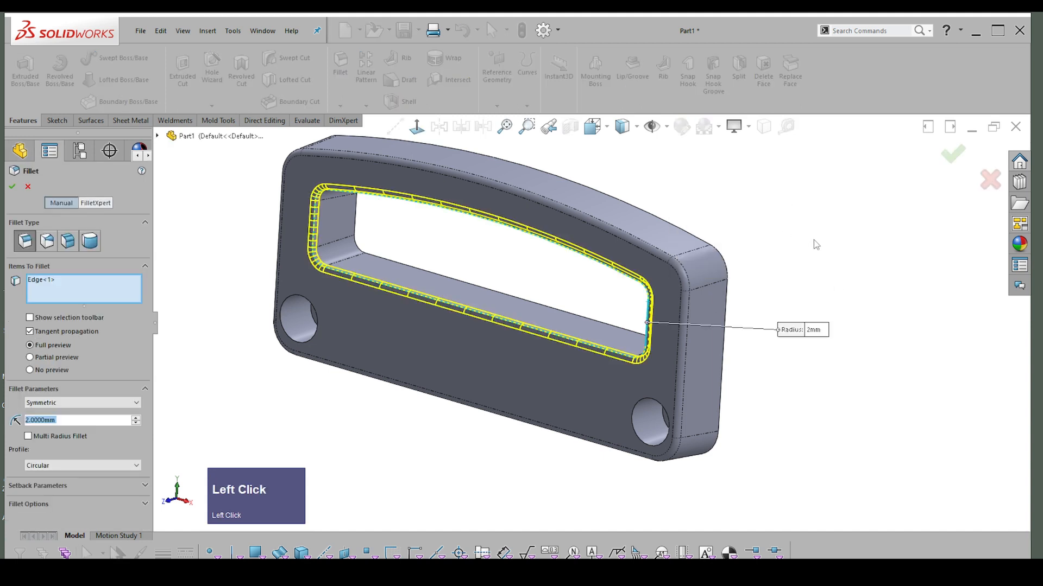
left_click(12, 186)
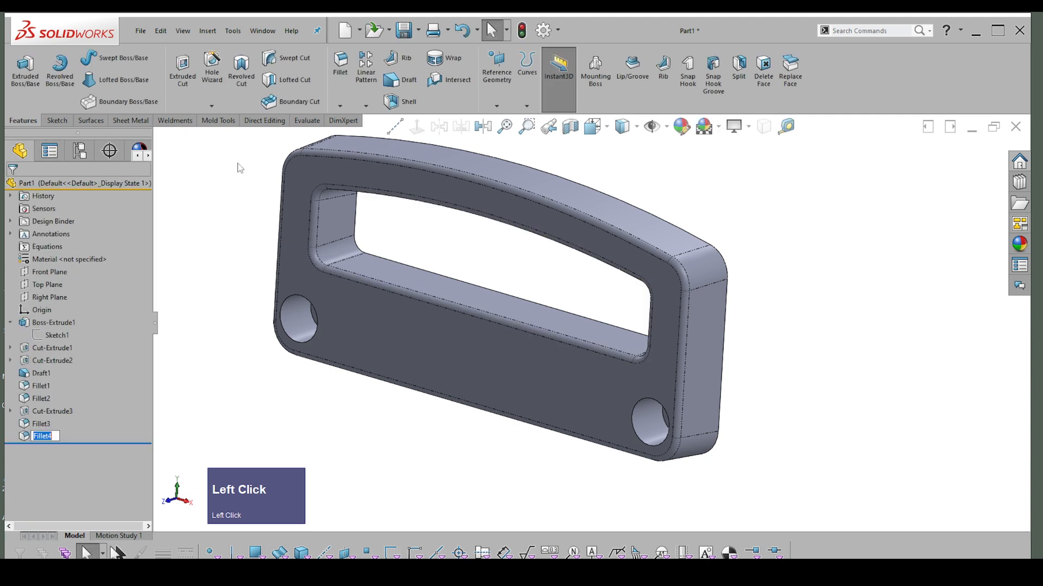
- Fillet the front edges of both round holes with a 1.5 mm radius, using tangent propagation
left_click(313, 308, "shift")
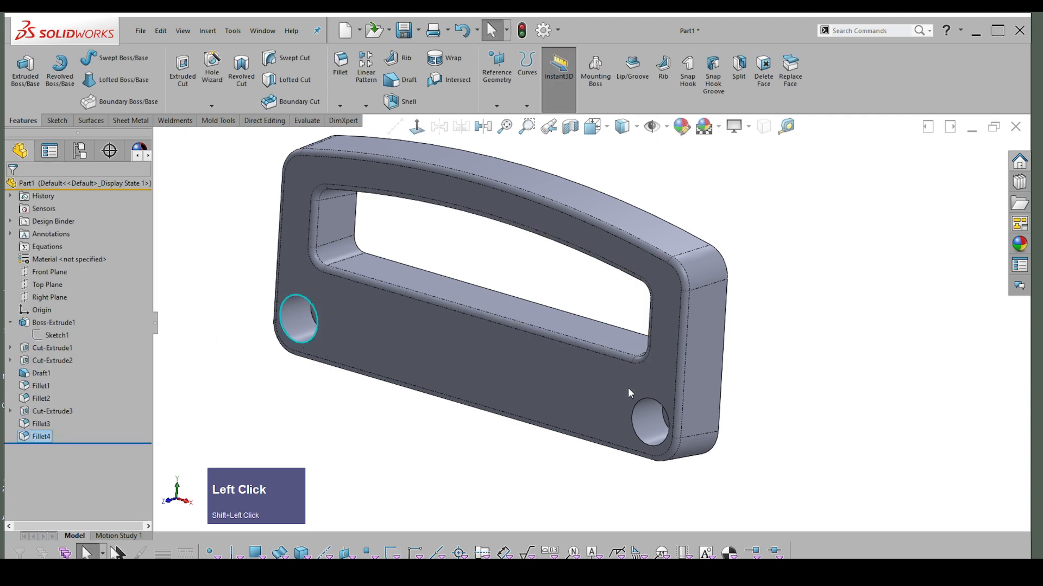
left_click(648, 398, "shift")
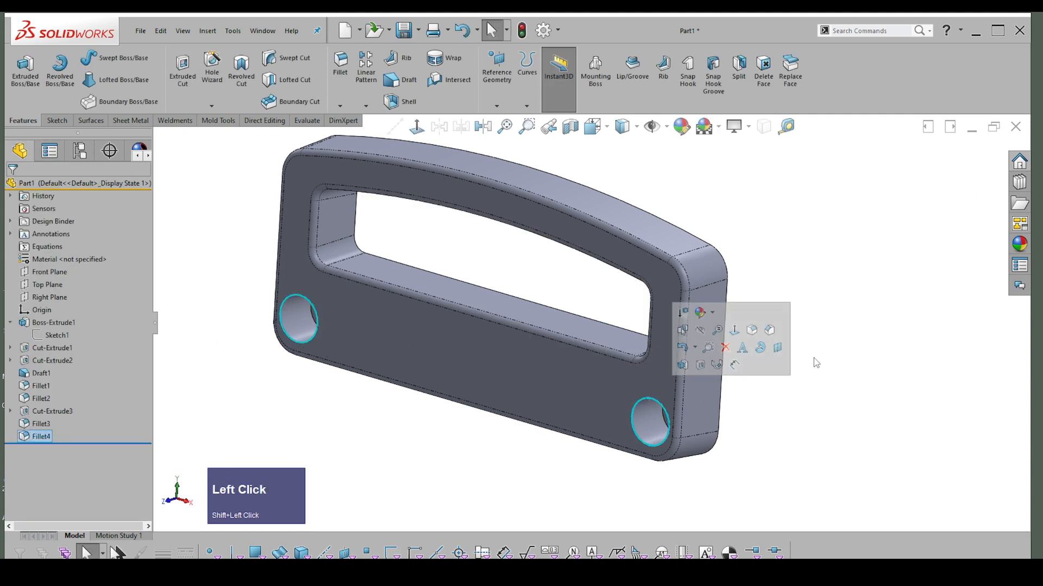
left_click(752, 329)
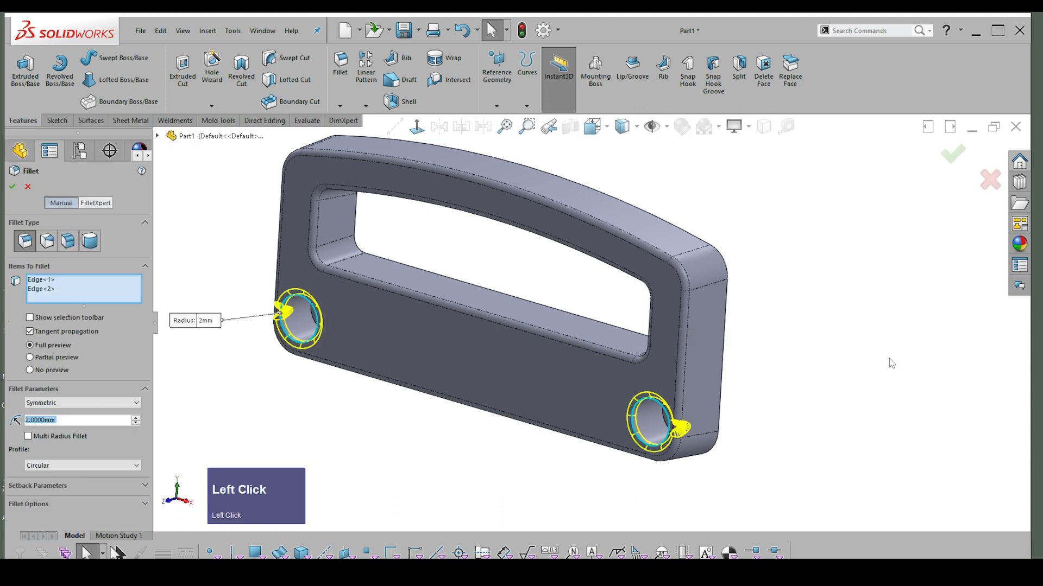
type("1.")
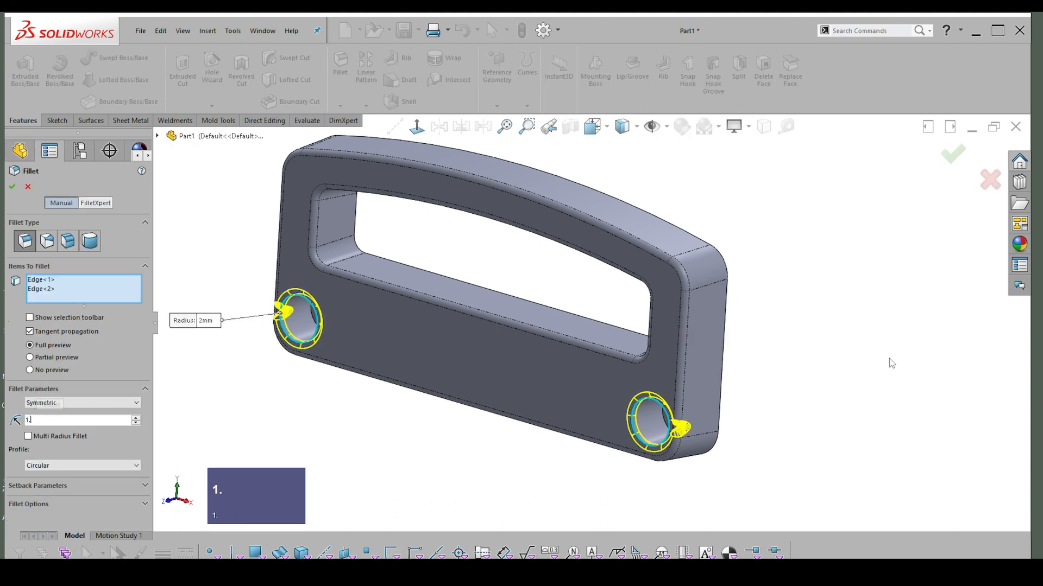
type("5")
key("Return")
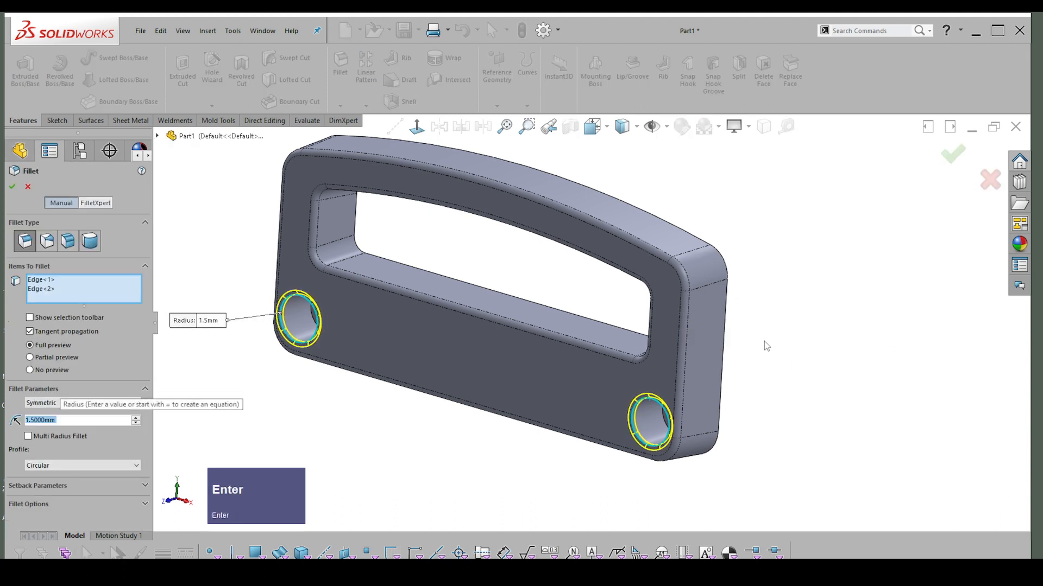
left_click(370, 326)
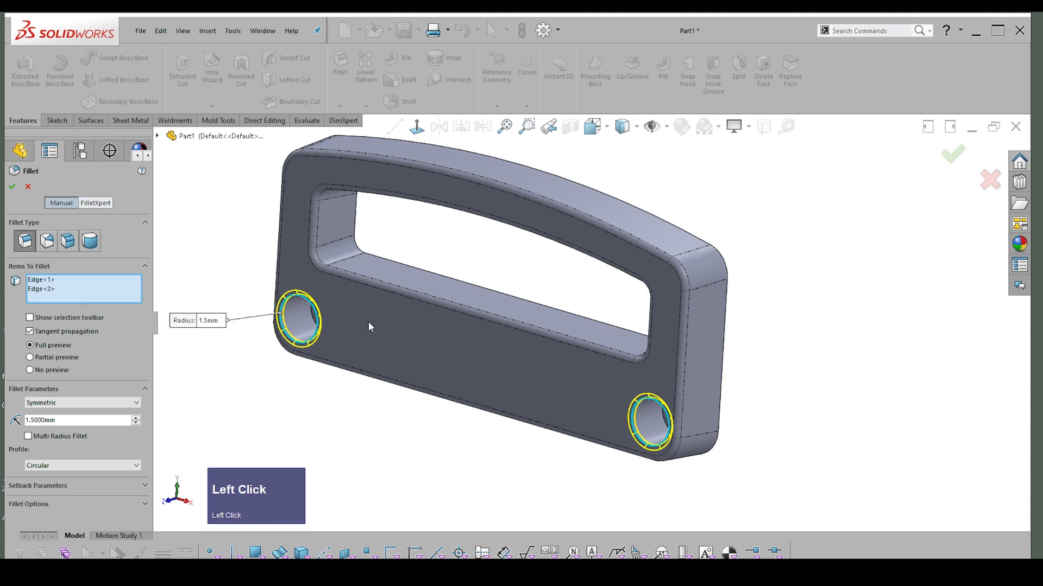
left_click(12, 186)
left_click(790, 280)
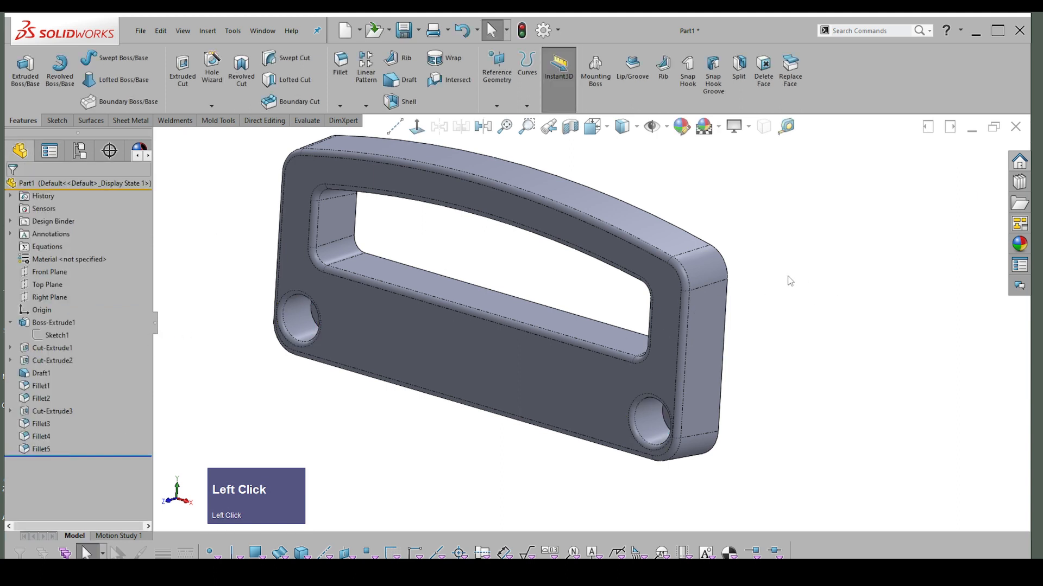
- Reorder the corner fillet Fillet1 to come directly after Fillet4 in the feature history and inspect the block's upper corners
left_click(713, 266)
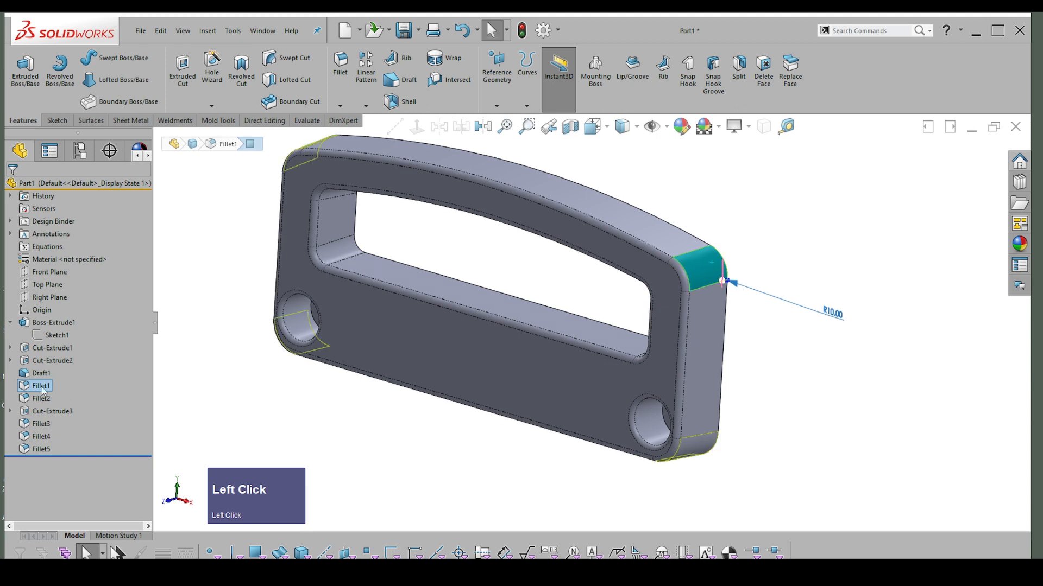
left_click_drag(36, 386, 24, 438)
left_click(249, 417)
middle_click_drag(730, 242, 676, 315)
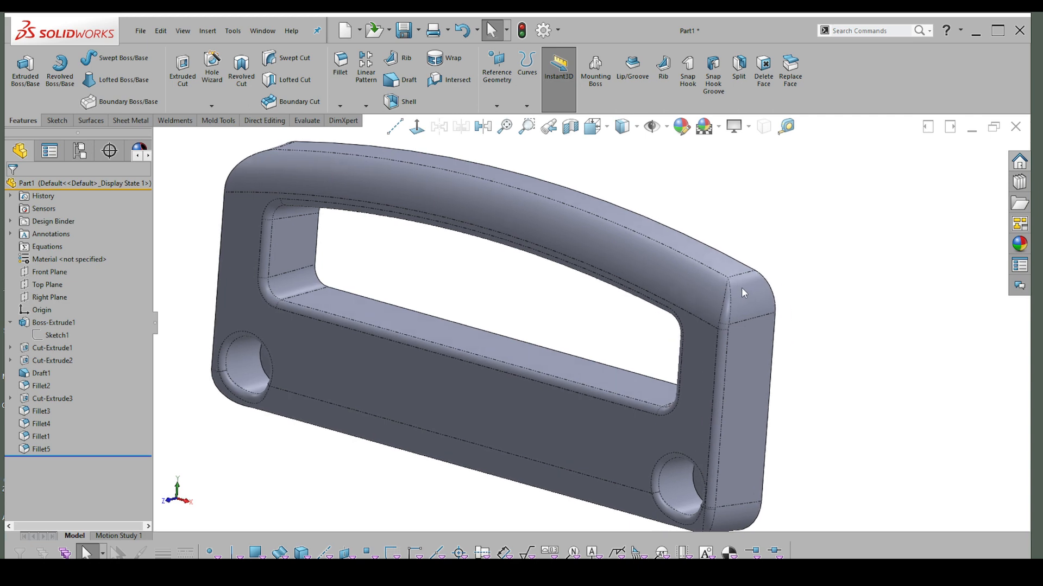
left_click(751, 283)
left_click(864, 271)
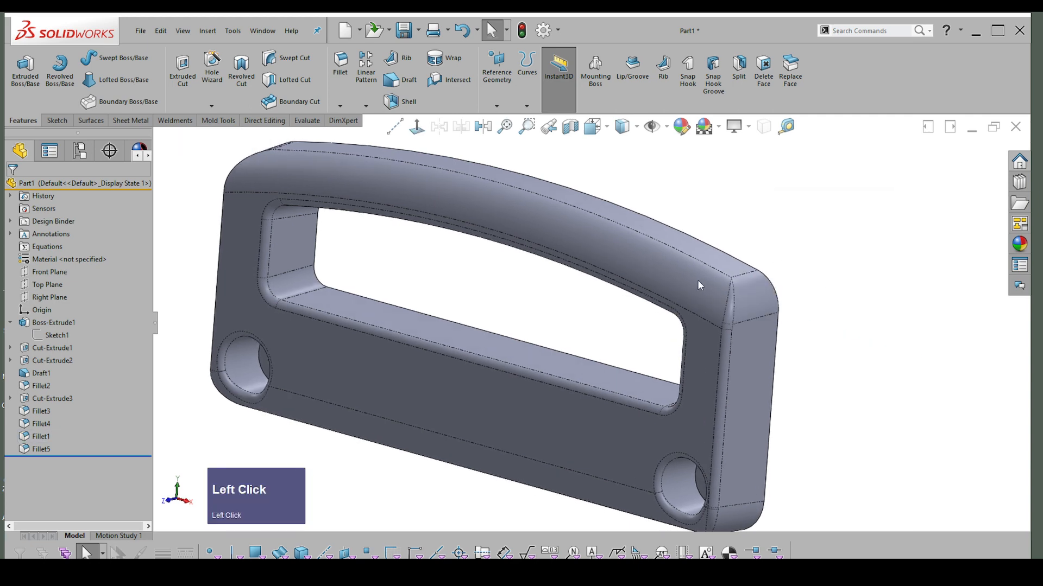
left_click(698, 280)
left_click(758, 291)
middle_click_drag(619, 290, 338, 235)
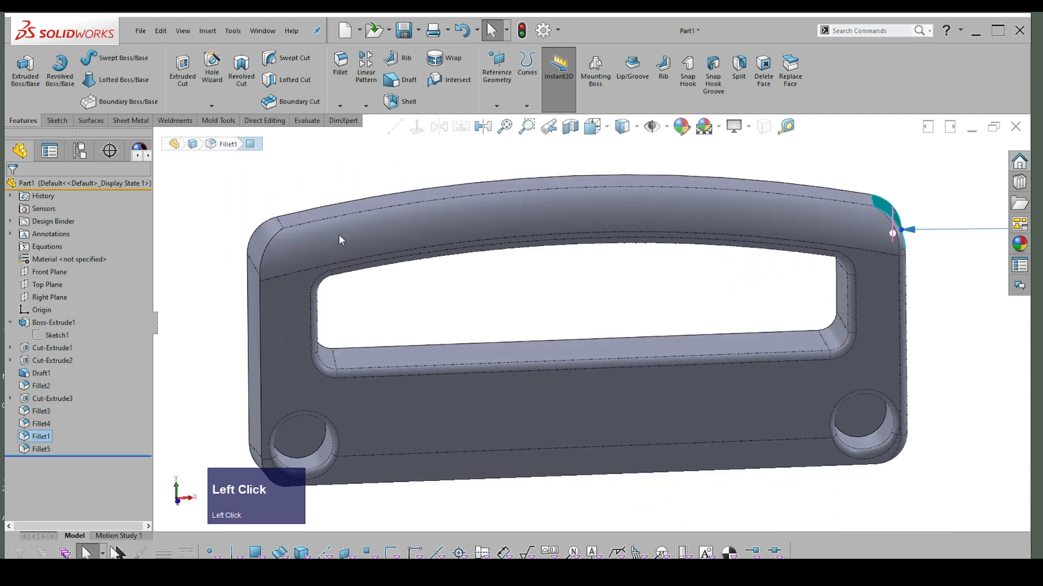
left_click(298, 253)
left_click(206, 380)
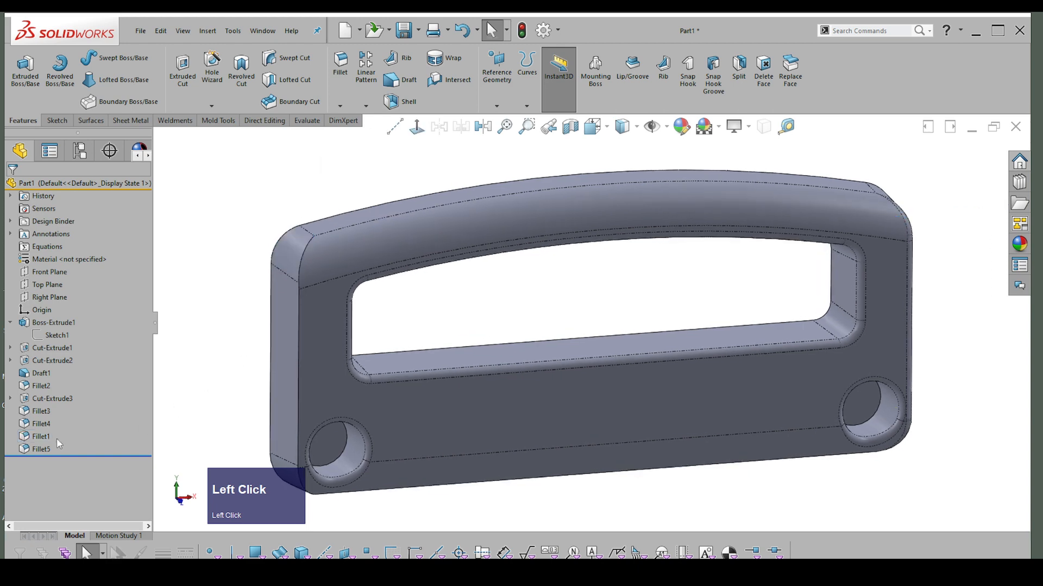
- Reorder the corner fillet Fillet1 to sit directly after Cut-Extrude3, ahead of Fillet3
left_click(57, 438)
middle_click_drag(109, 405, 673, 375)
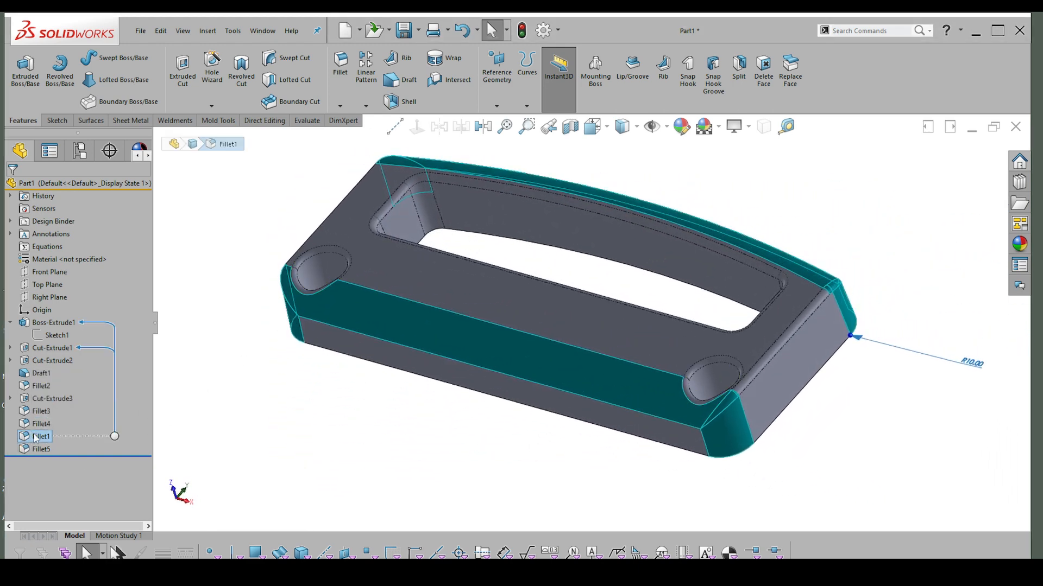
left_click_drag(27, 437, 20, 385)
left_click_drag(15, 390, 11, 400)
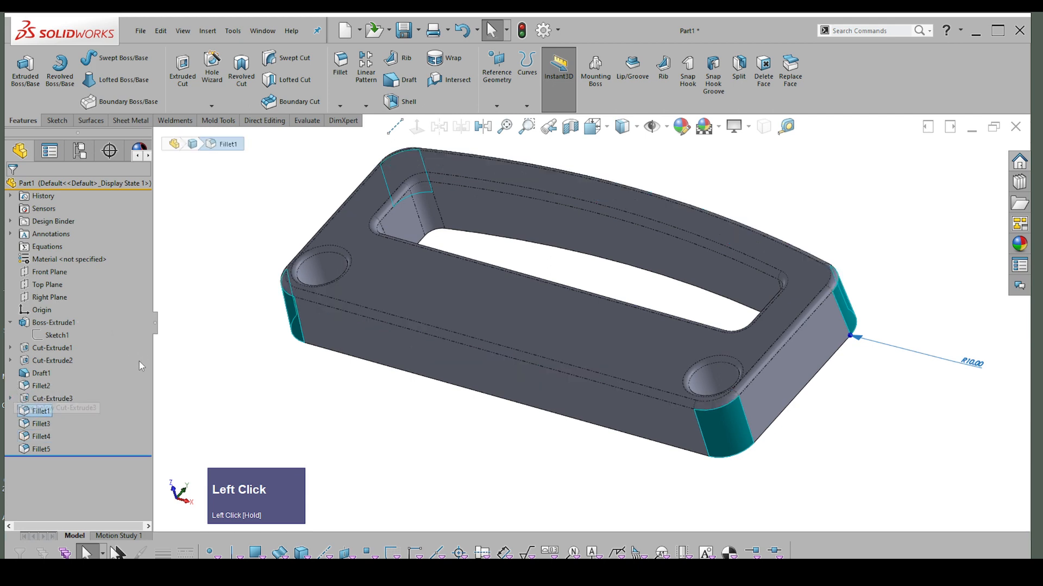
left_click(504, 451)
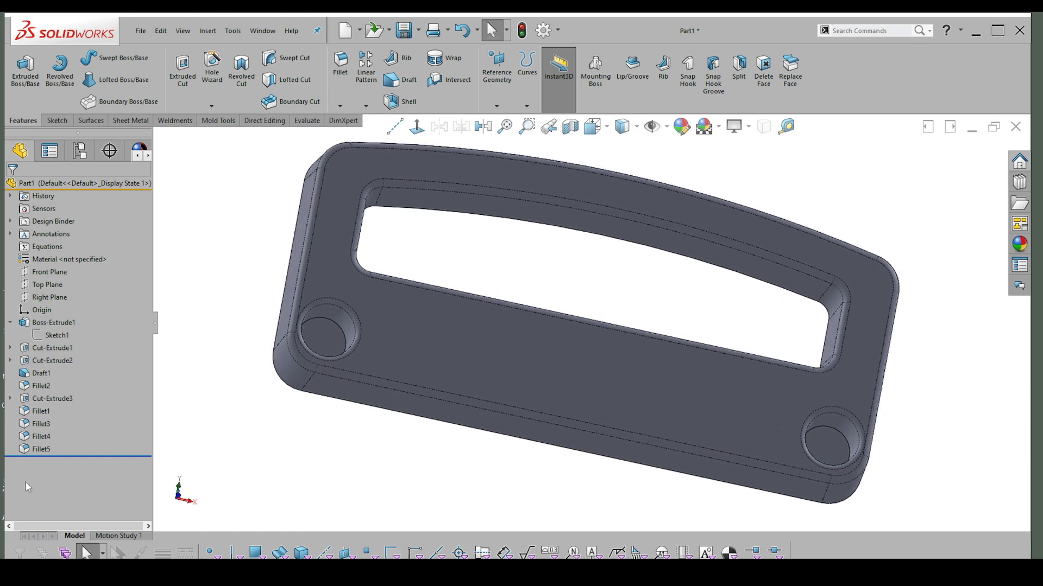
middle_click_drag(402, 312, 864, 312)
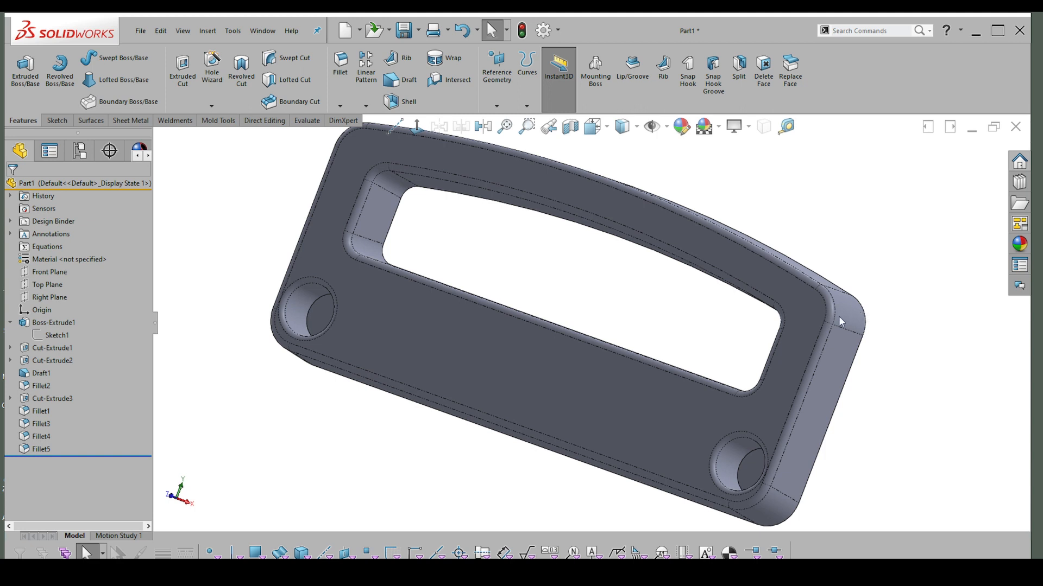
middle_click_drag(836, 311, 830, 326)
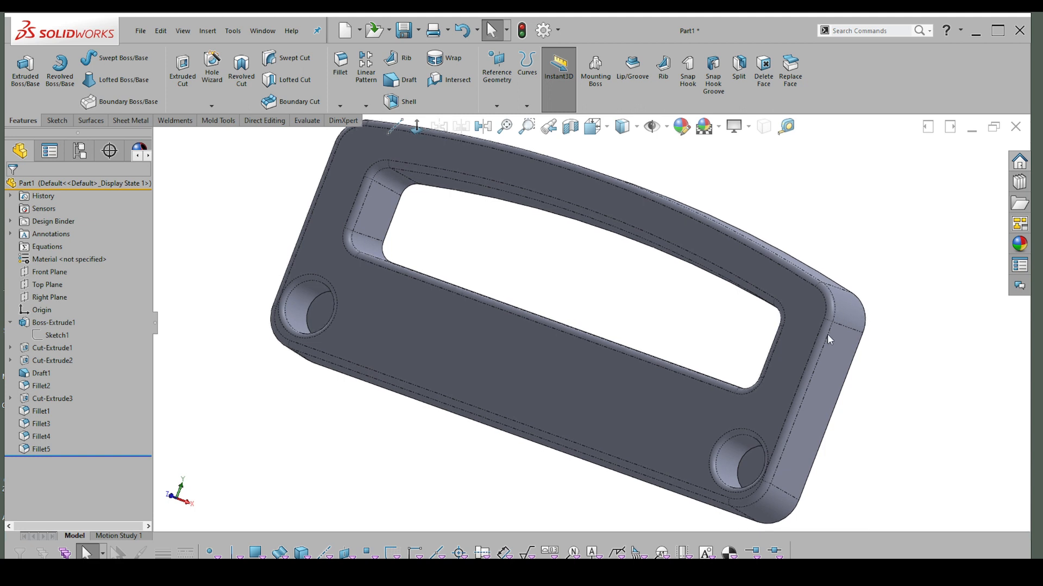
middle_click_drag(833, 278, 865, 334)
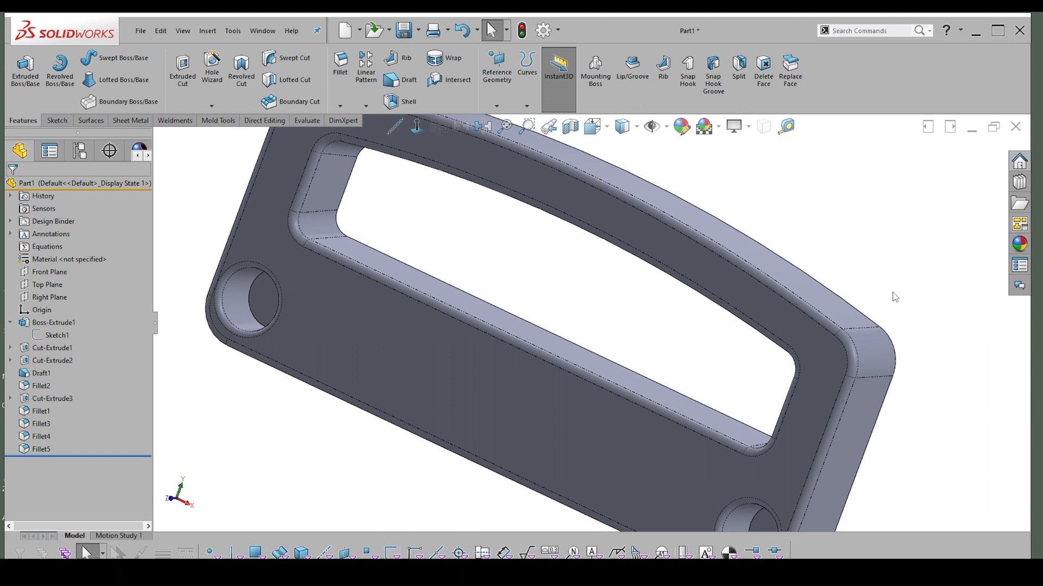
scroll(907, 374, "down", 2)
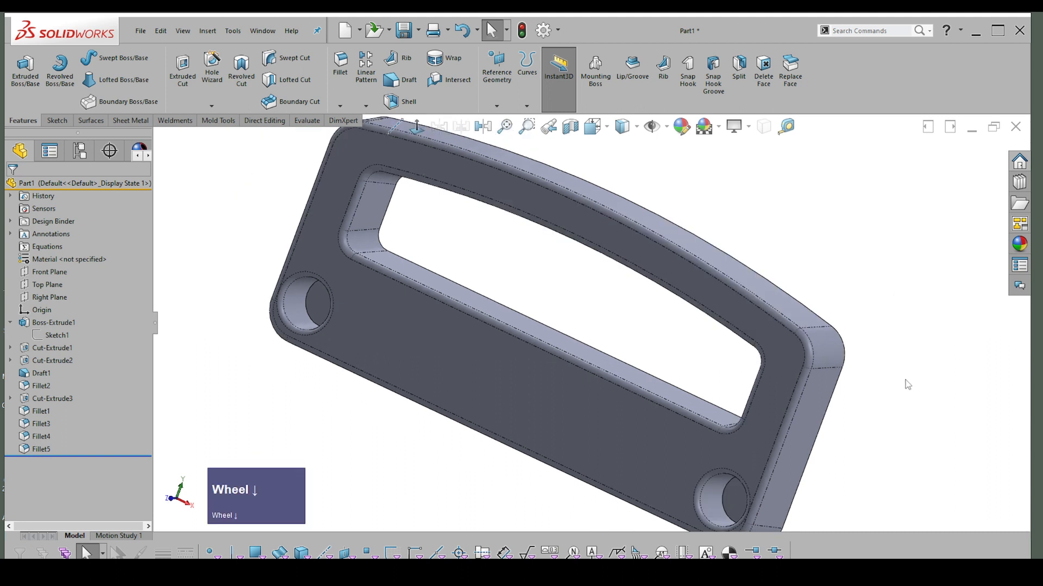
left_click(894, 348)
- Shell the block to a 1.4 mm wall thickness, removing its flat back face
middle_click_drag(894, 349, 501, 210)
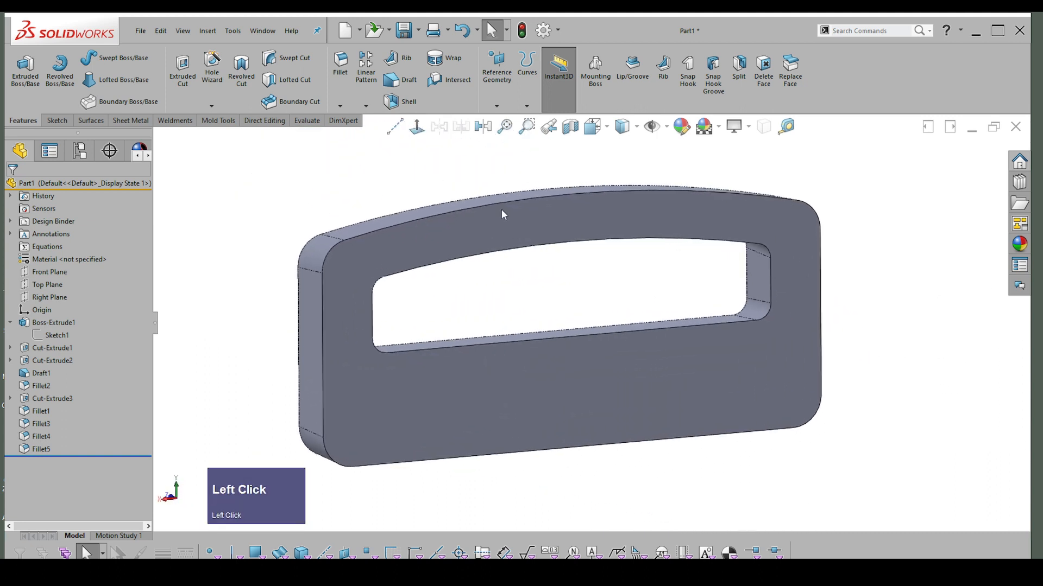
left_click(402, 103)
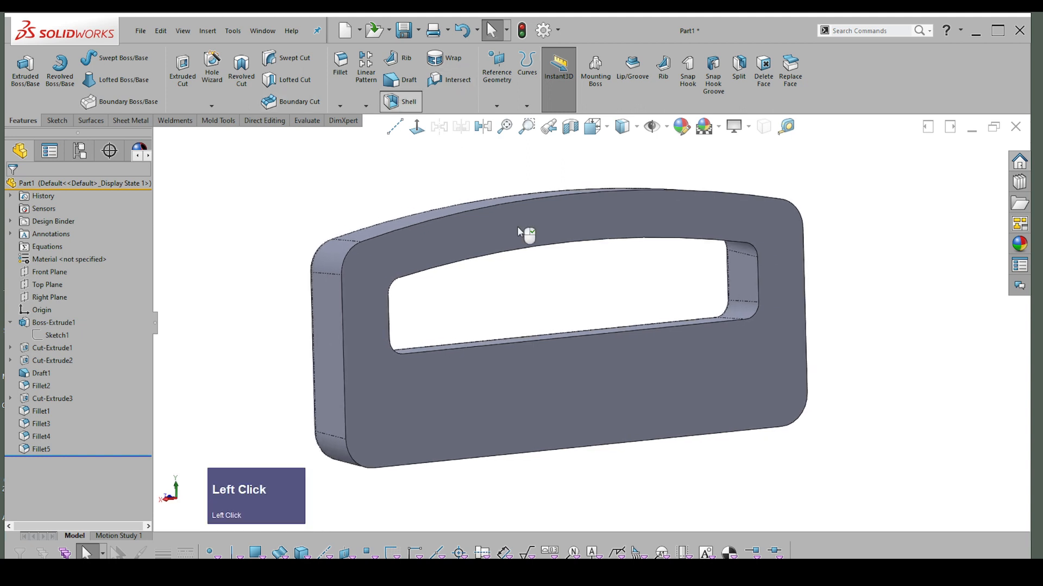
middle_click_drag(512, 245, 821, 444)
middle_click_drag(774, 409, 533, 374)
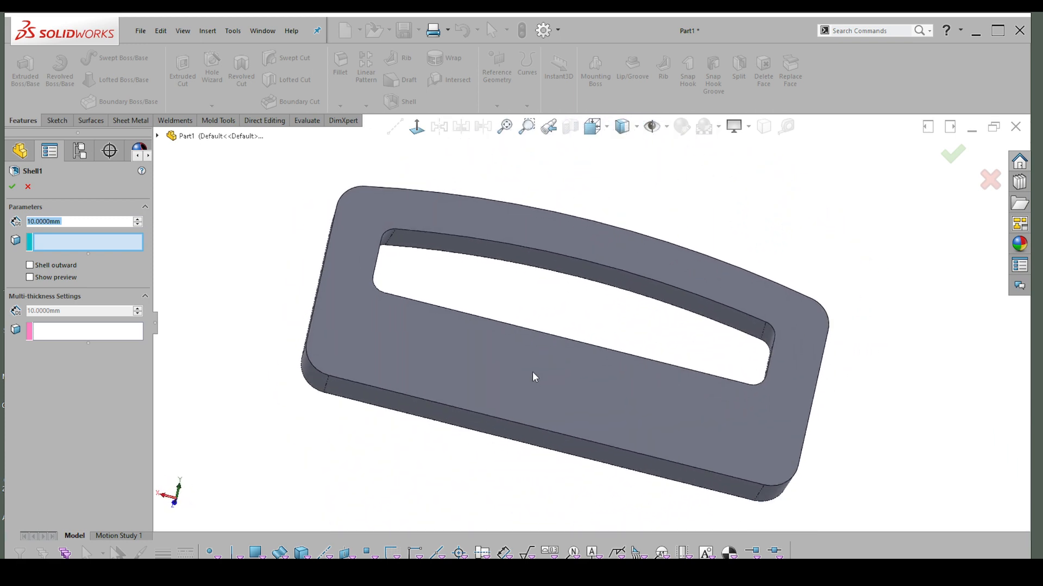
left_click(532, 372)
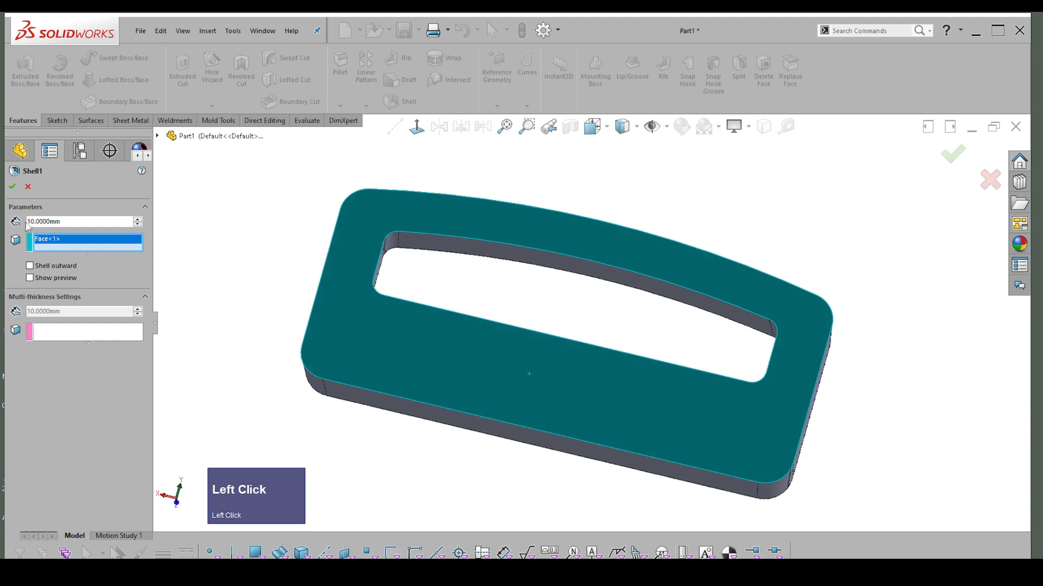
left_click(28, 222)
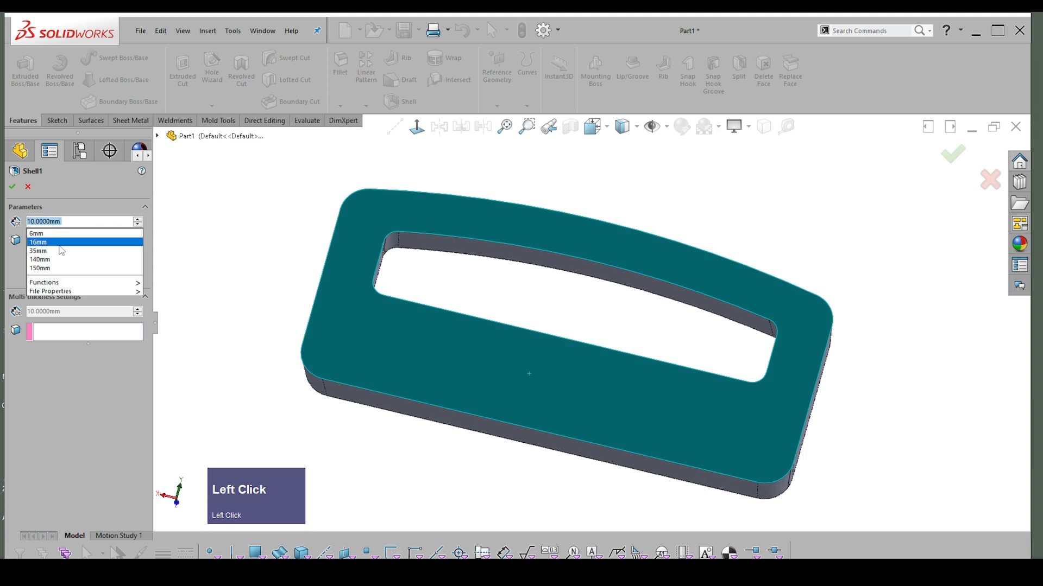
type("1")
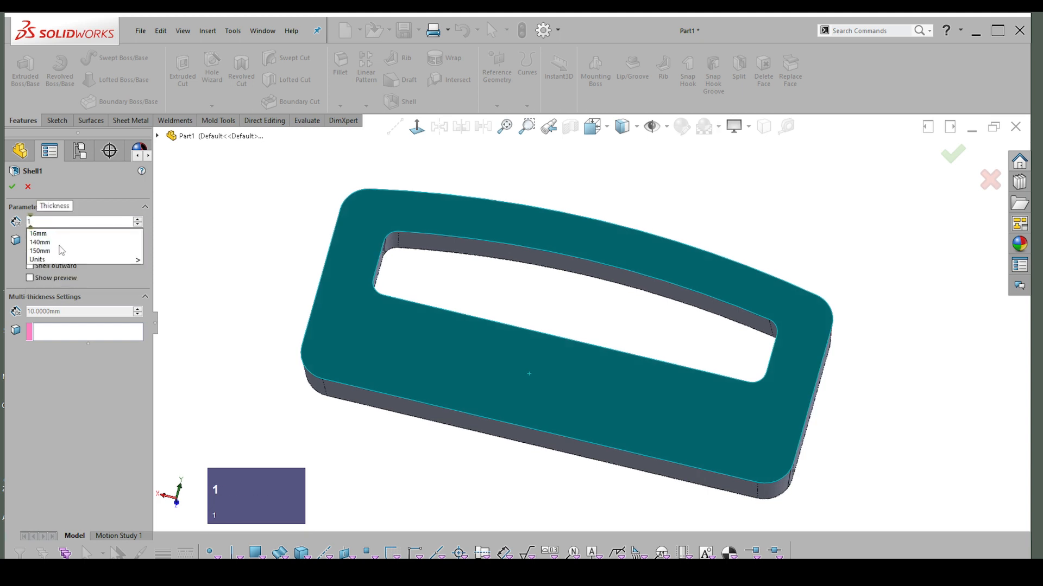
type(".4")
key("Return")
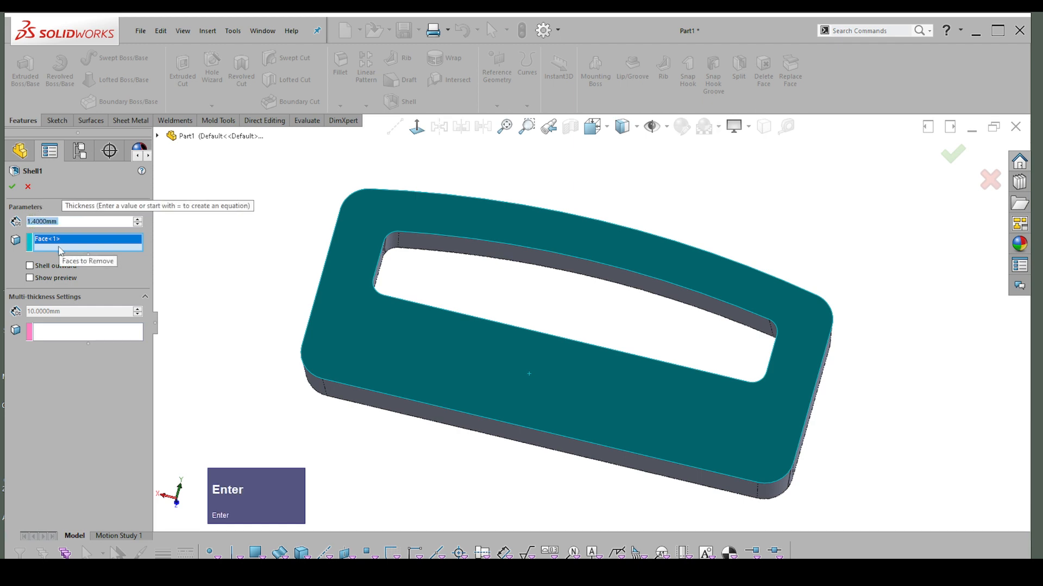
left_click(12, 186)
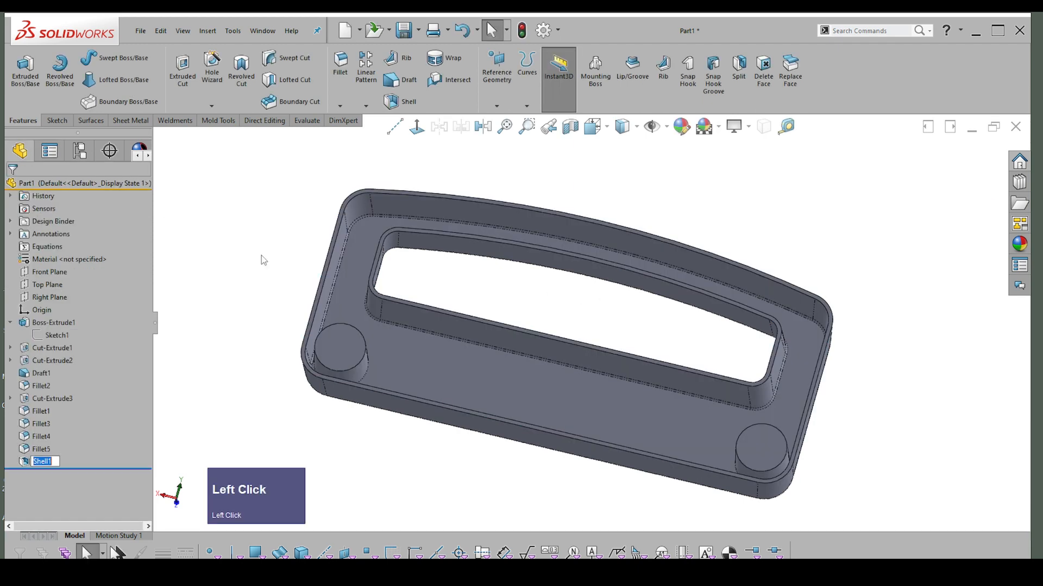
- Edit the round holes' edge fillet to also include the floor edges of both holes at 1.5 mm radius
middle_click_drag(925, 404, 783, 367)
middle_click_drag(672, 381, 420, 355)
scroll(403, 319, "down", 5)
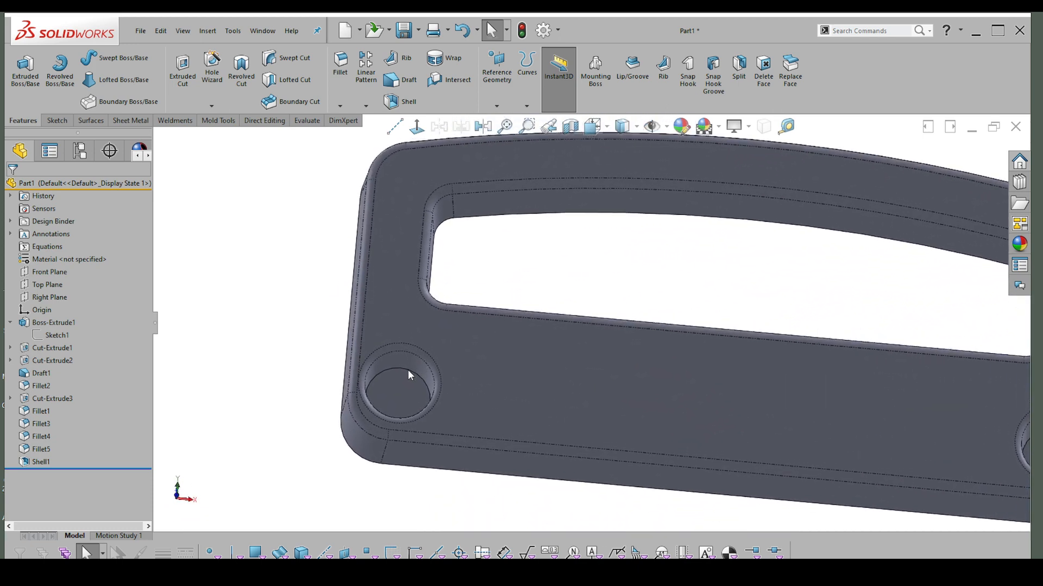
left_click(408, 369)
left_click(576, 298)
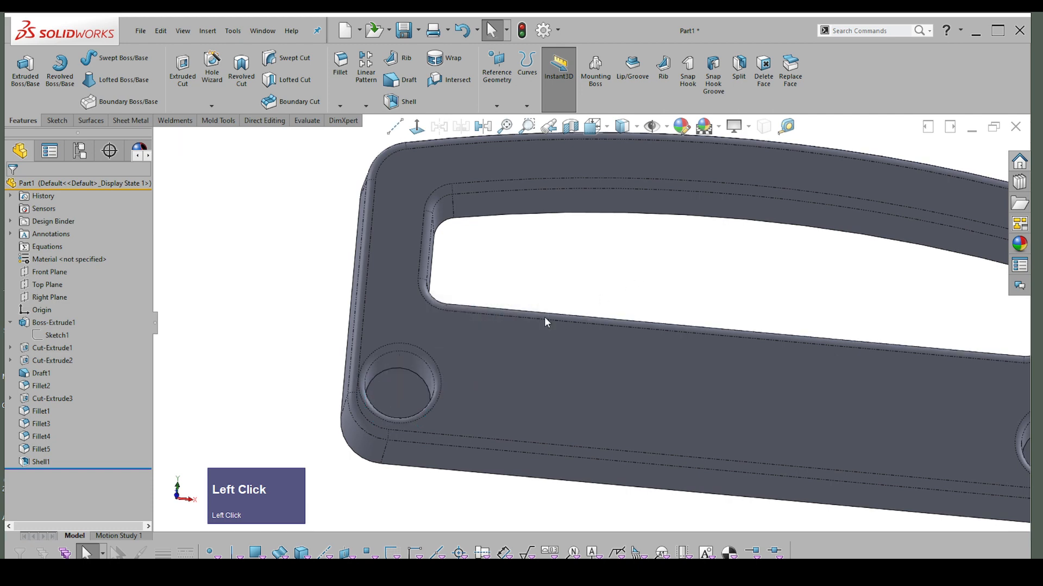
left_click(424, 361)
scroll(417, 353, "up", 2)
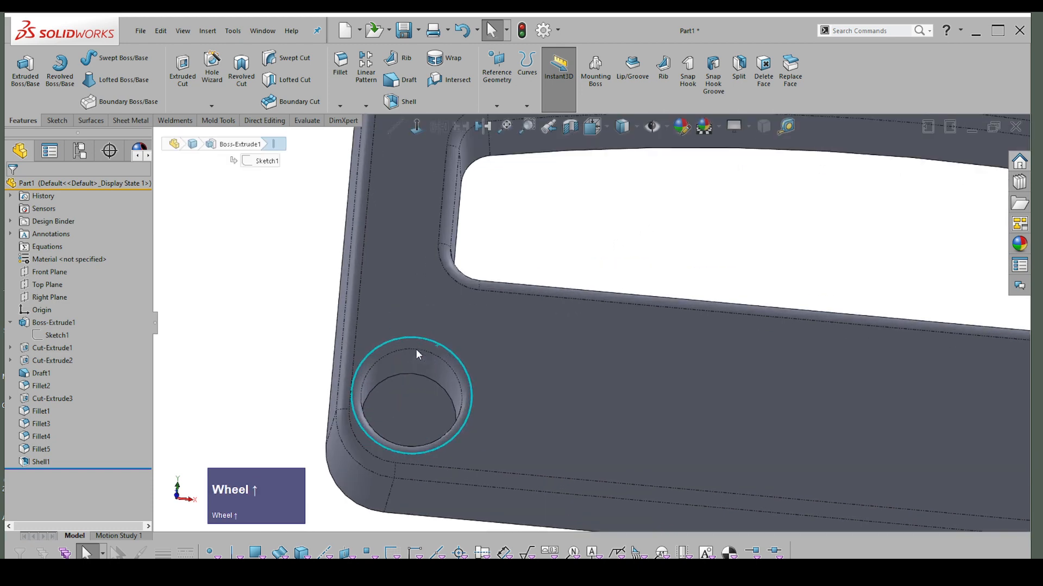
left_click(402, 344)
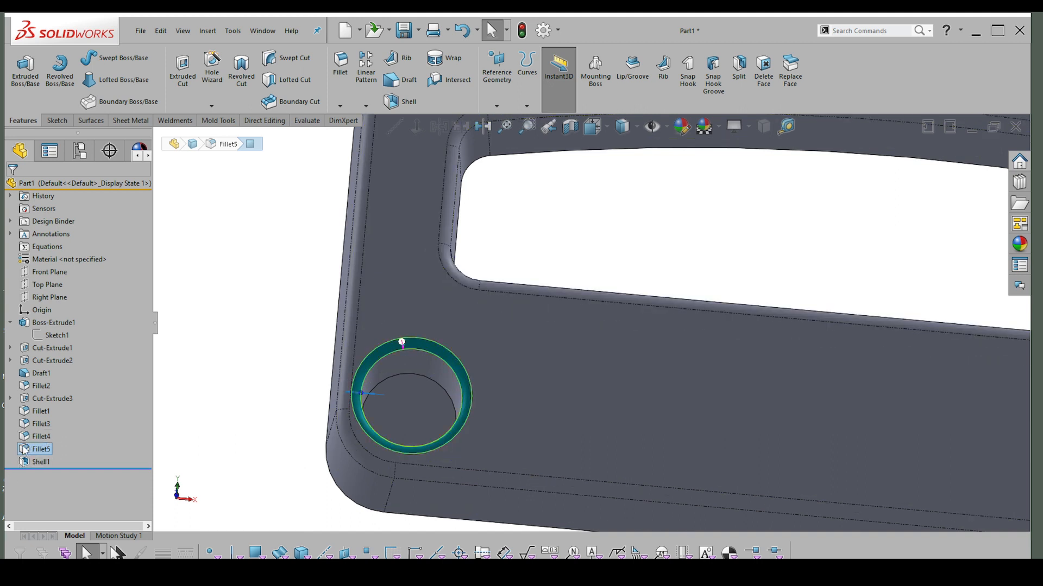
right_click(42, 451)
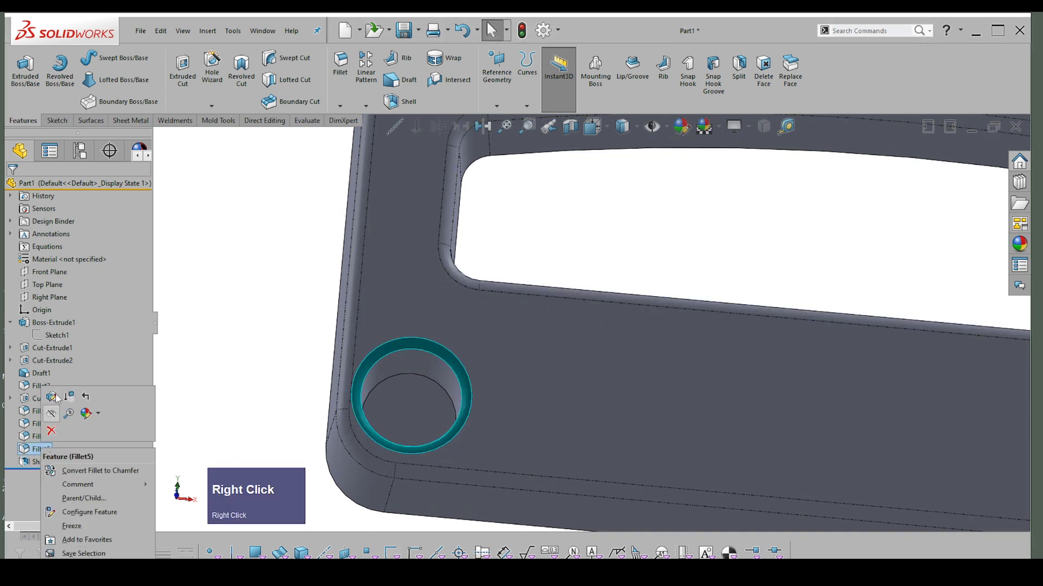
left_click(52, 398)
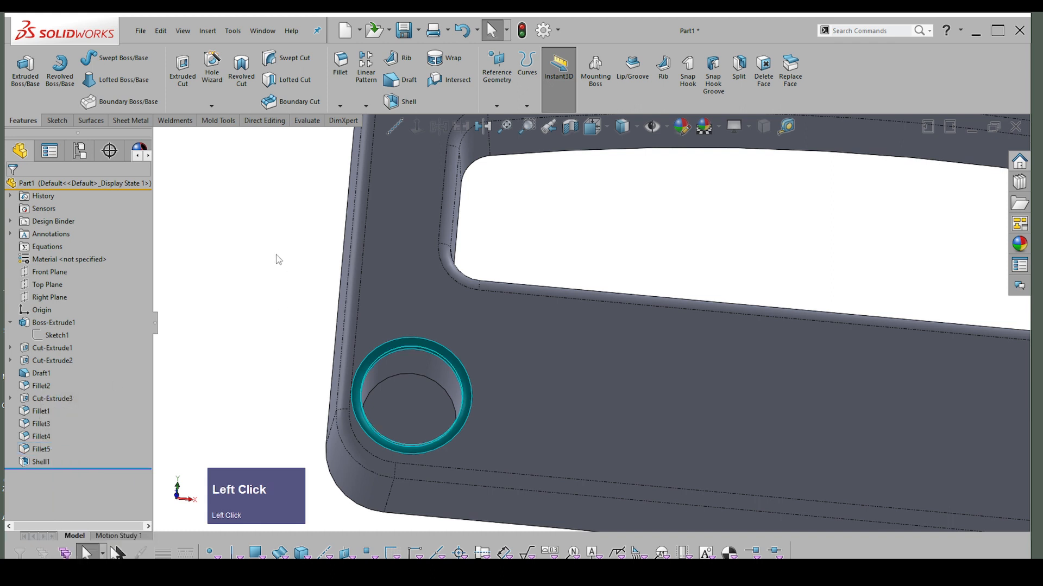
left_click(61, 289)
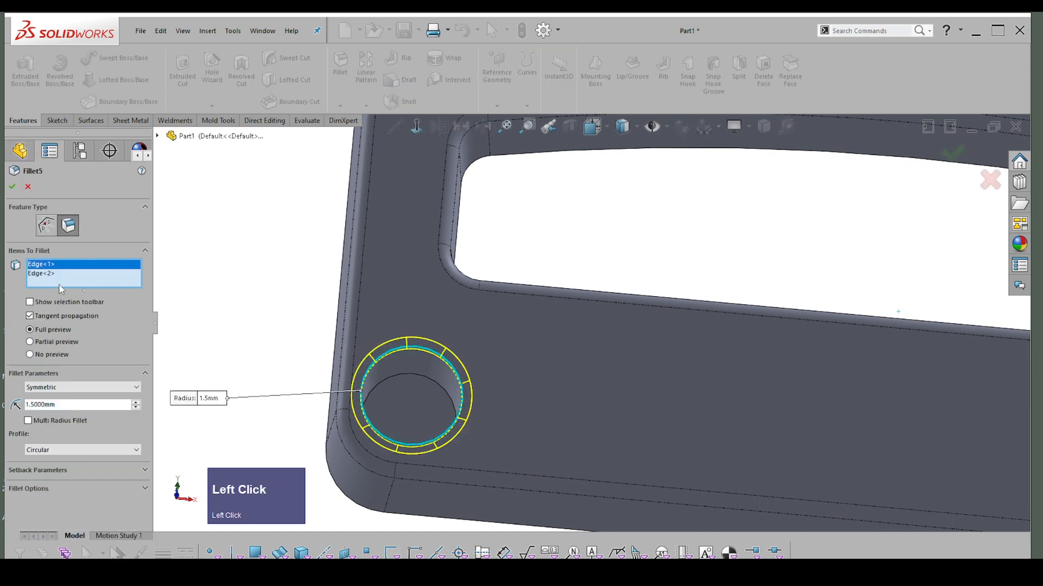
left_click(417, 373)
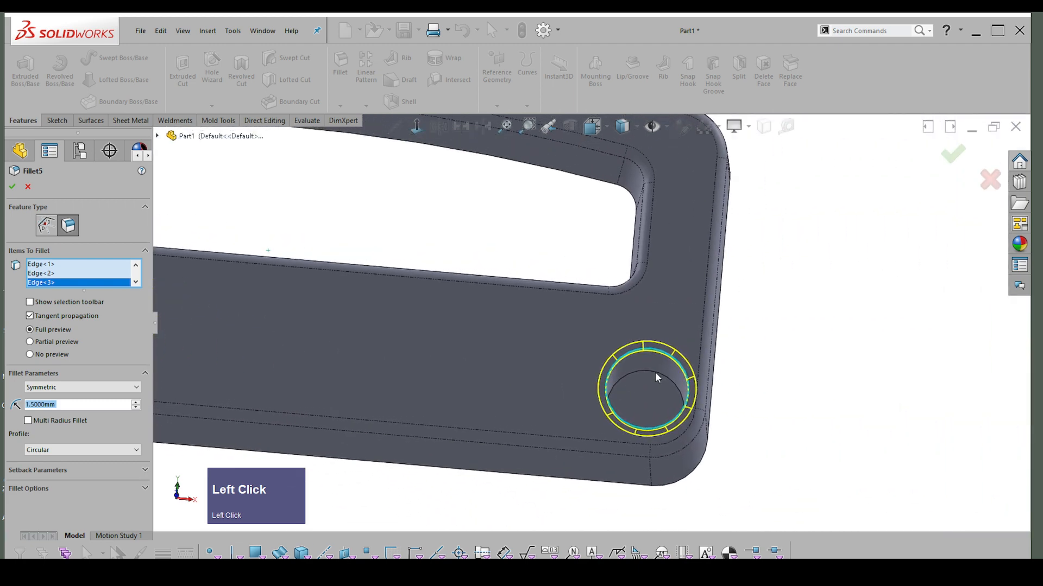
left_click(654, 373)
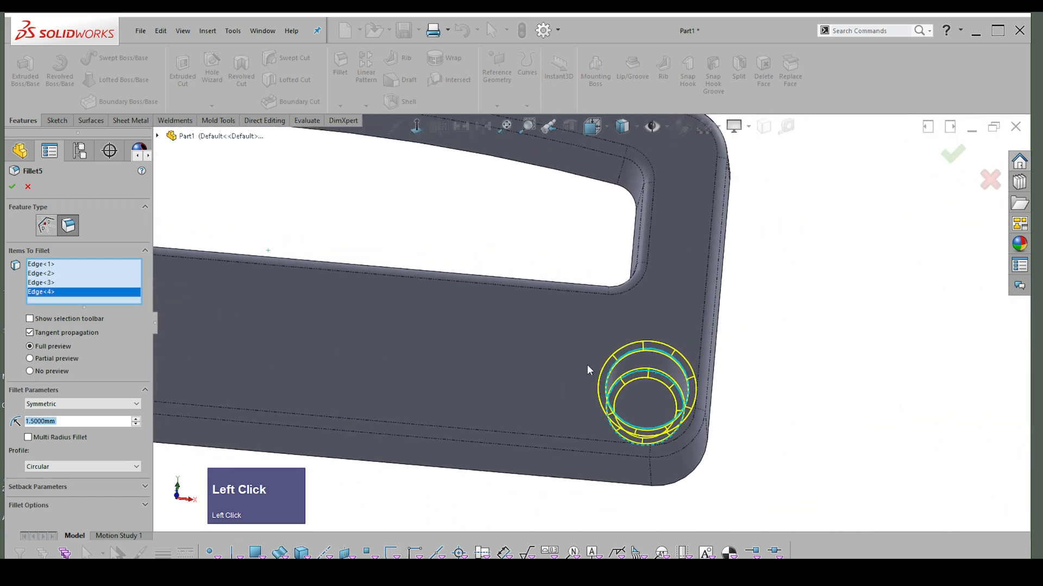
left_click(12, 186)
- Start a sketch on the left round hole's floor and draw a concentric circle about 7 mm in diameter
middle_click_drag(858, 311, 1015, 325)
left_click(328, 325)
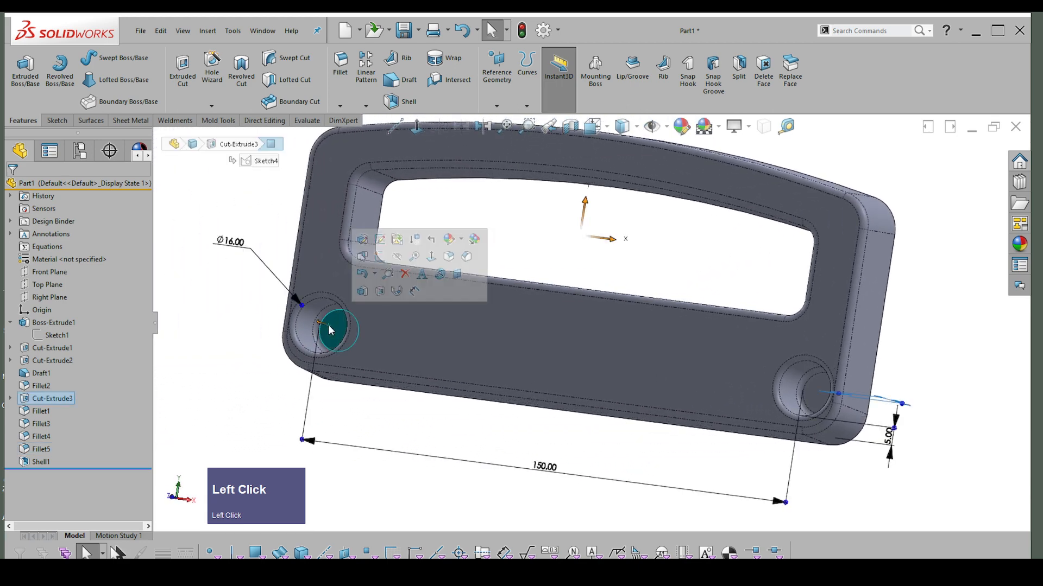
left_click(379, 256)
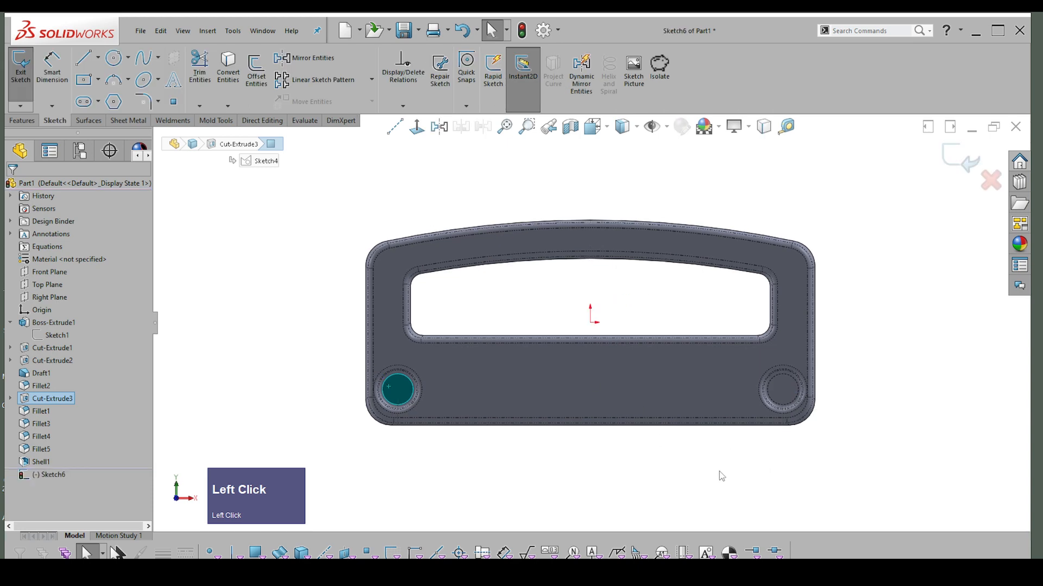
scroll(426, 459, "up", 5)
mouse_move(451, 467)
right_mouse_down()
mouse_move(500, 509)
mouse_move(495, 528)
right_mouse_up()
scroll(347, 337, "up", 2)
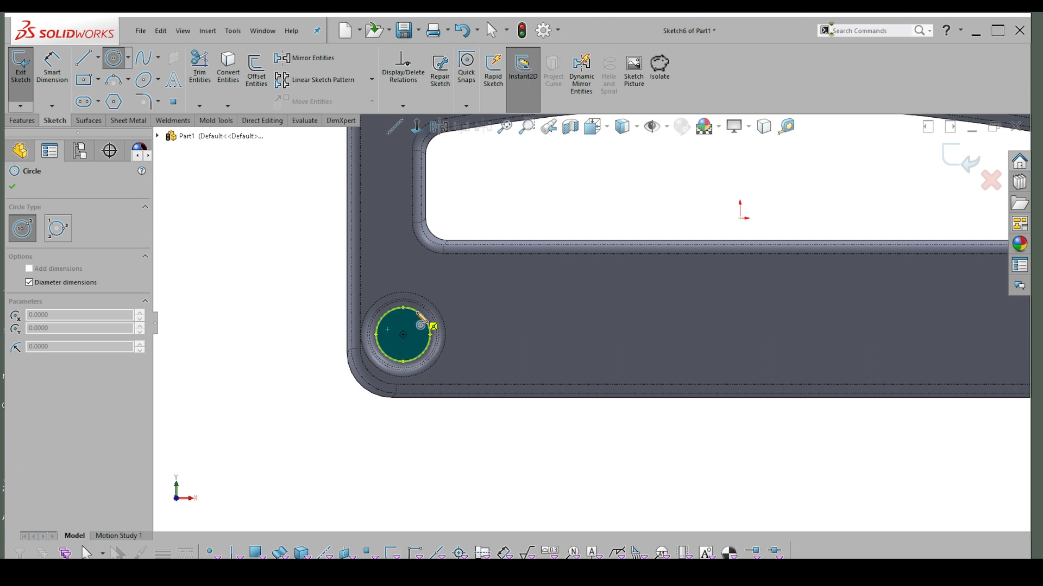
scroll(422, 321, "up", 1)
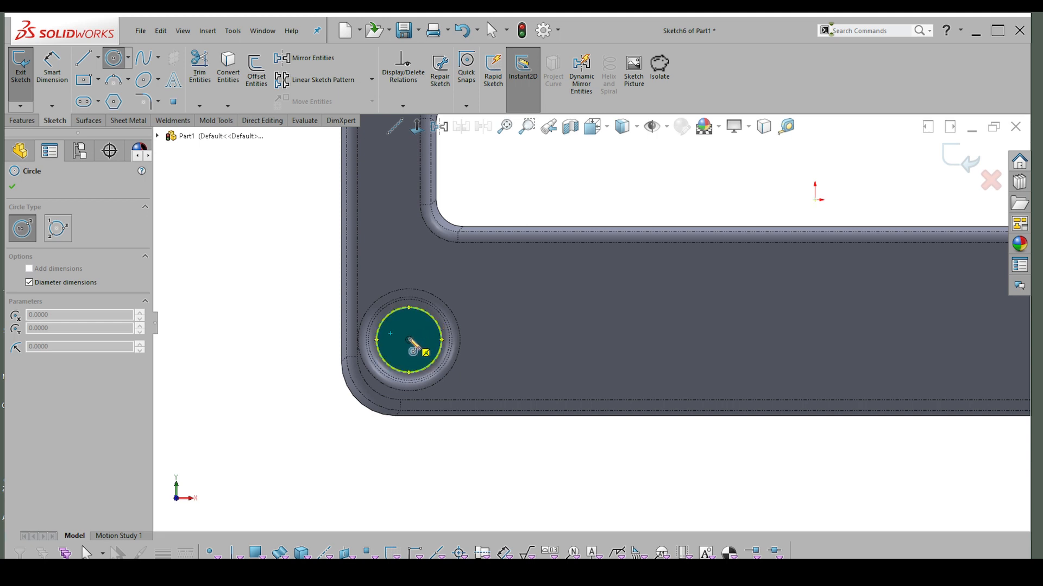
mouse_move(409, 341)
left_mouse_down()
mouse_move(433, 354)
mouse_move(428, 348)
left_mouse_up()
- Sketch a concentric circle about 7.2 mm in diameter in the right round hole and make both circles equal
scroll(500, 331, "up", 4)
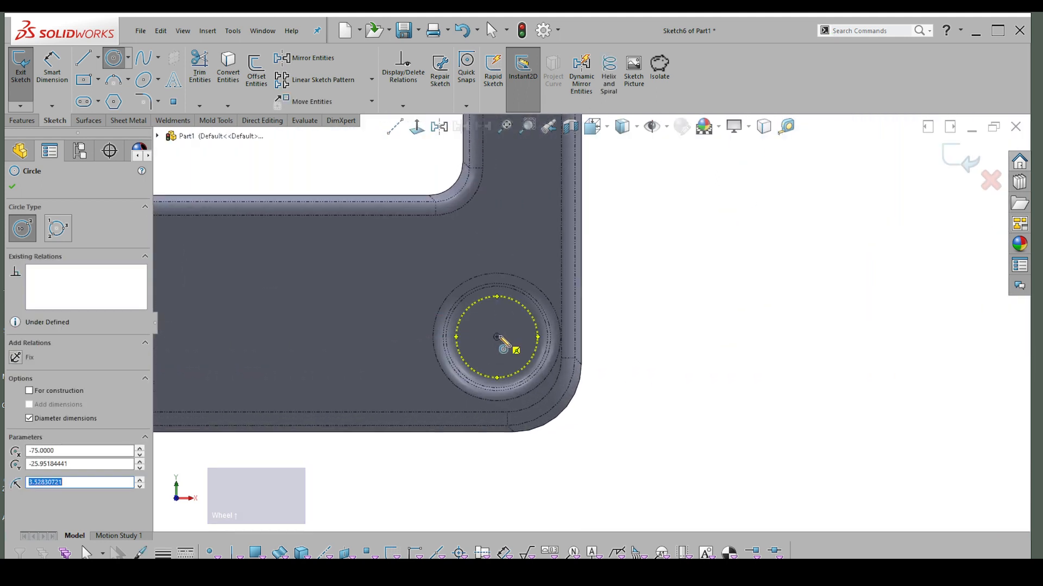
left_click_drag(497, 336, 526, 343)
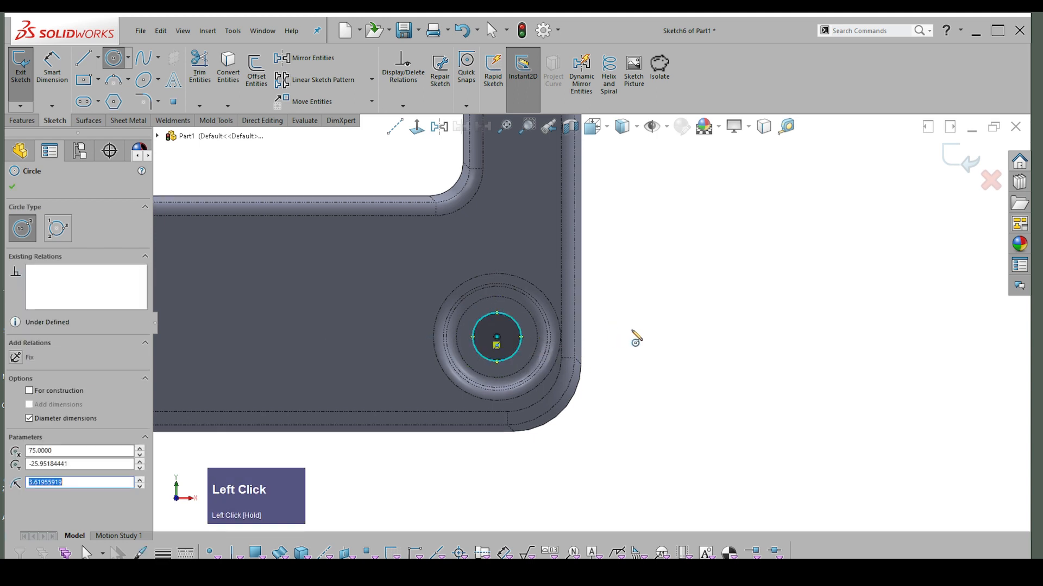
scroll(633, 337, "up", 4)
key("Escape")
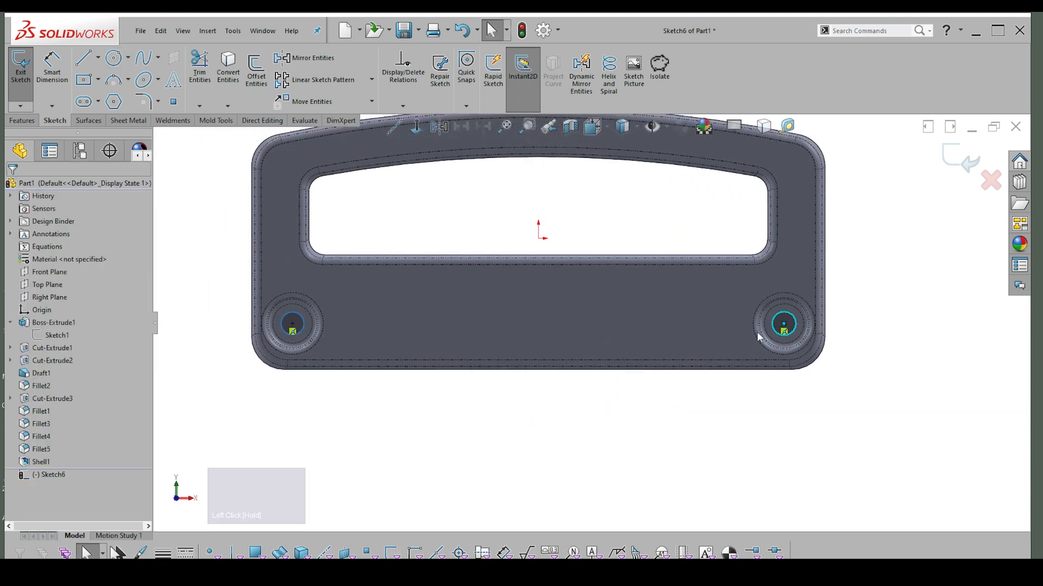
left_click(299, 328, "shift")
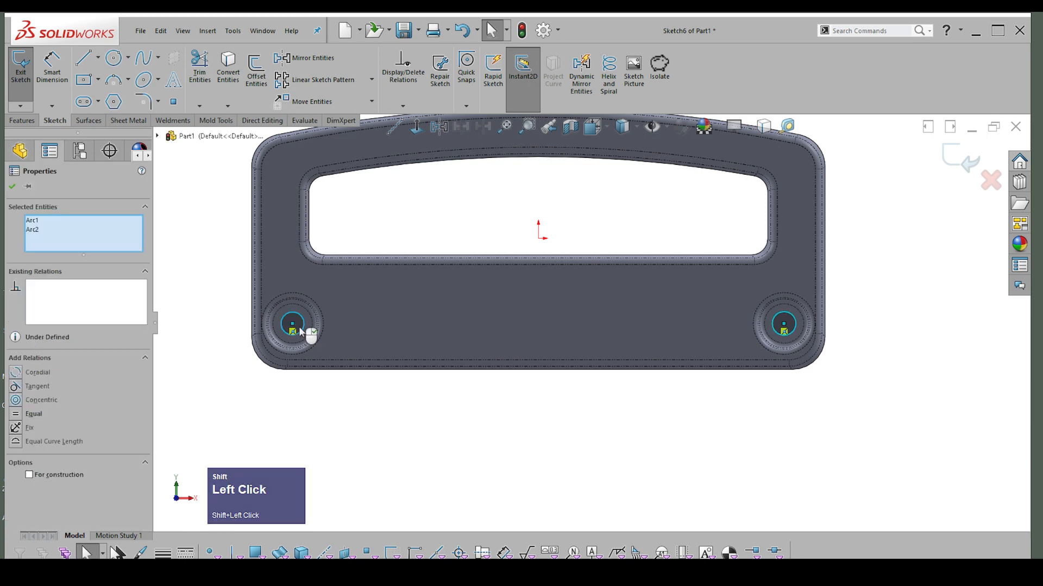
left_click(15, 414)
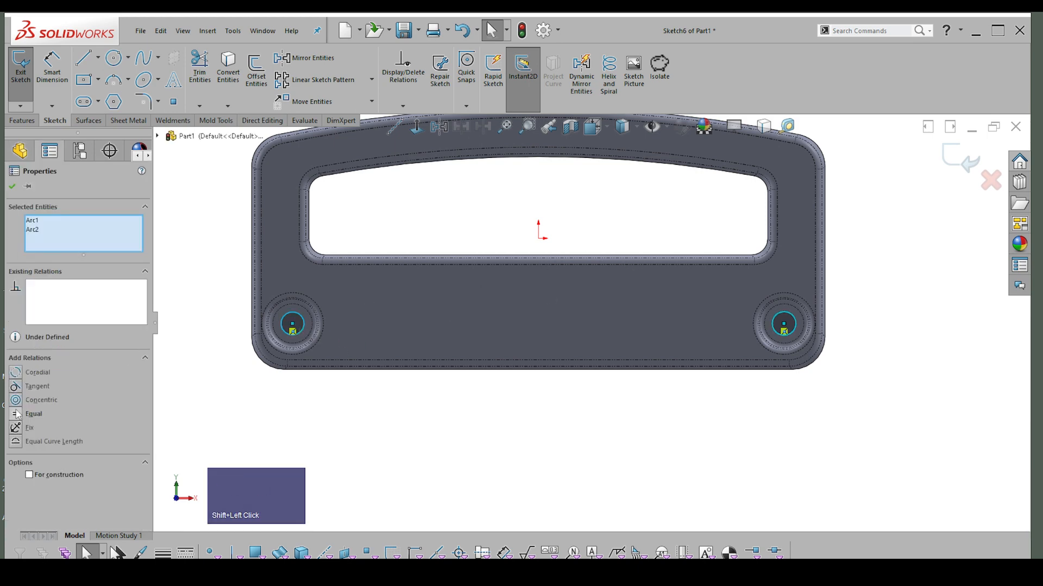
left_click(877, 382)
- Dimension the right hole's sketched circle to a 7 mm diameter
right_click_drag(877, 348, 866, 291)
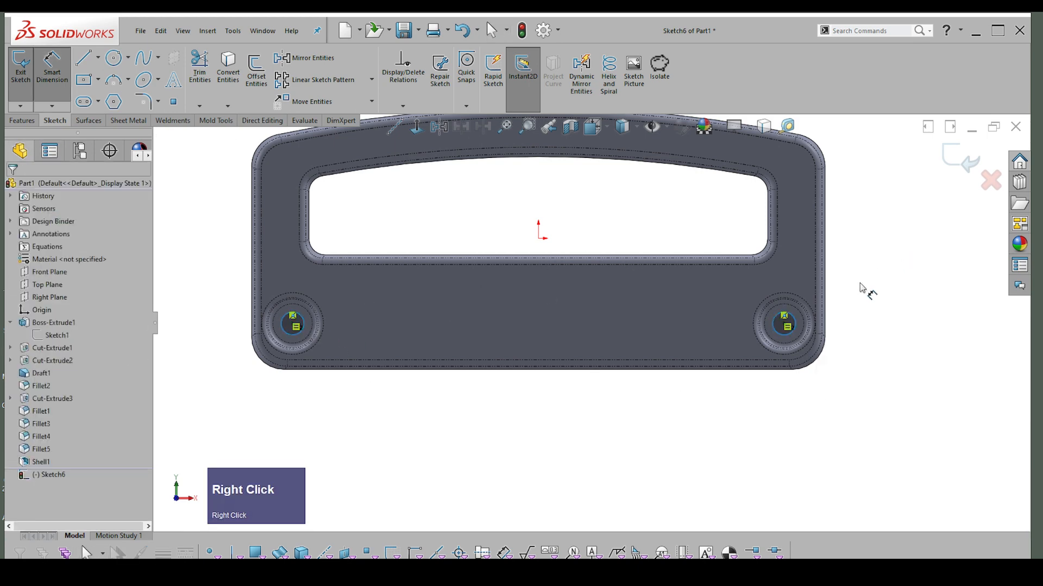
scroll(865, 291, "up", 3)
scroll(741, 294, "down", 3)
scroll(677, 337, "up", 3)
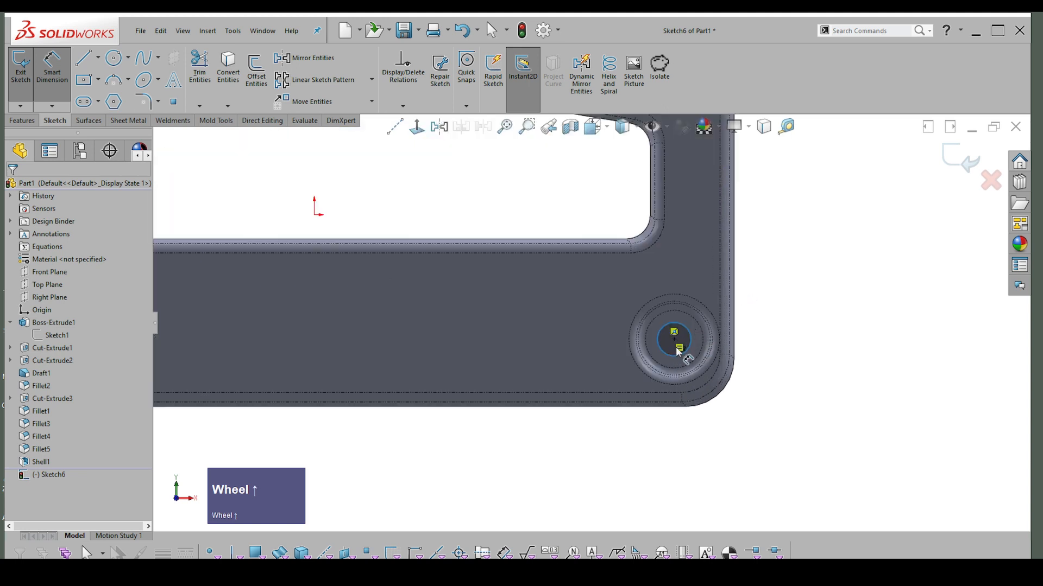
left_click(685, 327)
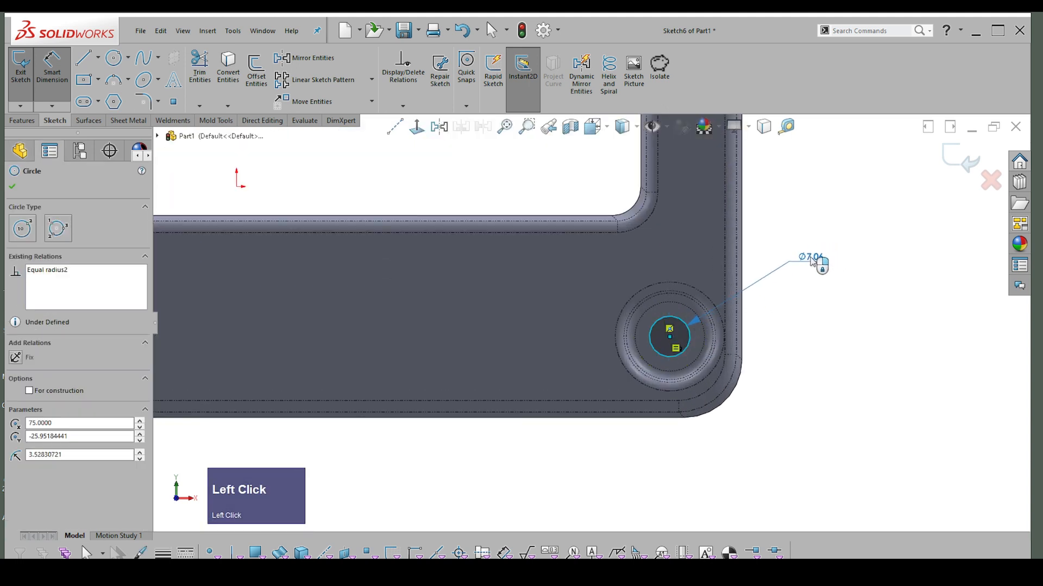
left_click(845, 280)
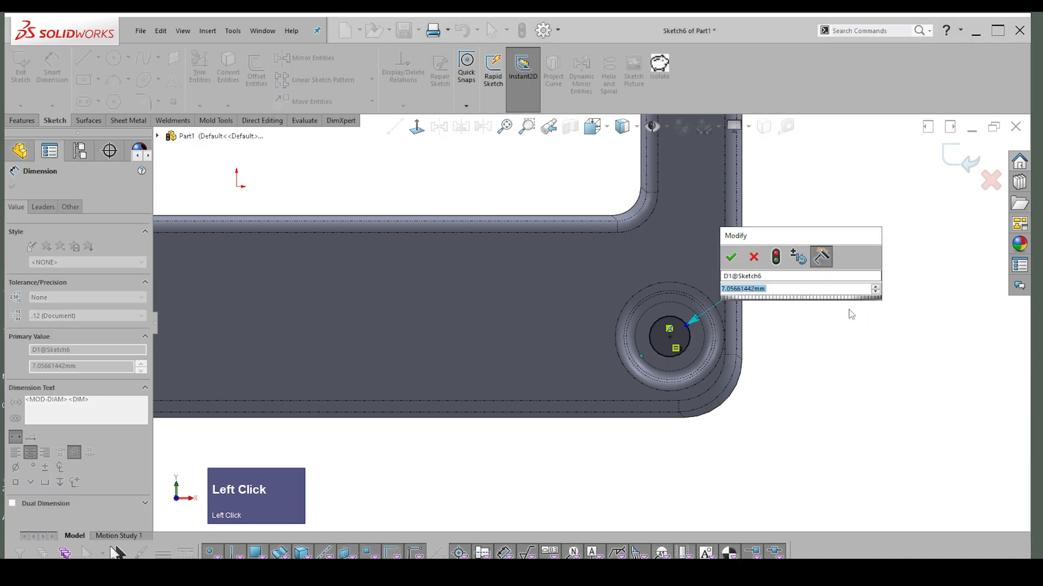
type("7")
key("Return")
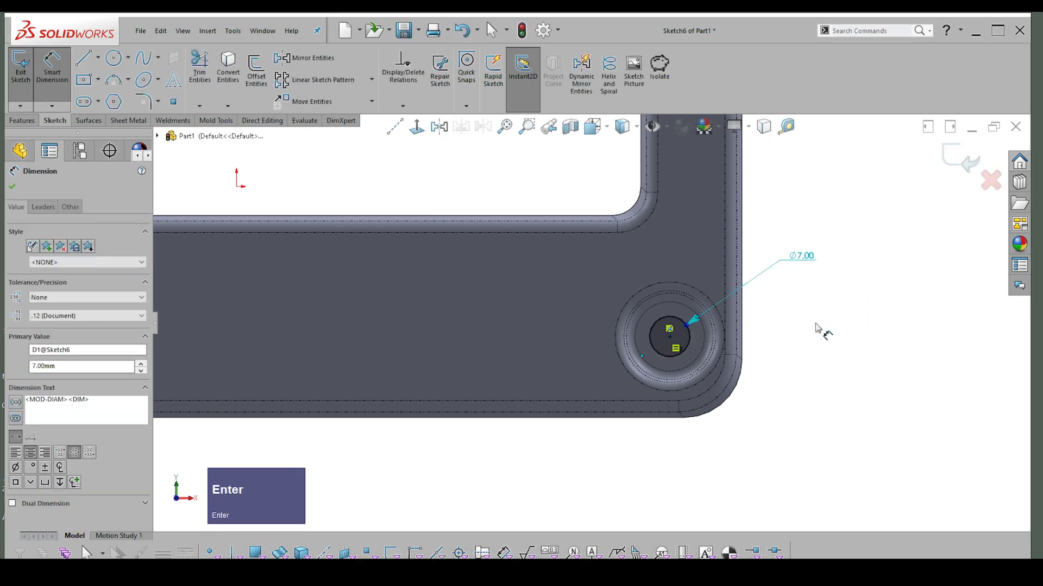
left_click(819, 332)
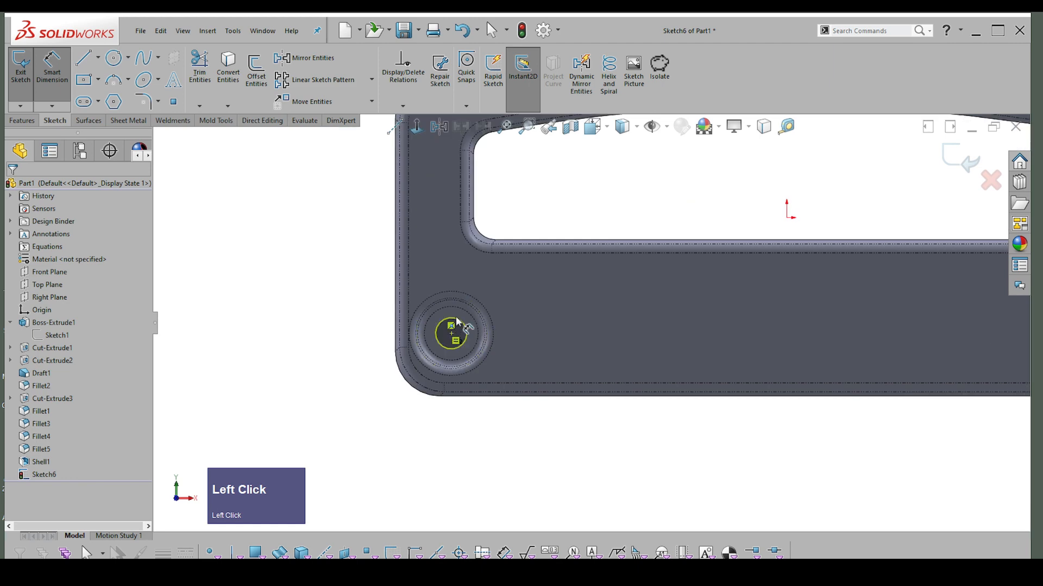
scroll(796, 337, "up", 2)
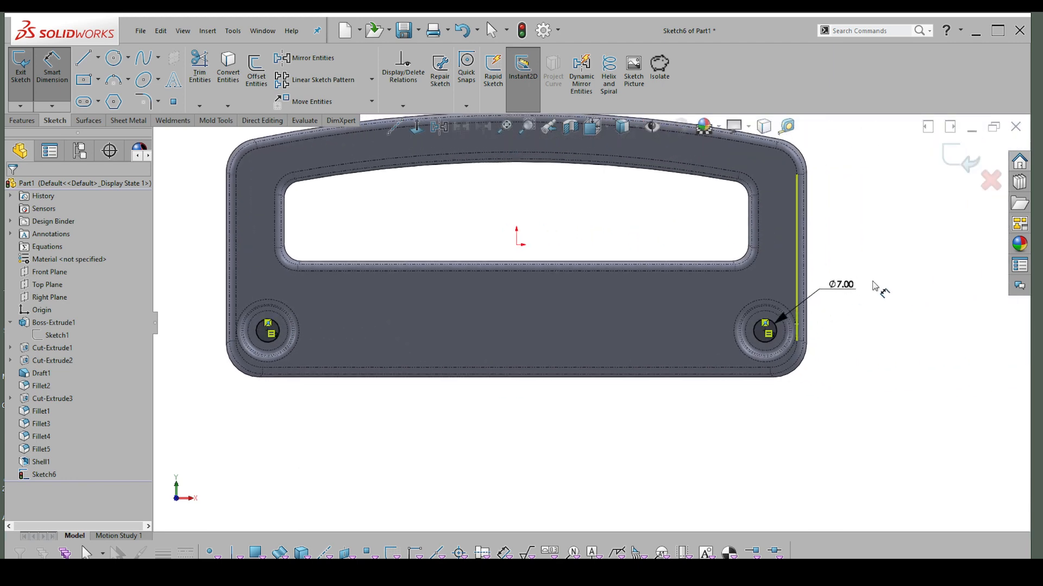
key("Escape")
- Finish the sketch and extrude-cut both circles through the hole floors with a 15 mm blind depth
left_click(969, 160)
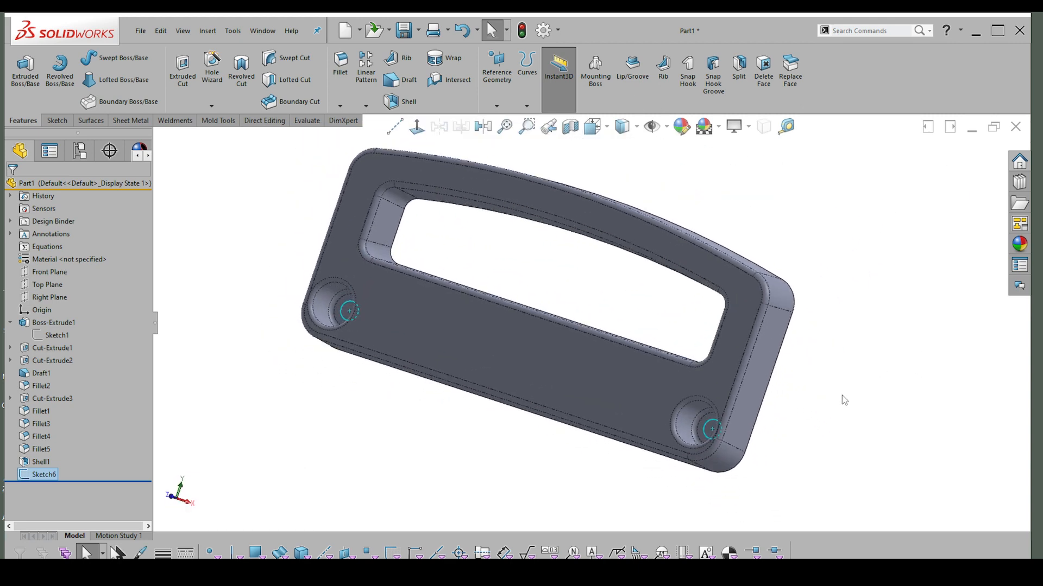
right_click_drag(822, 405, 916, 446)
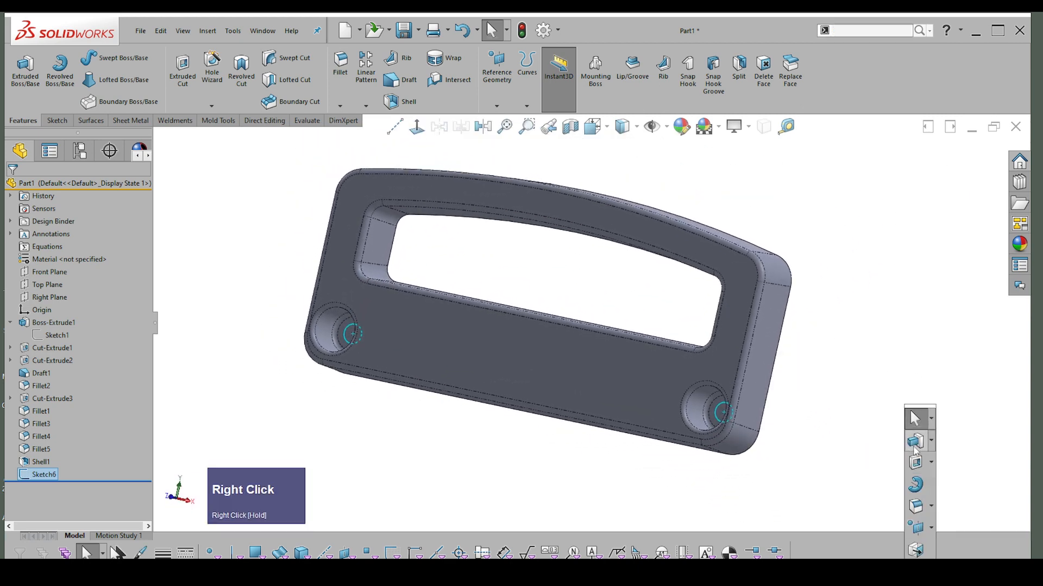
left_click(916, 463)
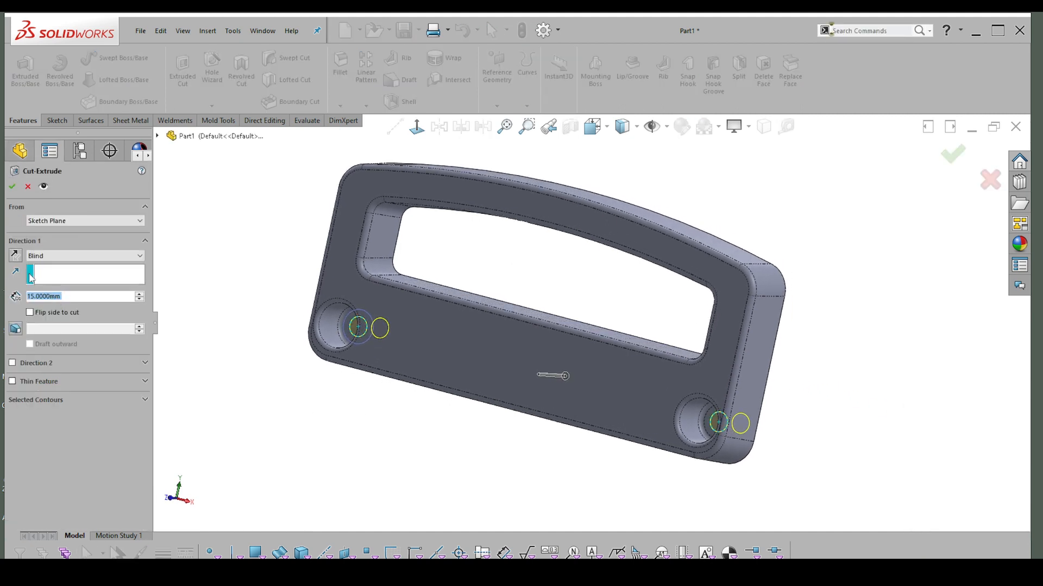
left_click(13, 186)
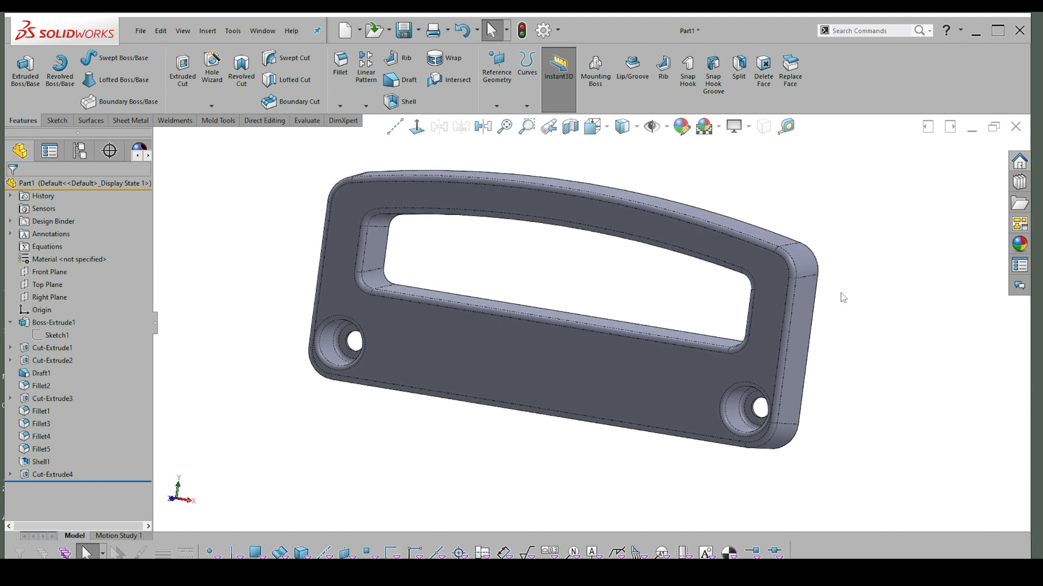
middle_click_drag(860, 325, 839, 297)
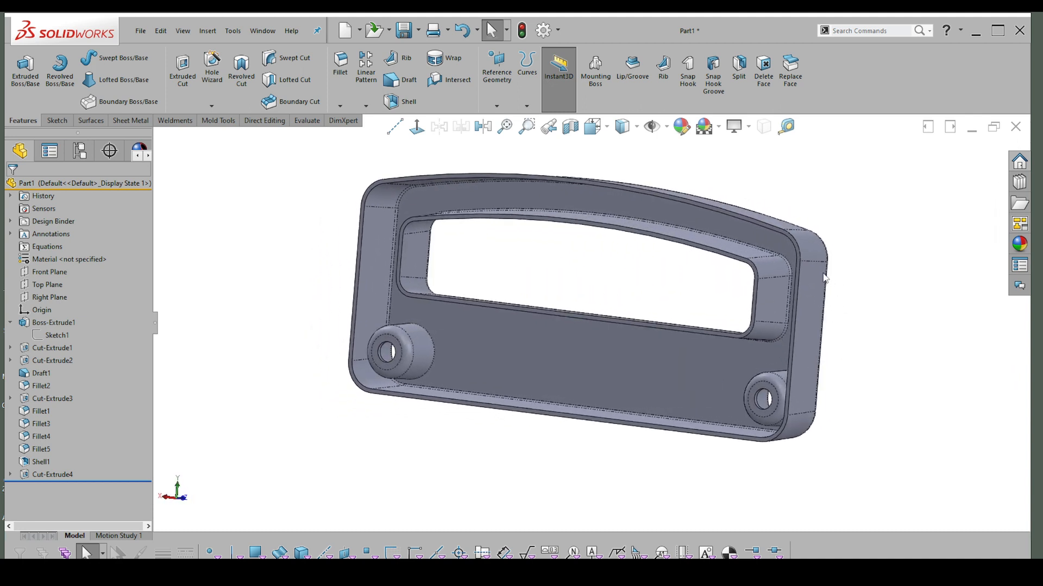